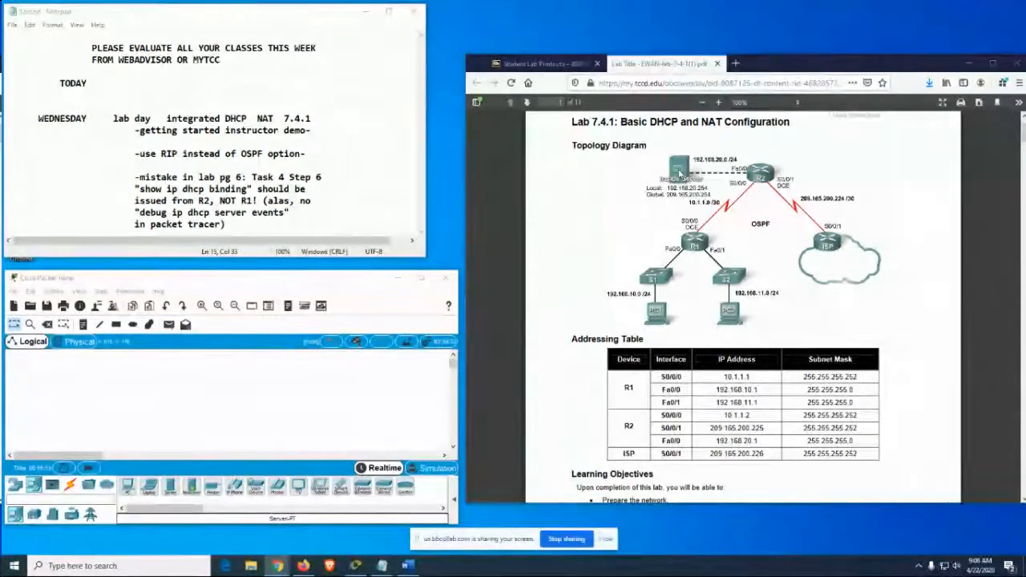
left_click(406, 566)
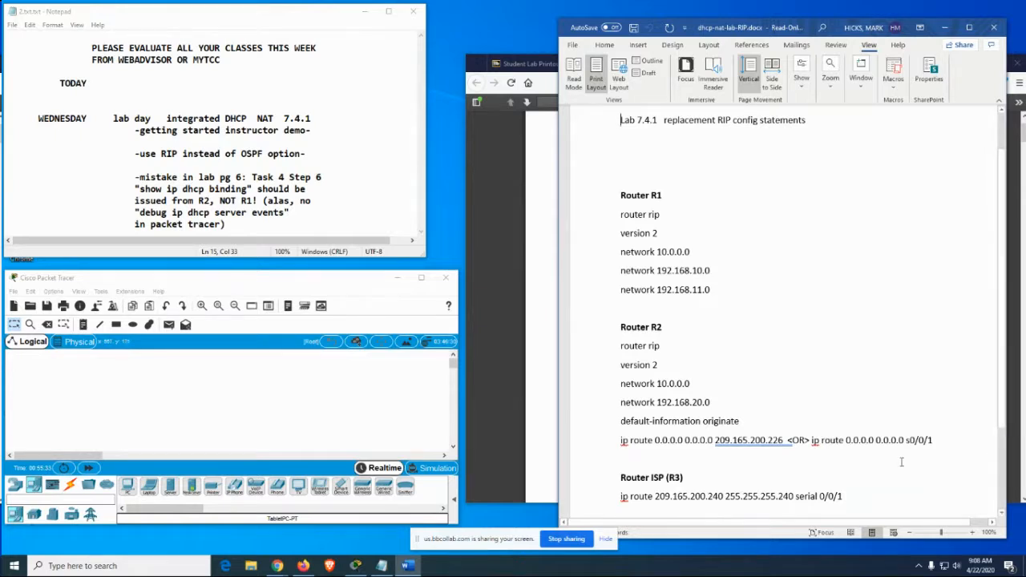
left_click(550, 416)
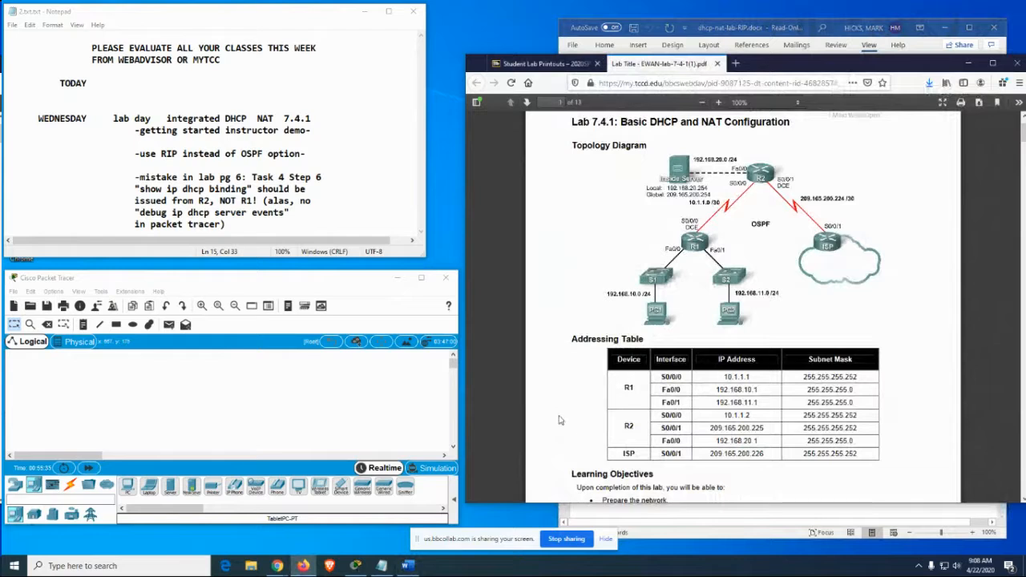
left_click(566, 540)
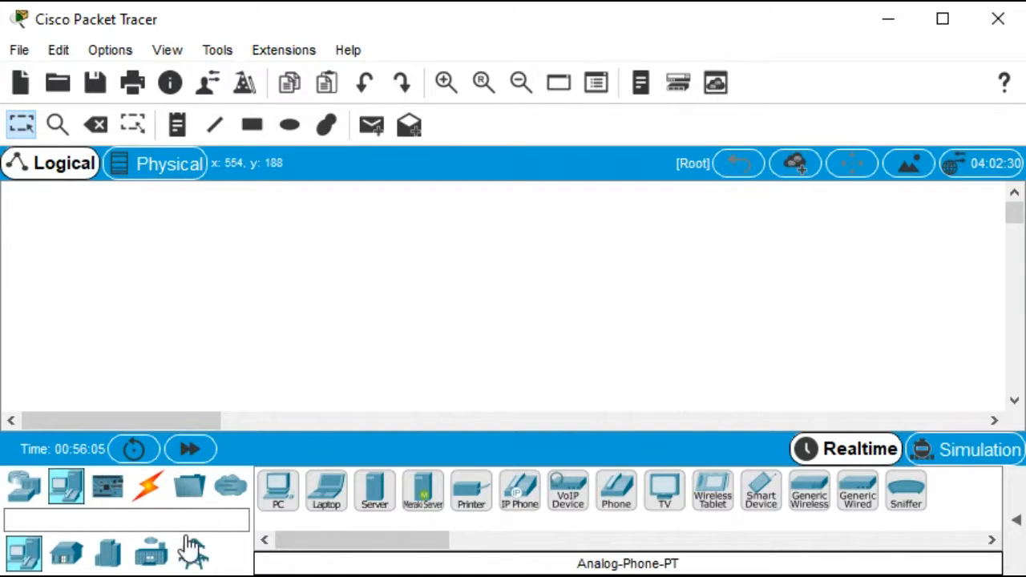
Place a generic server in the upper-left corner of the workspace
left_click(24, 488)
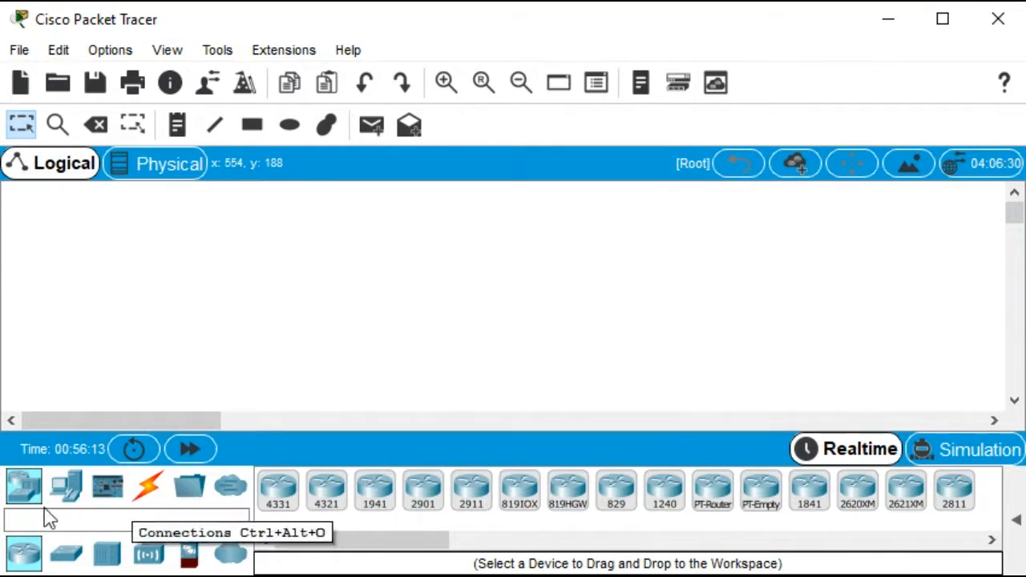
left_click(65, 488)
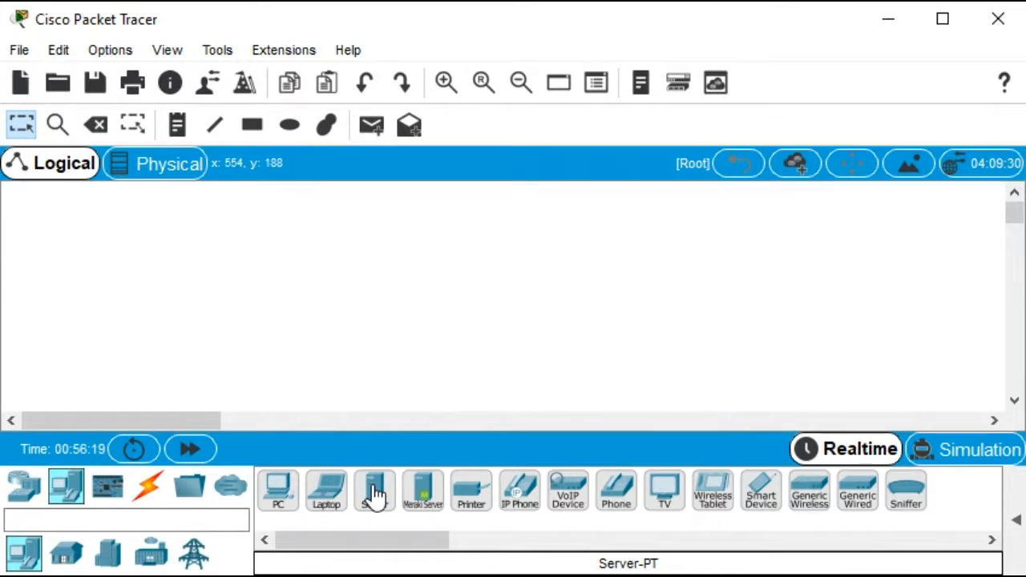
left_click_drag(376, 496, 114, 211)
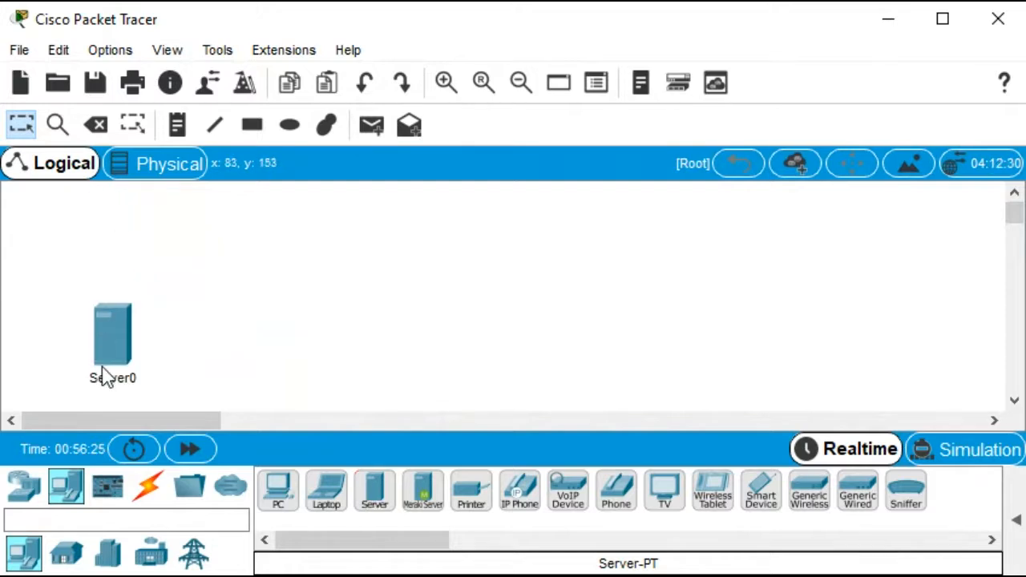
left_click_drag(101, 365, 101, 243)
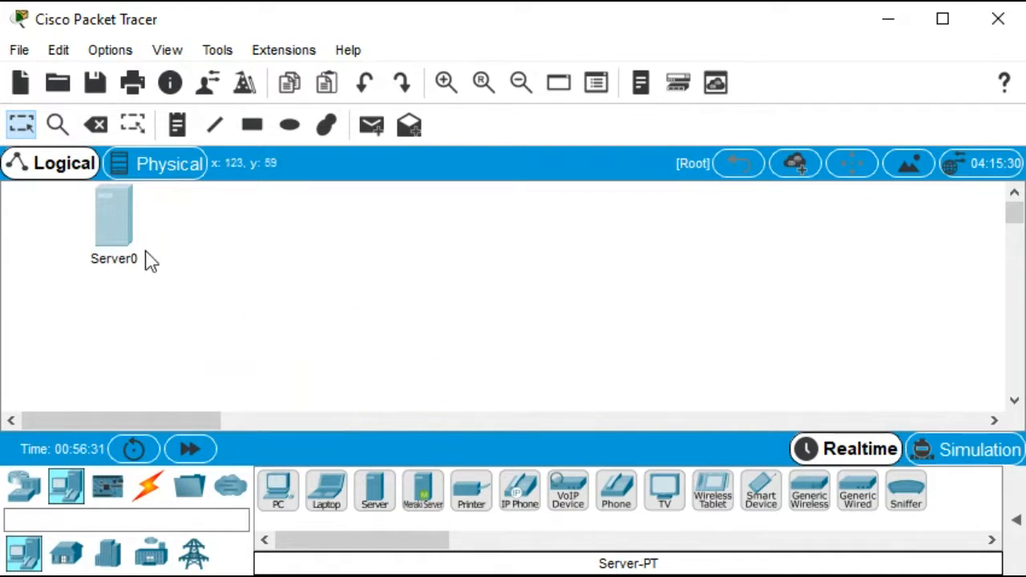
Open the server's IP configuration and set a static IP address of 192.168.20.254 with subnet mask 255.255.255.0
left_click(104, 213)
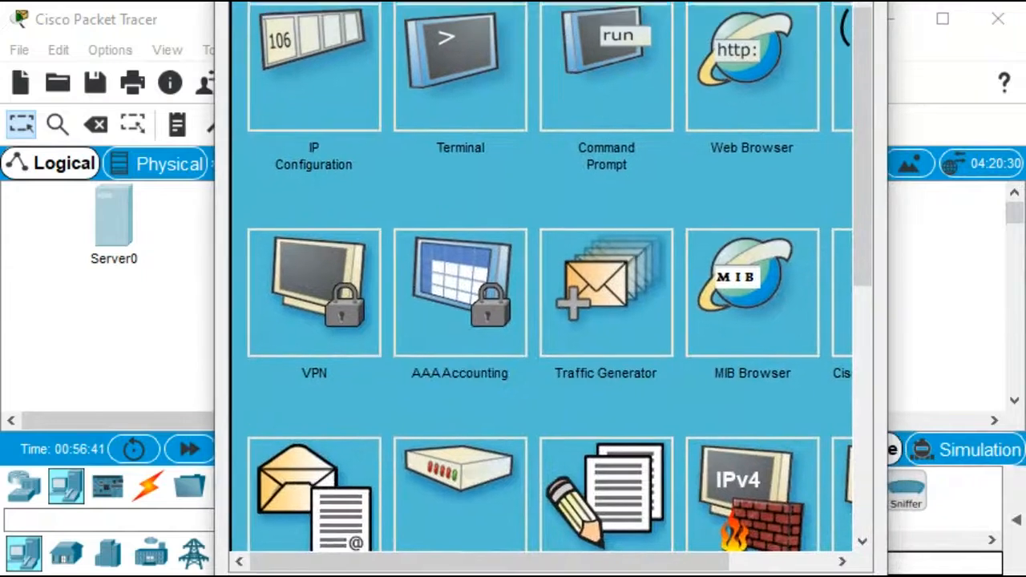
left_click_drag(545, 2, 539, 44)
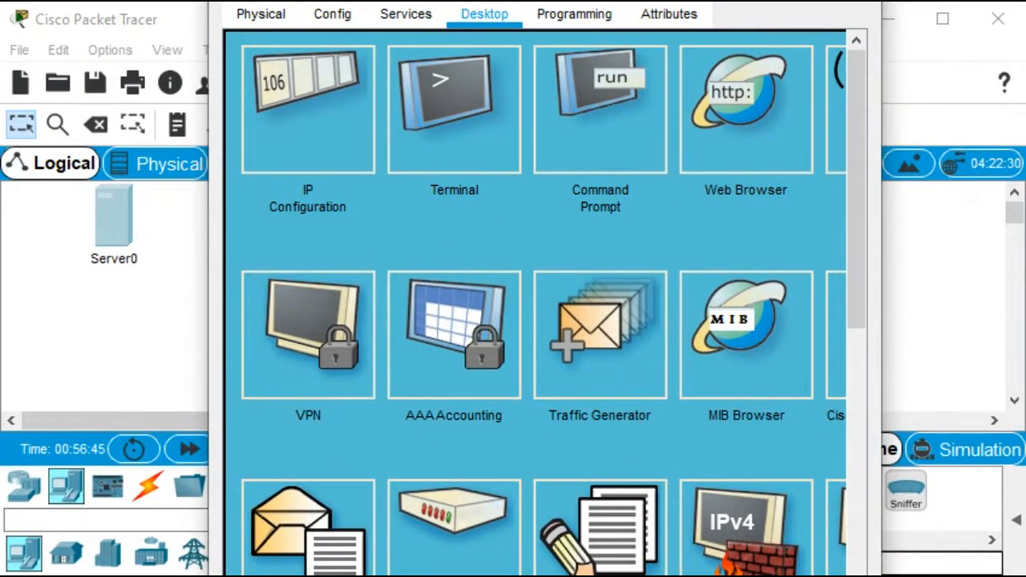
left_click(308, 109)
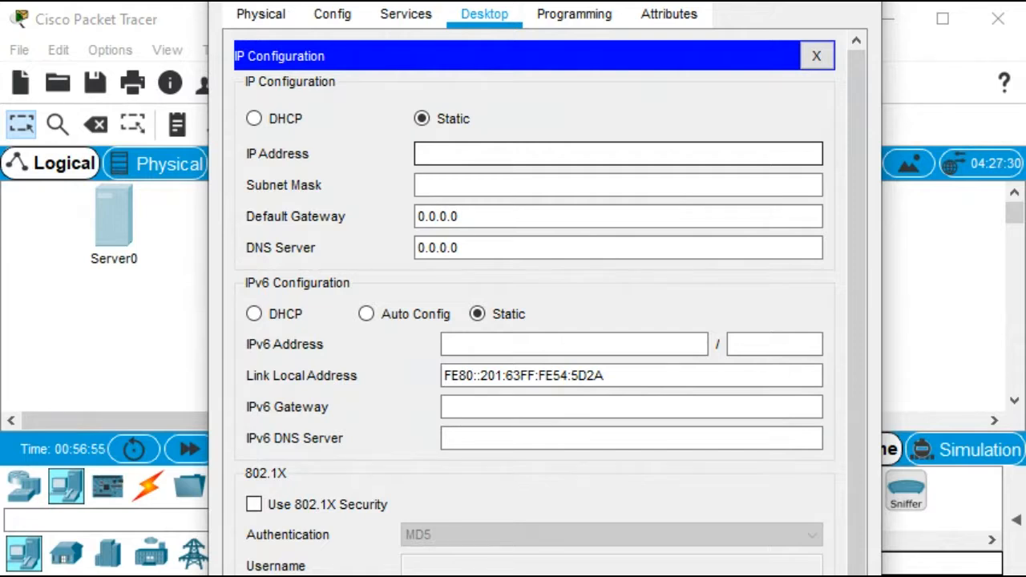
type("192.1")
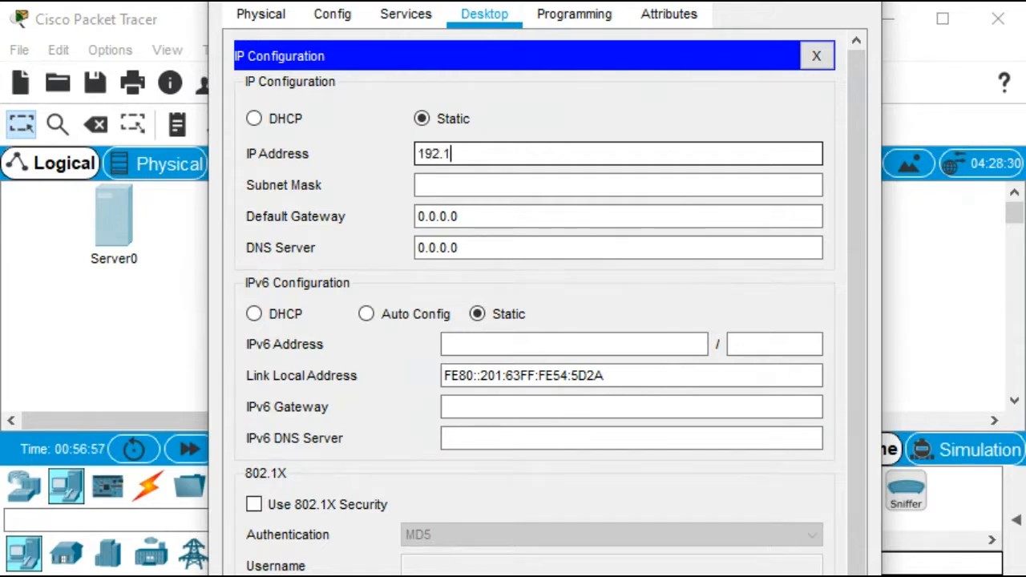
type("68.20")
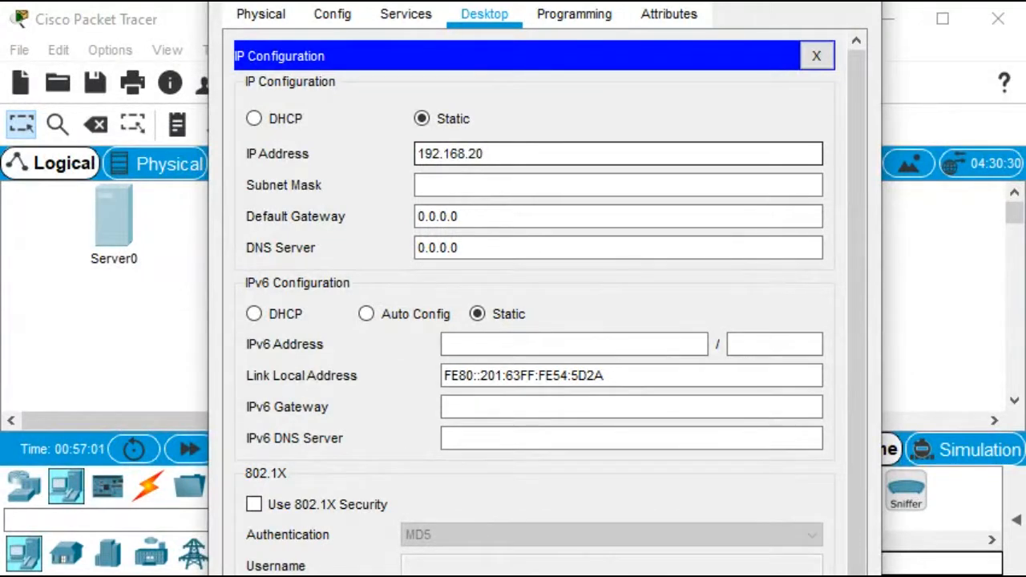
type(".254")
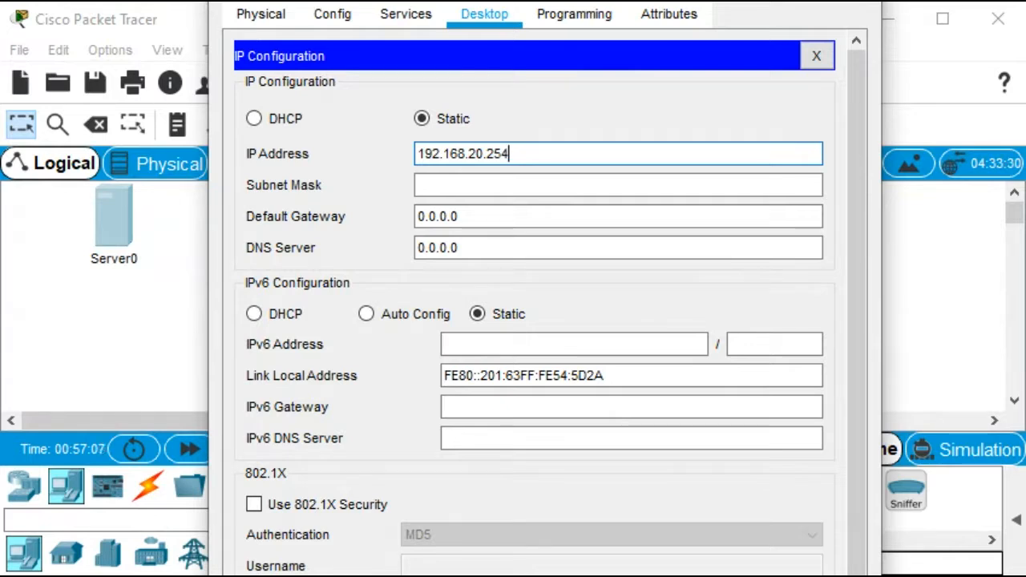
key("Tab")
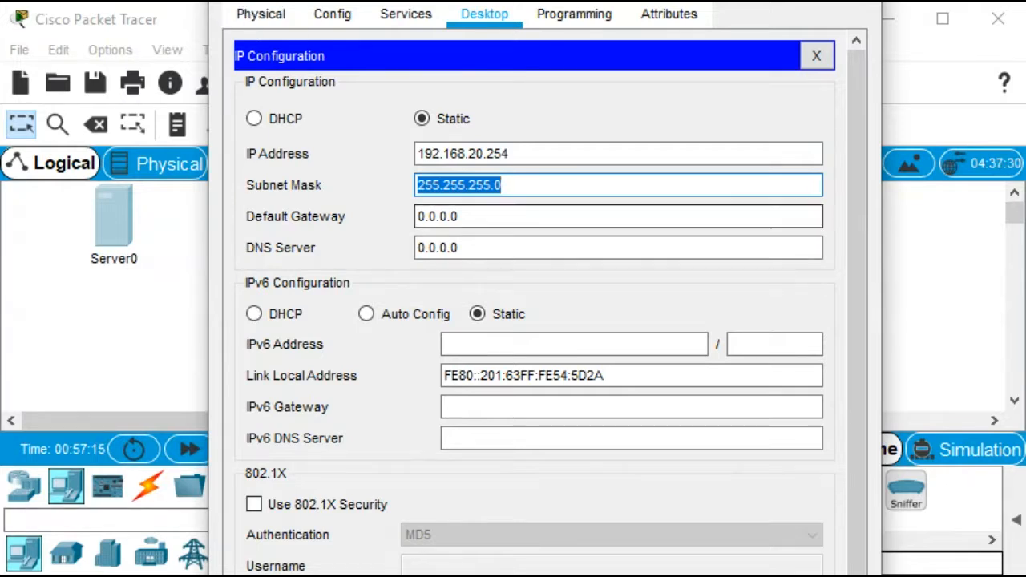
Set the server's default gateway to 192.168.20.1 and close the server window
left_click(461, 217)
key("BackSpace")
key("BackSpace")
key("BackSpace")
key("BackSpace")
key("BackSpace")
key("BackSpace")
key("BackSpace")
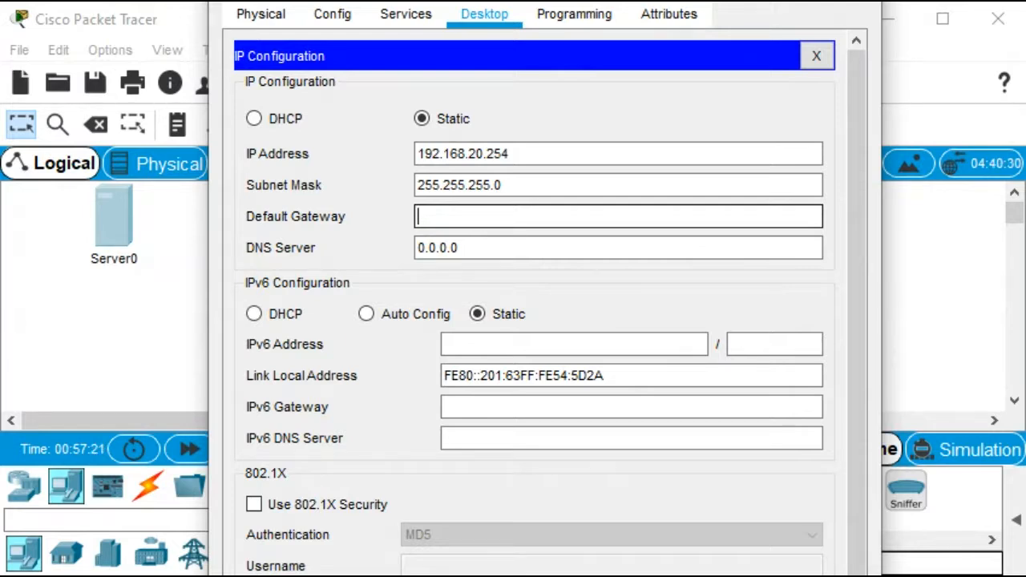
type("192.165")
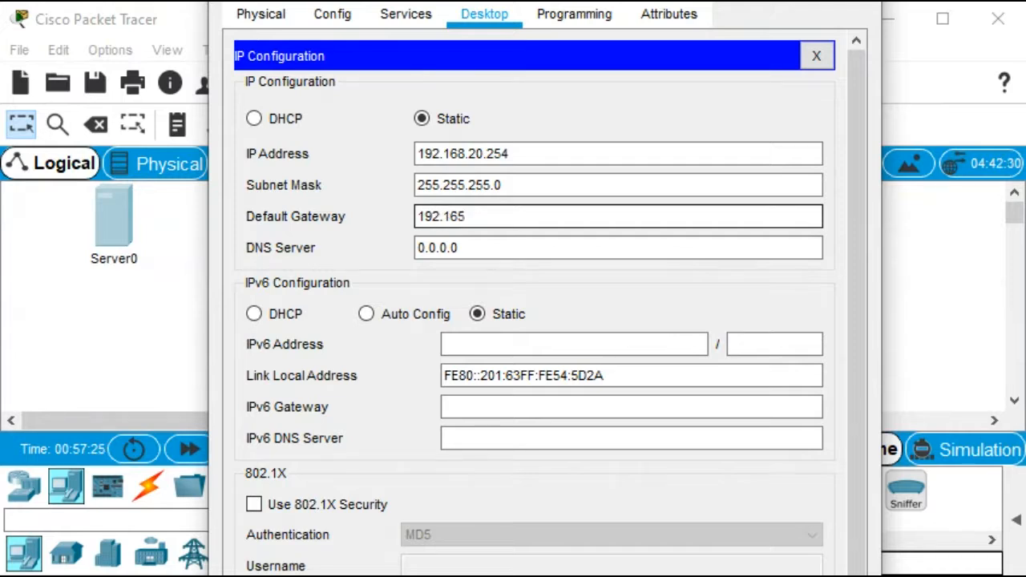
key("BackSpace")
type("8.20.1")
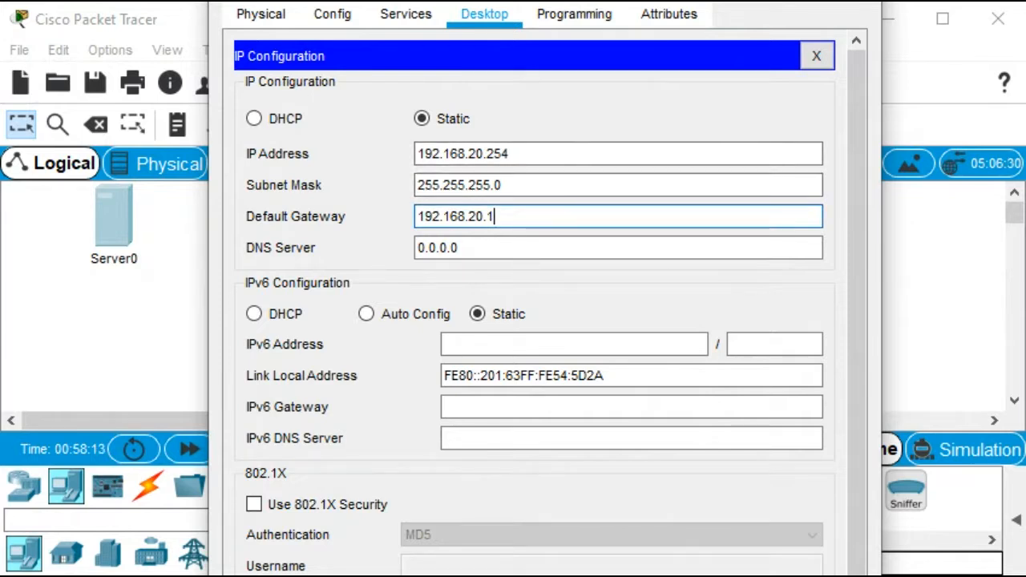
left_click(854, 1)
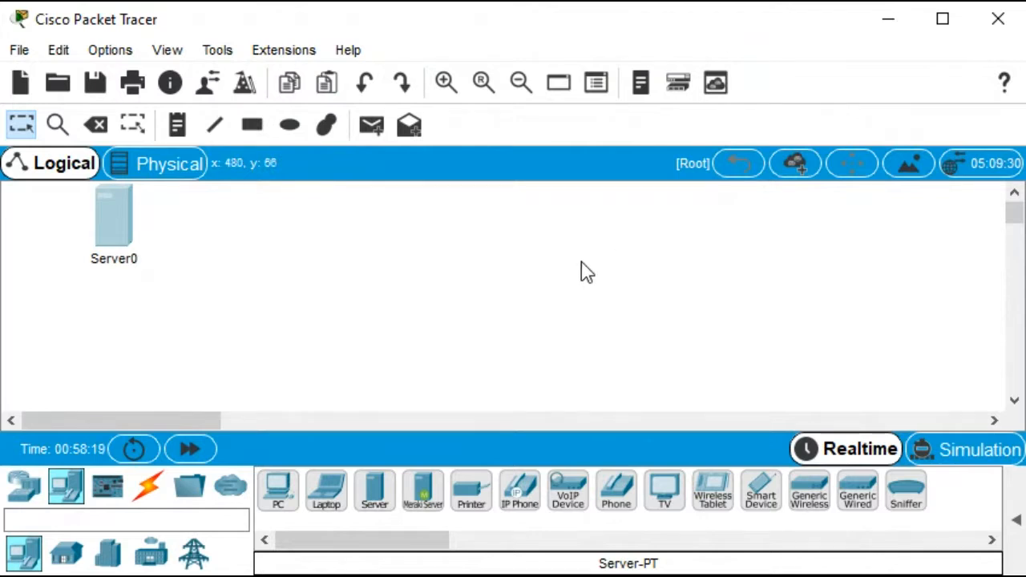
Add a custom 1841 WIC-2T router to the right of the server
left_click(22, 491)
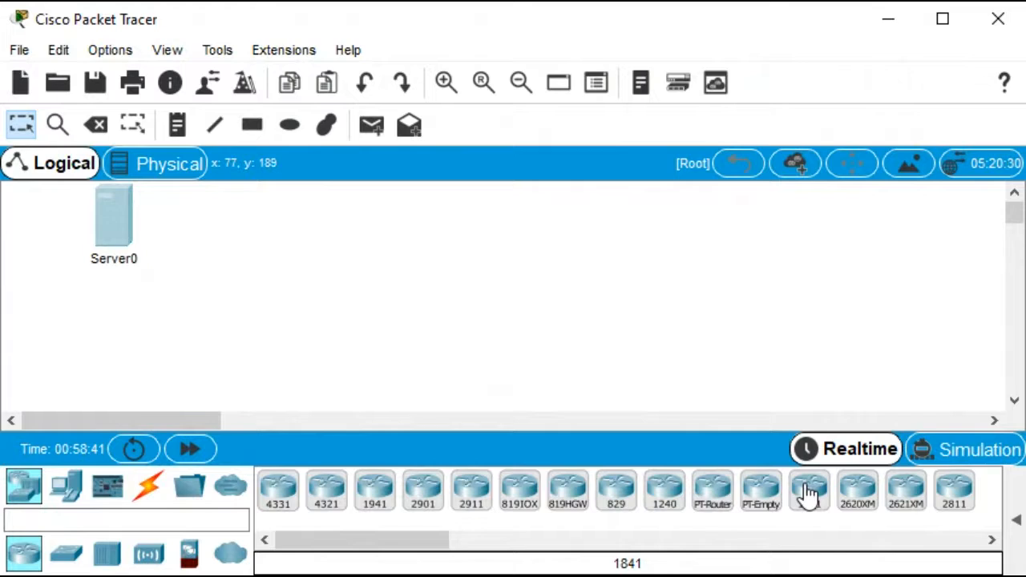
left_click(193, 489)
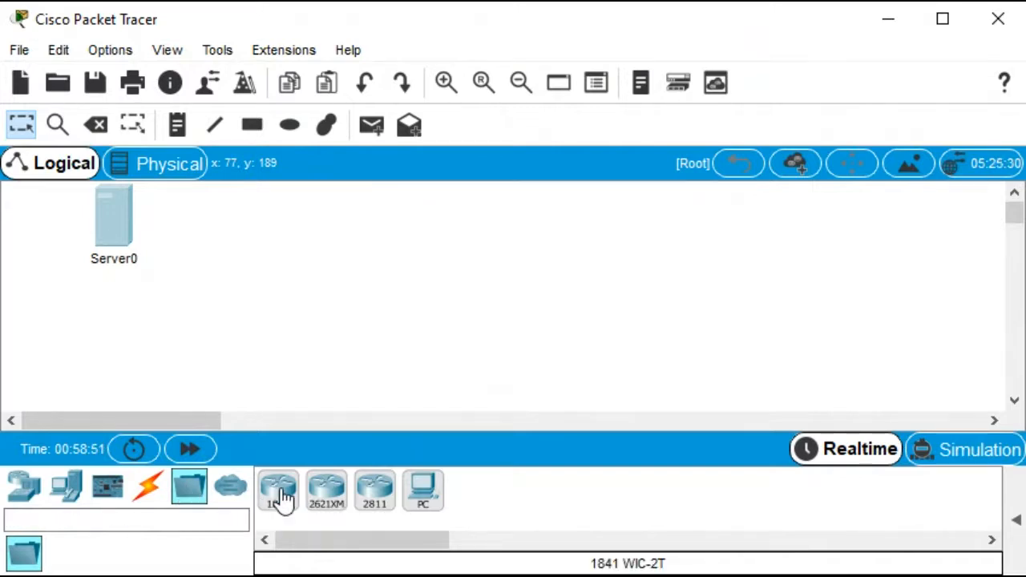
left_click_drag(280, 498, 246, 240)
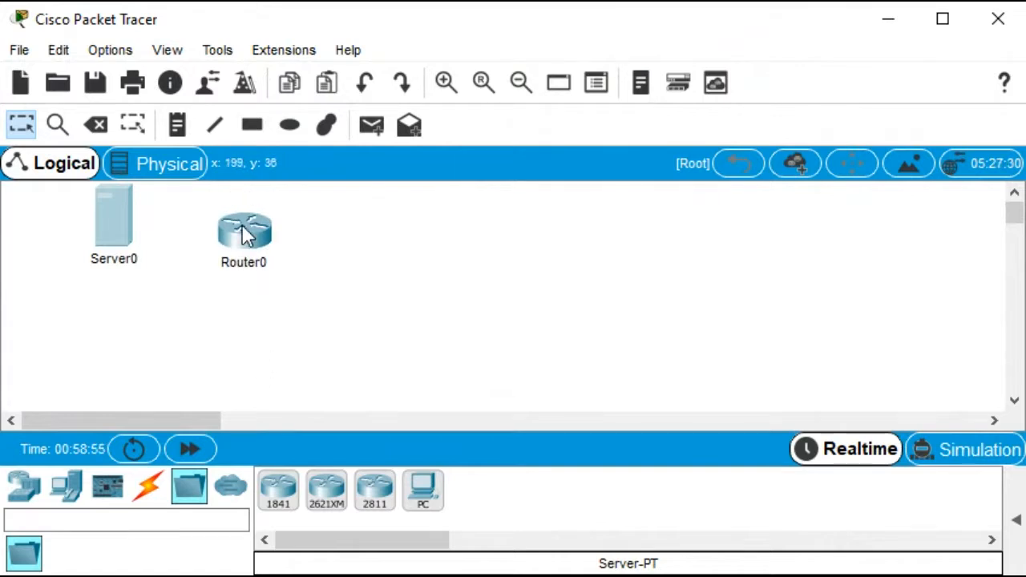
mouse_move(244, 233)
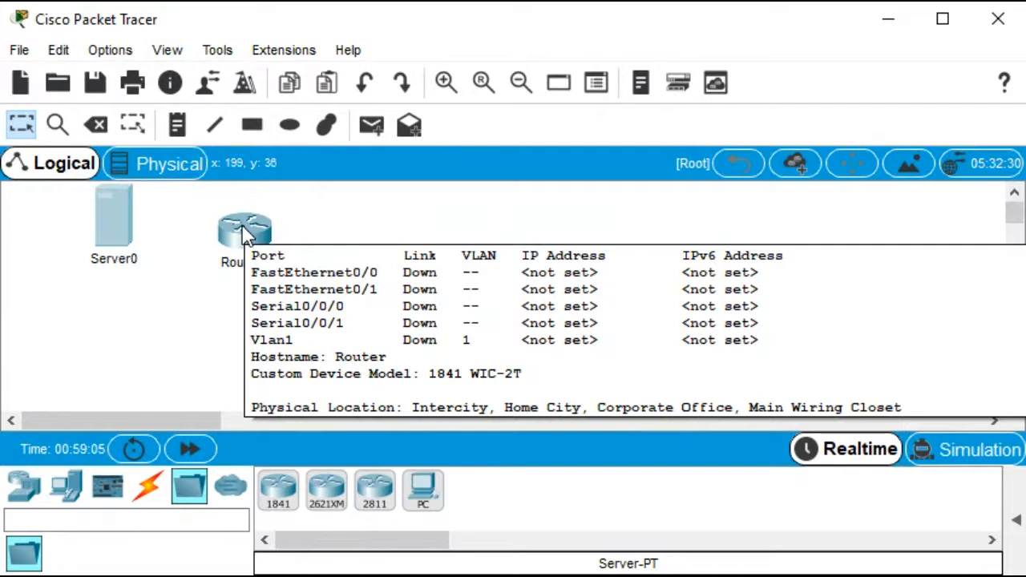
left_click_drag(244, 234, 243, 225)
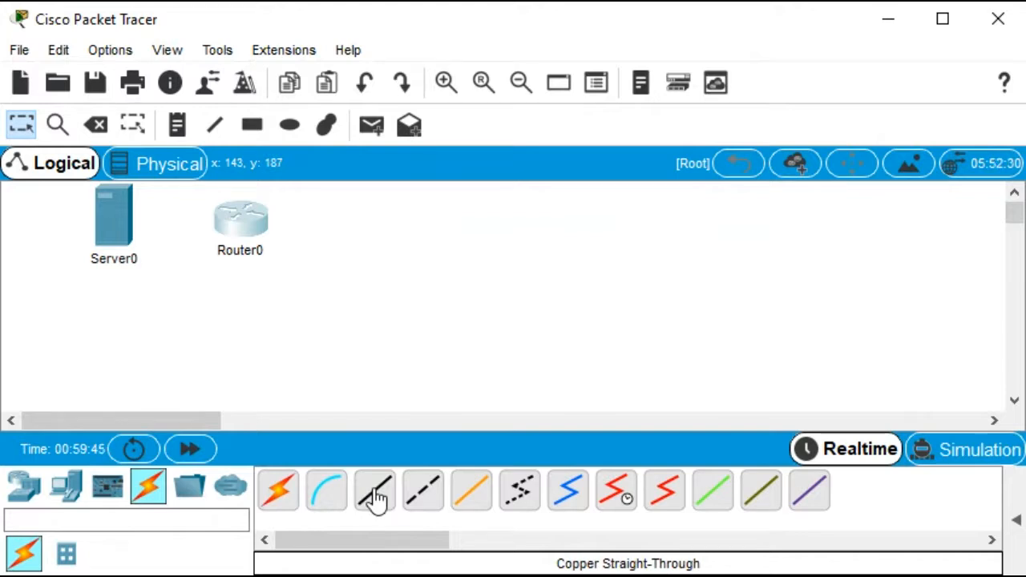
Connect the server's FastEthernet0 to the router's FastEthernet0/0 with a copper cross-over cable
left_click(422, 493)
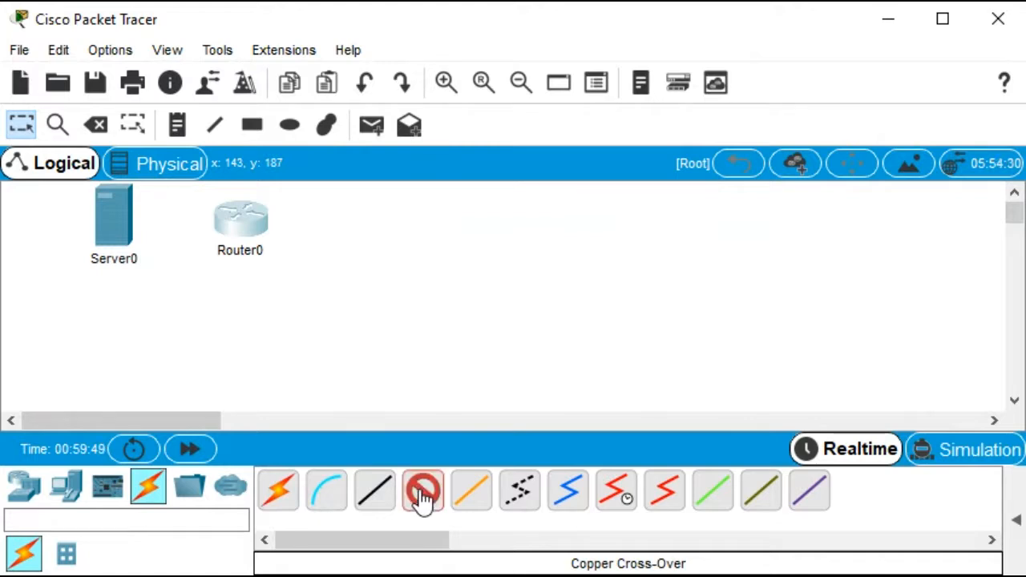
left_click(115, 217)
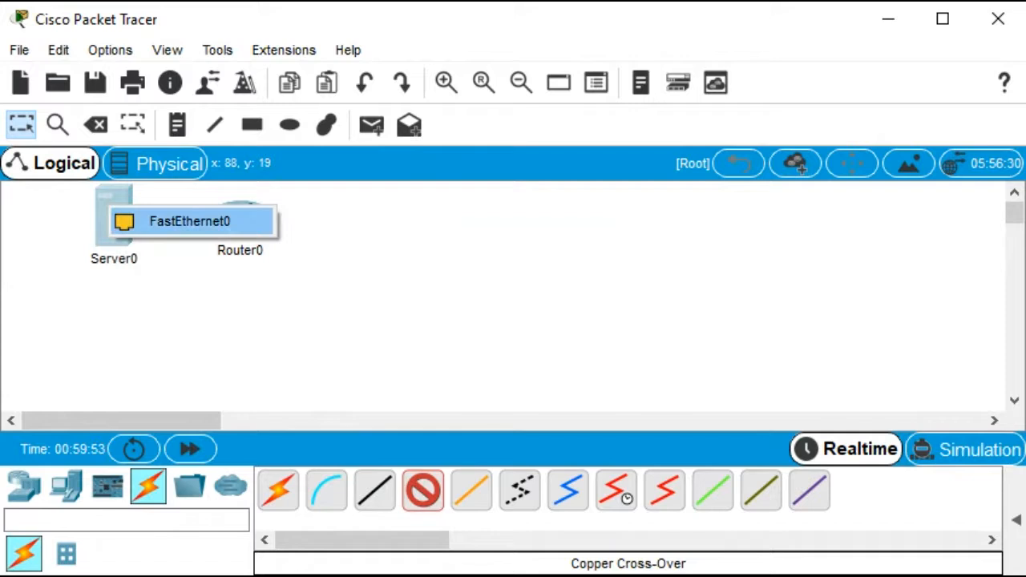
left_click(170, 222)
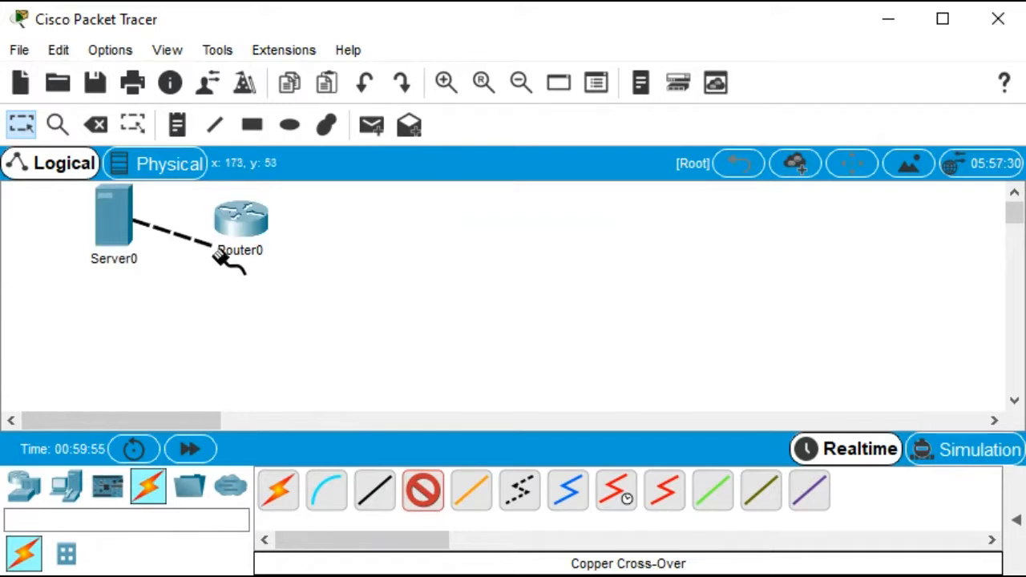
left_click(235, 213)
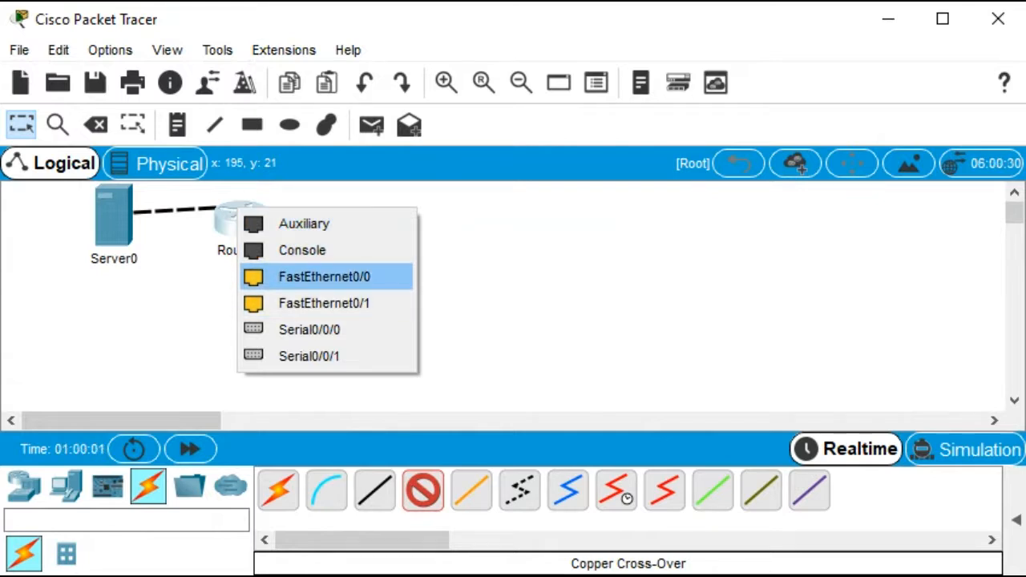
left_click(320, 280)
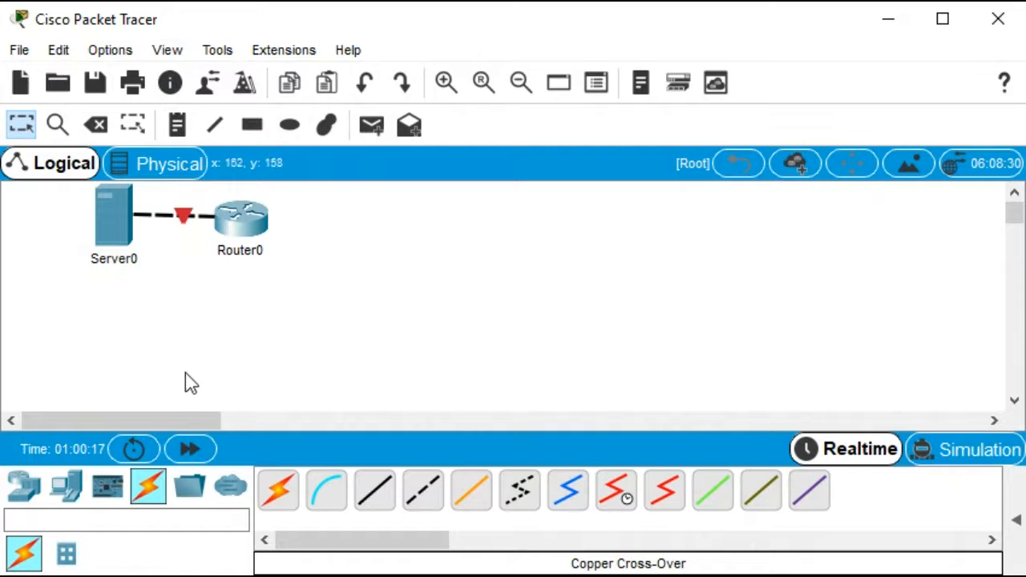
Add two more 1841 WIC-2T routers below the first router, side by side
left_click(186, 491)
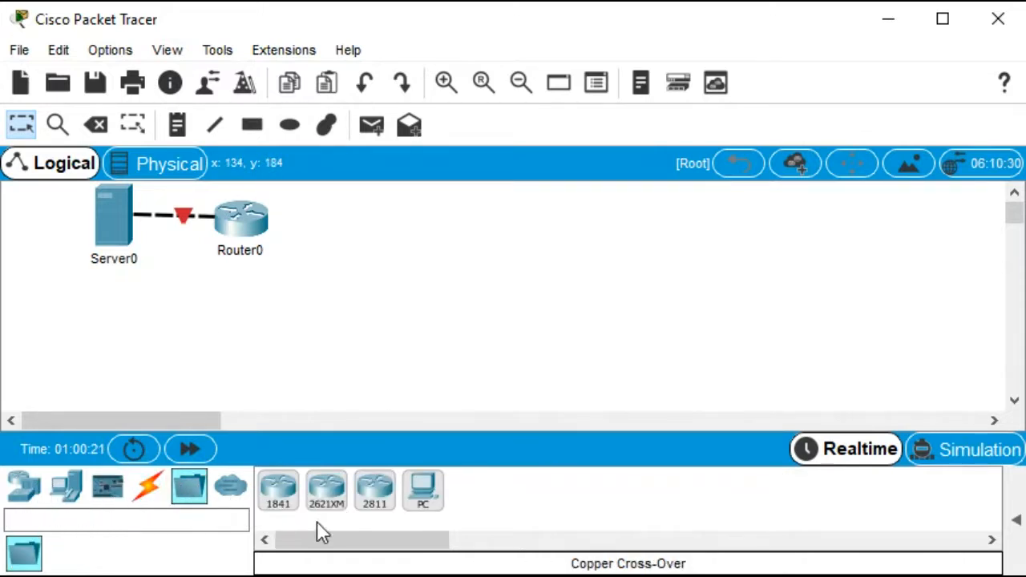
left_click_drag(286, 497, 324, 313)
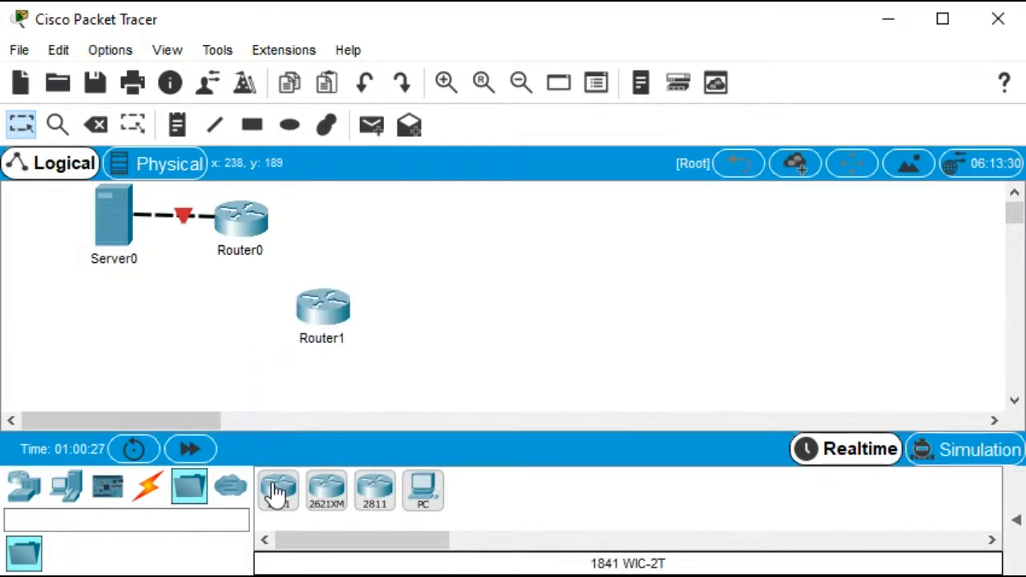
left_click_drag(278, 491, 159, 320)
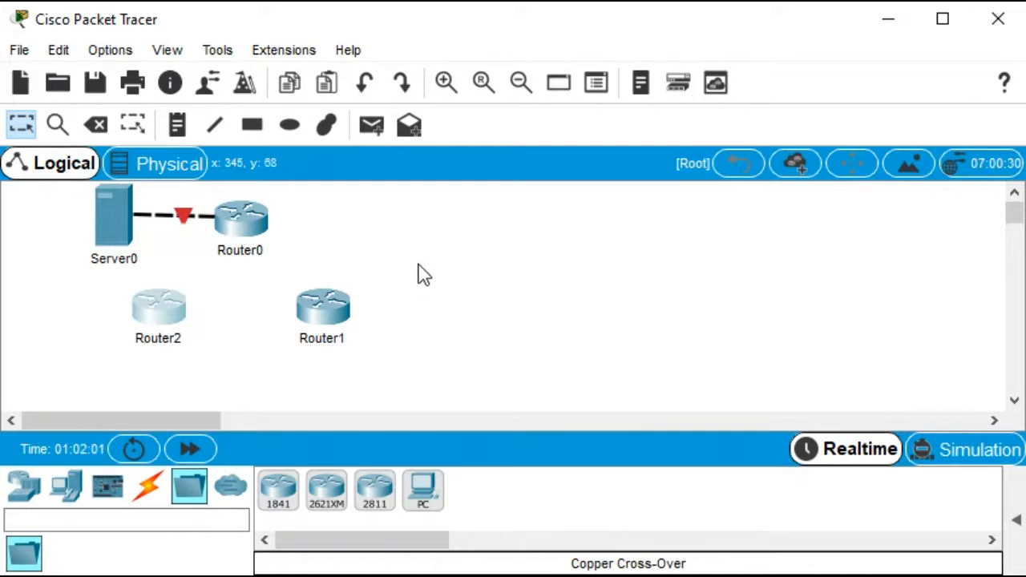
Open the lower-left router's global settings and set its display name to R1
left_click(158, 321)
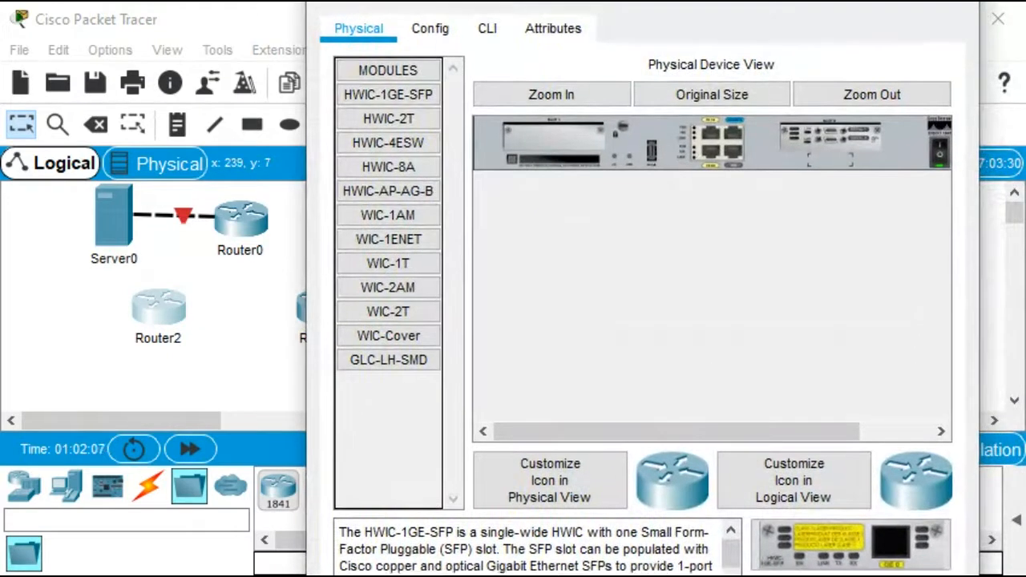
left_click(430, 30)
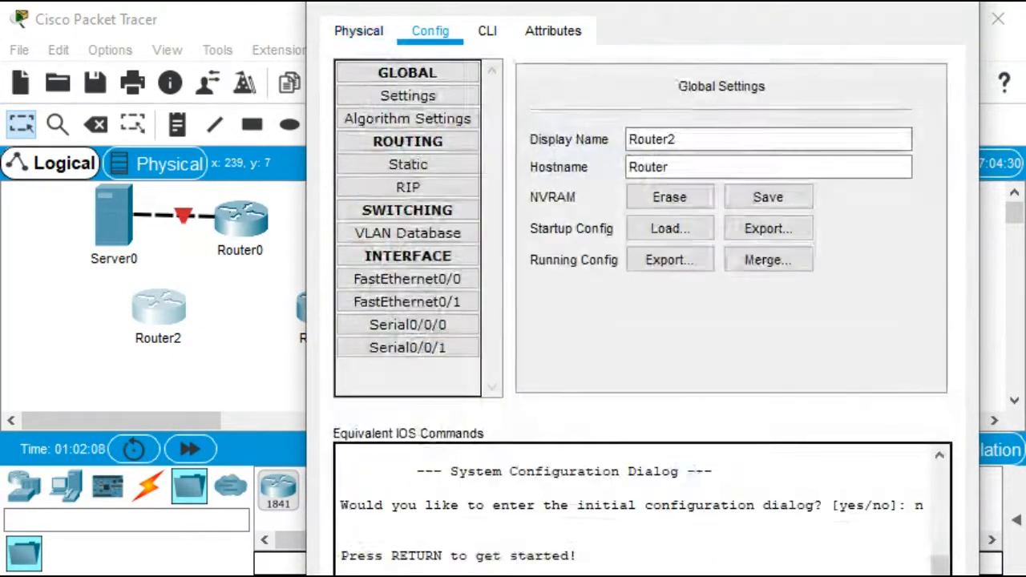
left_click_drag(677, 140, 629, 139)
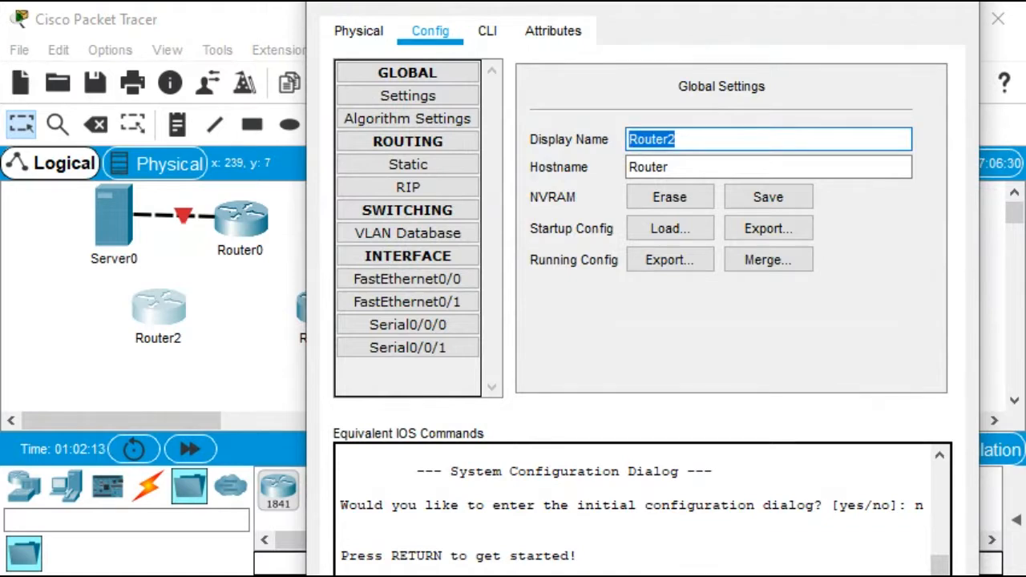
type("R1")
key("Tab")
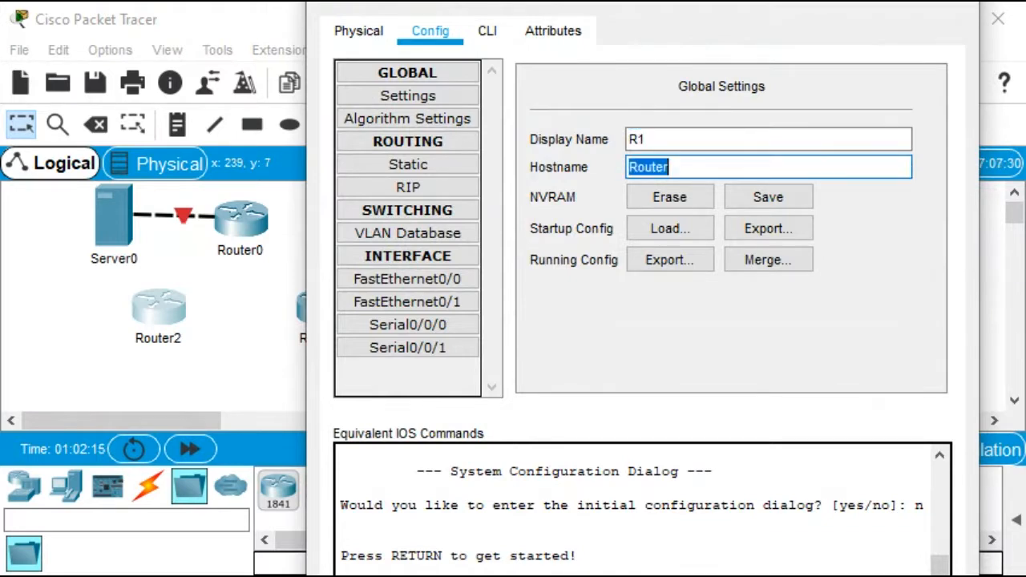
Set R1's hostname to R1 and close its configuration window
type("R1")
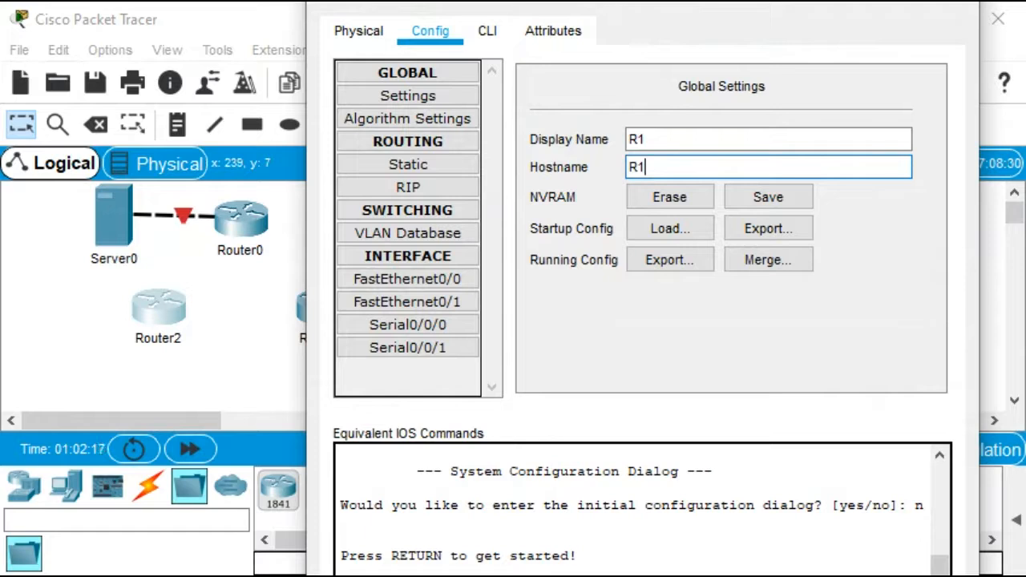
key("Tab")
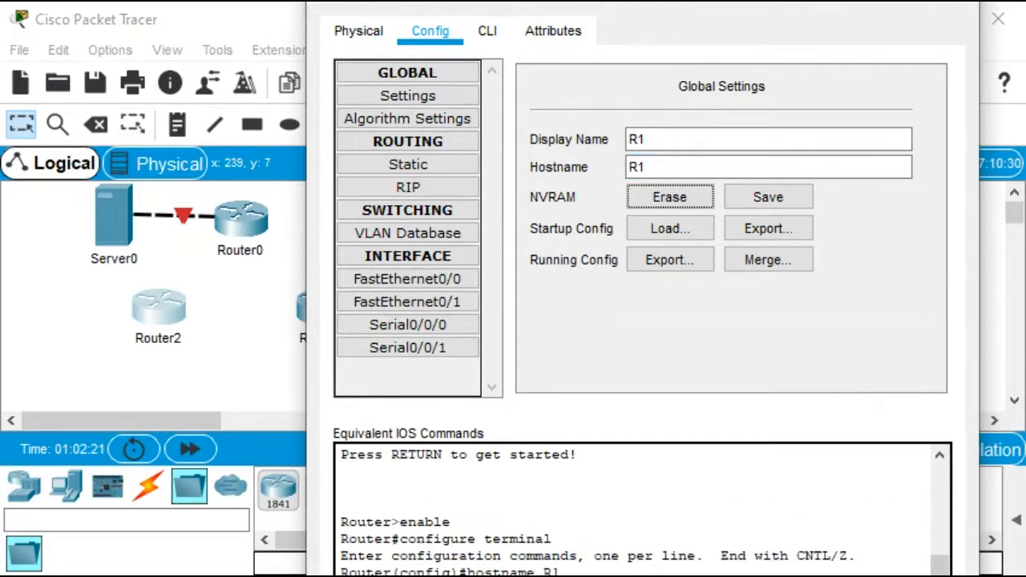
left_click(998, 19)
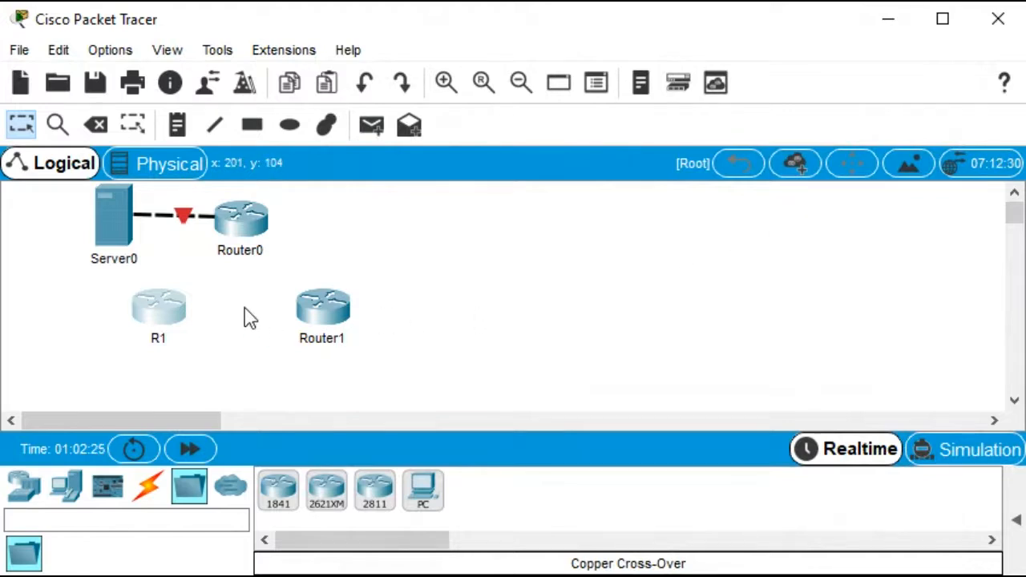
Rename the upper router to R2, setting both its display name and hostname to R2
left_click(245, 230)
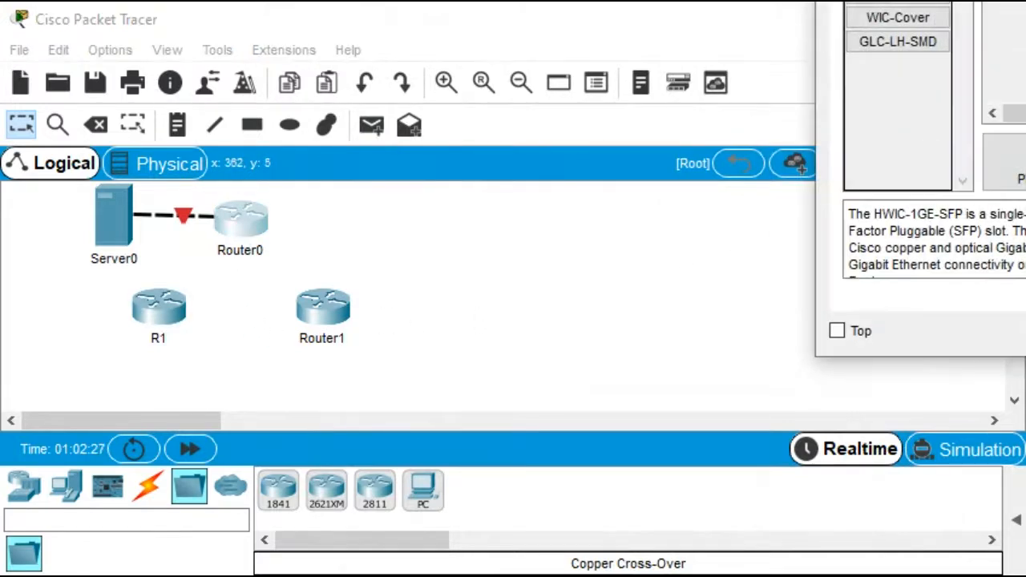
left_click_drag(996, 0, 439, 12)
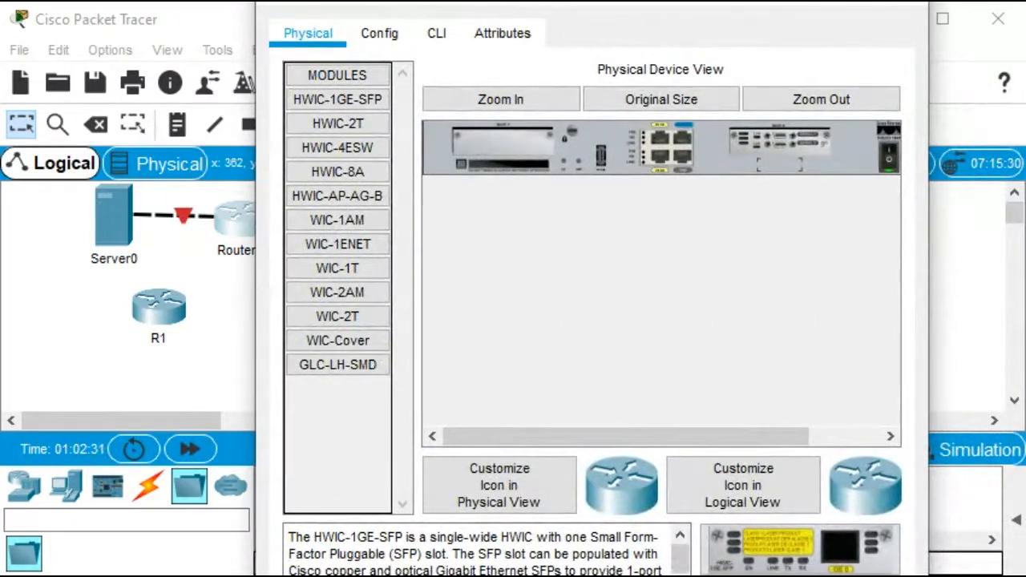
left_click(379, 33)
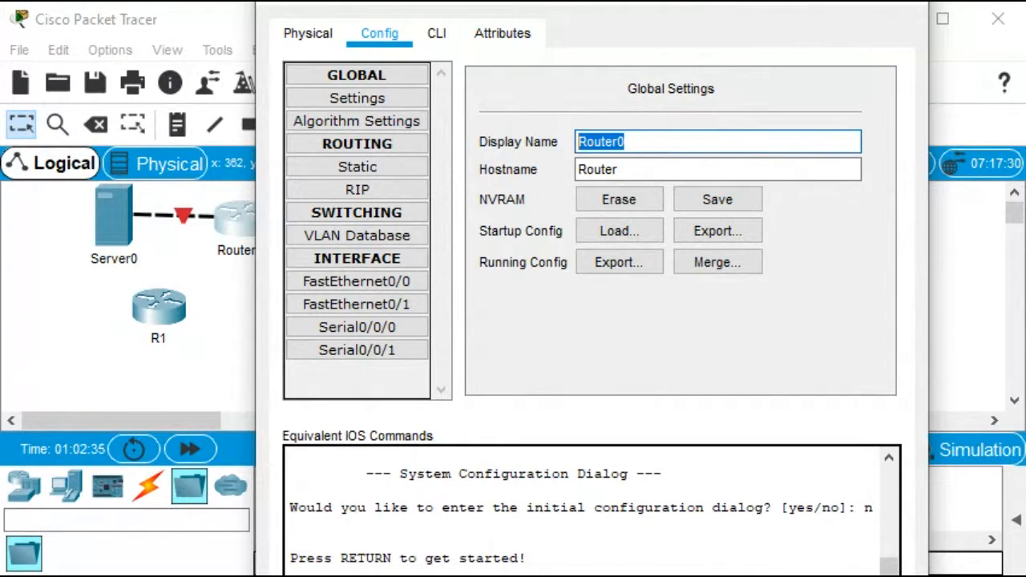
type("R2")
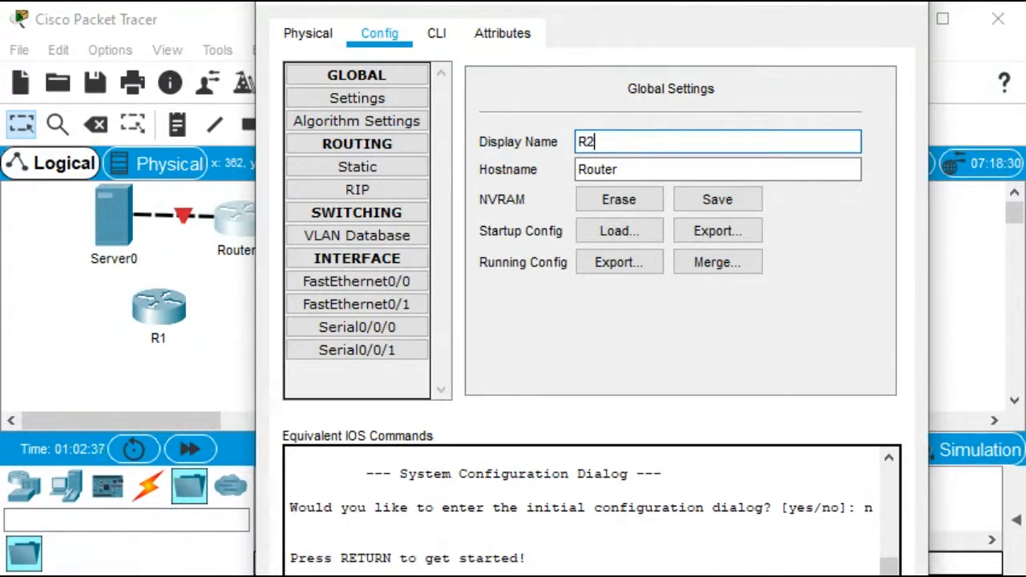
key("Tab")
type("R2")
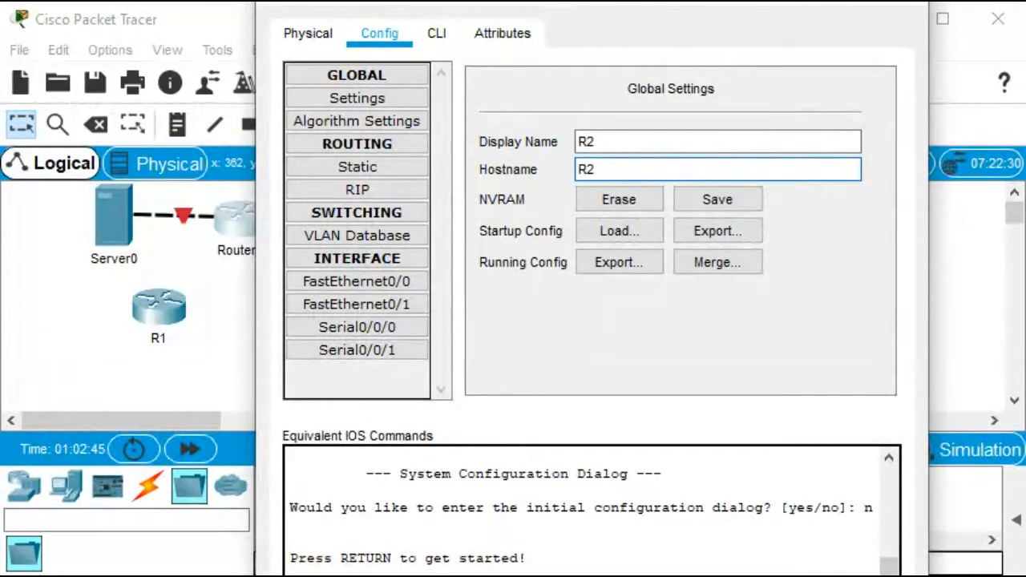
key("Tab")
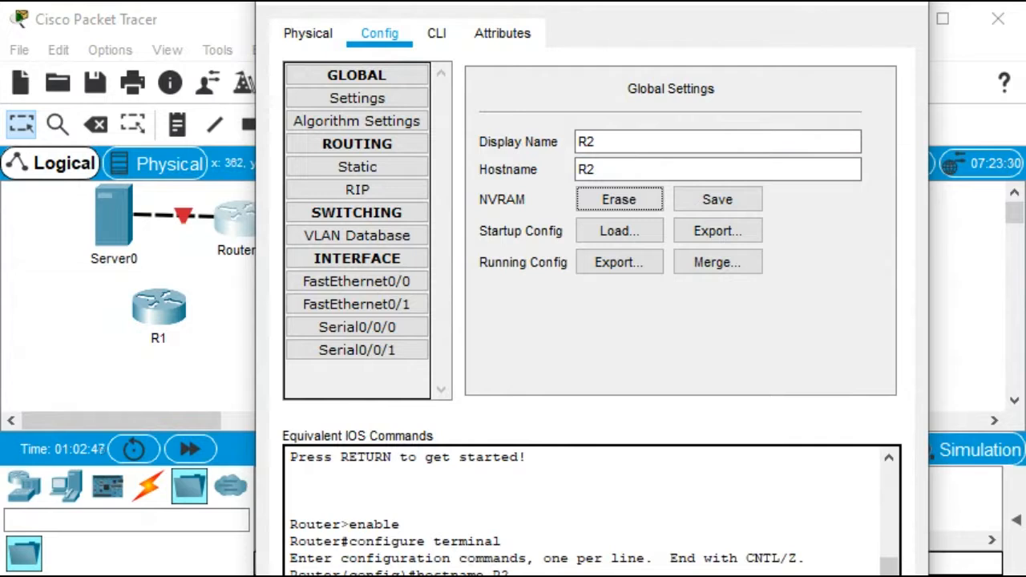
left_click(901, 2)
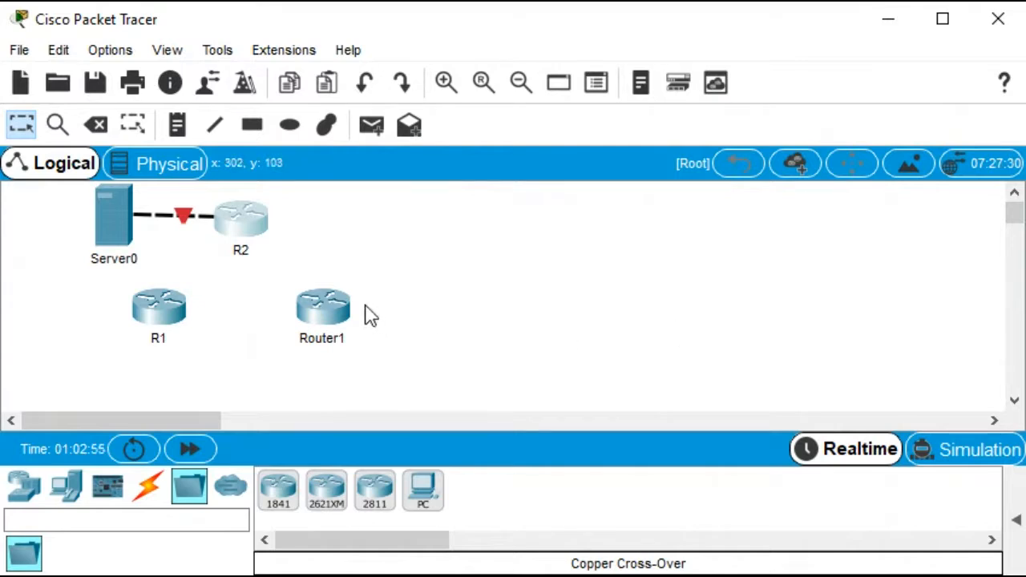
Rename the lower-right router to R3, setting both its display name and hostname to R3
left_click(321, 304)
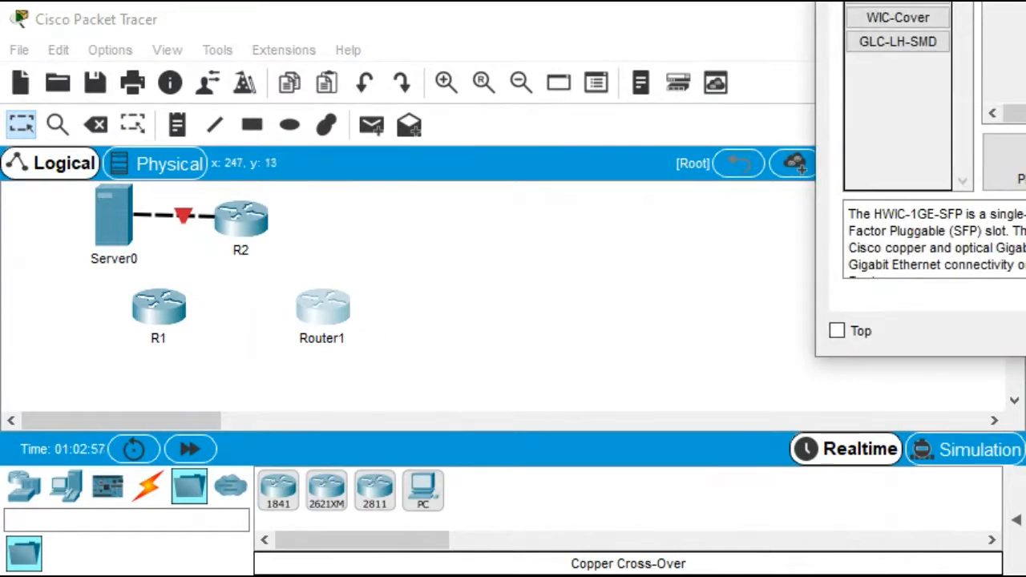
left_click_drag(1025, 0, 436, 18)
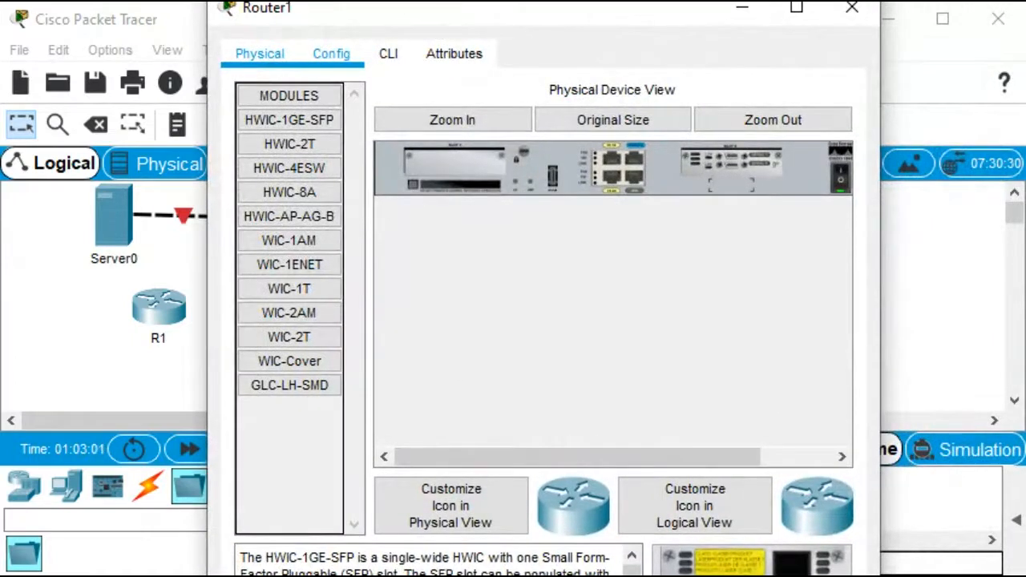
left_click(331, 54)
left_click_drag(579, 162, 527, 162)
type("R")
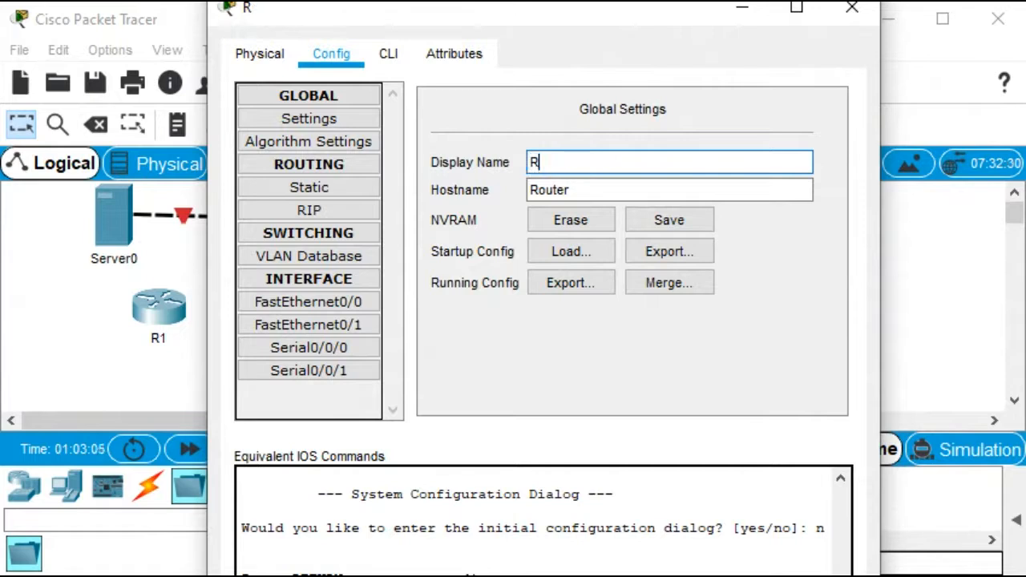
type("31")
key("BackSpace")
key("Tab")
type("R")
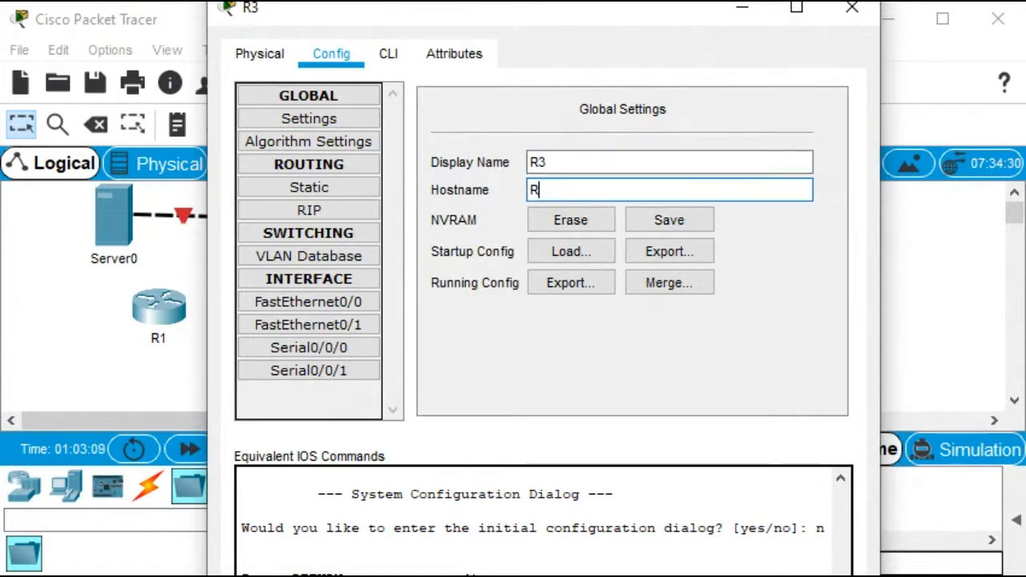
type("3")
key("Tab")
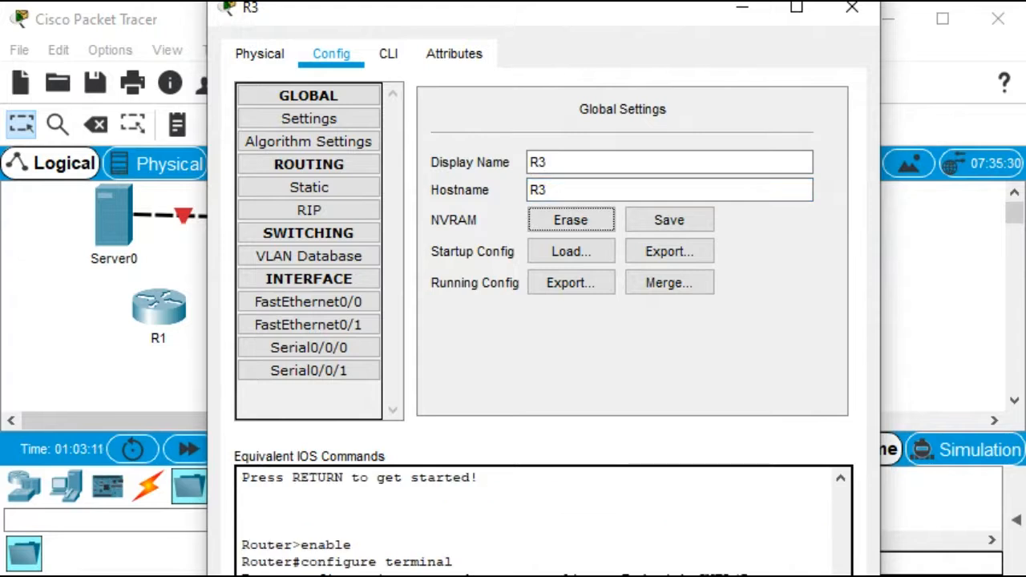
left_click(851, 8)
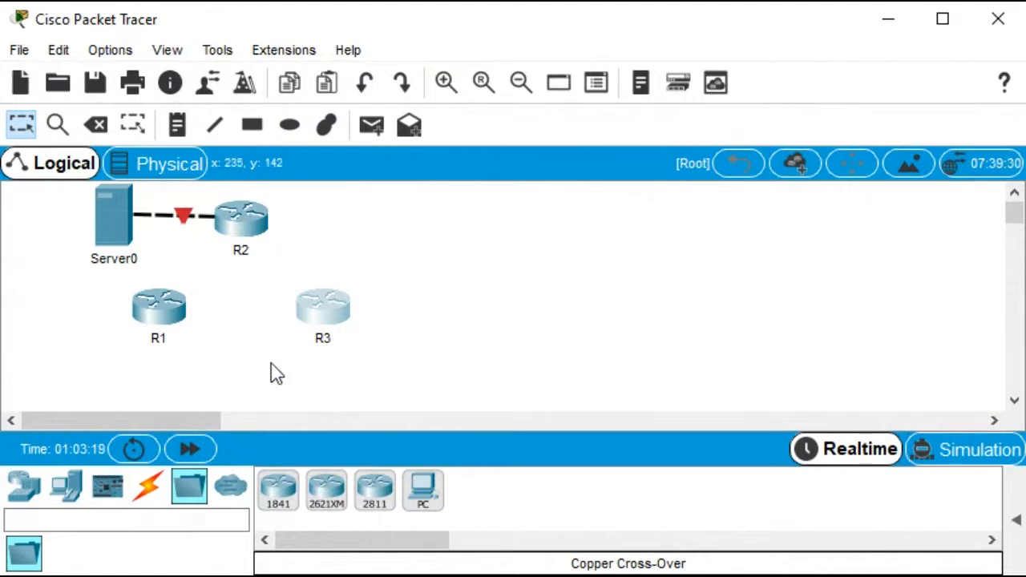
Connect R1's Serial0/0/0 to R2's Serial0/0/0 with a Serial DTE cable
left_click(150, 489)
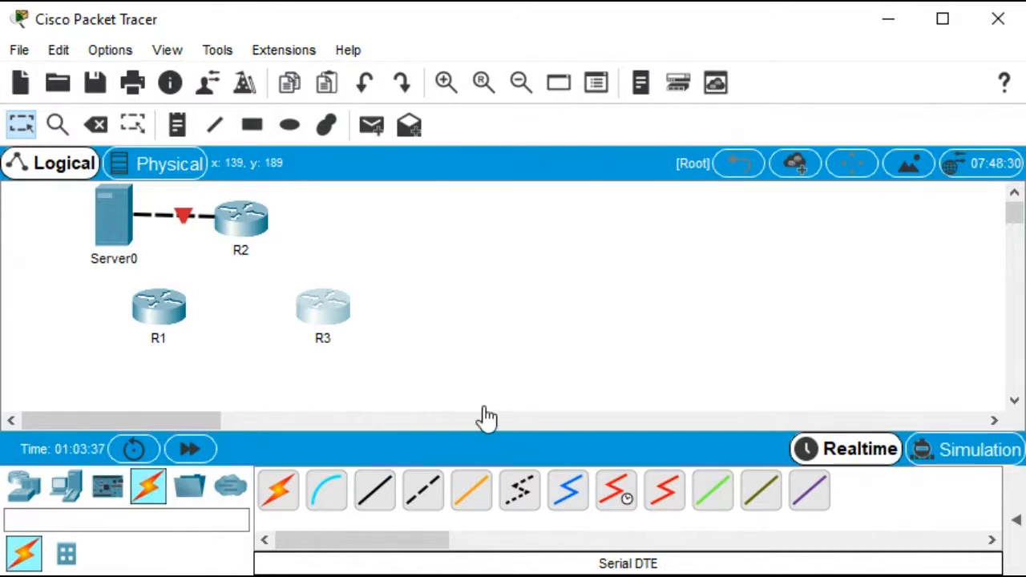
left_click(665, 491)
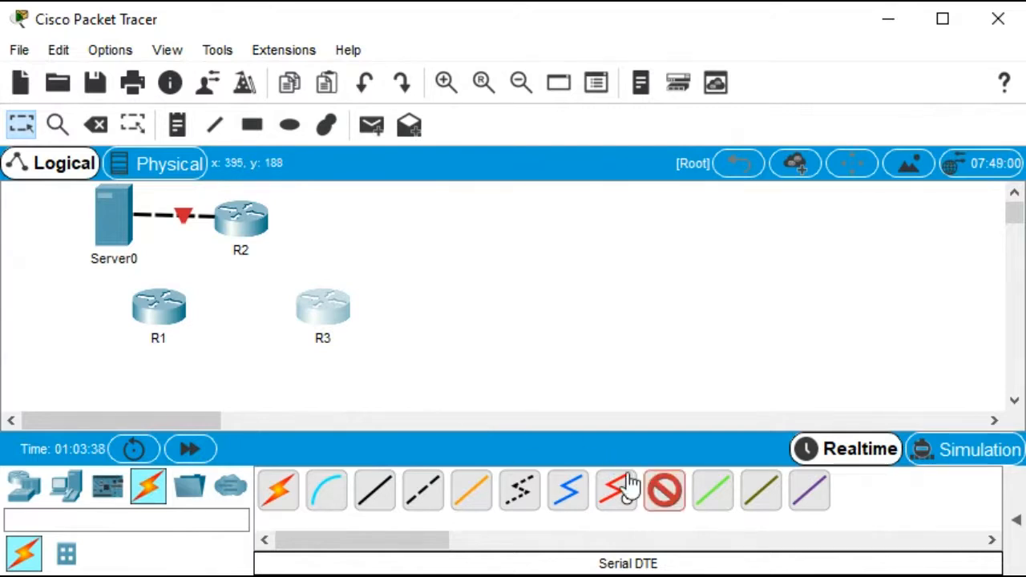
left_click(154, 304)
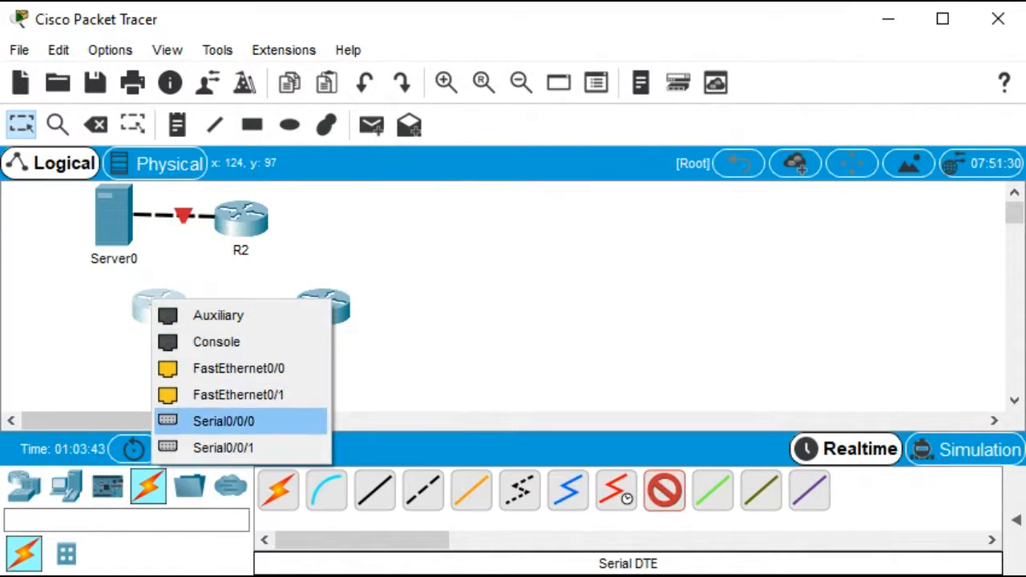
left_click(224, 420)
left_click(248, 214)
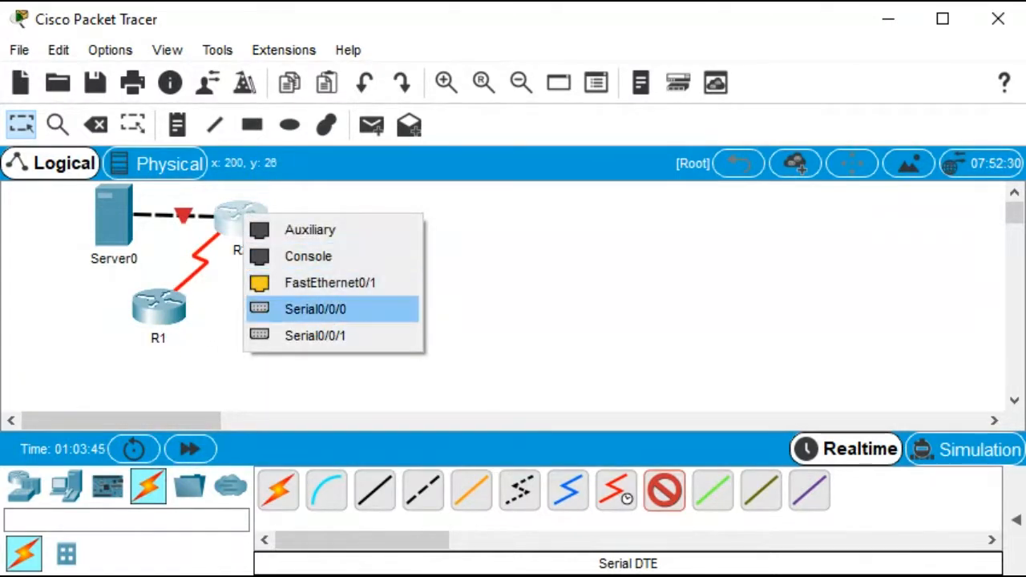
left_click(290, 309)
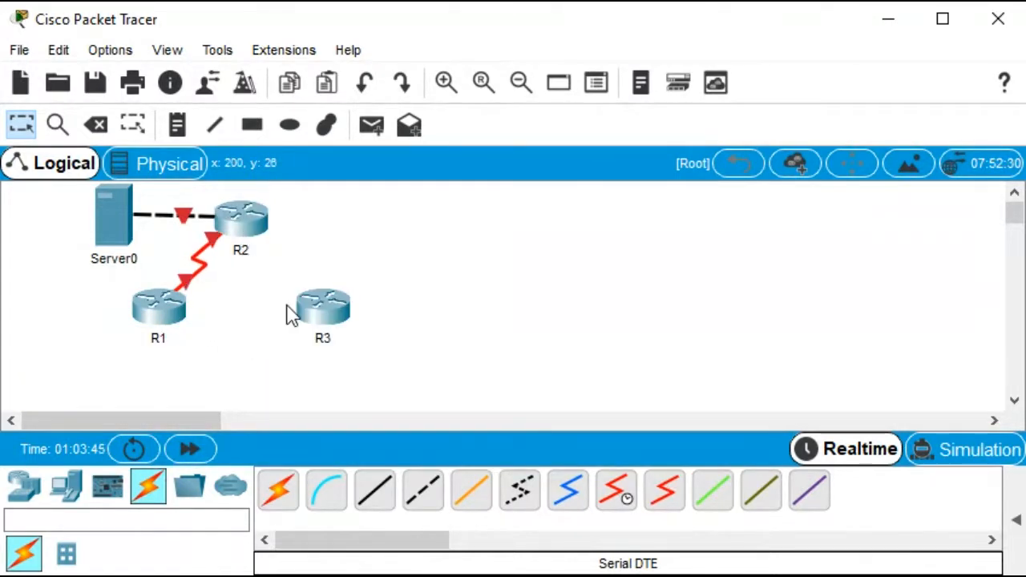
Connect R2's Serial0/0/1 to R3's Serial0/0/1 with a Serial DTE cable
left_click(665, 490)
left_click(241, 216)
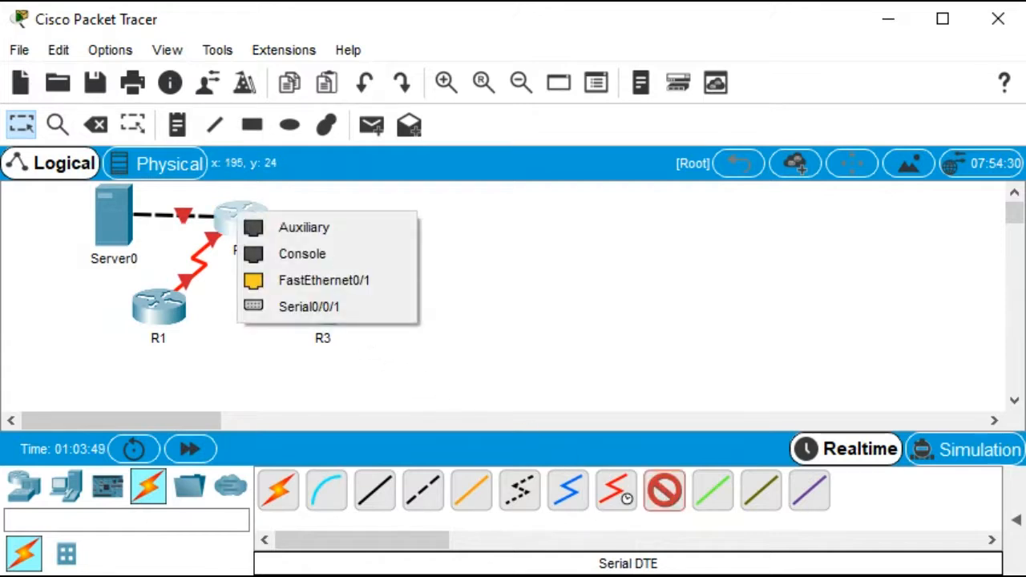
left_click(289, 307)
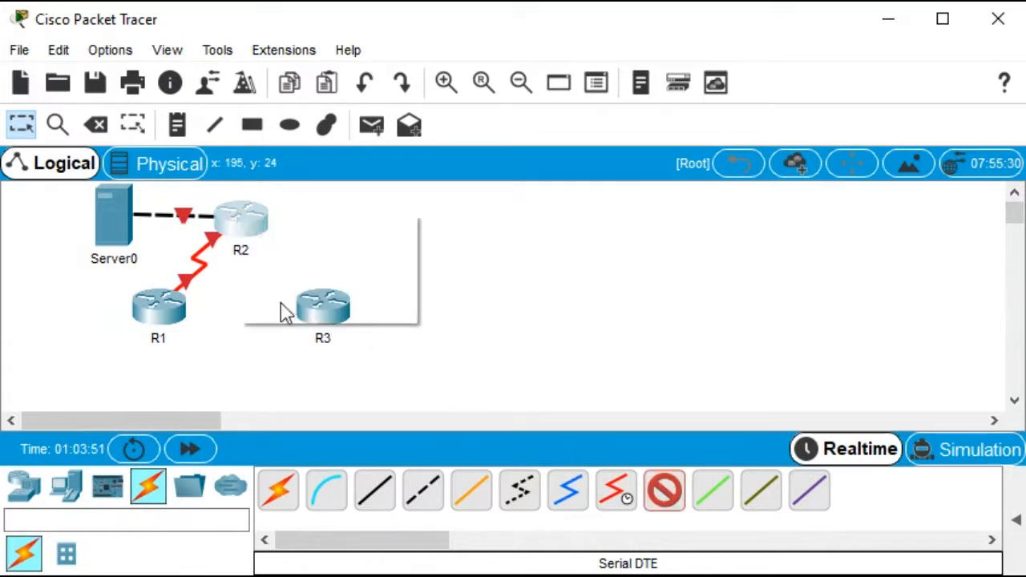
left_click(320, 306)
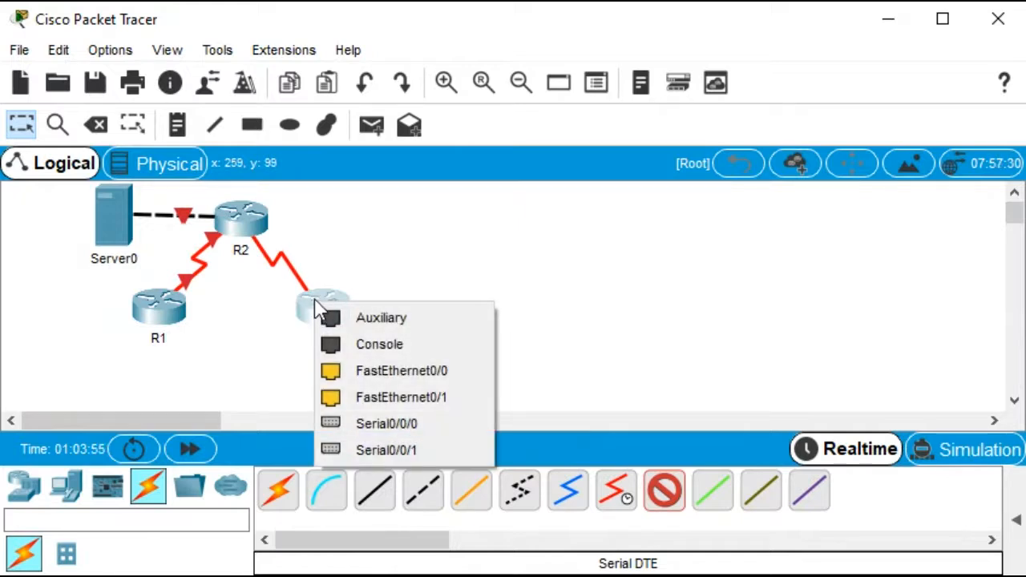
left_click(385, 450)
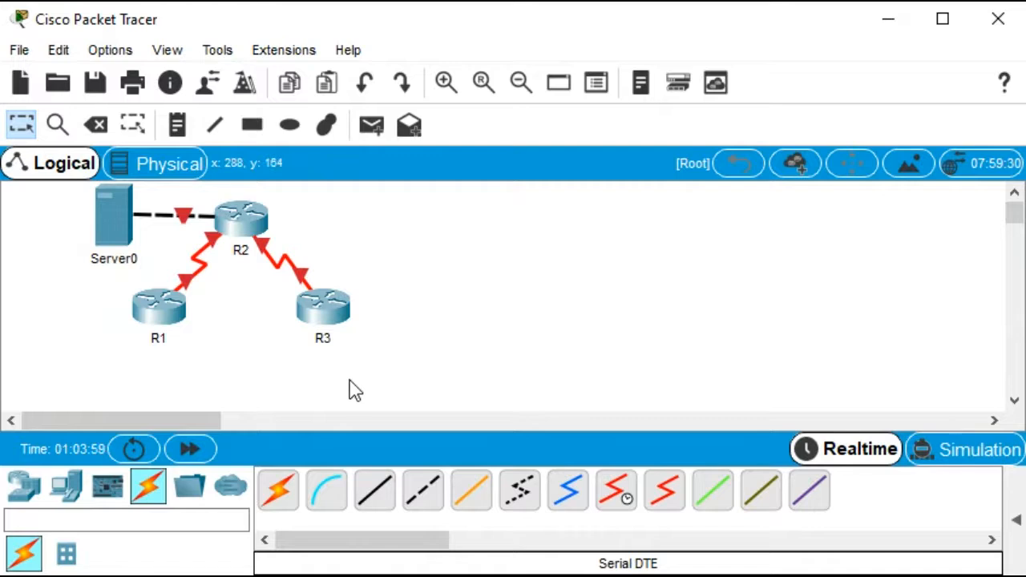
Rename R3 to ISP, setting both its display name and hostname to ISP
left_click(321, 307)
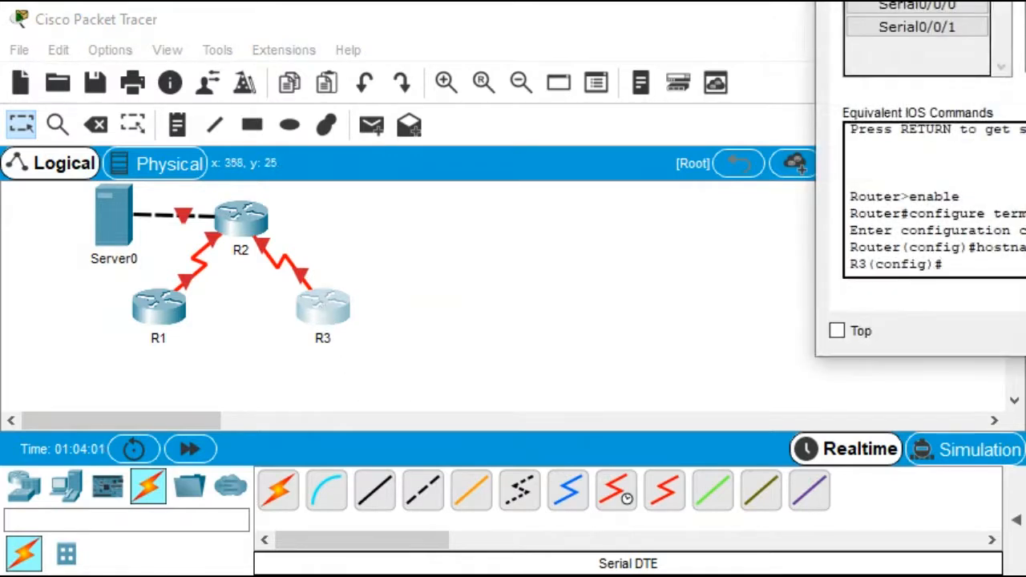
left_click_drag(1025, 0, 417, 8)
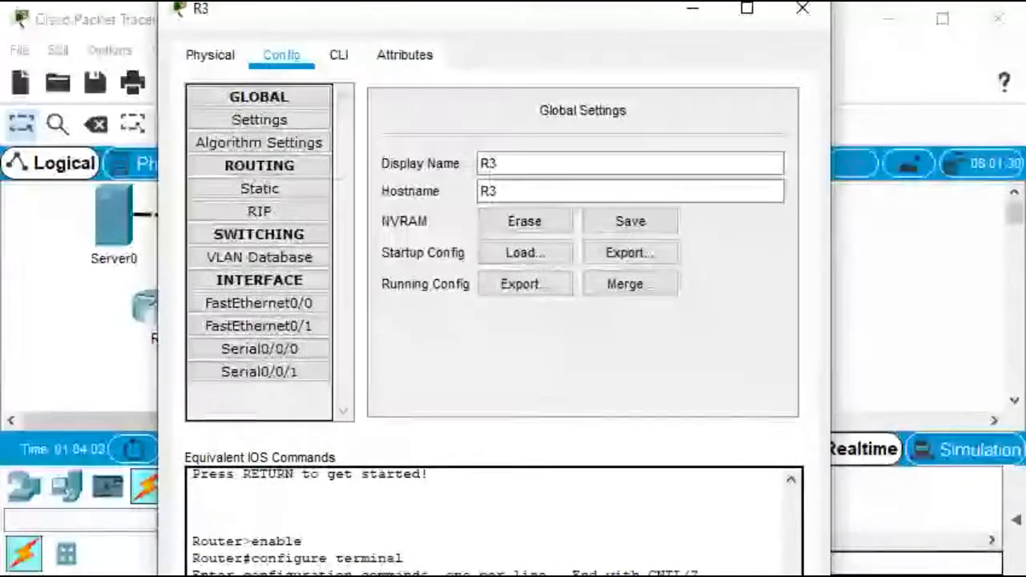
left_click_drag(505, 164, 479, 164)
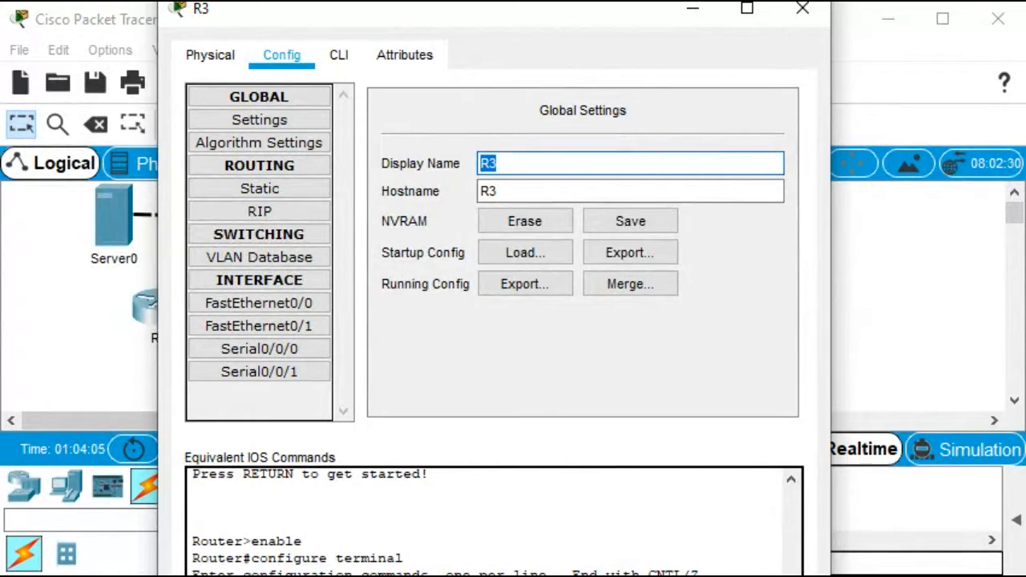
type("ISP")
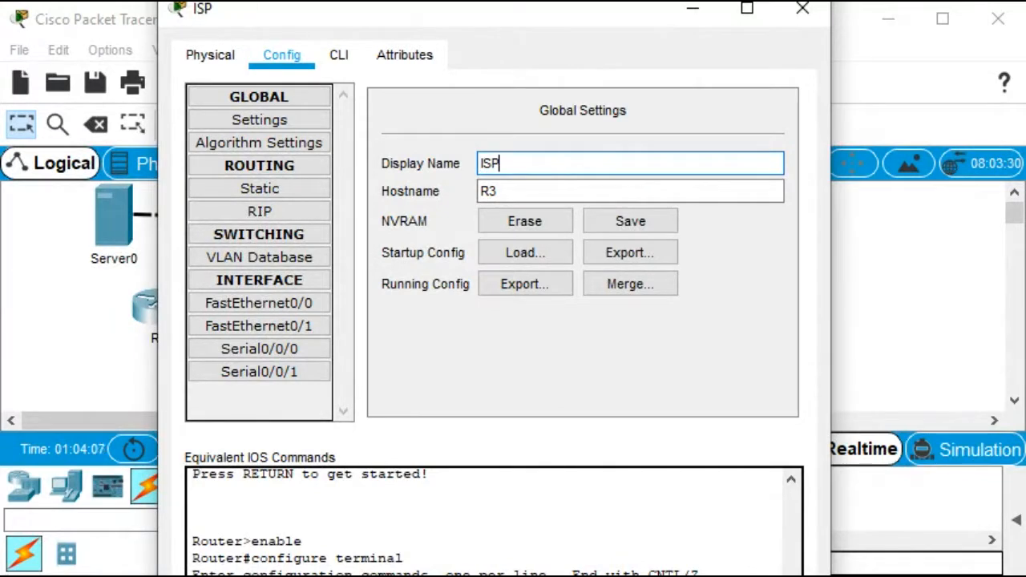
key("Tab")
type("ISP")
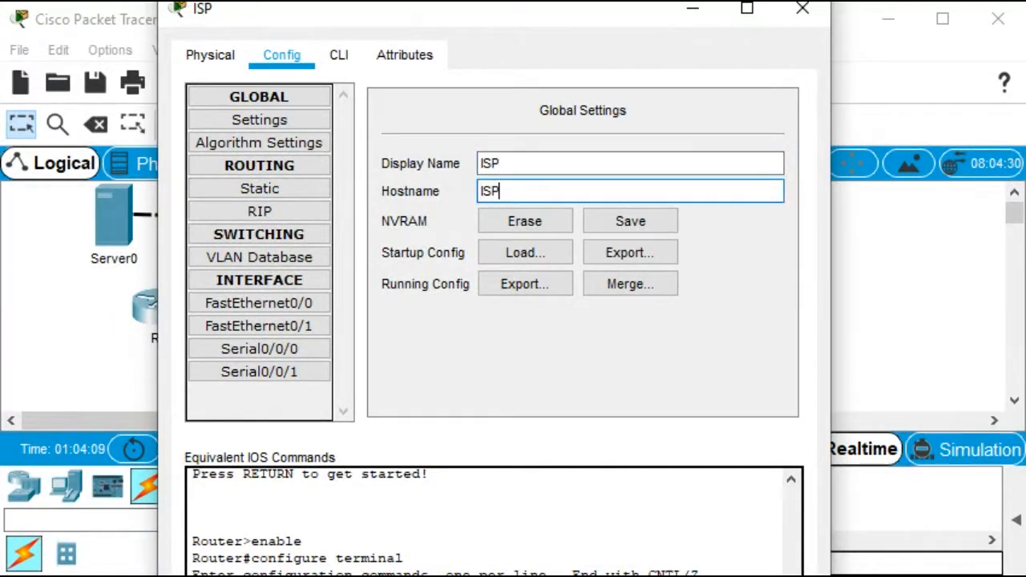
key("Tab")
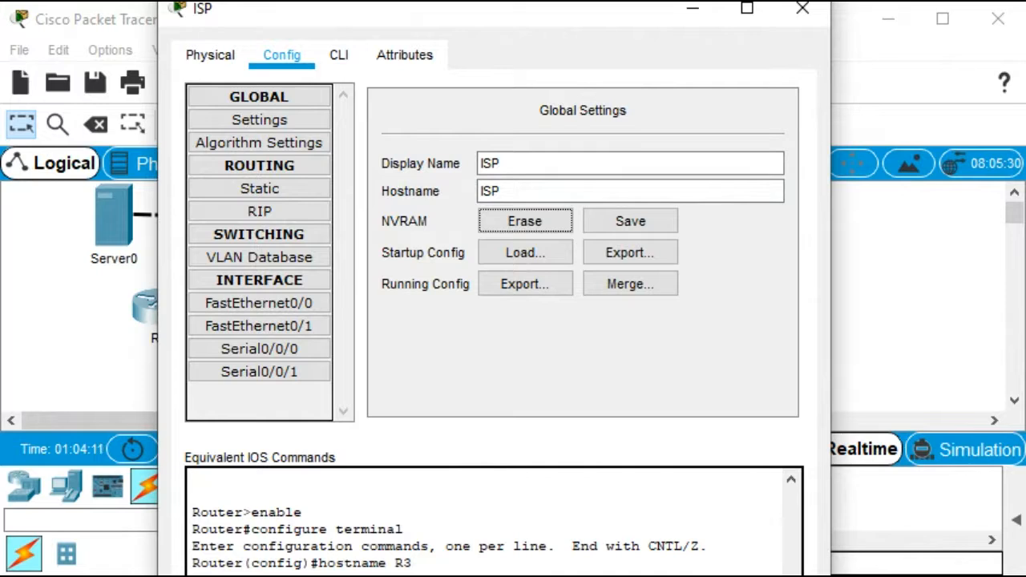
left_click(803, 8)
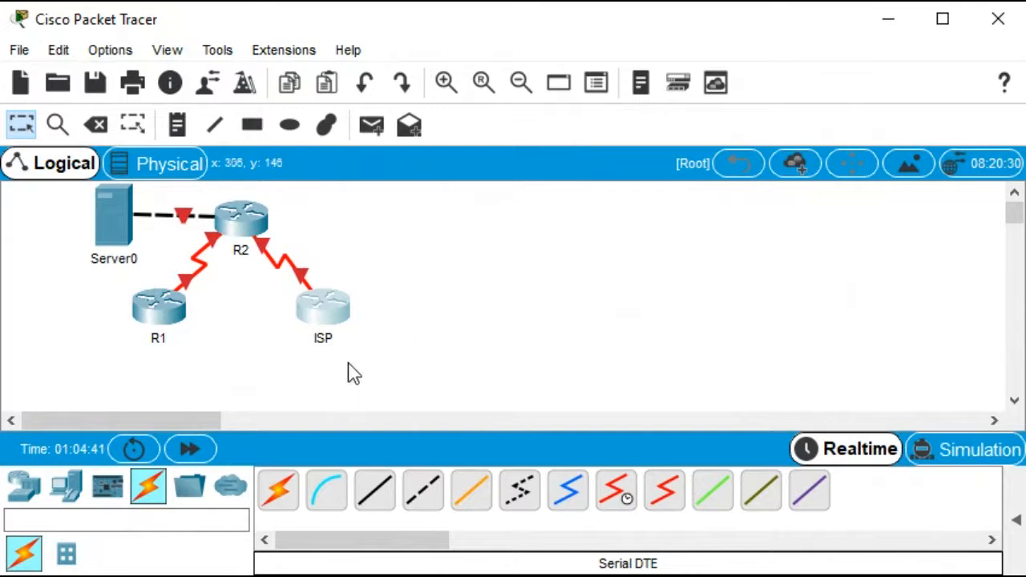
Add two PCs, one below-left of R1 and one to the lower right of ISP
left_click(64, 495)
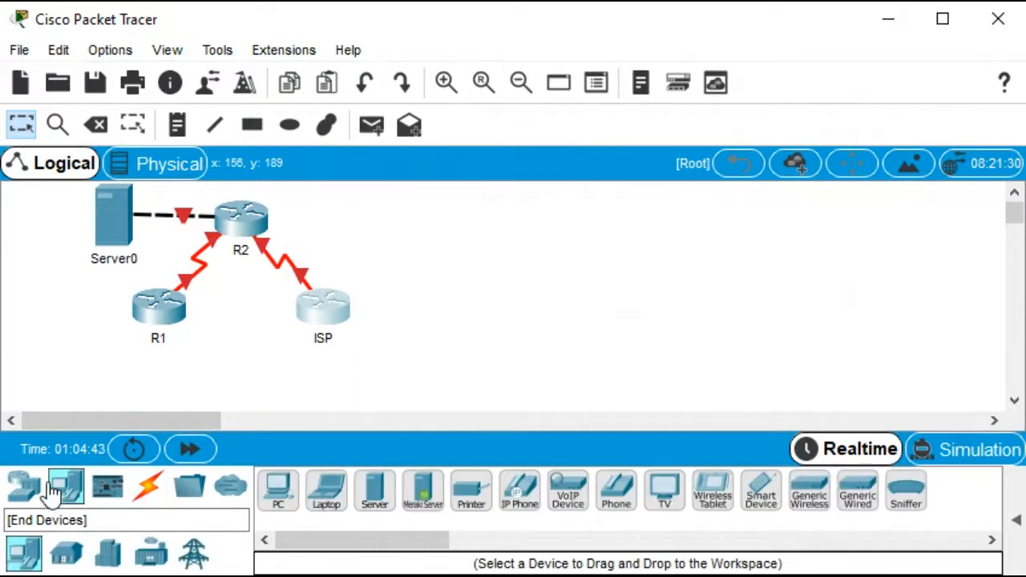
left_click_drag(277, 496, 92, 340)
left_click_drag(273, 493, 402, 354)
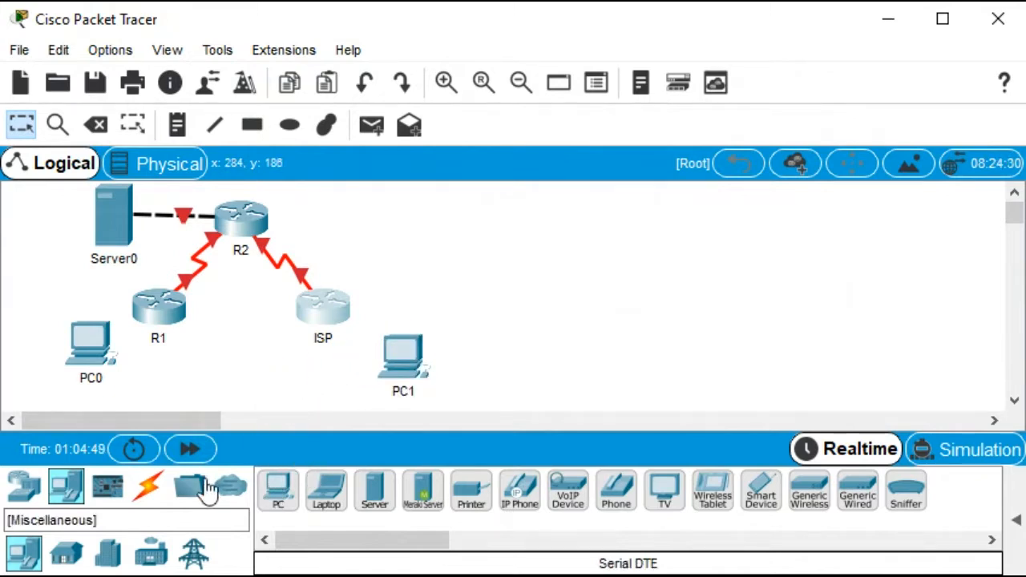
Rename PC0 to PC-1 through its display name setting
left_click(91, 344)
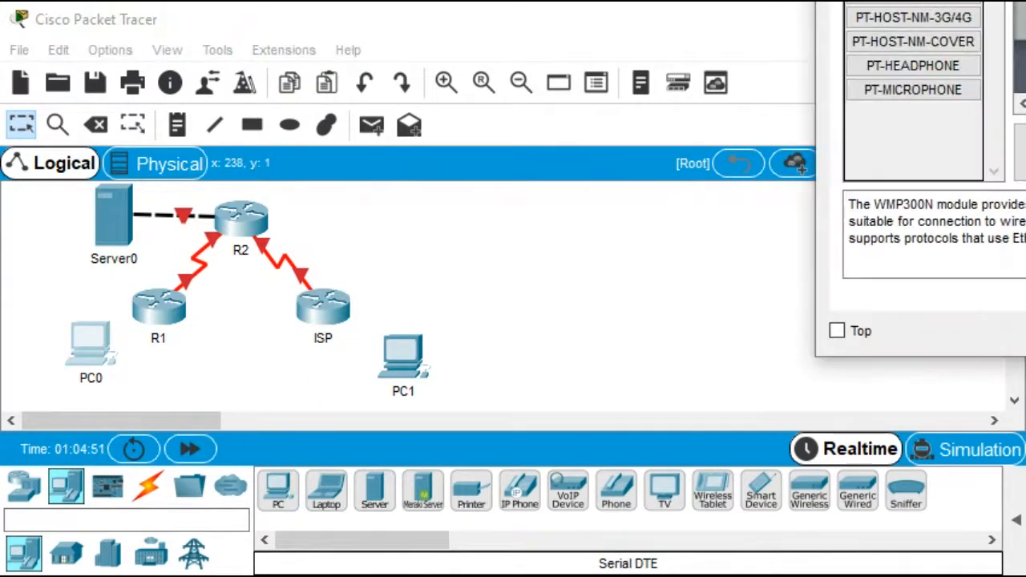
left_click_drag(990, 4, 348, 4)
left_click(297, 42)
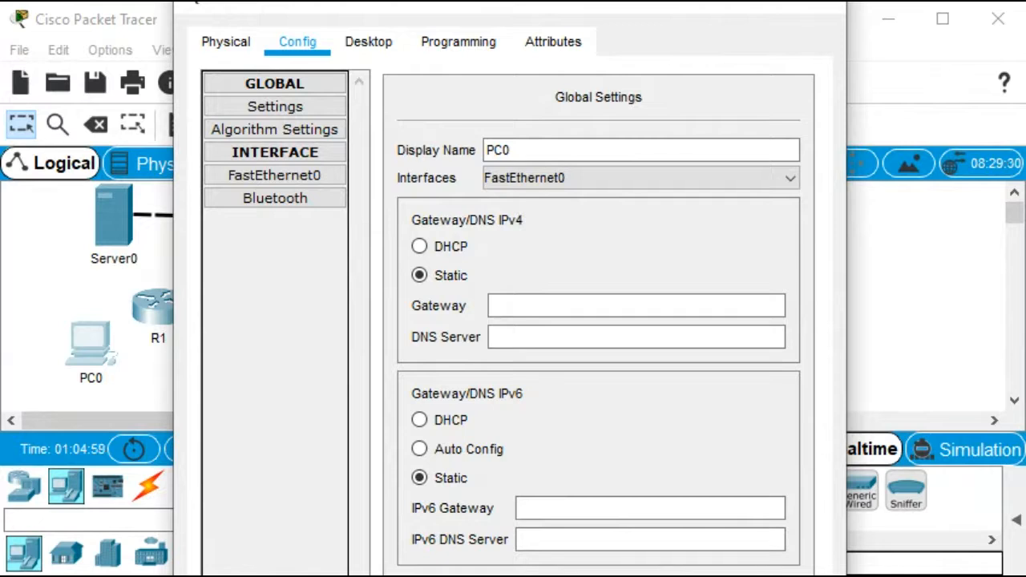
left_click(513, 150)
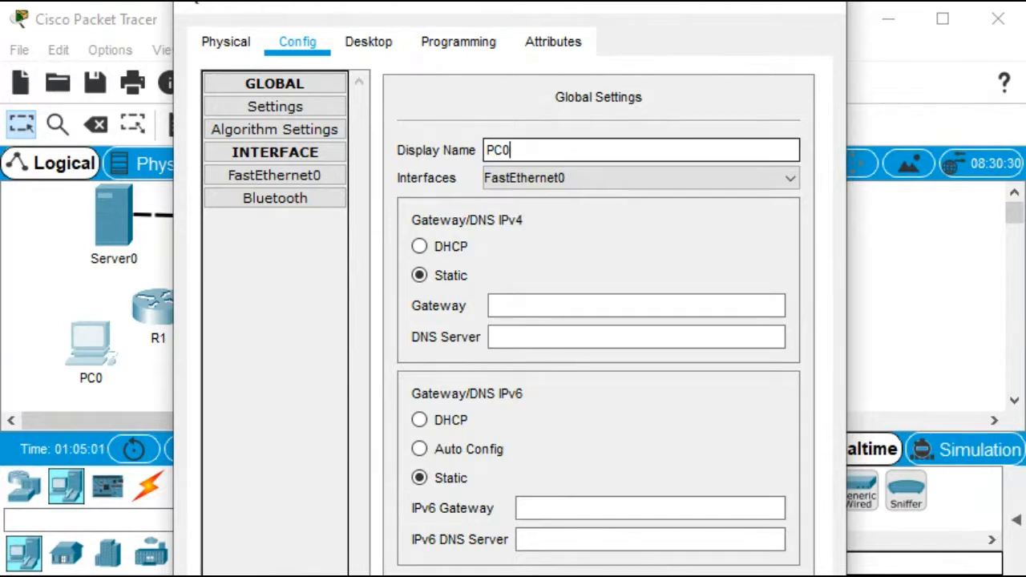
key("BackSpace")
type("-1")
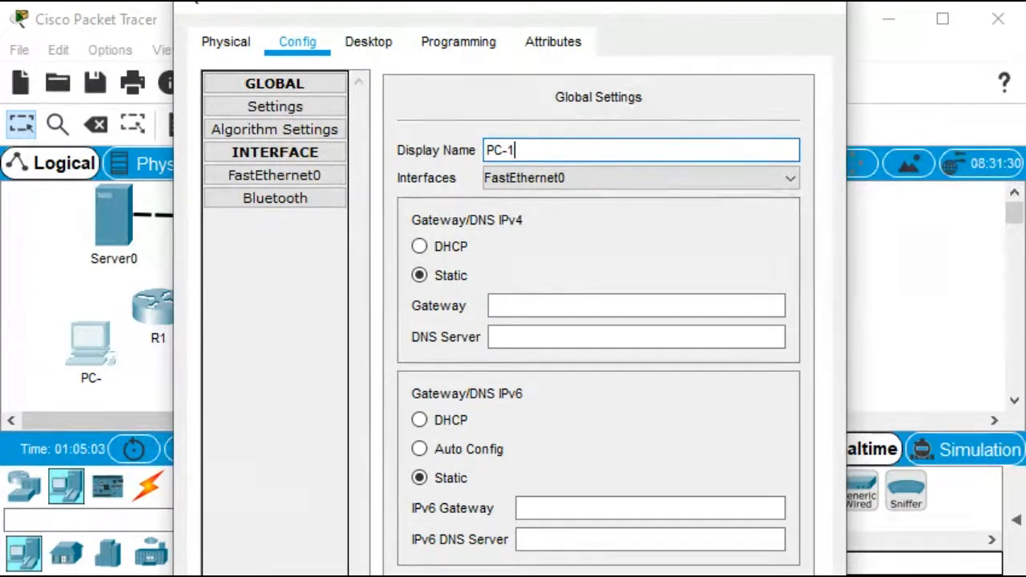
key("Tab")
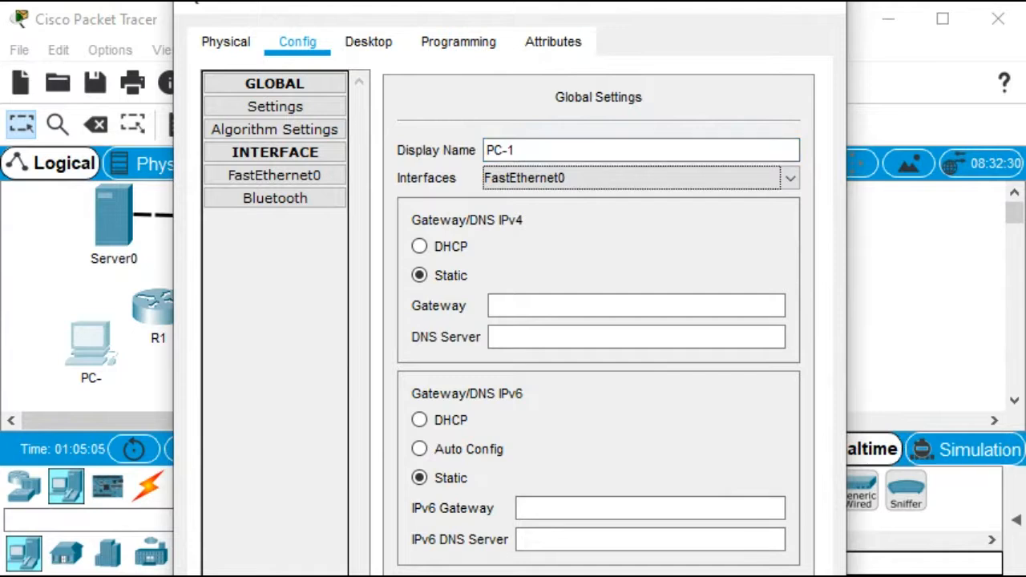
left_click(821, 6)
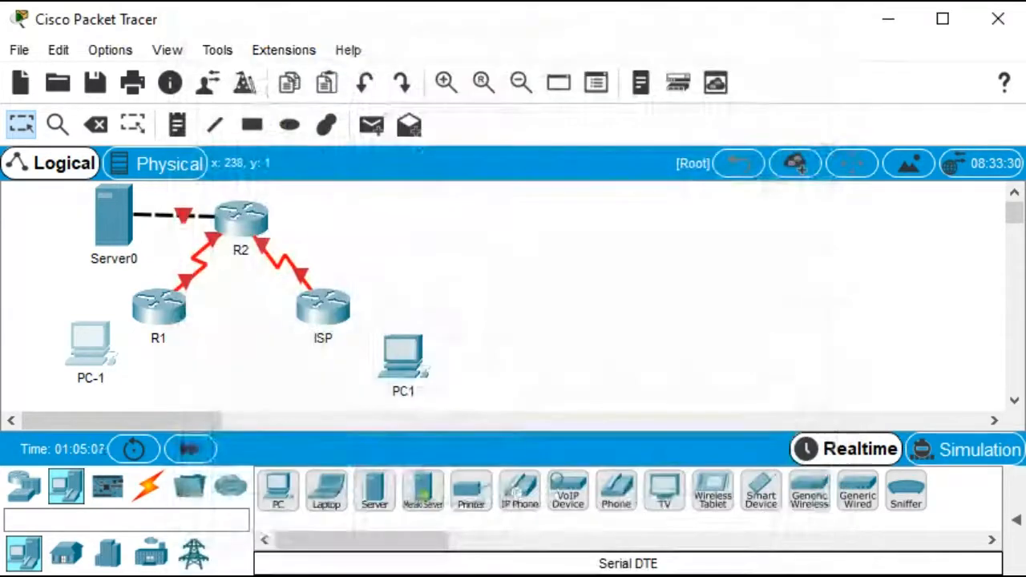
Rename PC1 to PC-2 through its display name setting
left_click(404, 350)
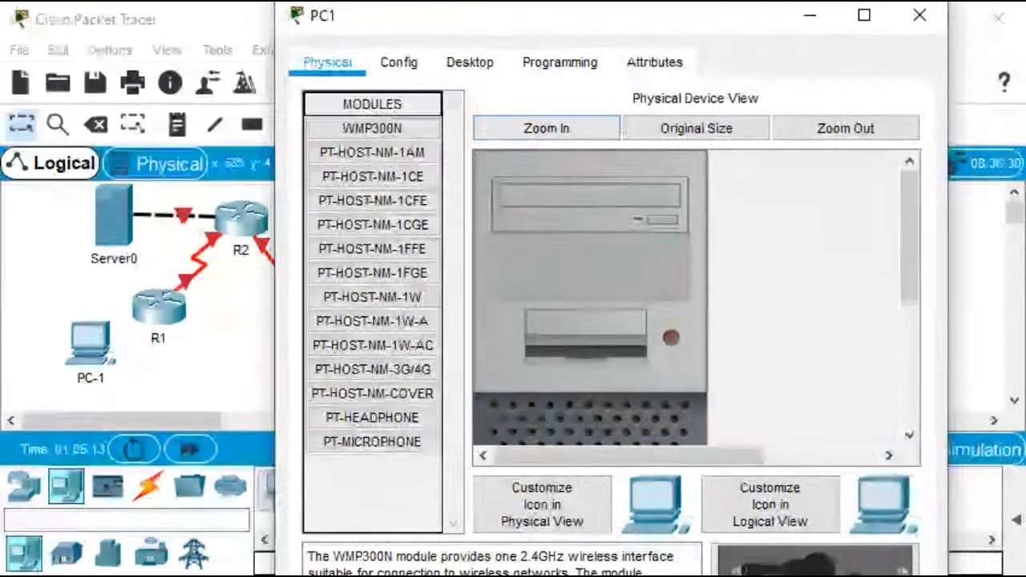
left_click(399, 62)
double_click(601, 171)
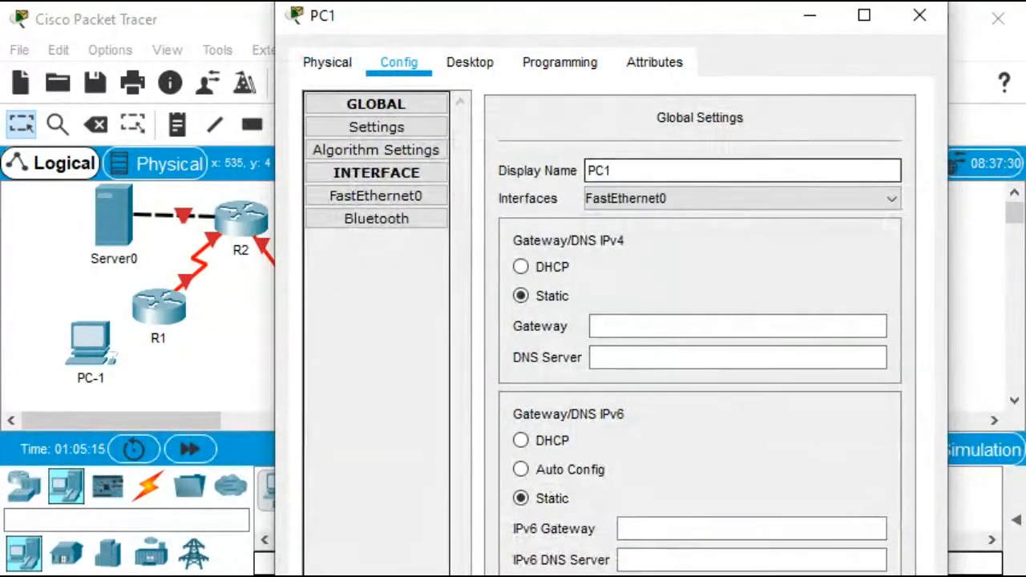
key("BackSpace")
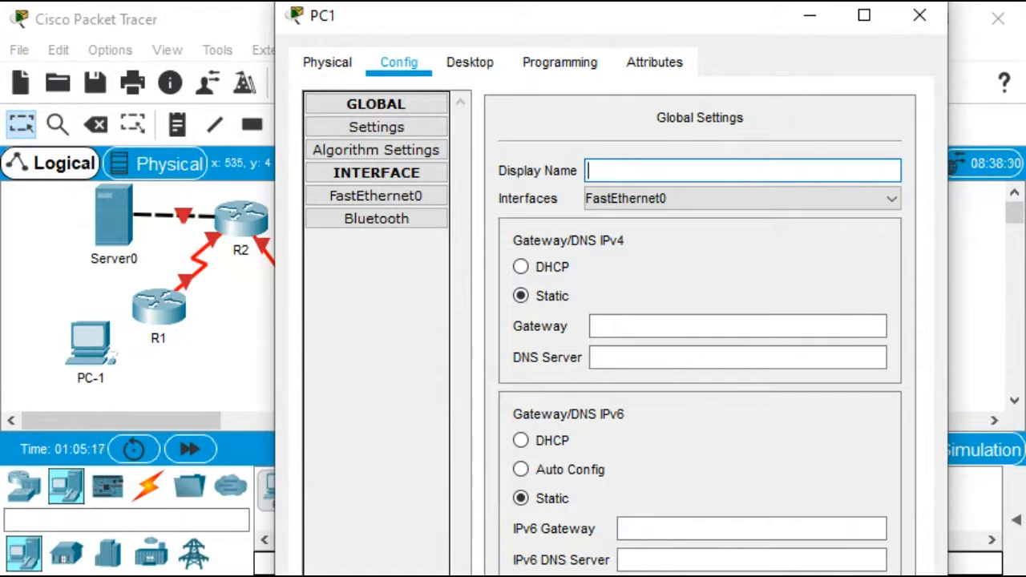
type("PC-2")
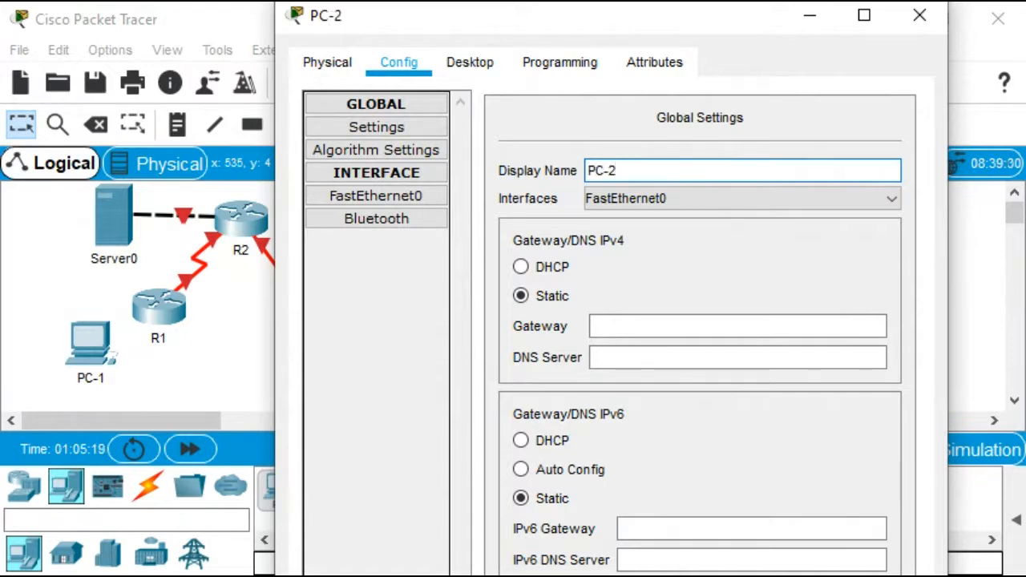
key("Tab")
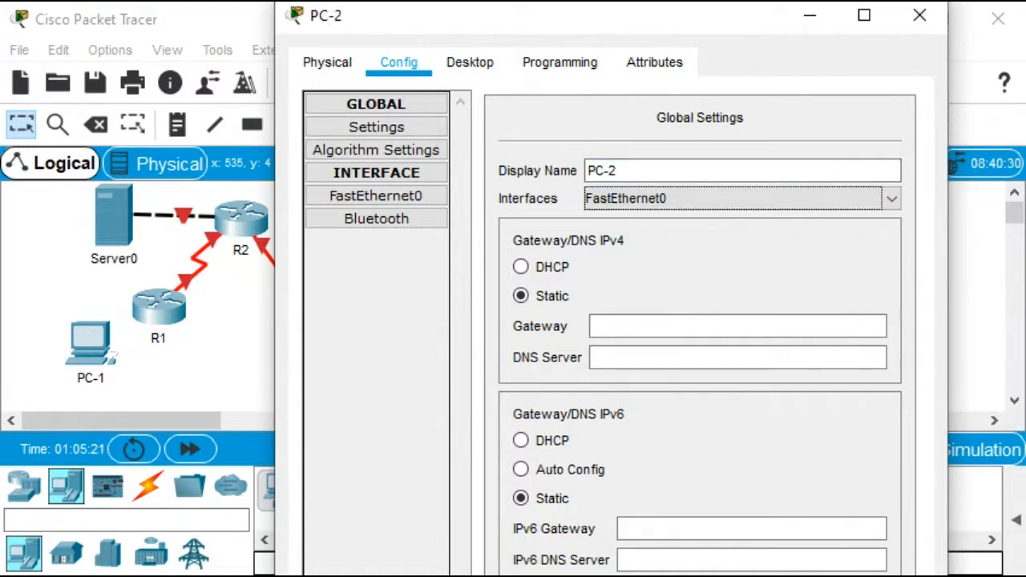
left_click(919, 15)
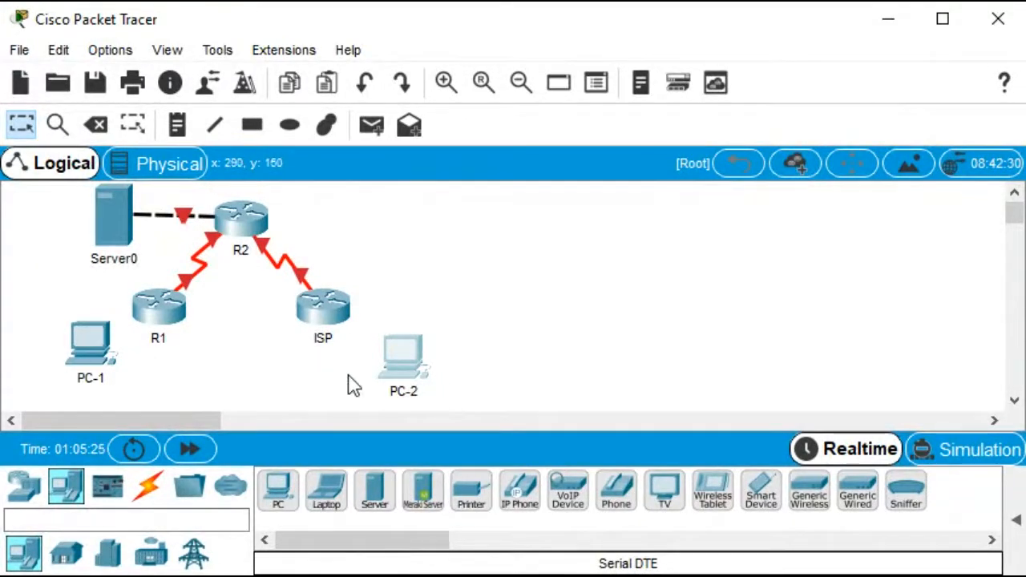
Connect PC-2's FastEthernet0 to R1's FastEthernet0/1 with a Copper Cross-Over cable, and move PC-2 below-right of R1
left_click(153, 491)
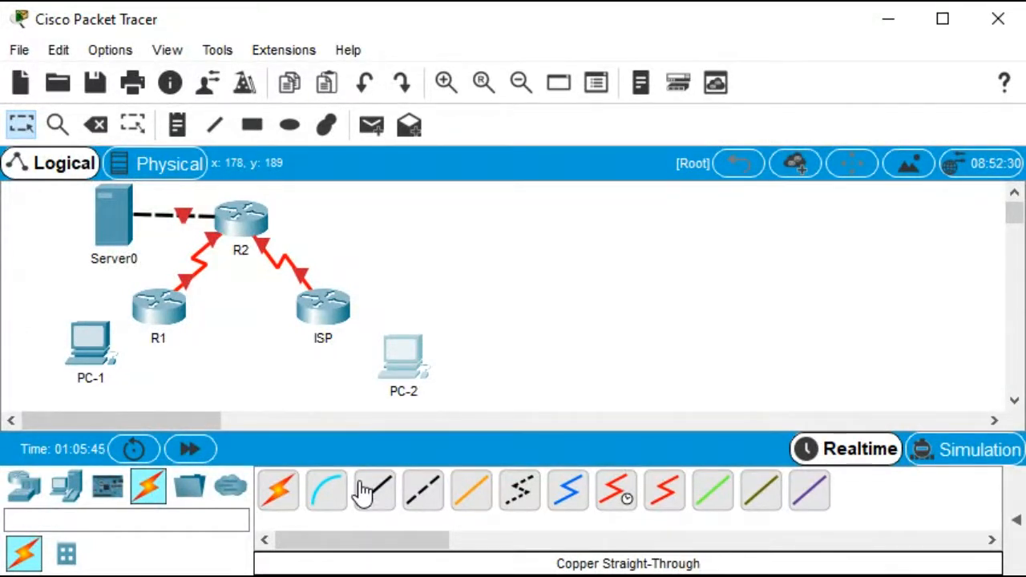
left_click(425, 499)
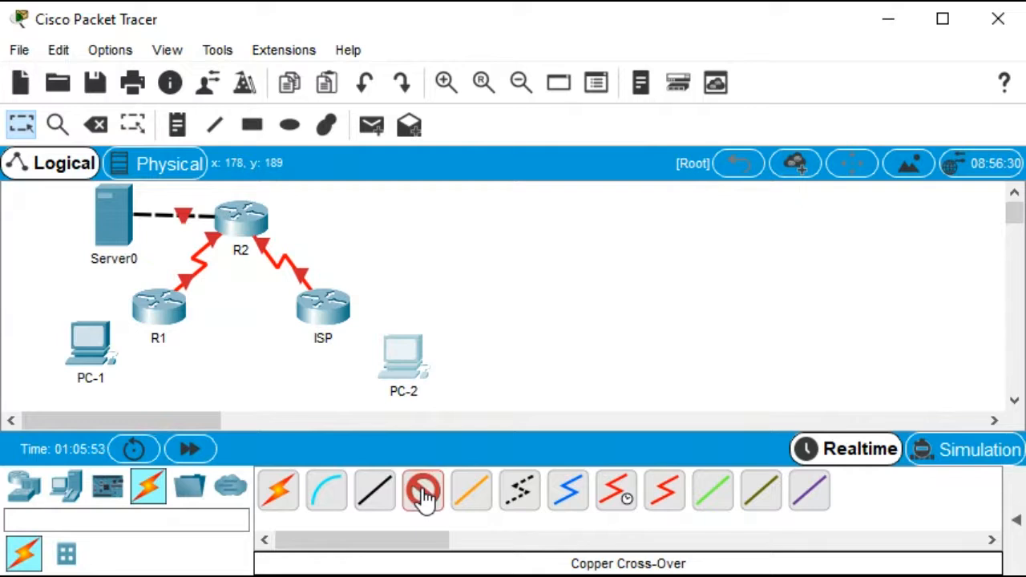
left_click(397, 353)
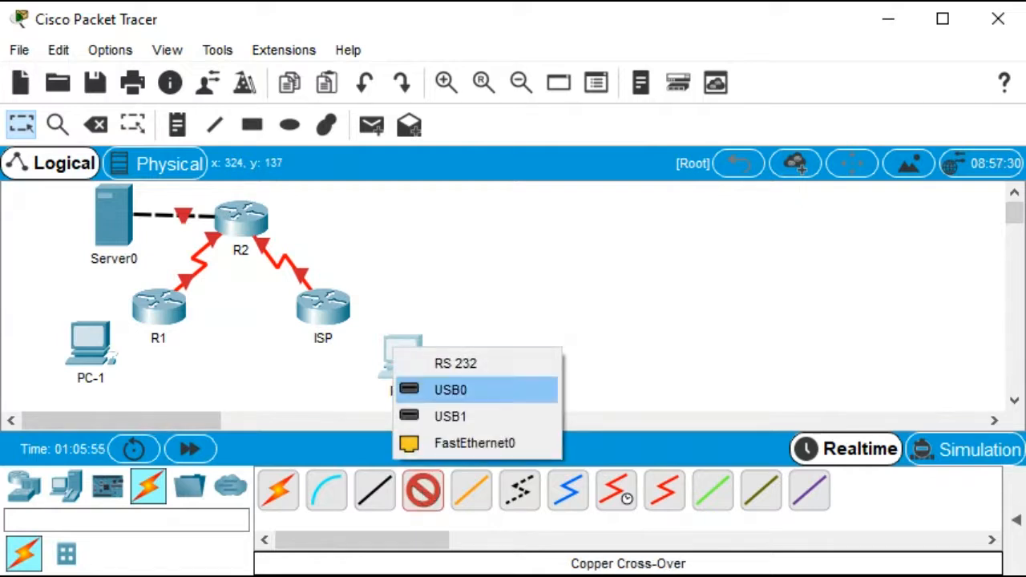
left_click(450, 440)
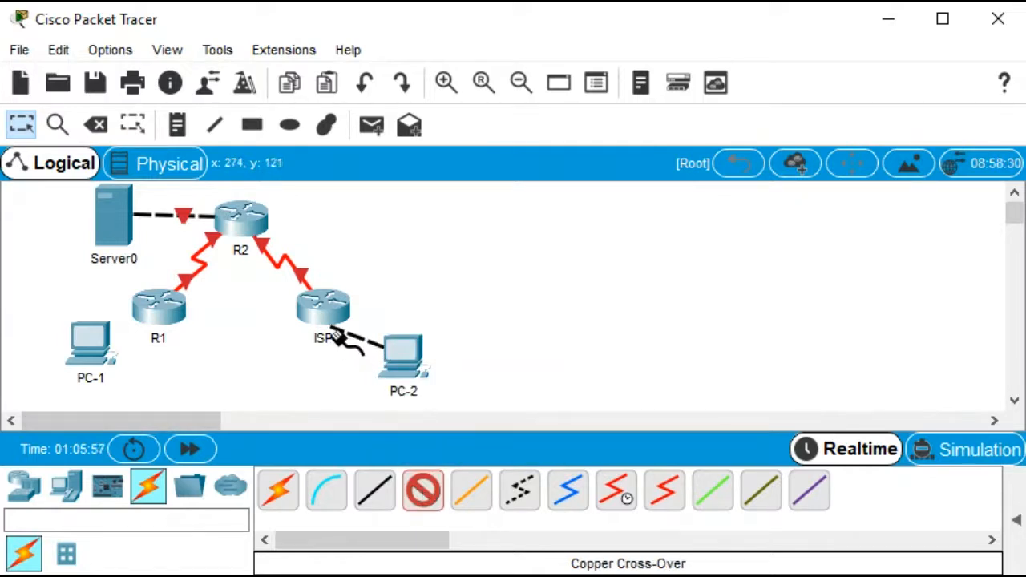
mouse_move(320, 307)
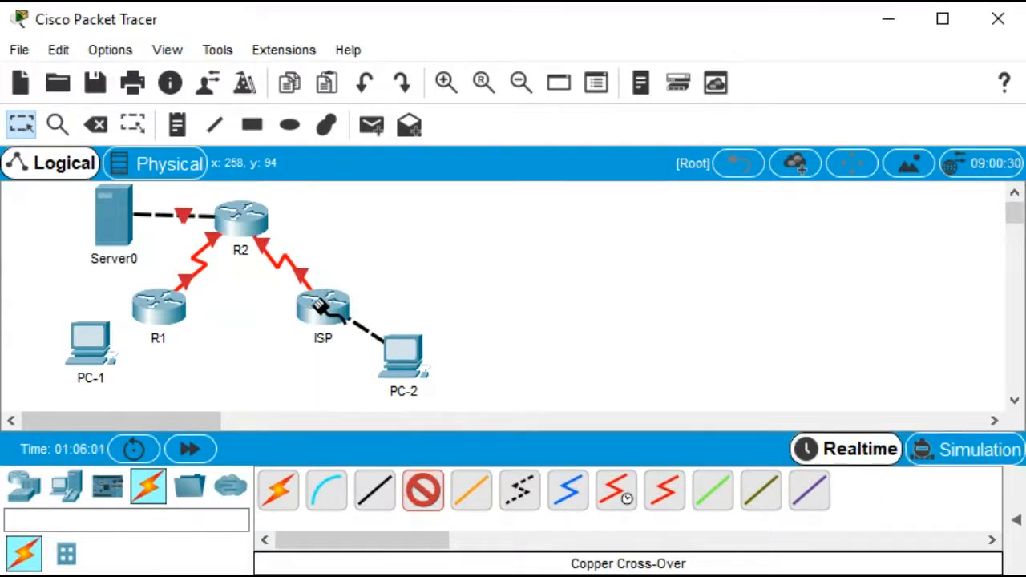
left_click(319, 306)
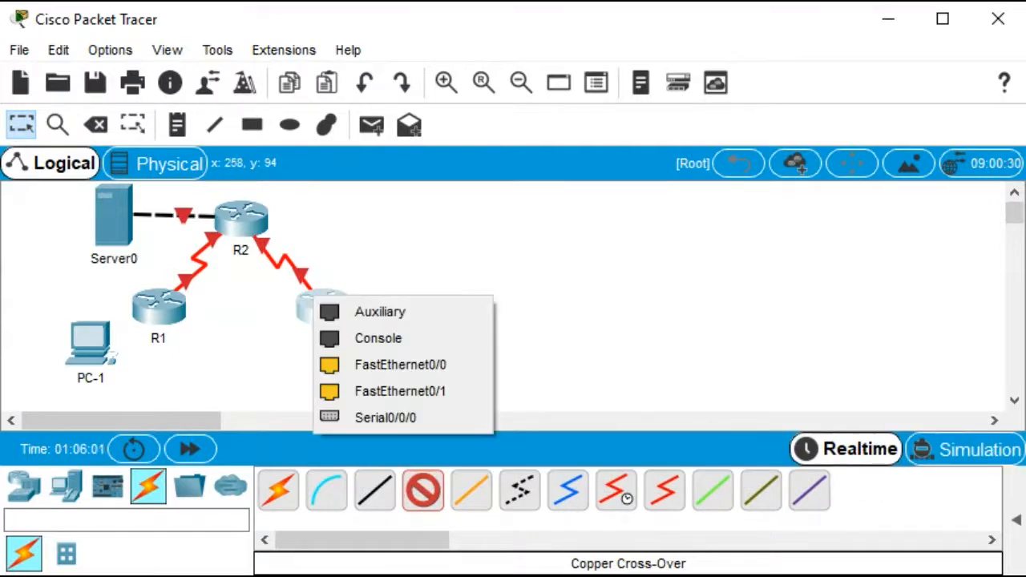
left_click(618, 248)
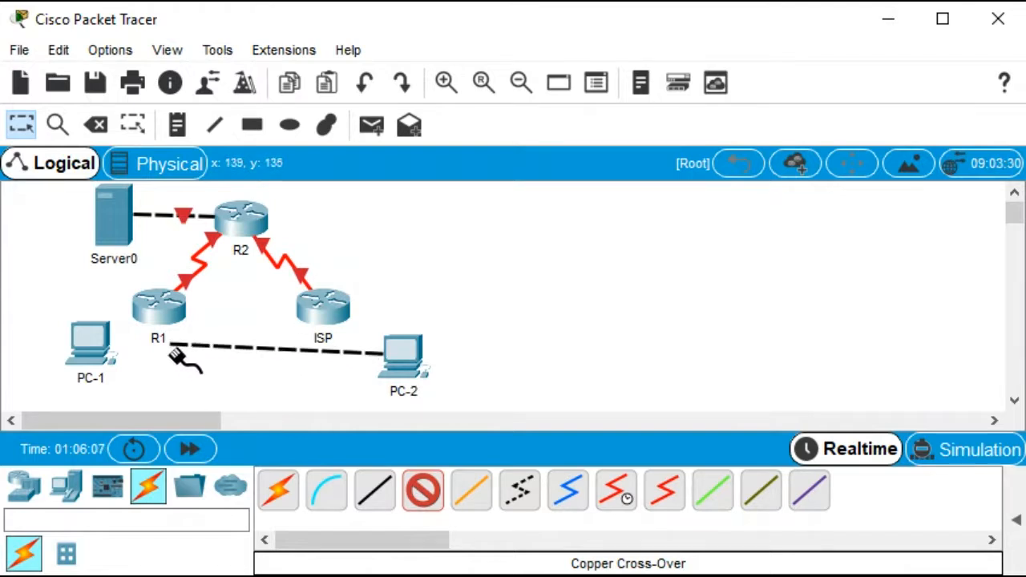
left_click(157, 314)
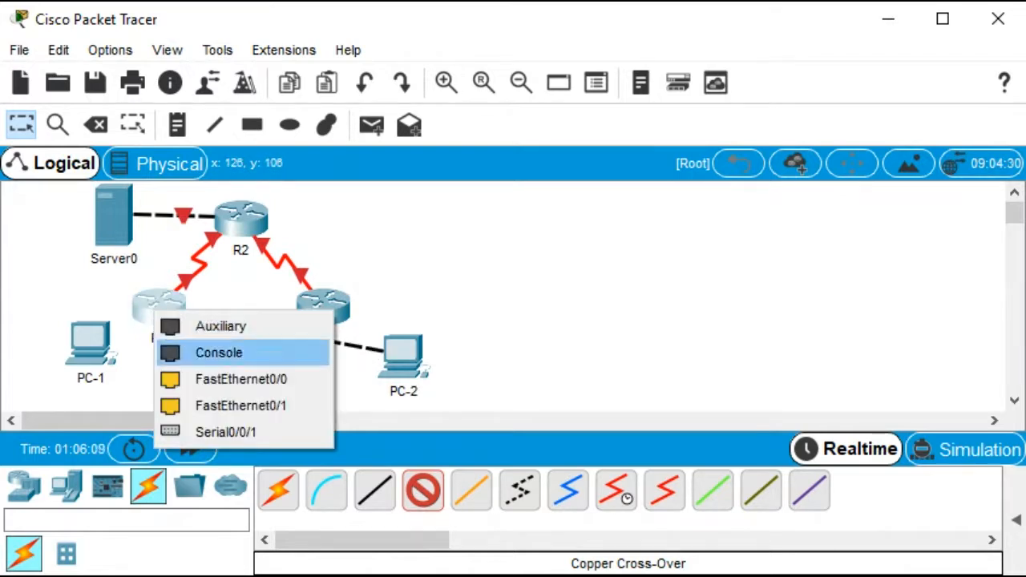
left_click(193, 405)
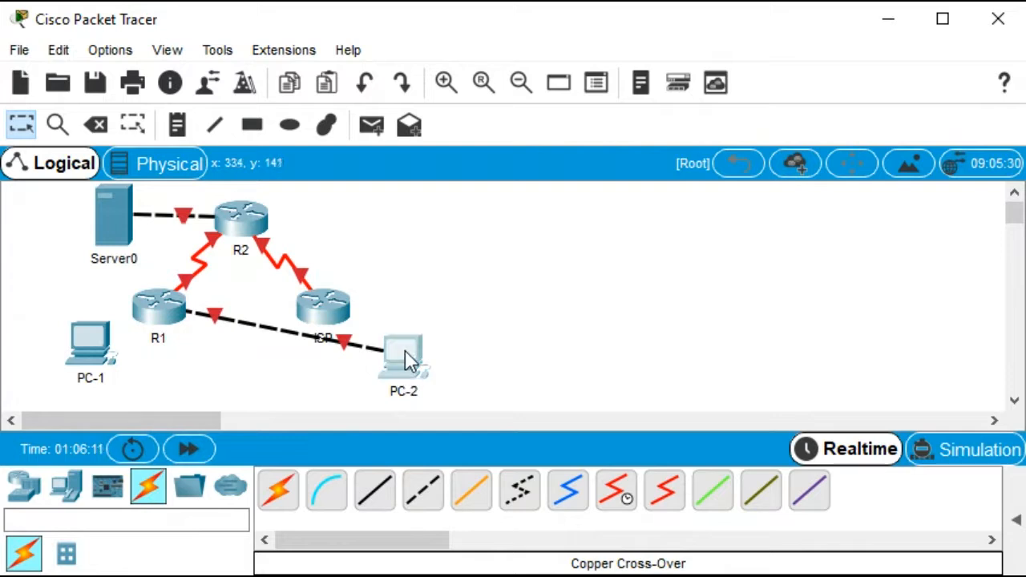
left_click_drag(405, 361, 250, 361)
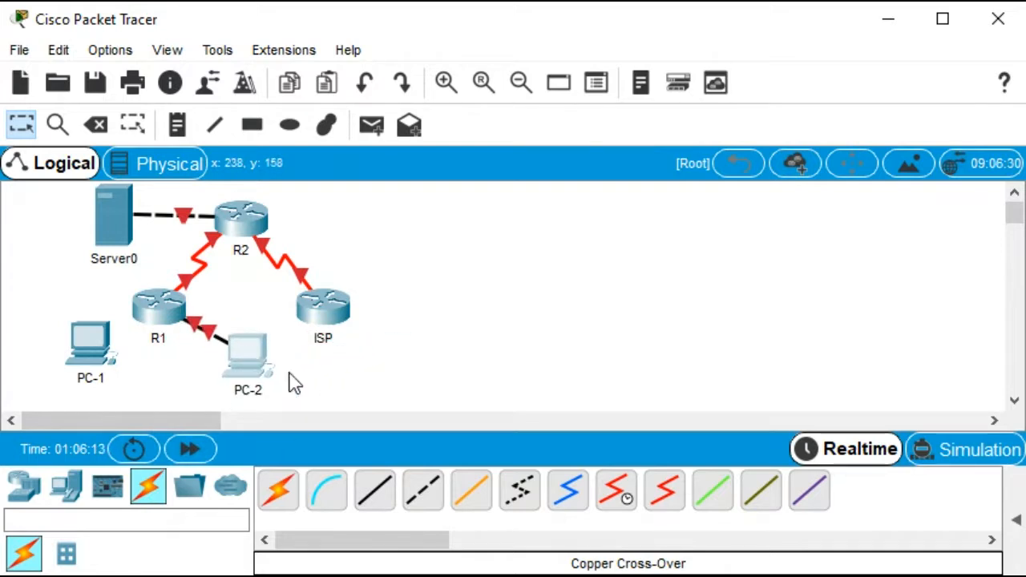
Connect R1's FastEthernet0/0 to PC-1's FastEthernet0 with a Copper Cross-Over cable
left_click(423, 492)
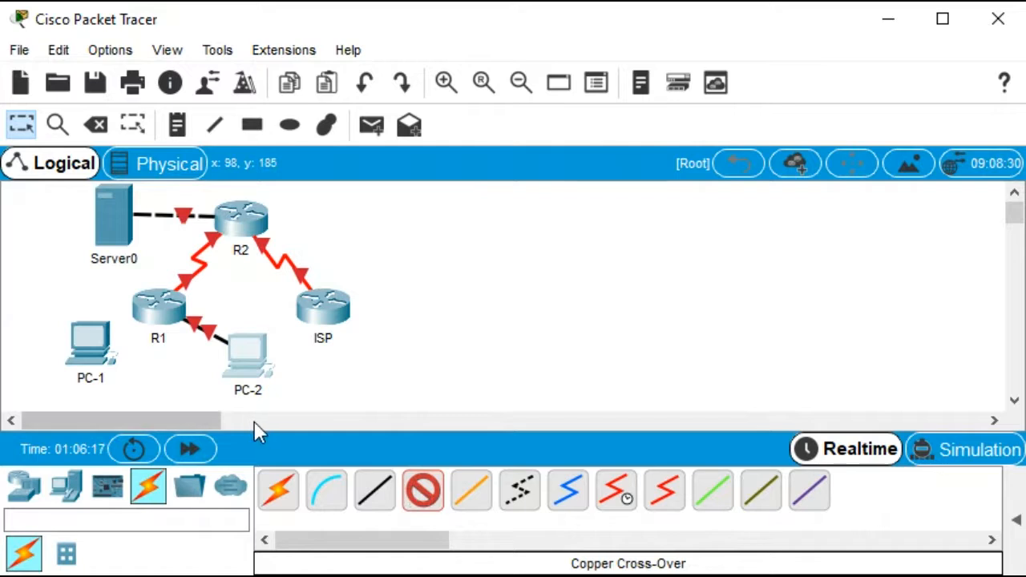
left_click(151, 306)
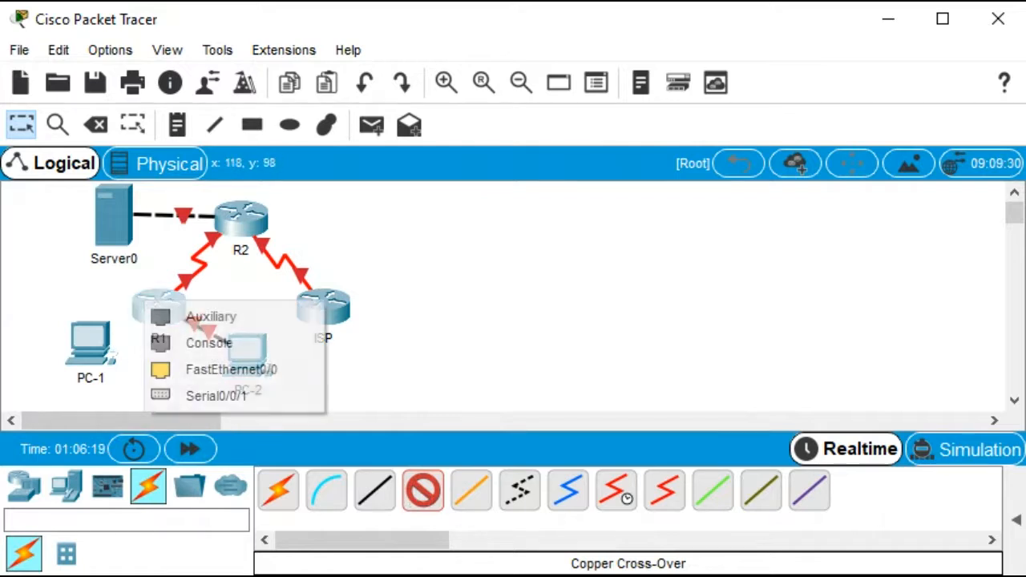
left_click(231, 369)
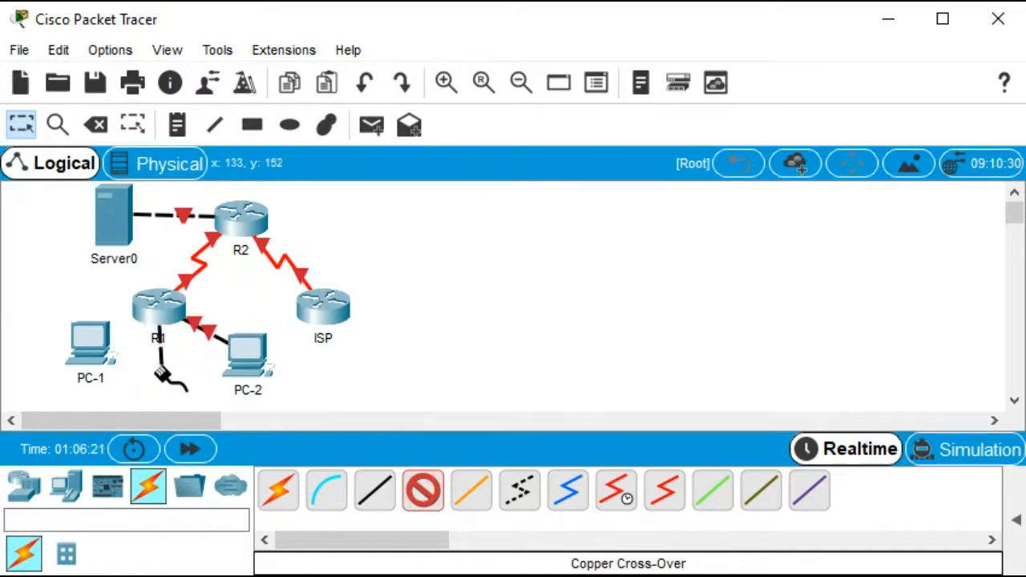
left_click(86, 343)
left_click(132, 431)
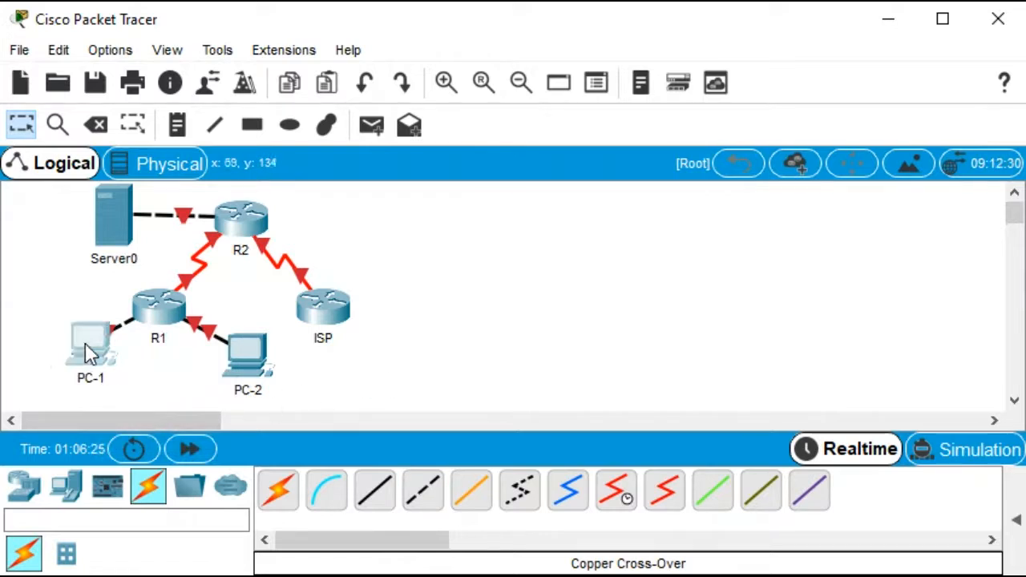
Reposition PC-1, PC-2 and ISP slightly to tidy the topology layout
left_click_drag(85, 343, 57, 354)
left_click_drag(248, 353, 267, 352)
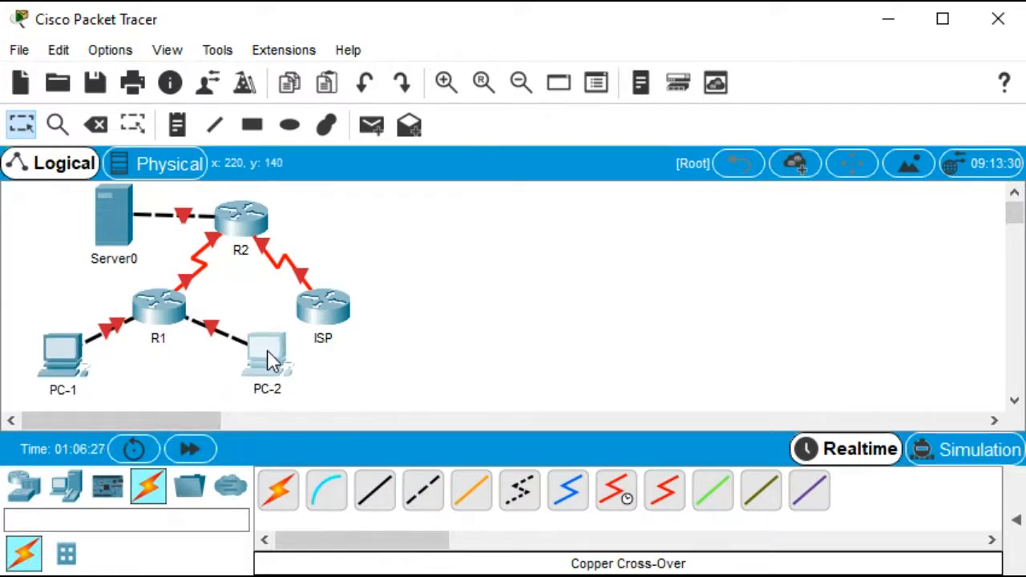
left_click_drag(325, 319, 344, 306)
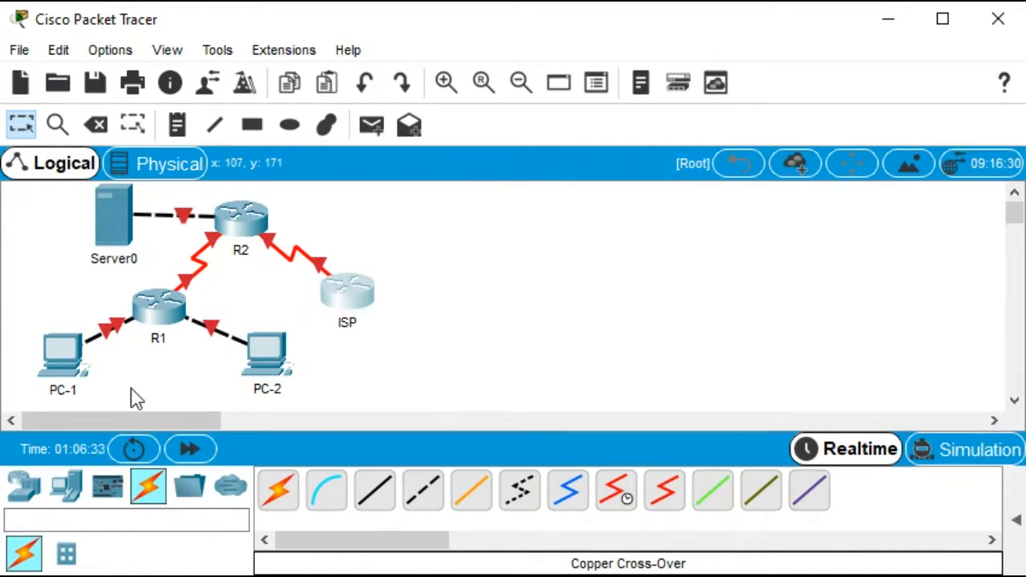
Set PC-1's IP configuration to obtain its address via DHCP
left_click(67, 358)
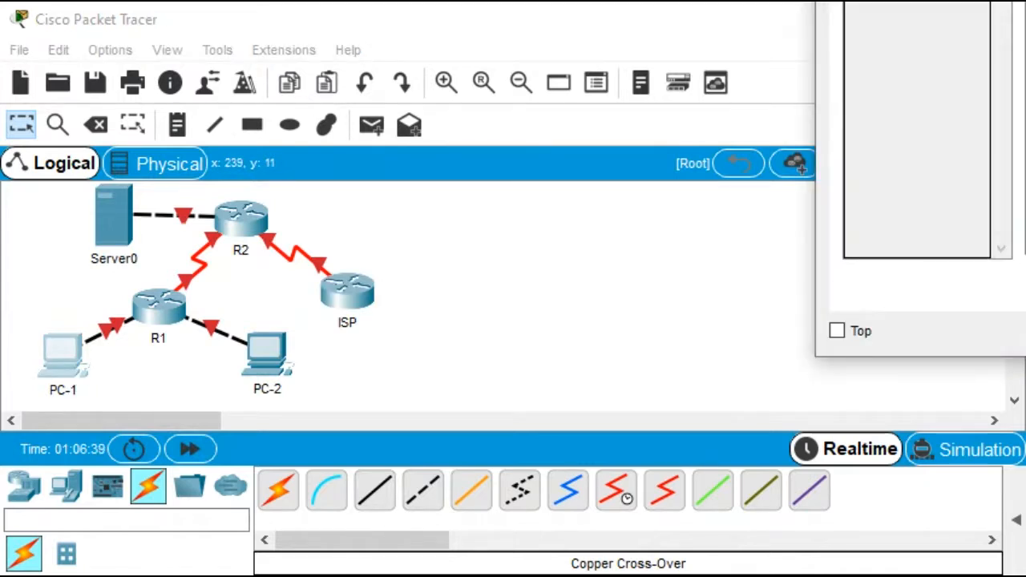
left_click_drag(1025, 0, 430, 29)
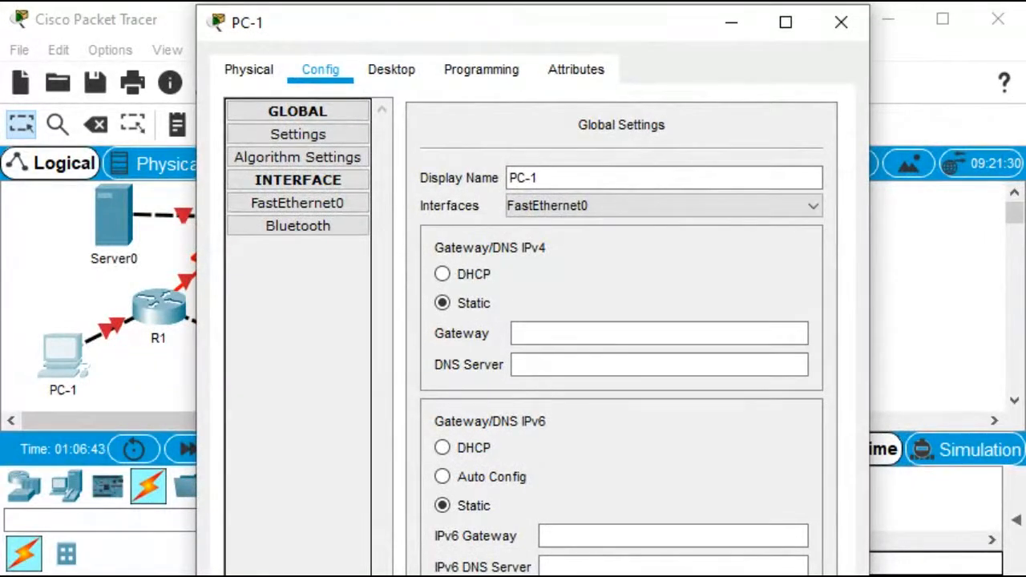
left_click(391, 69)
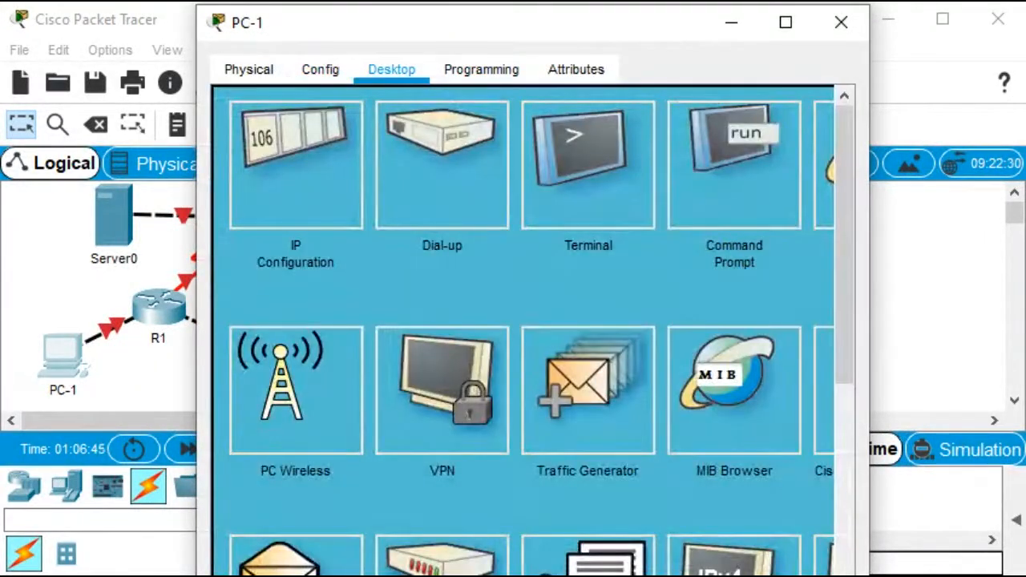
left_click(296, 166)
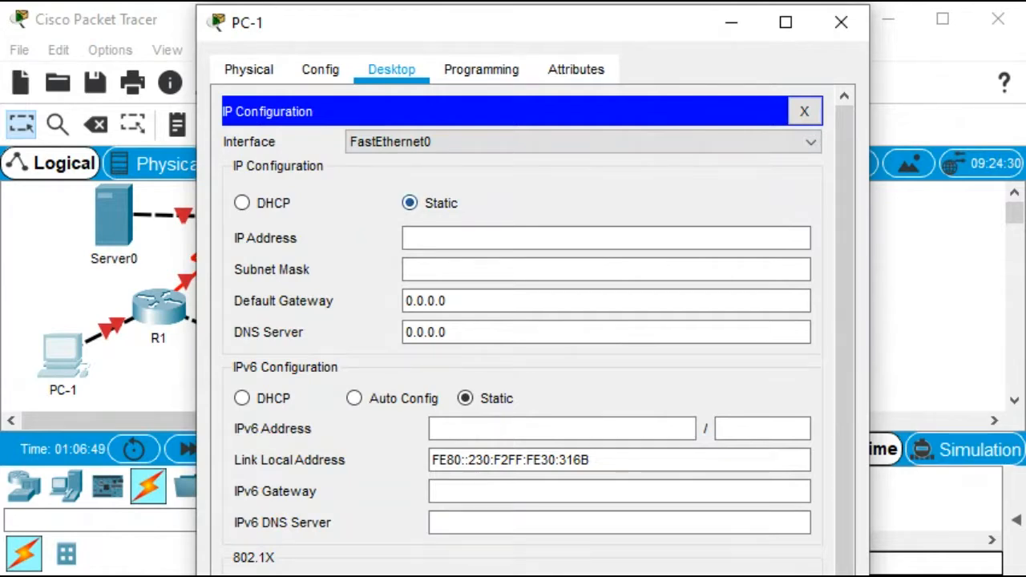
left_click(242, 202)
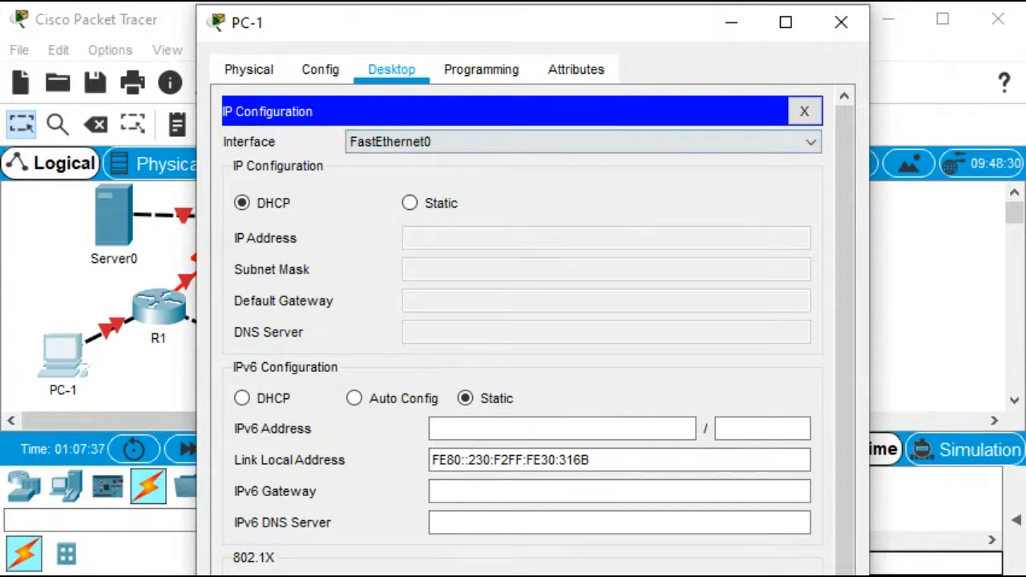
left_click(841, 22)
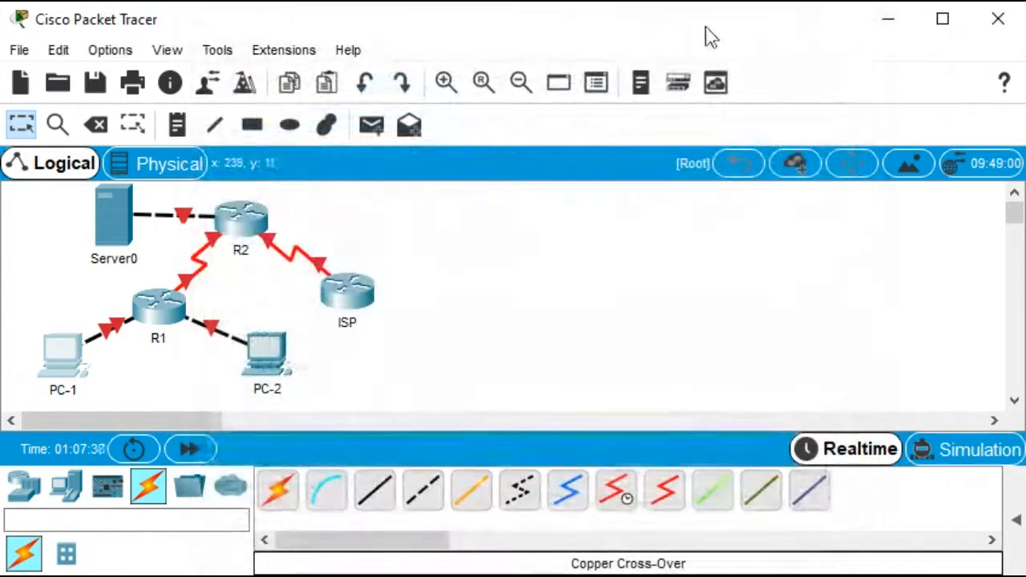
Set PC-2's IP configuration to obtain its address via DHCP
left_click(260, 353)
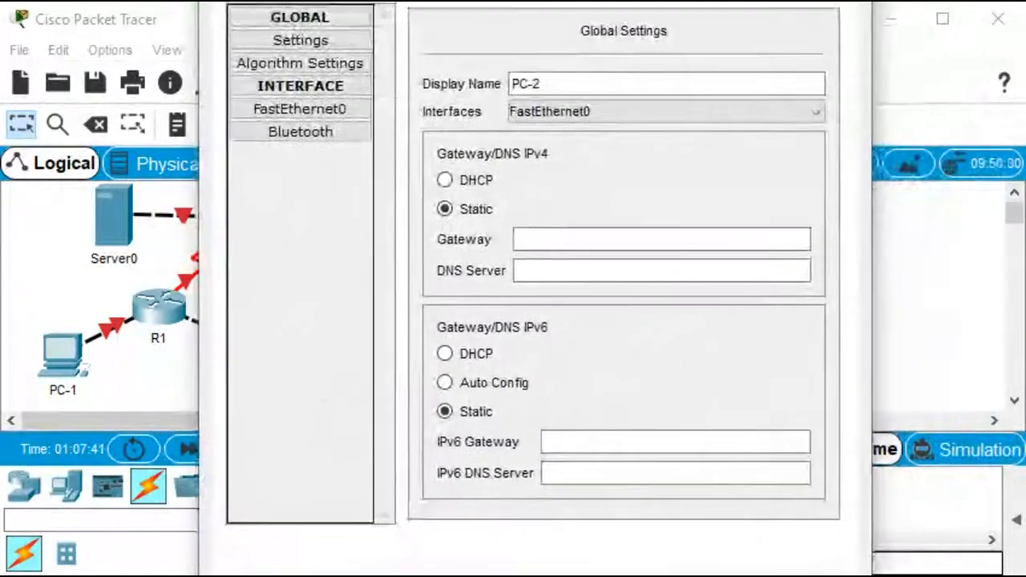
left_click_drag(443, 2, 407, 46)
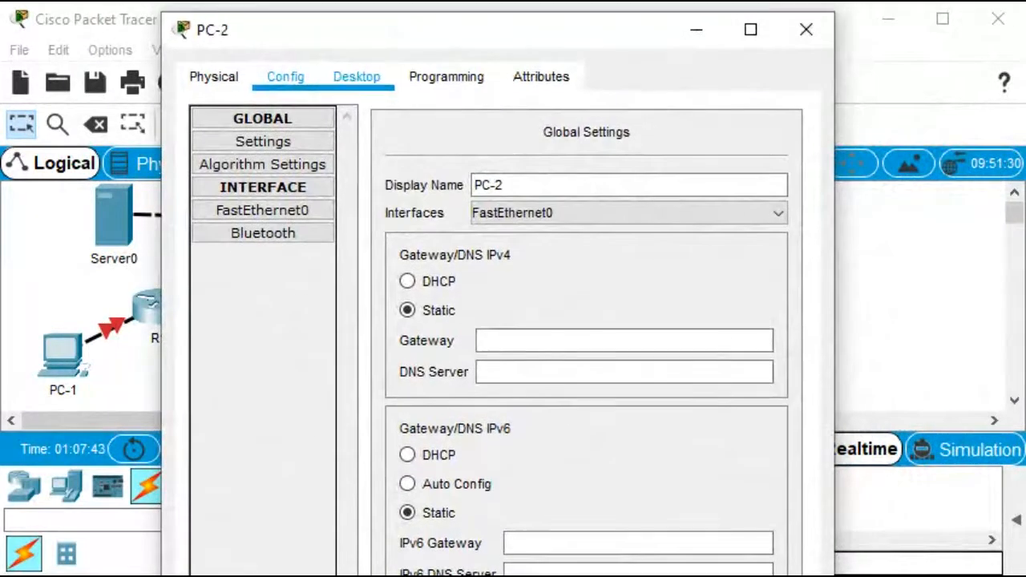
left_click(356, 77)
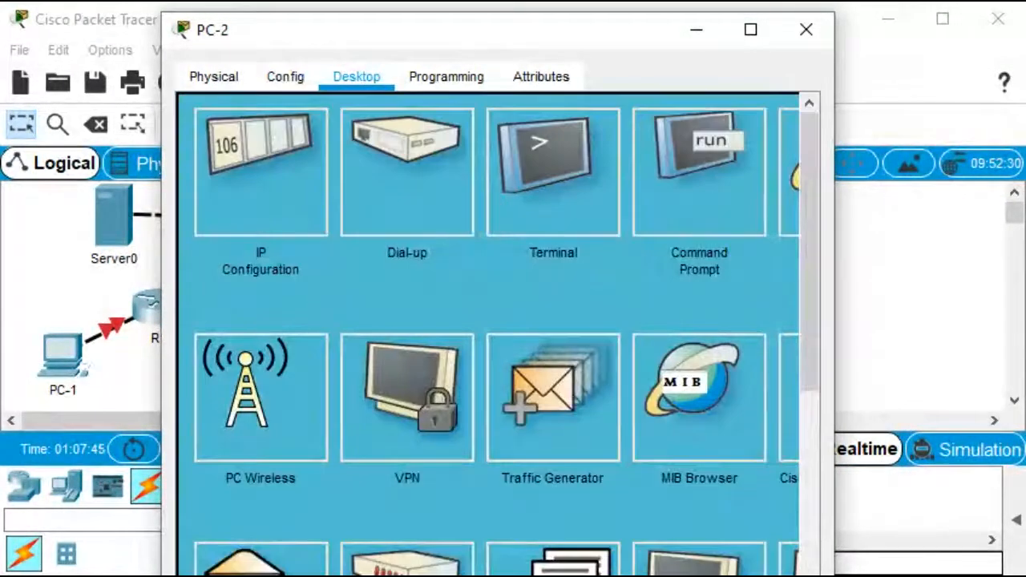
left_click(247, 188)
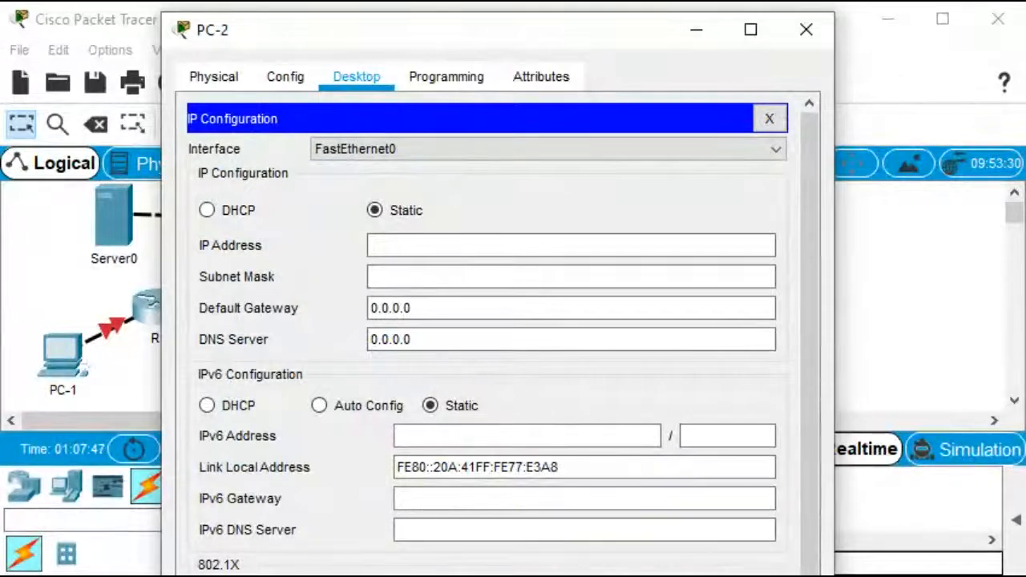
left_click(207, 210)
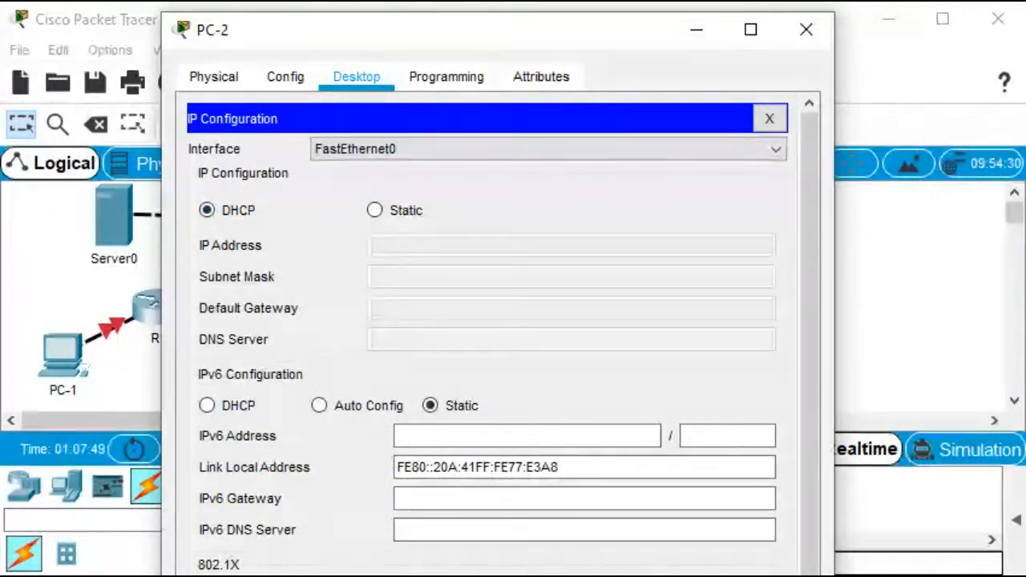
left_click(806, 29)
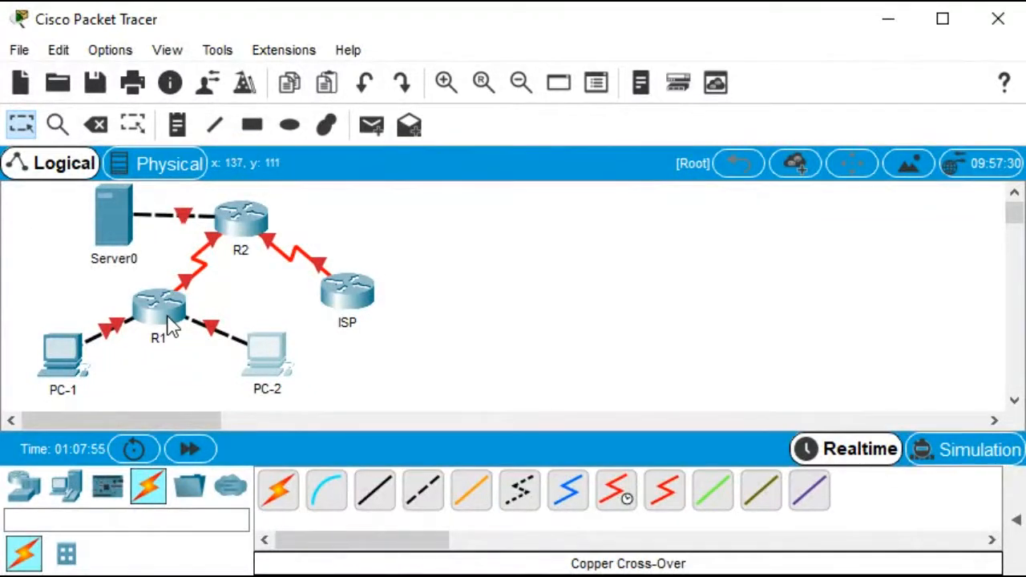
In R1's CLI, assign FastEthernet0/0 the address 192.168.10.1 with mask 255.255.255.0 and bring the interface up
mouse_move(170, 325)
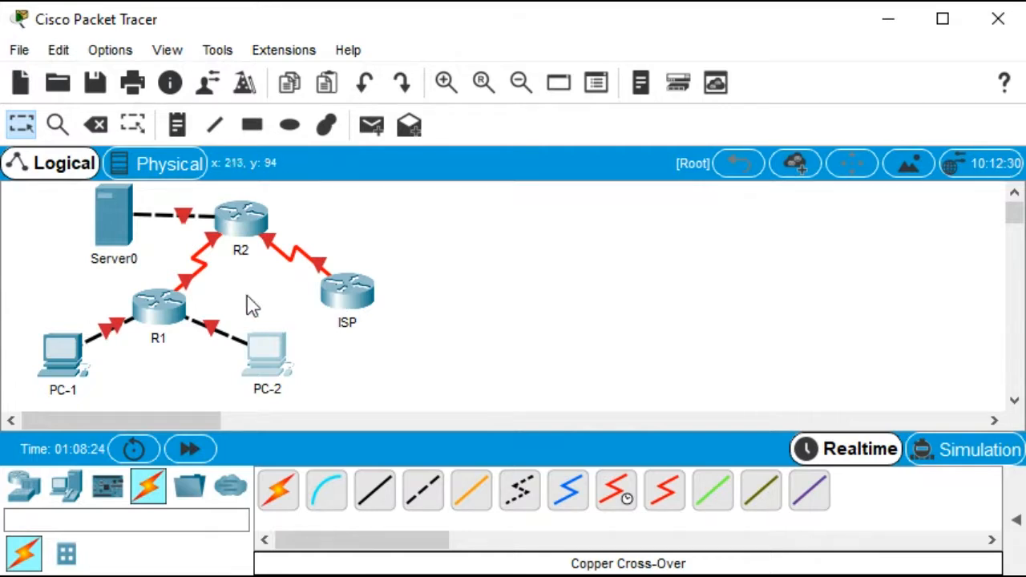
left_click(158, 304)
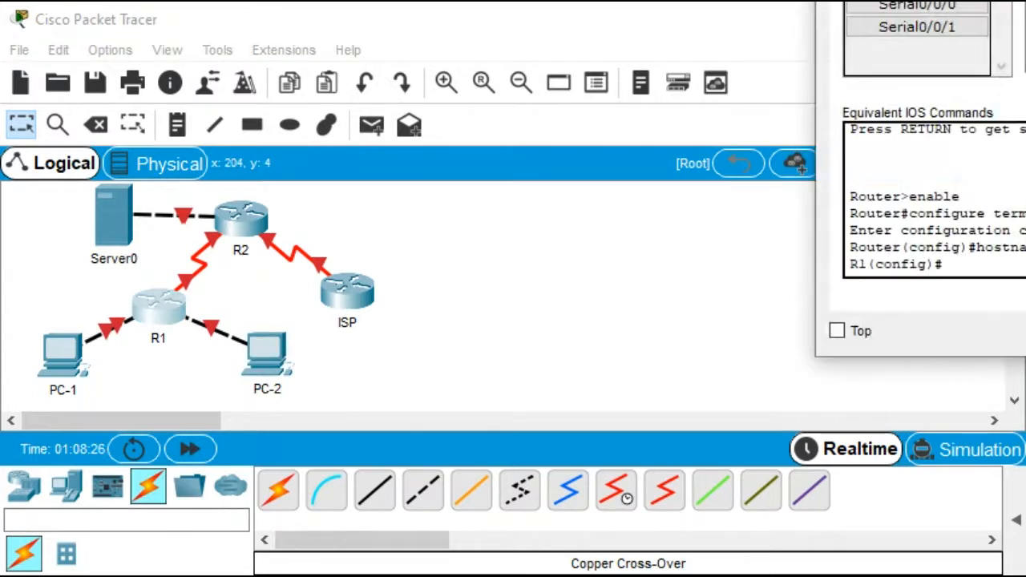
left_click_drag(995, 0, 321, 23)
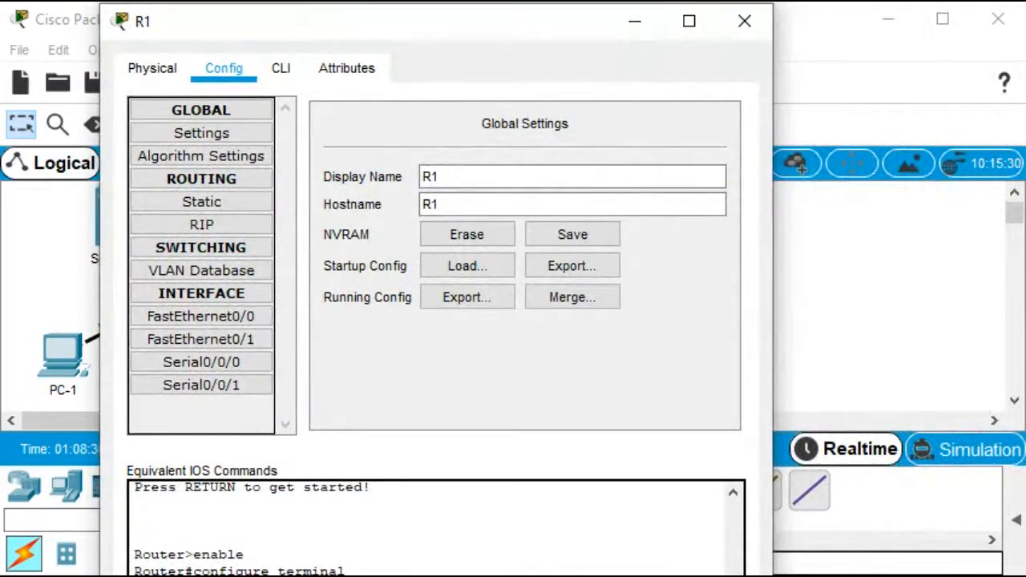
left_click(281, 68)
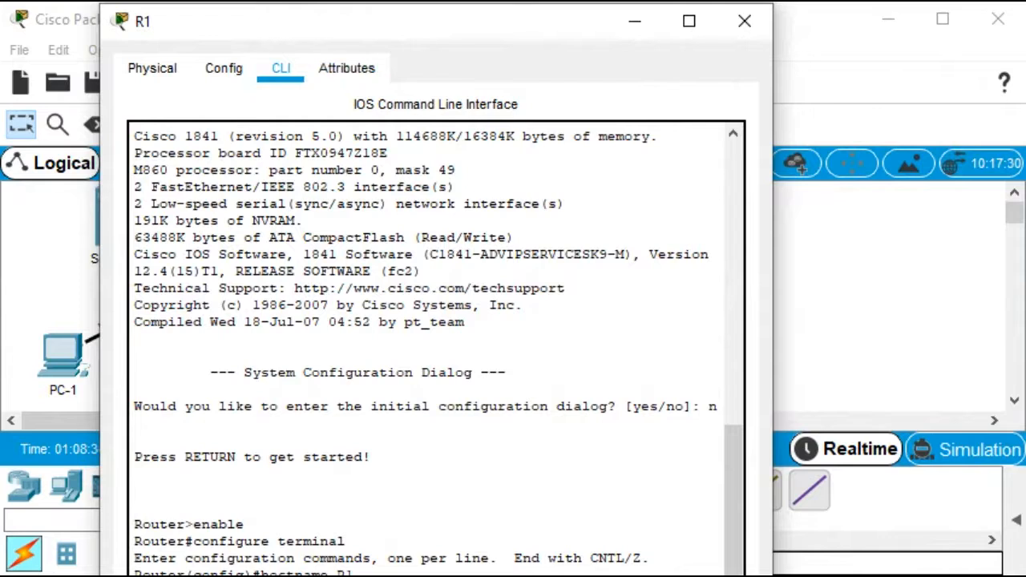
left_click_drag(385, 31, 389, 2)
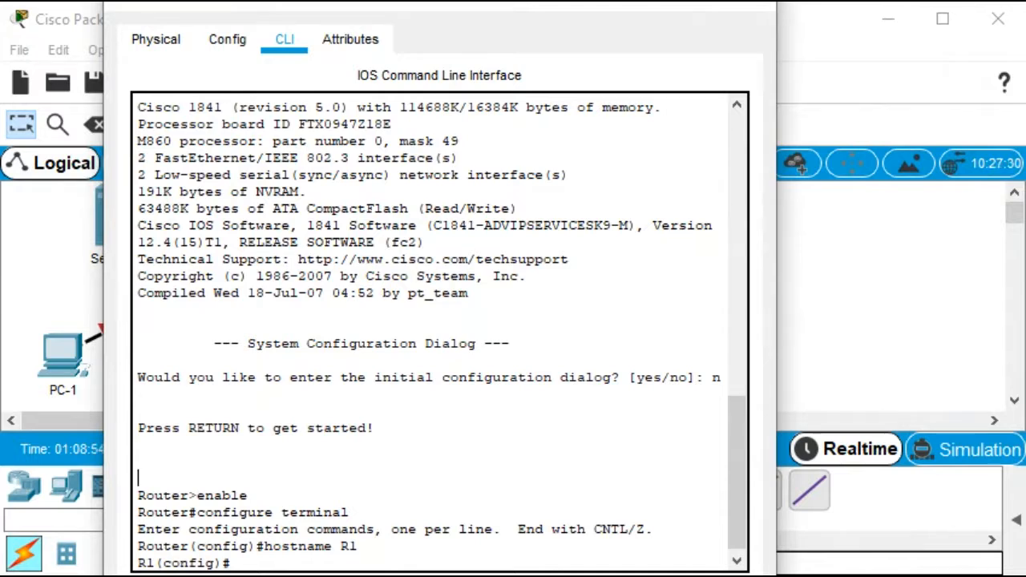
key("Return")
key("Return")
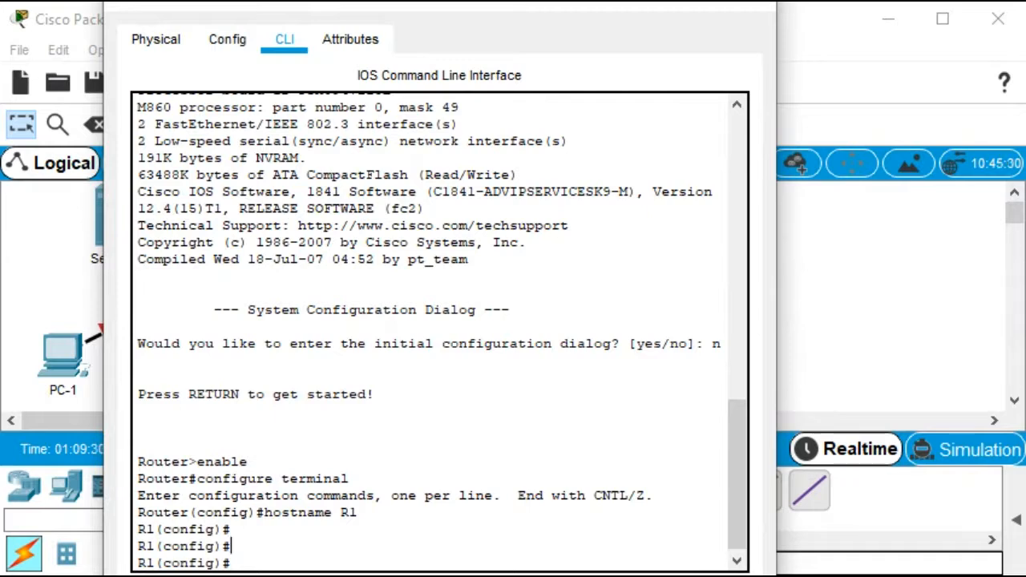
key("Return")
key("Return")
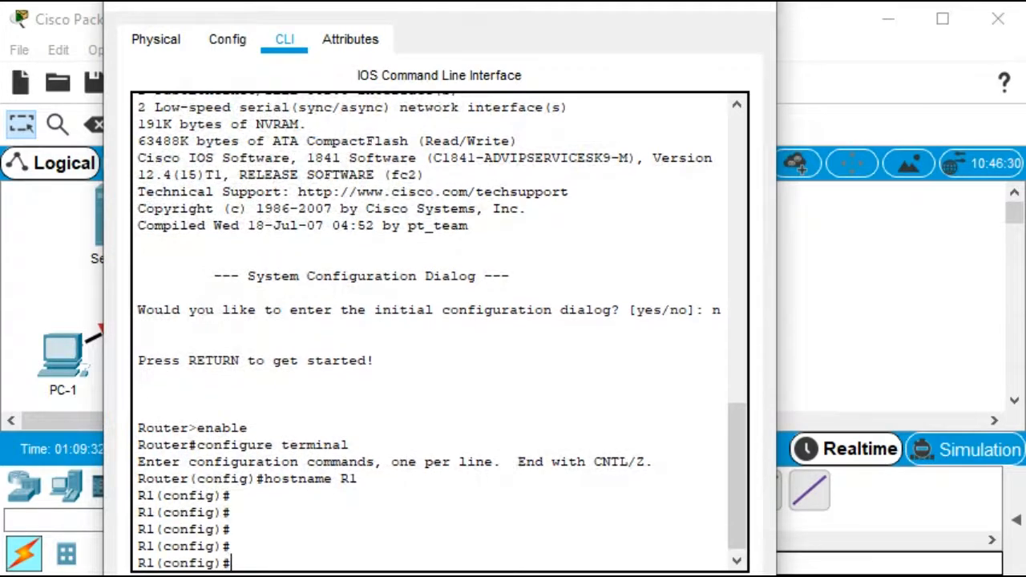
type("int")
key("Tab")
type("f")
key("Tab")
type("0/0")
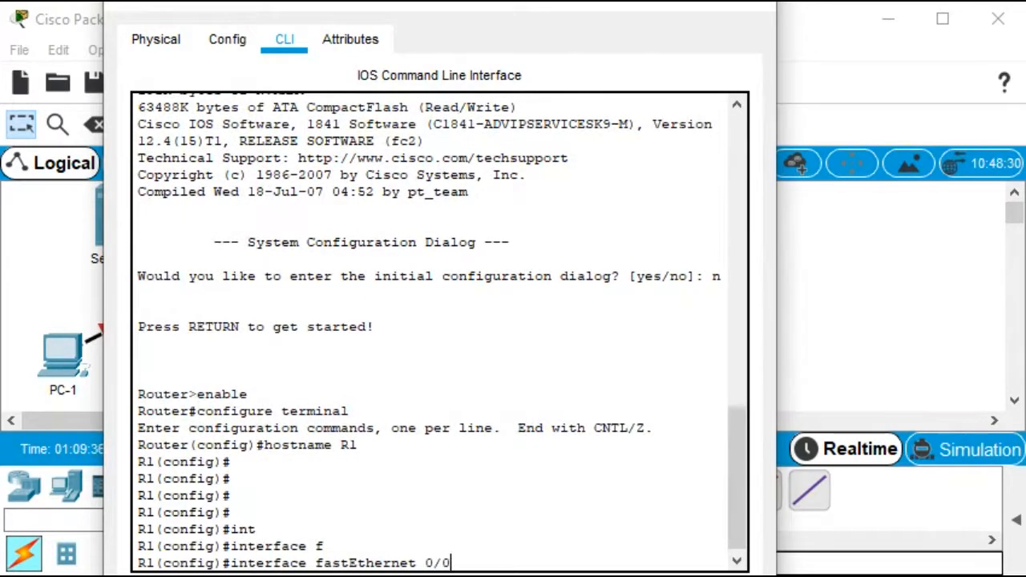
key("Return")
type("ip add")
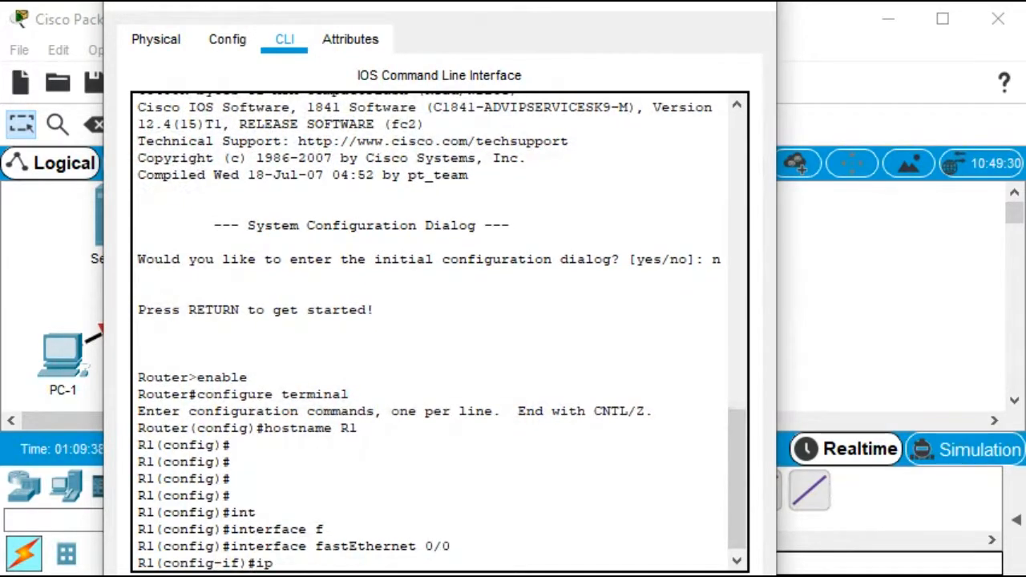
key("Tab")
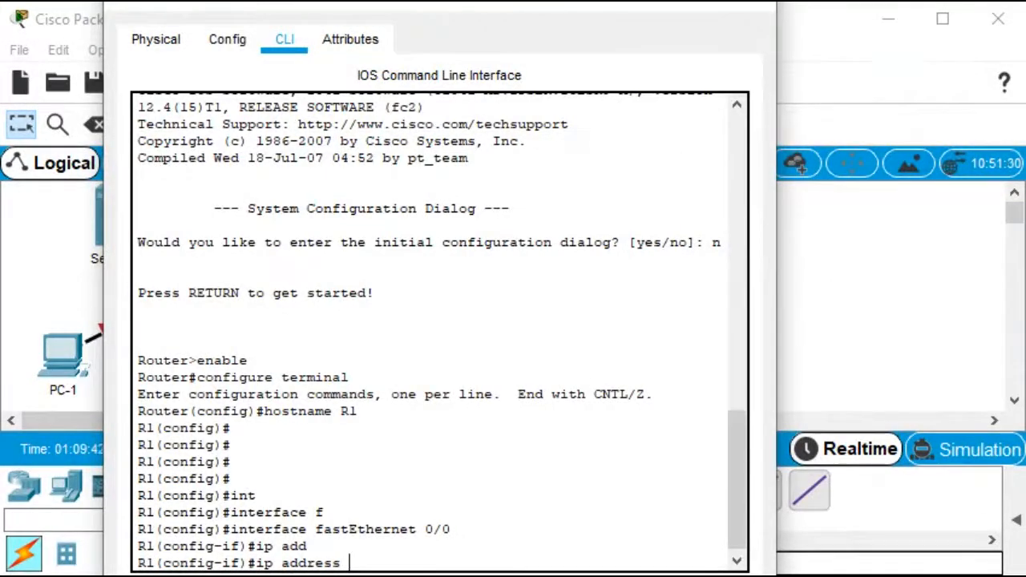
type("192.16")
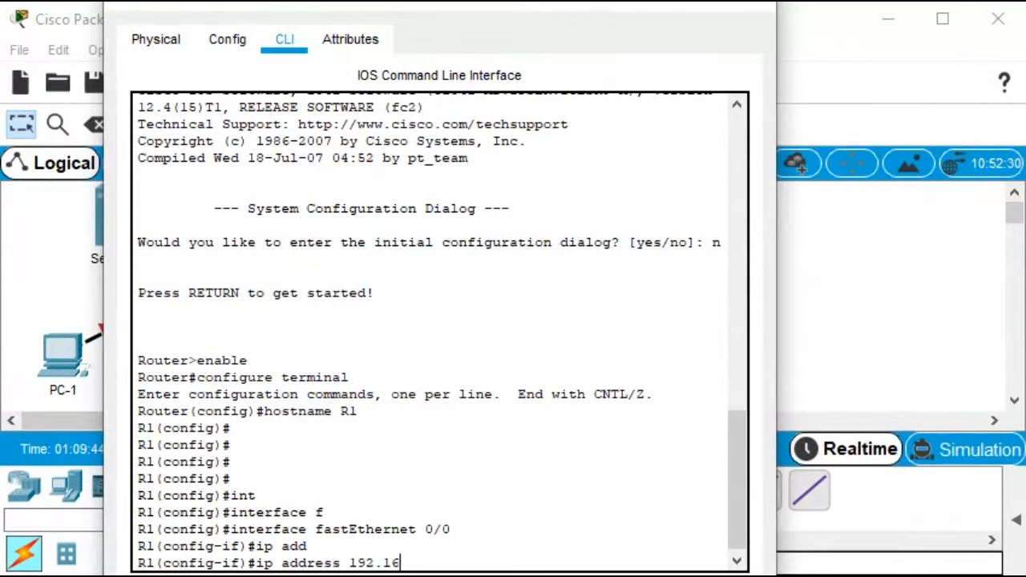
type("8.10.1 255.255.255.0")
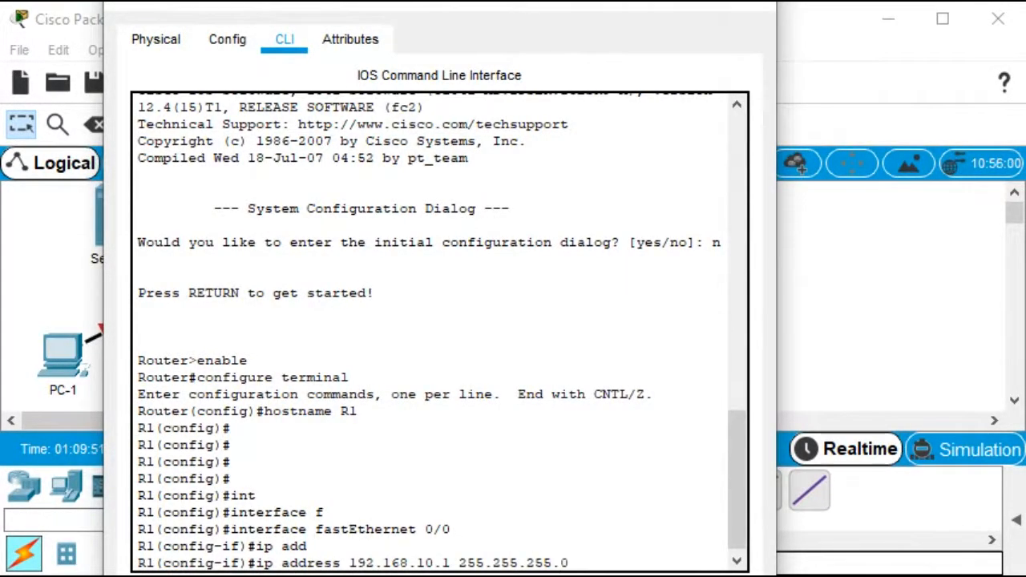
key("Return")
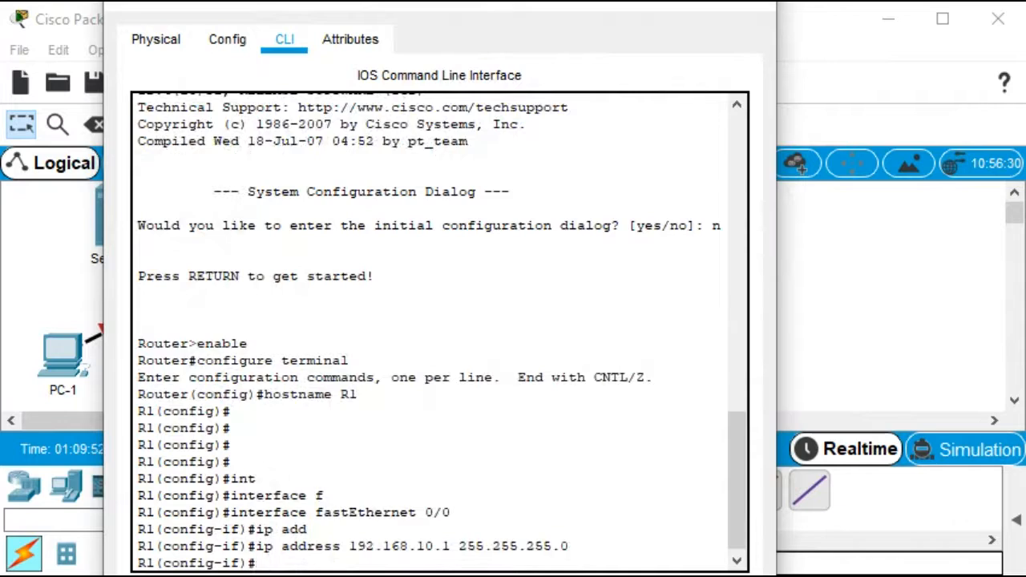
type("no sh")
key("Tab")
key("Return")
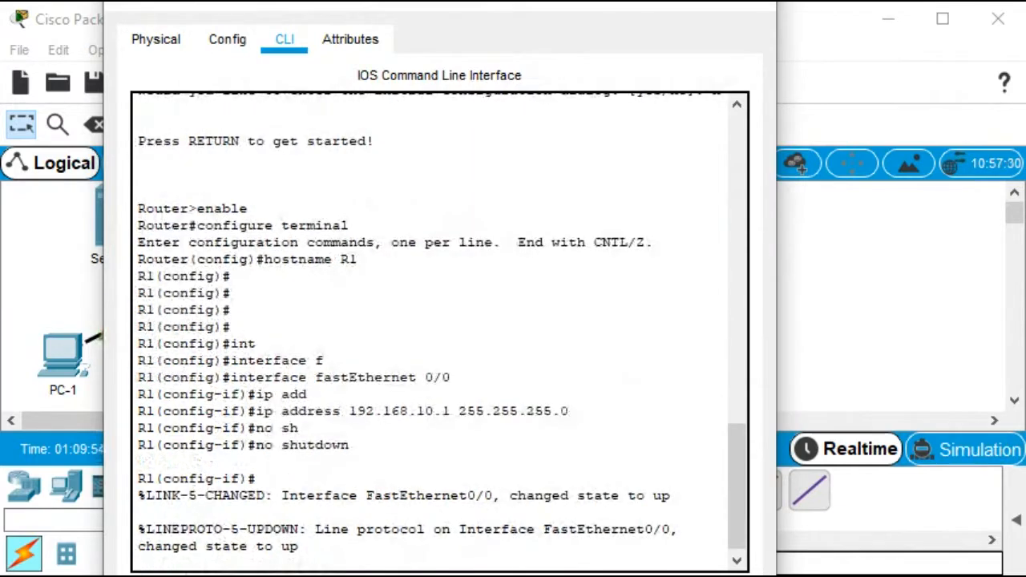
key("Return")
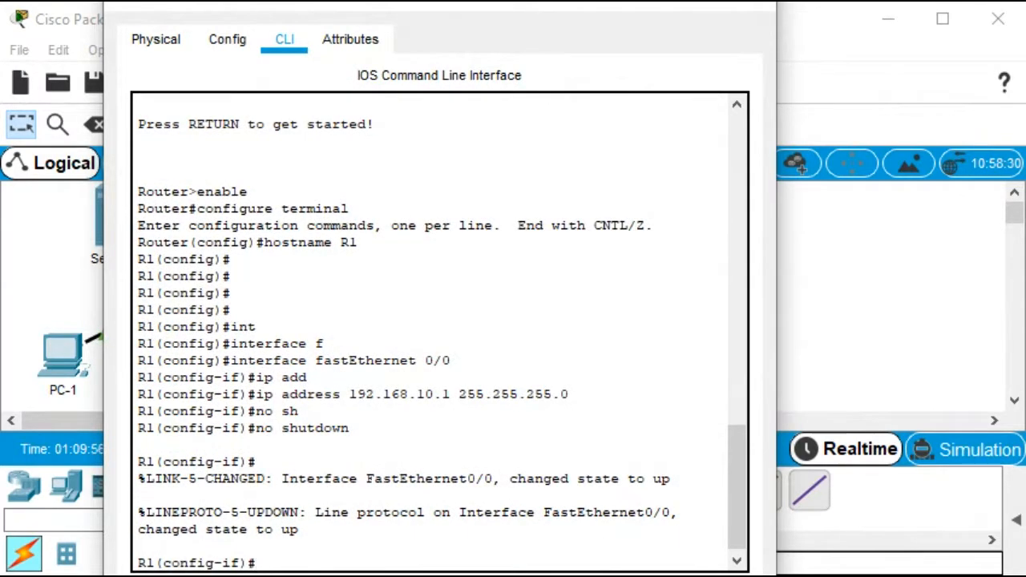
Assign R1's FastEthernet0/1 the address 192.168.11.1 with mask 255.255.255.0 and bring it up
type("int f0/1")
key("Return")
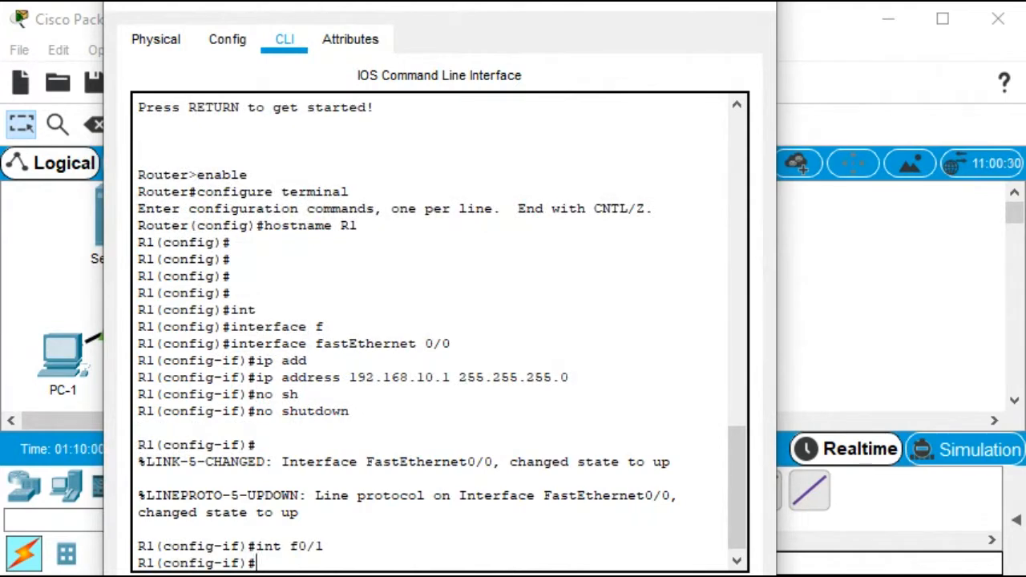
type("ip add")
key("Tab")
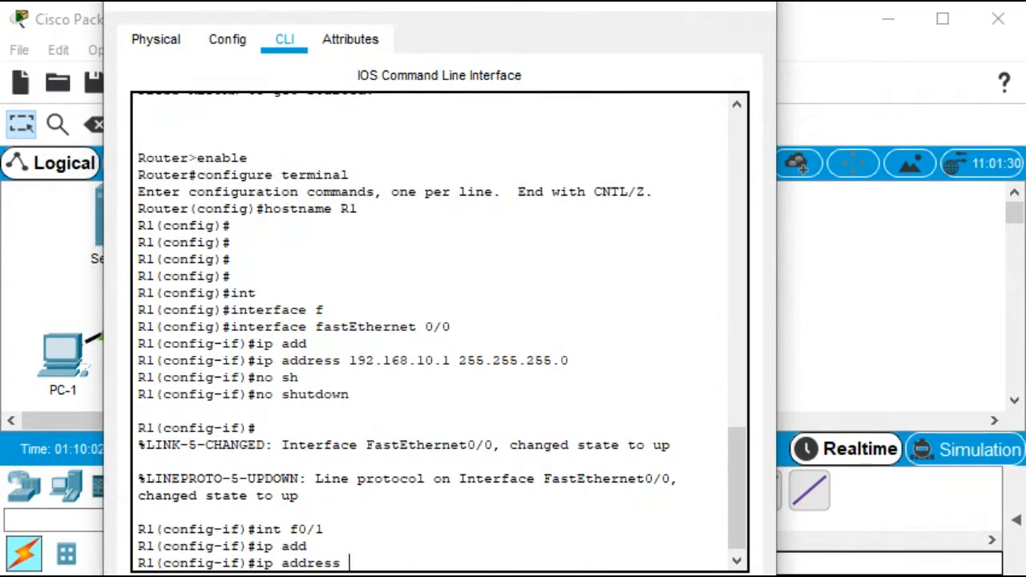
type("192.168.11.")
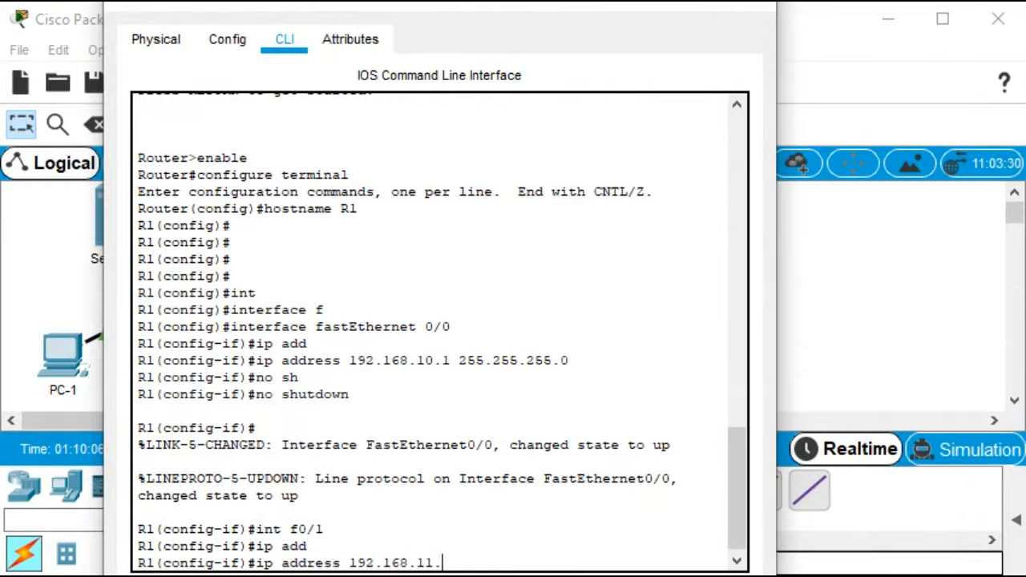
type("1 255.255.255.")
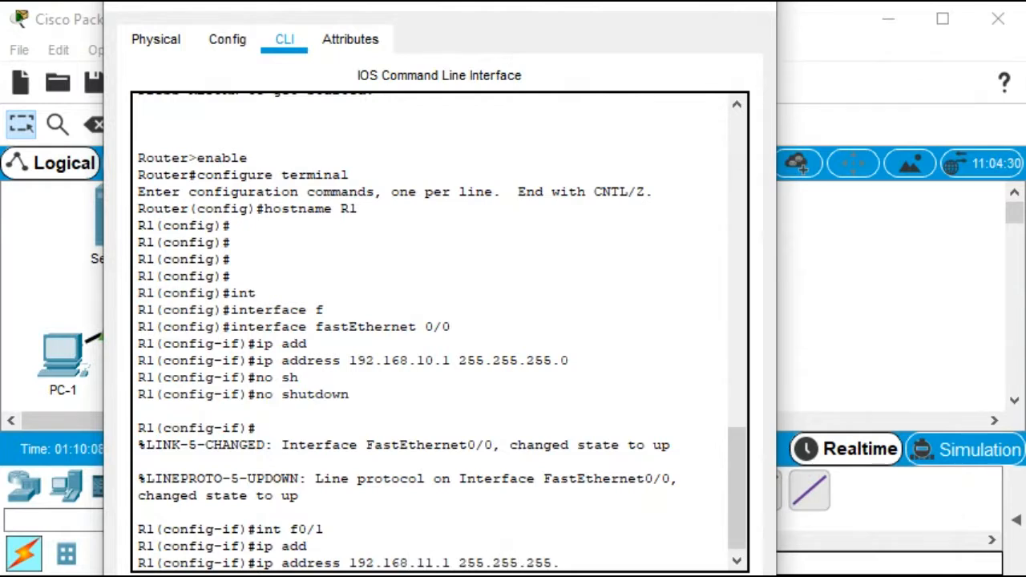
type("0")
key("Return")
type("no")
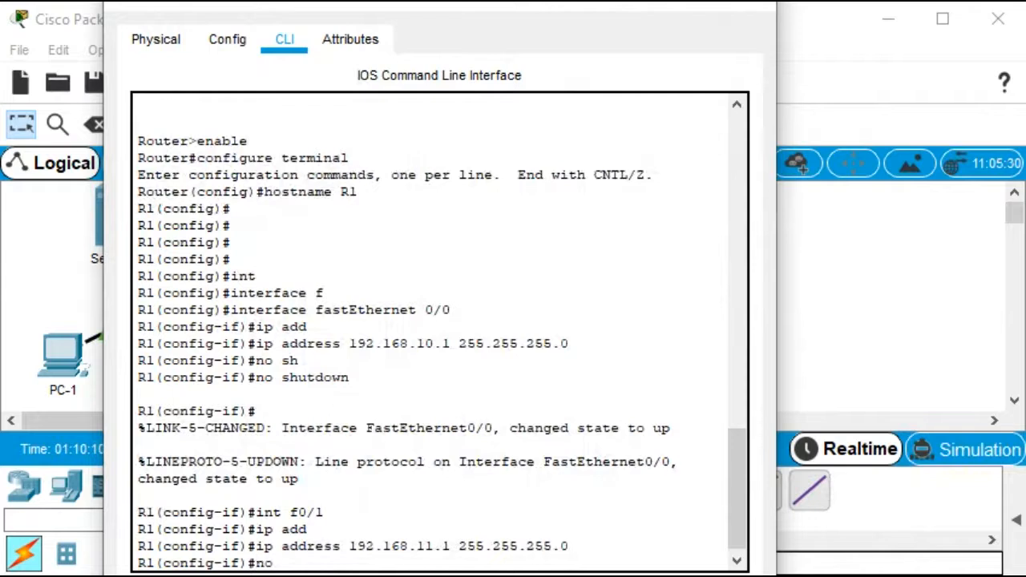
type(" sh")
key("Return")
key("Return")
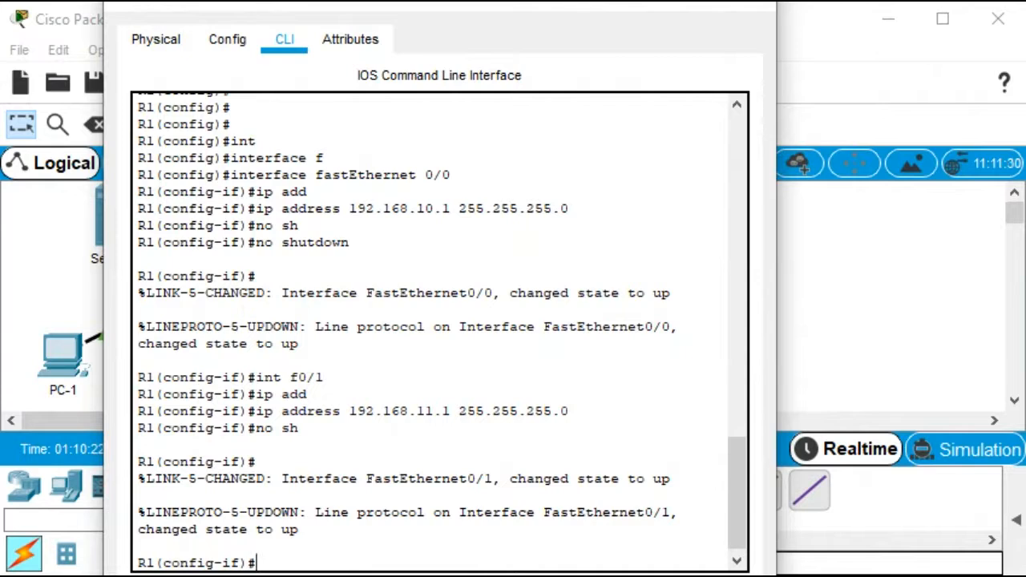
Assign R1's Serial0/0/0 the address 10.1.1.1 with mask 255.255.255.252, bring it up, and leave configuration mode
type("int s0/0/0")
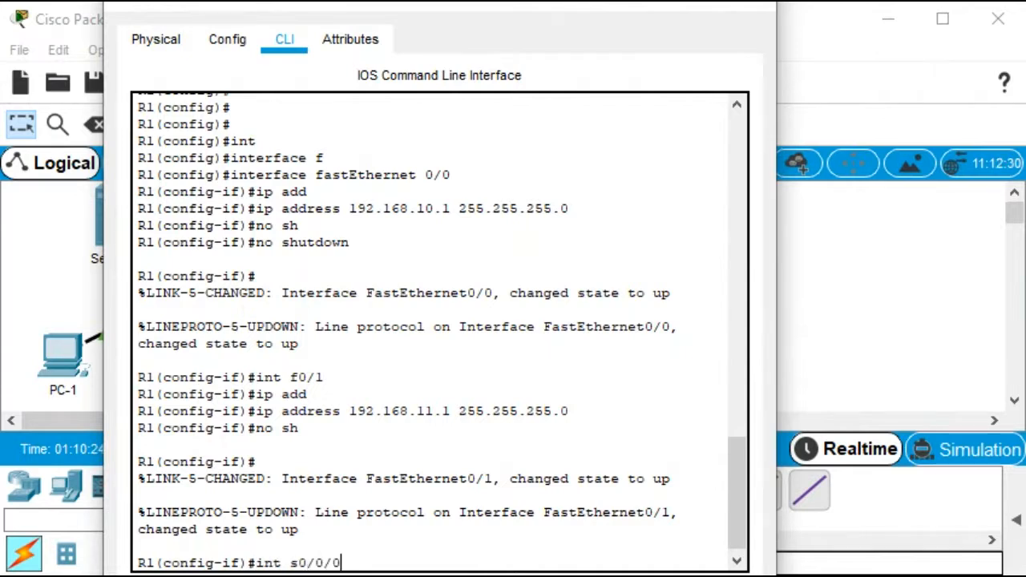
key("Return")
type("ip add")
key("Tab")
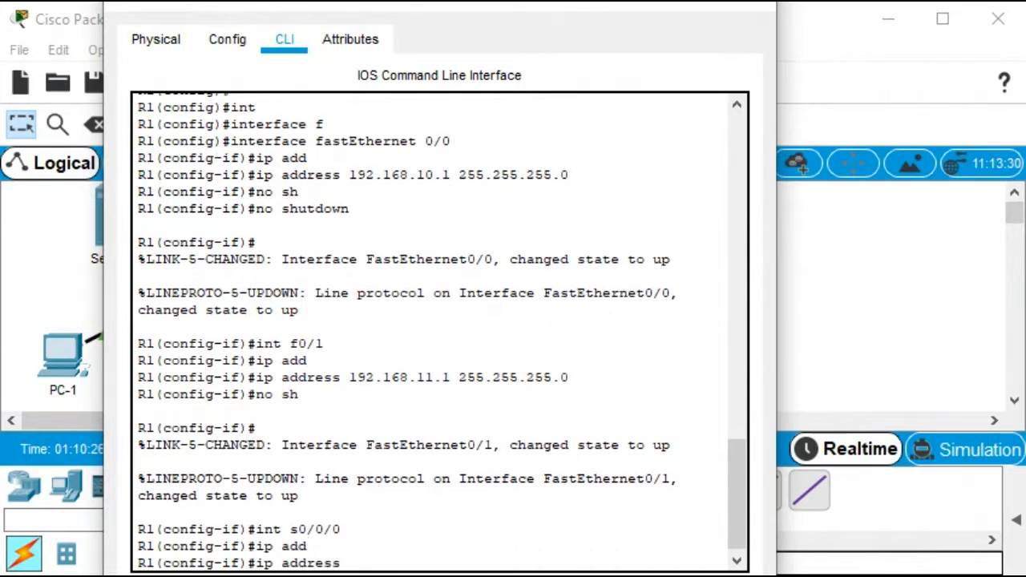
type("10.1.1.1 255.255")
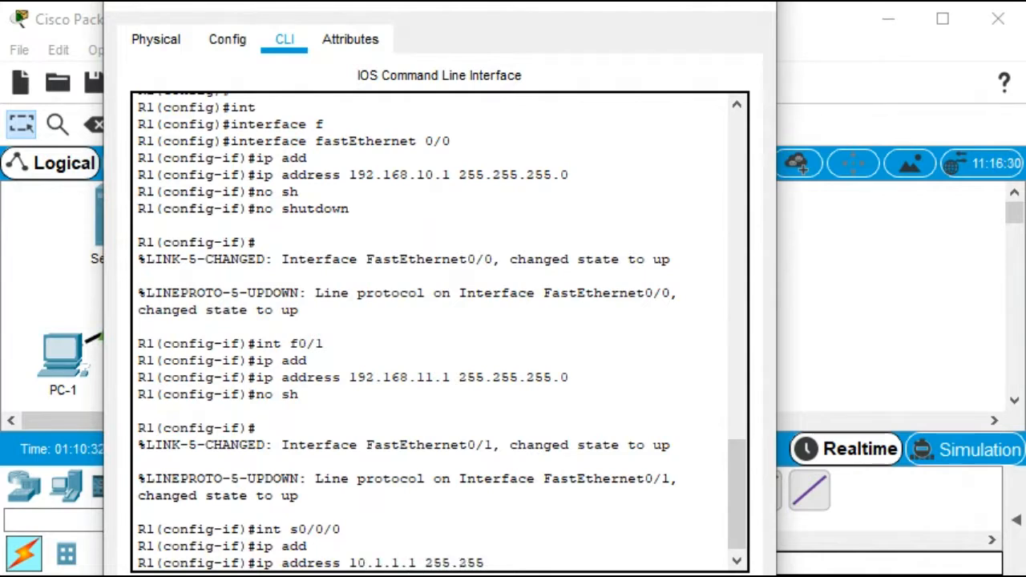
type(".255.252")
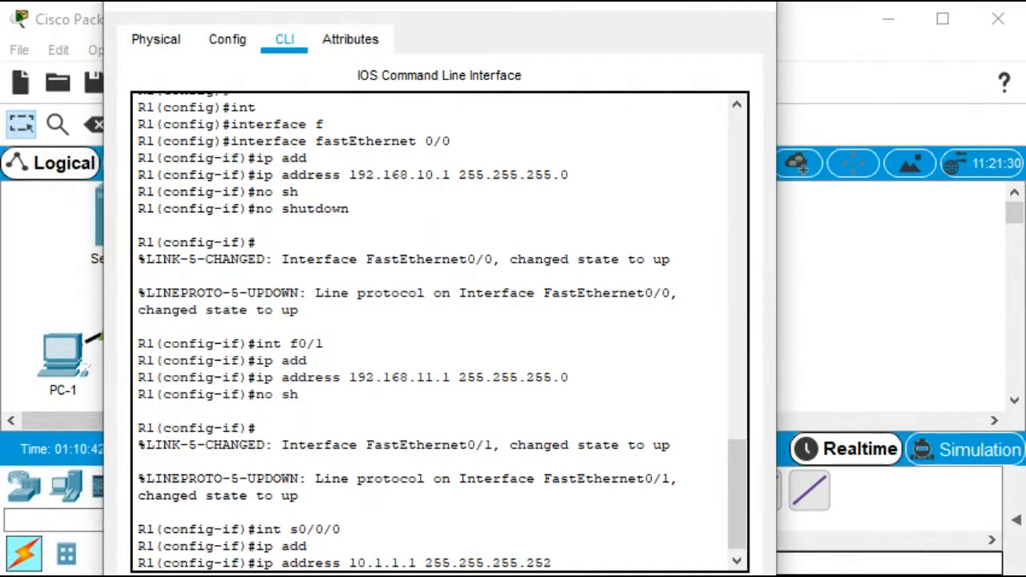
key("Return")
type("nfig-if)#n")
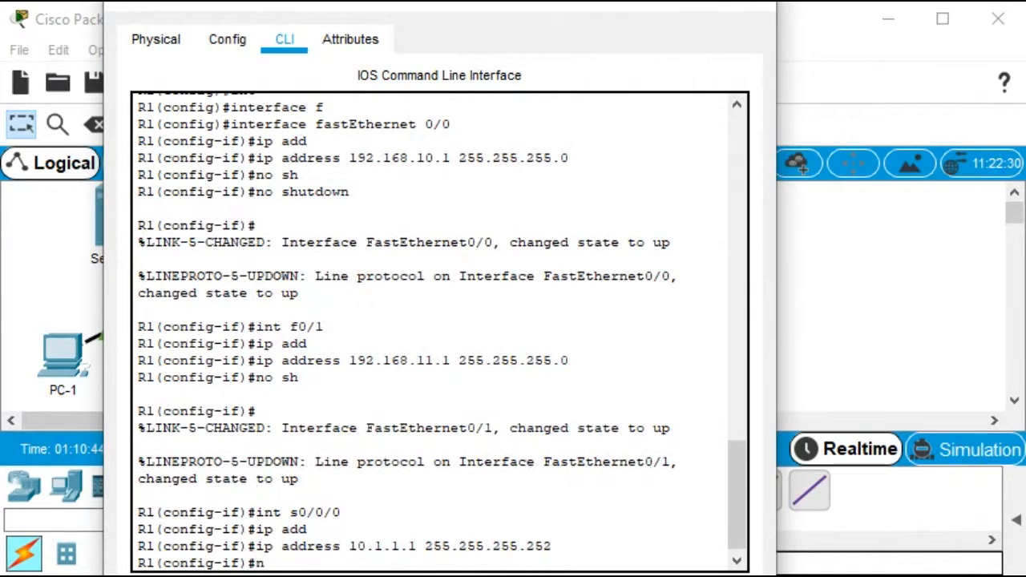
type("o sh")
key("Tab")
key("Return")
key("Return")
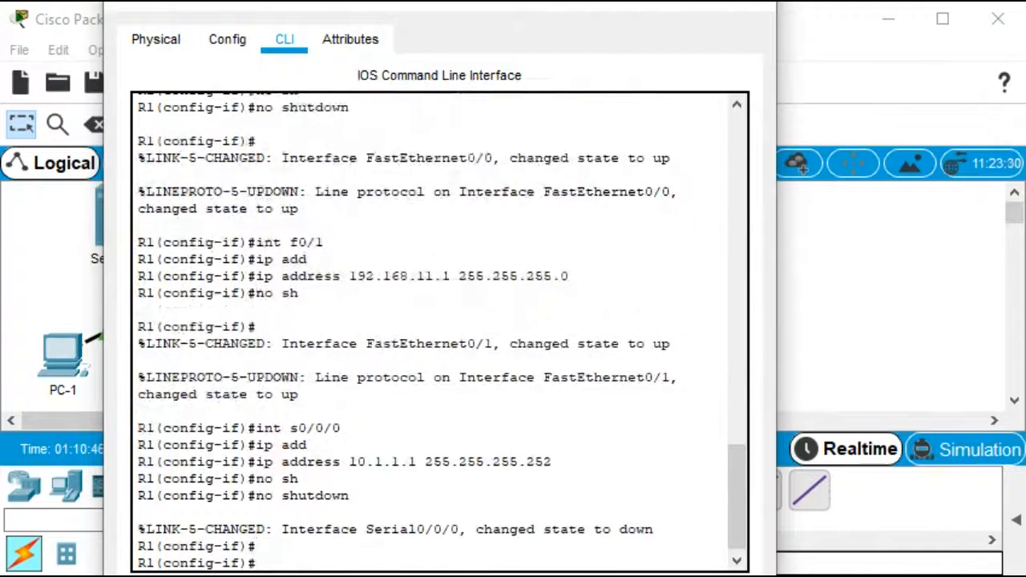
key("Return")
key("Return")
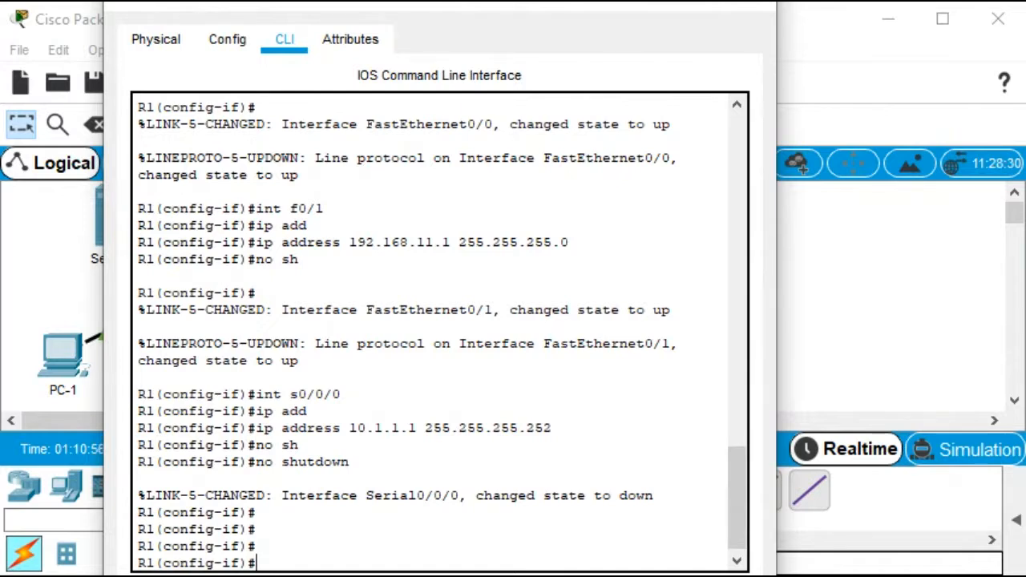
key("ctrl+z")
key("Return")
key("Return")
key("Return")
key("Return")
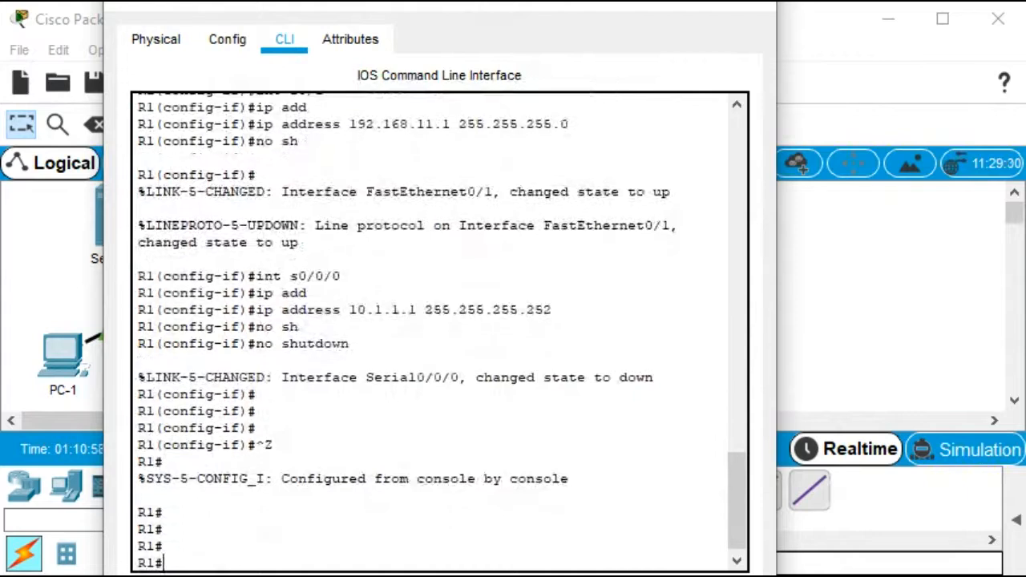
Display R1's brief IP interface summary, widen the window to read it, and close R1's window
type("sh")
key("Tab")
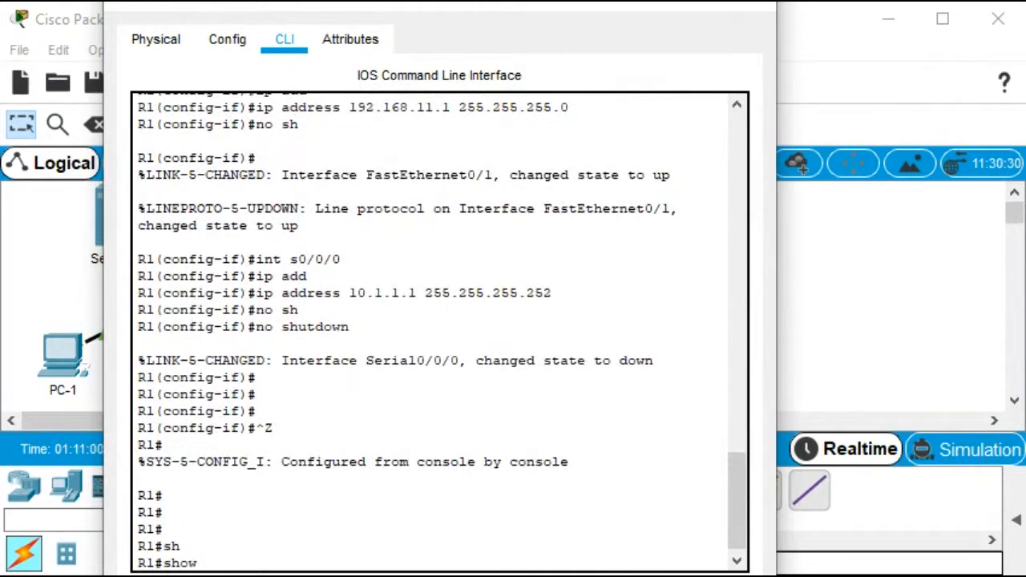
type("ip int")
key("Tab")
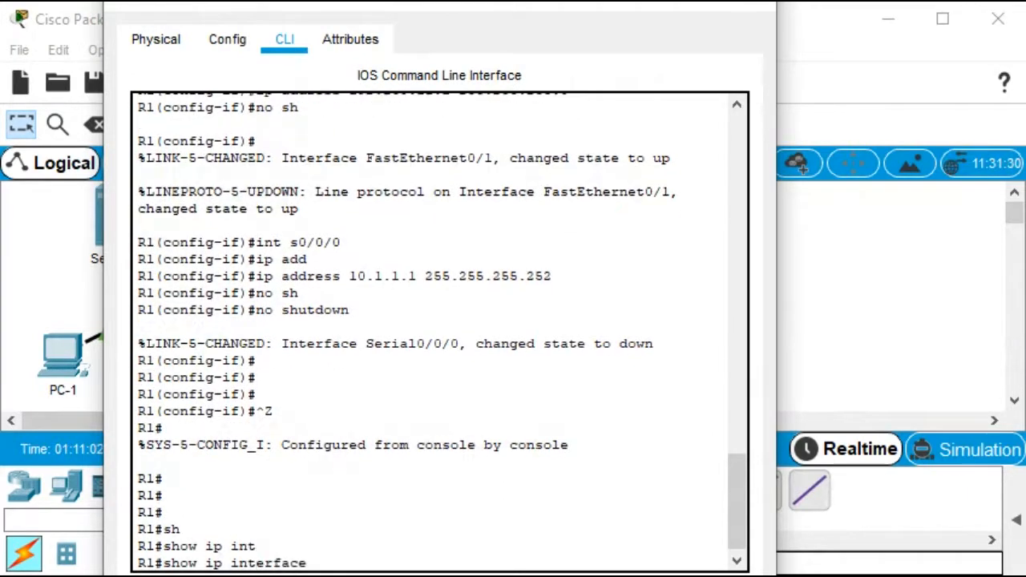
type("br")
key("Tab")
key("Return")
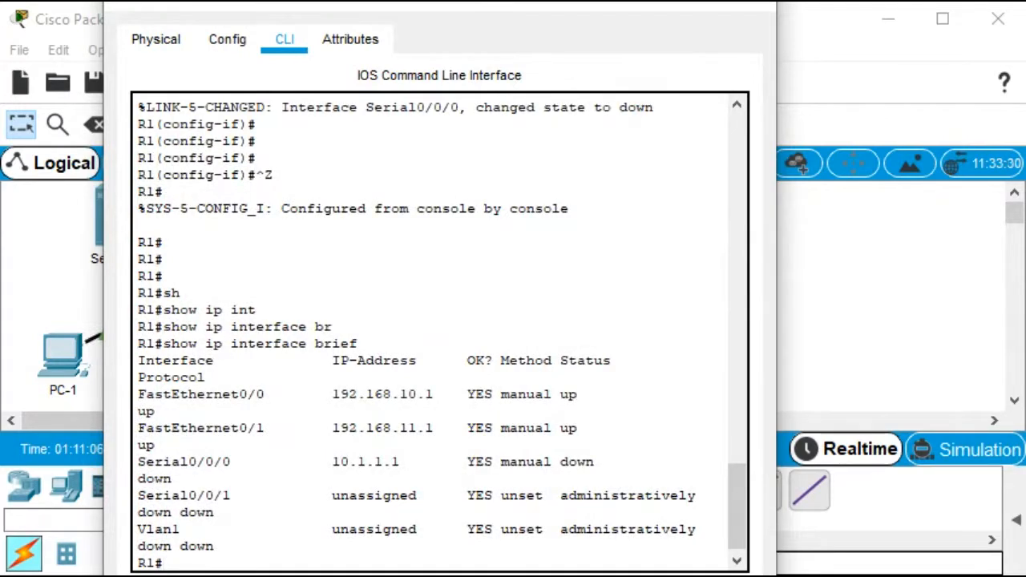
left_click_drag(99, 335, 20, 335)
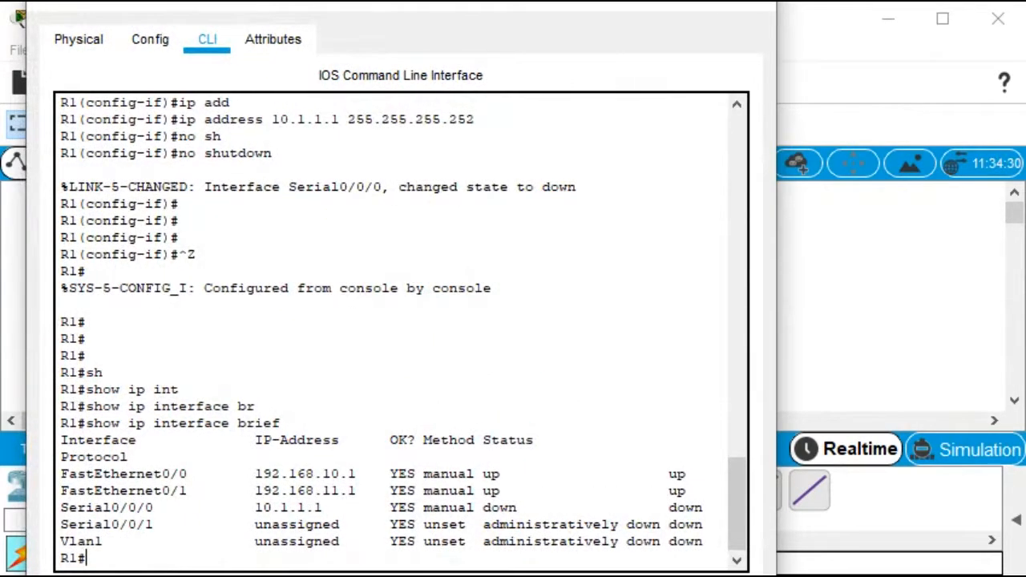
left_click_drag(776, 385, 870, 385)
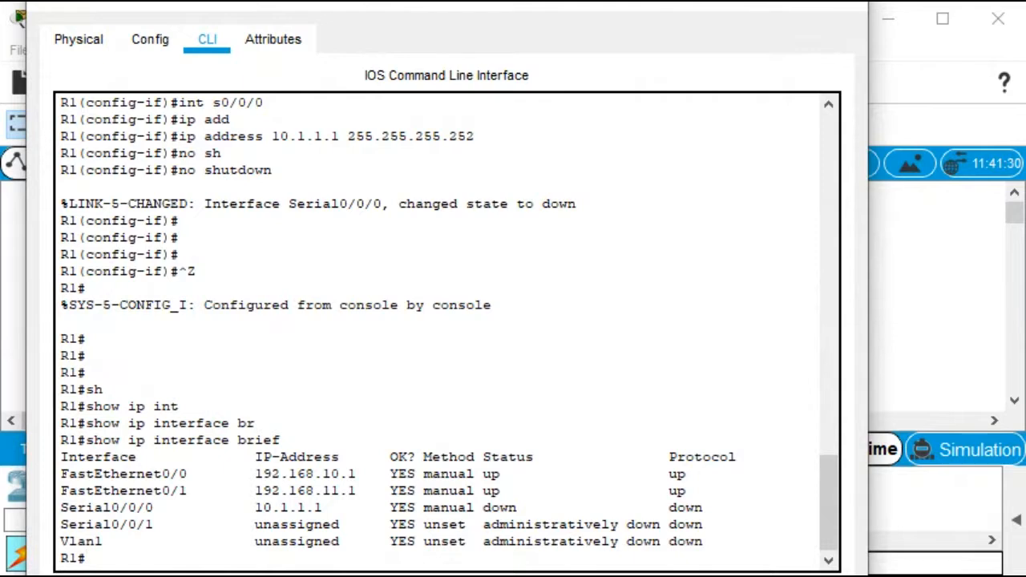
left_click(841, 5)
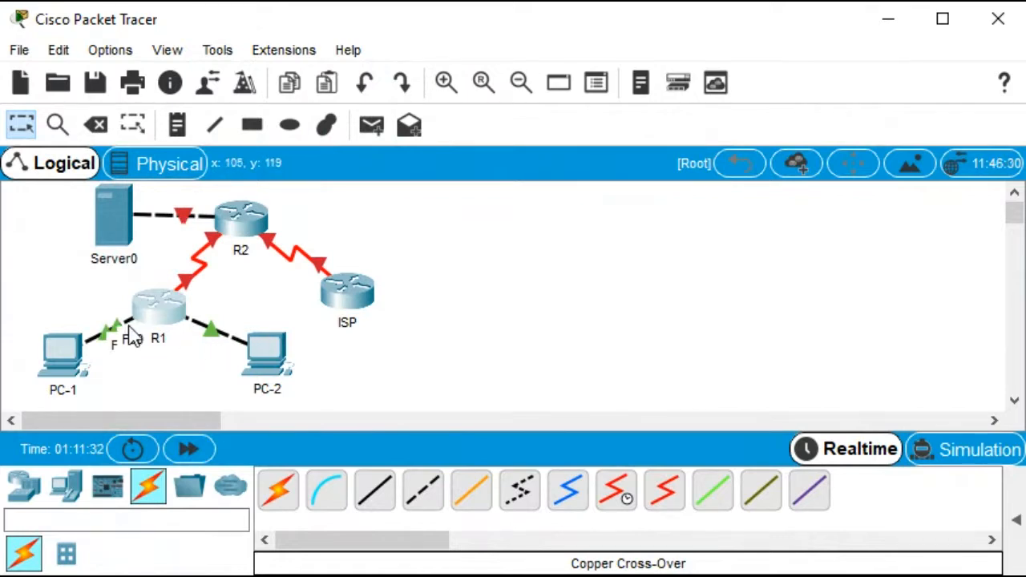
Open R2's CLI and assign FastEthernet0/0 the address 192.168.20.1 with mask 255.255.255.0, bringing the interface up
left_click(242, 223)
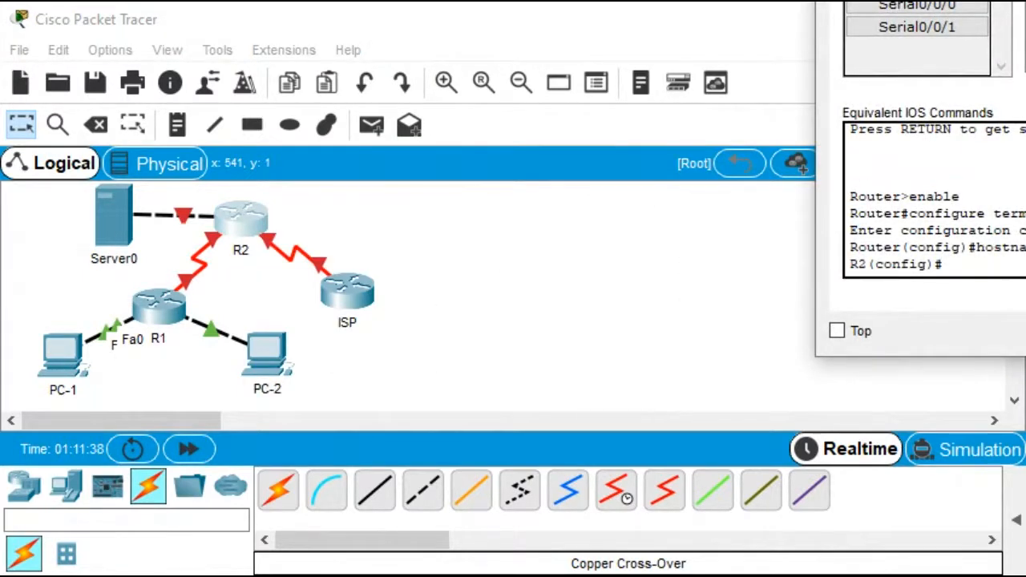
left_click_drag(815, 9, 89, 334)
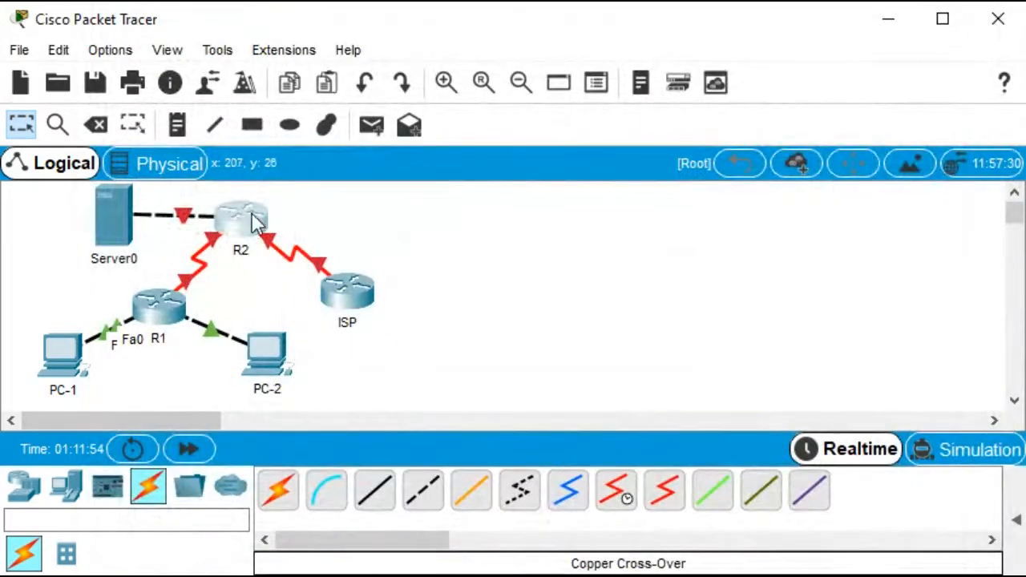
left_click(241, 227)
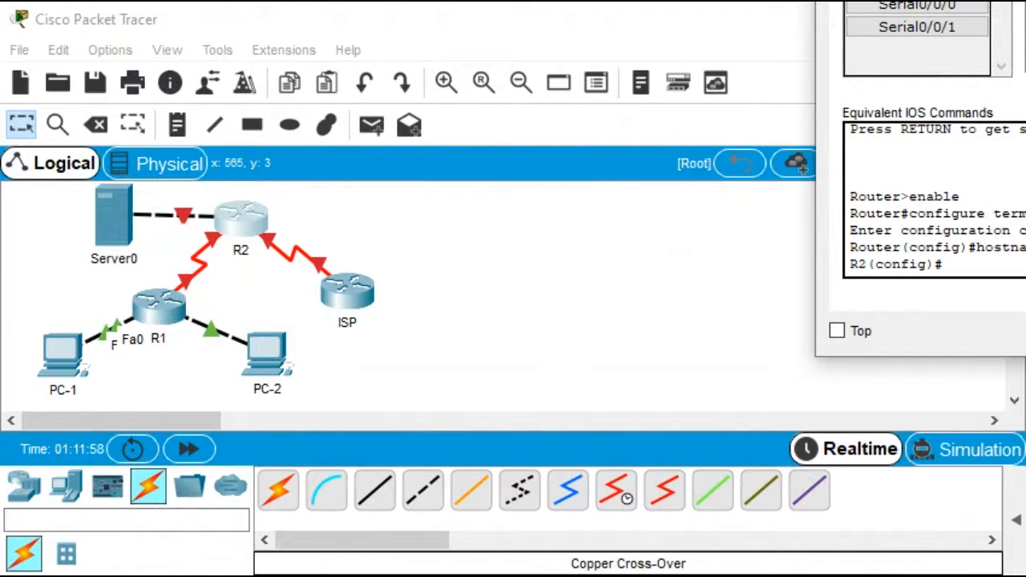
left_click_drag(1025, 0, 364, 6)
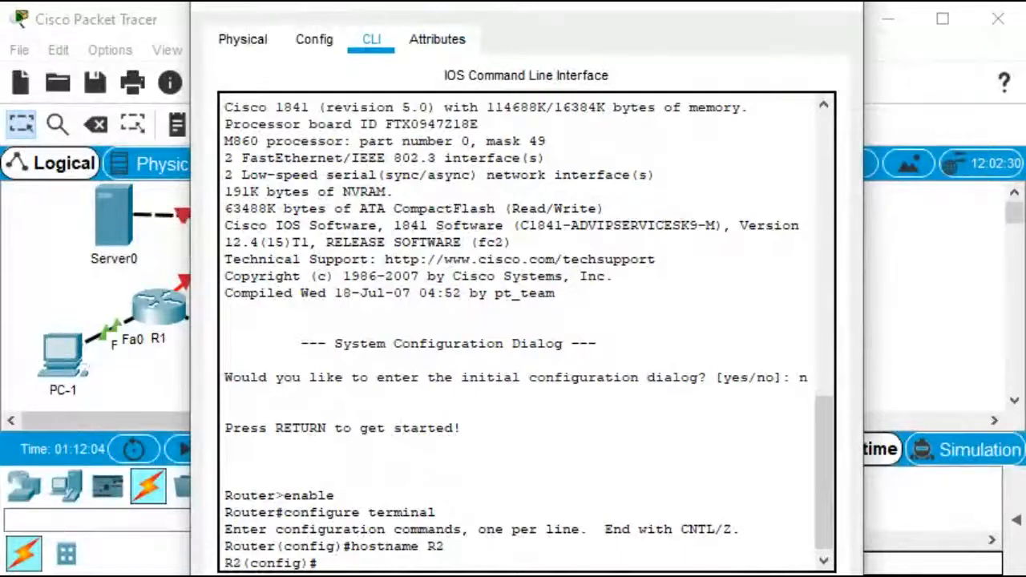
key("Return")
key("Return")
key("Return")
key("Return")
key("Return")
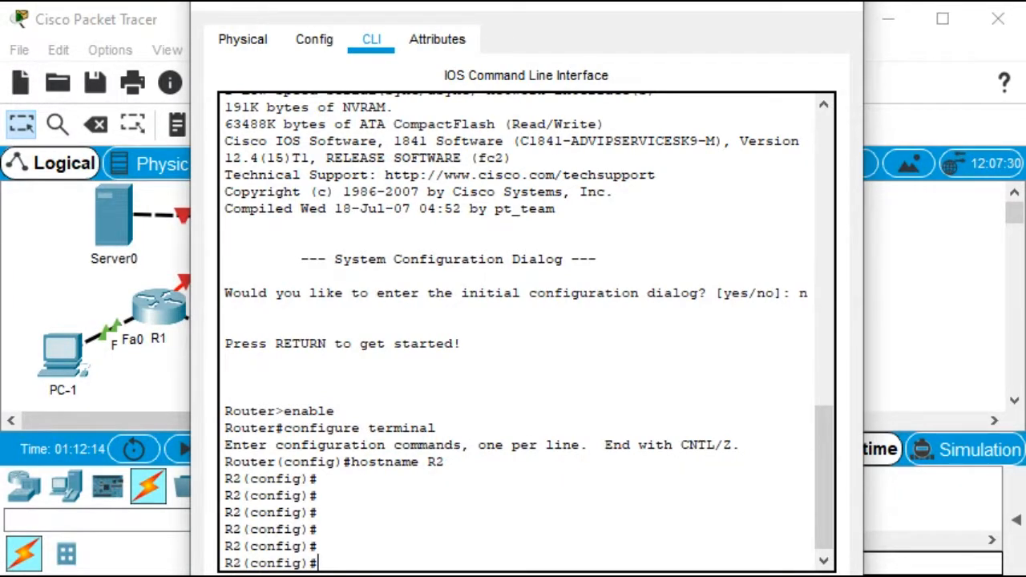
type("int")
key("Tab")
type("f")
key("Tab")
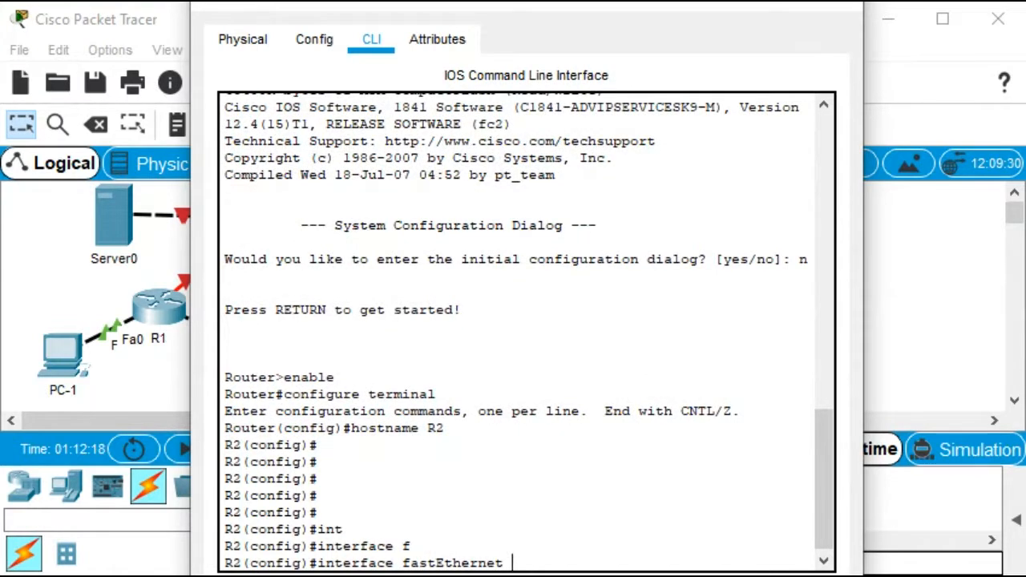
type("0/0")
key("Return")
type("ip ad")
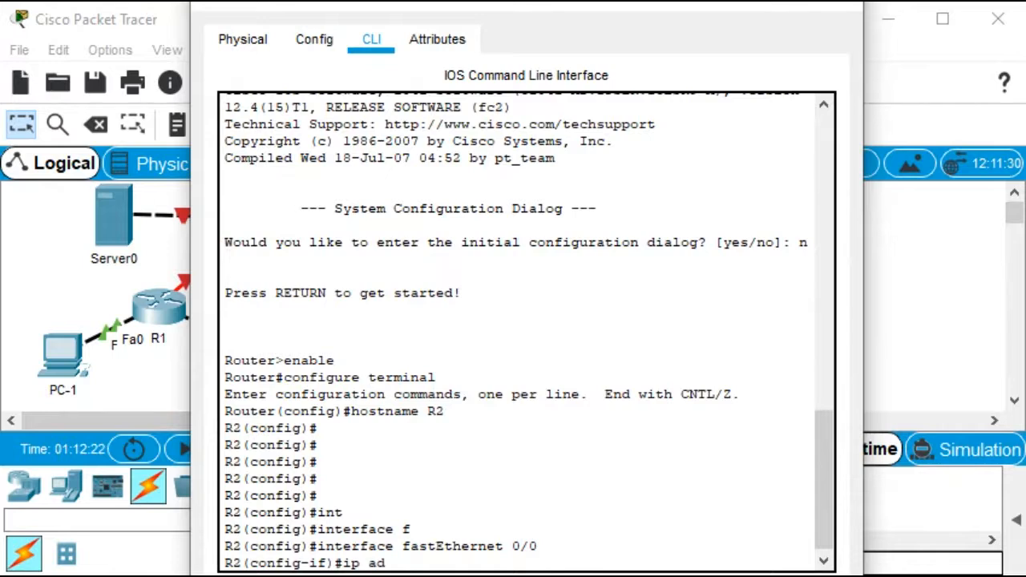
key("Tab")
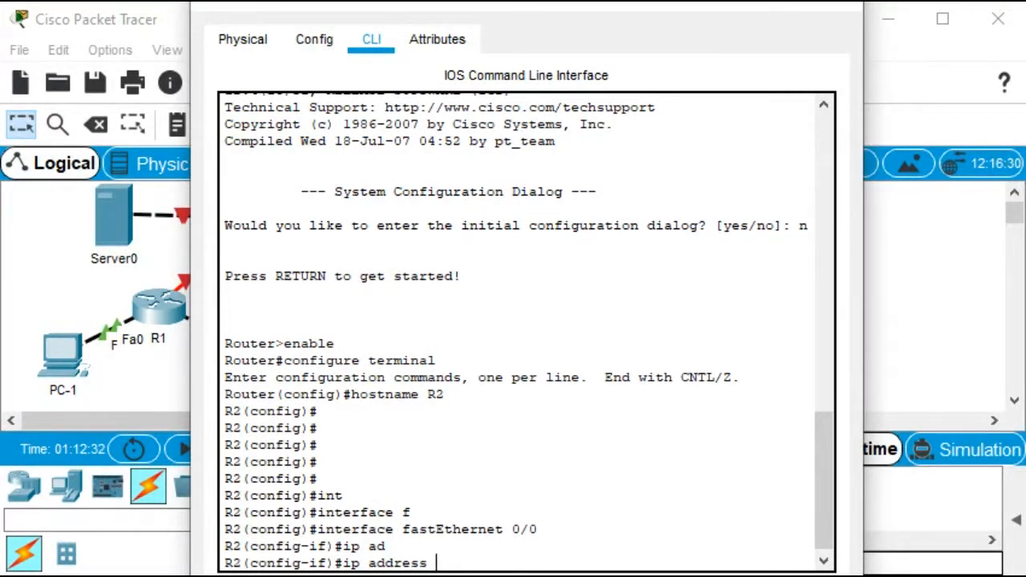
type("192.168.20.1")
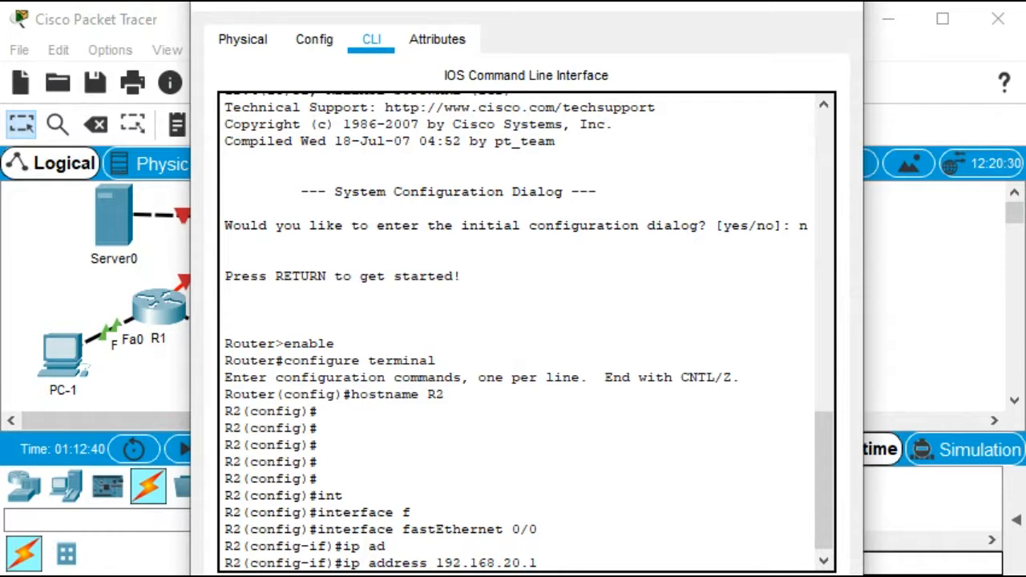
type("255.255.255.0")
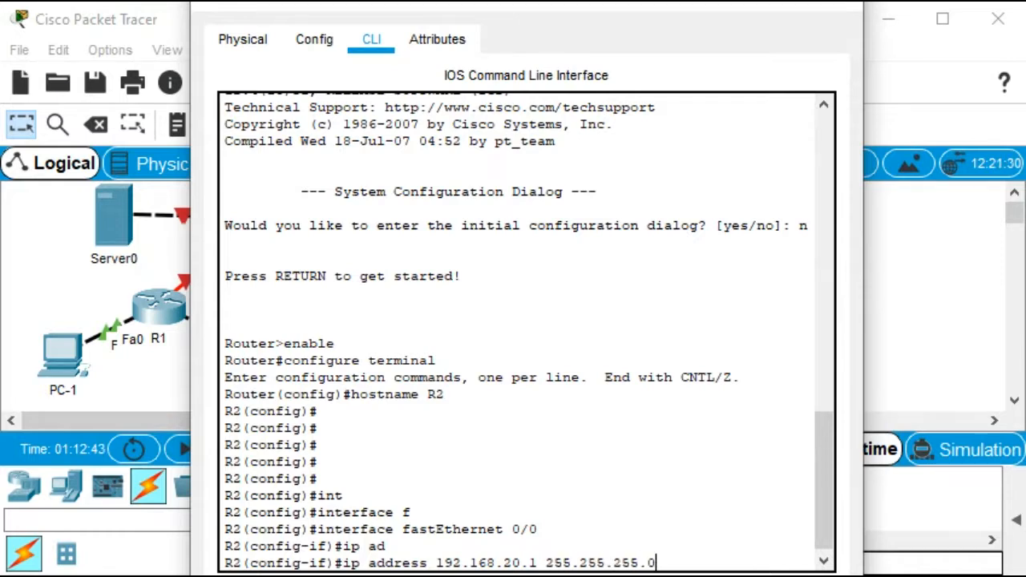
key("Return")
type("no sh")
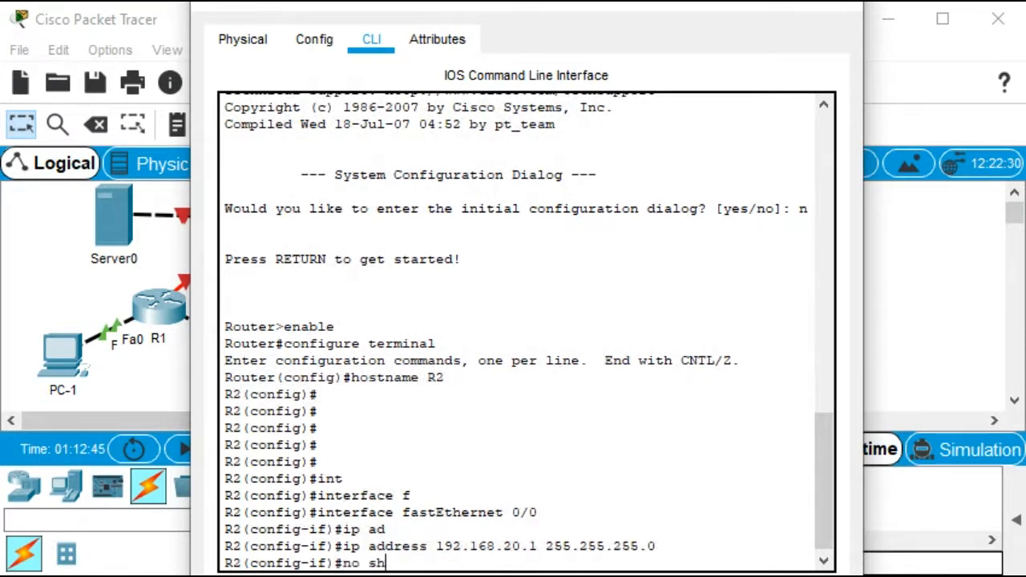
key("Tab")
key("Return")
key("Return")
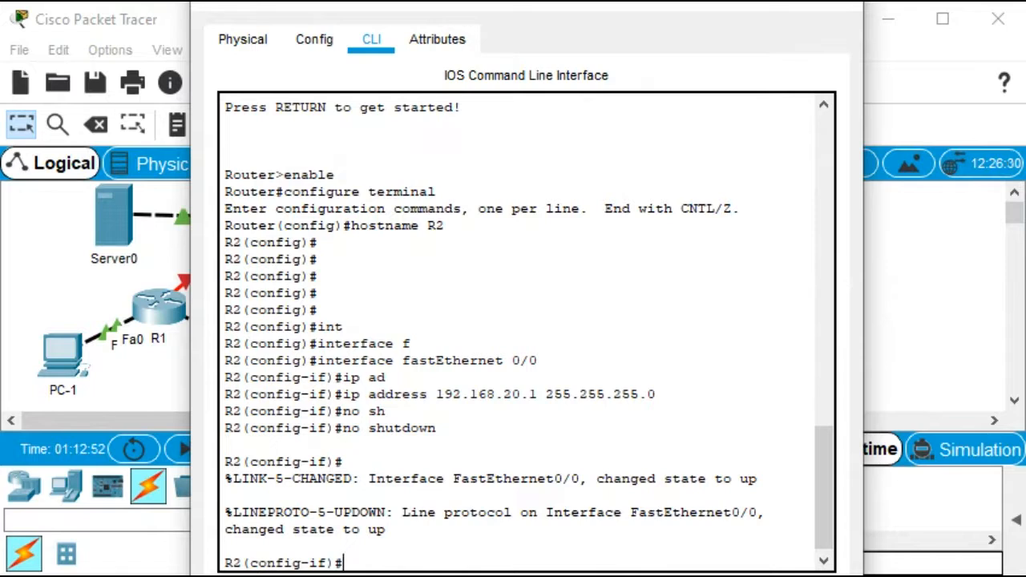
Assign R2's Serial0/0/0 the address 10.1.1.2 with mask 255.255.255.252, bring it up, and leave configuration mode
type("int s0/0/0")
key("Return")
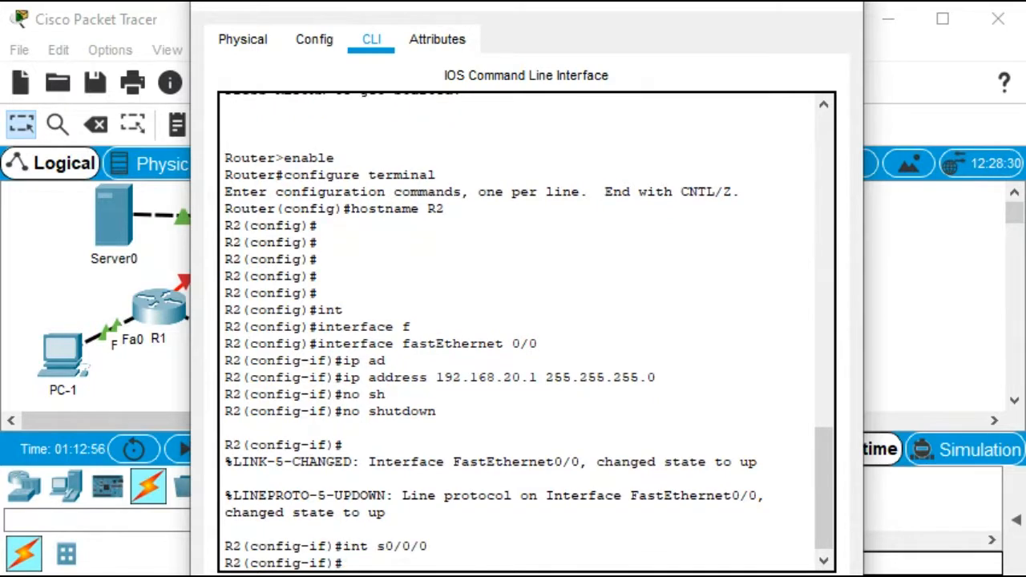
type("ip add")
key("Tab")
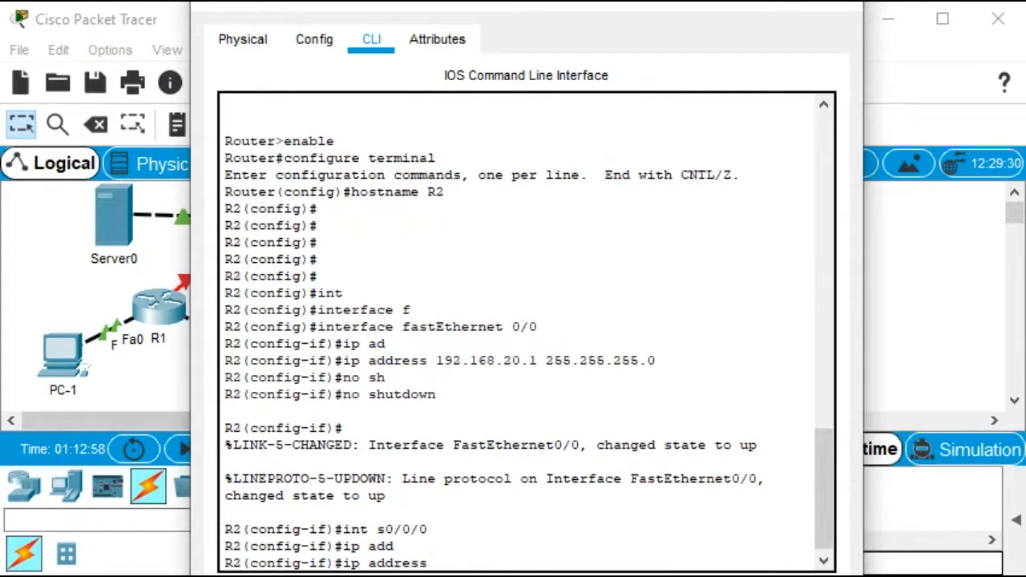
type("10.1.1.2 255.")
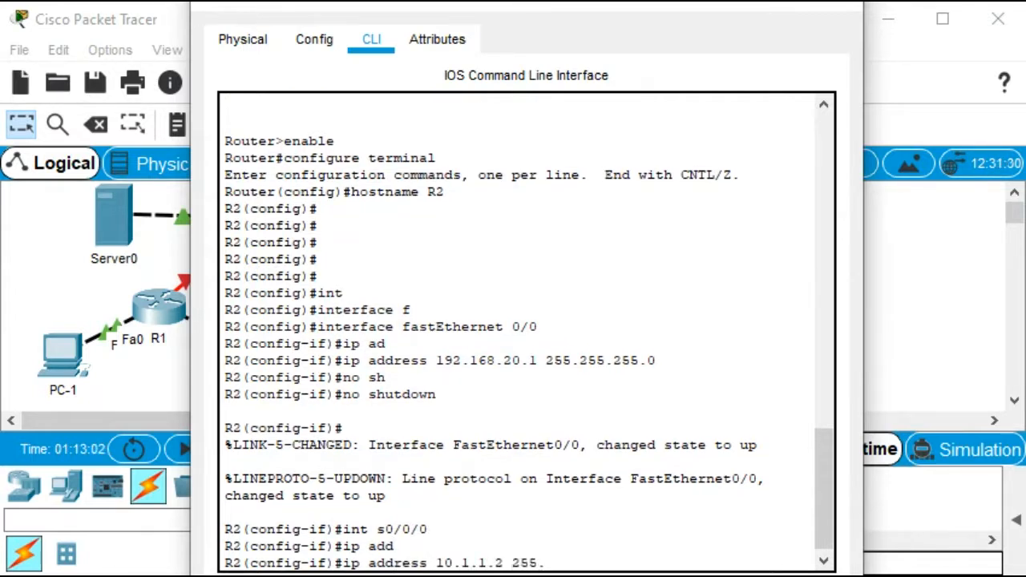
type("255.255.252")
key("Return")
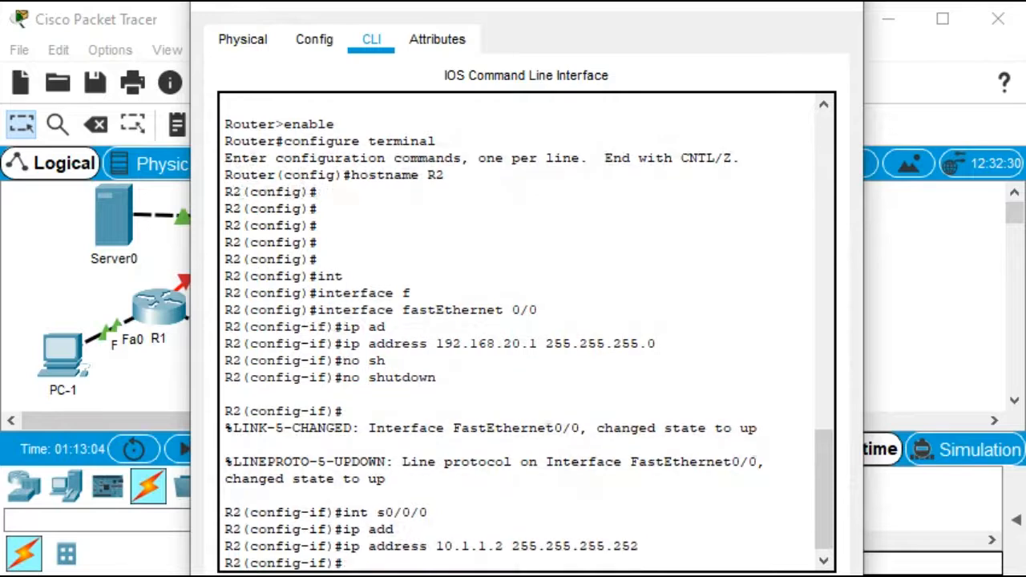
type("no sh")
key("Return")
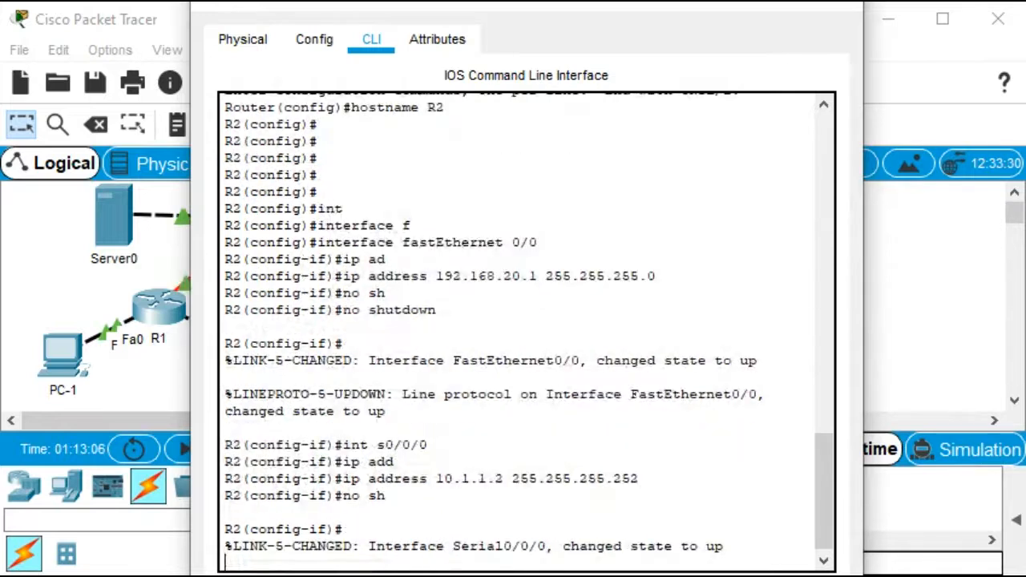
key("Return")
key("Return")
key("Return")
key("Return")
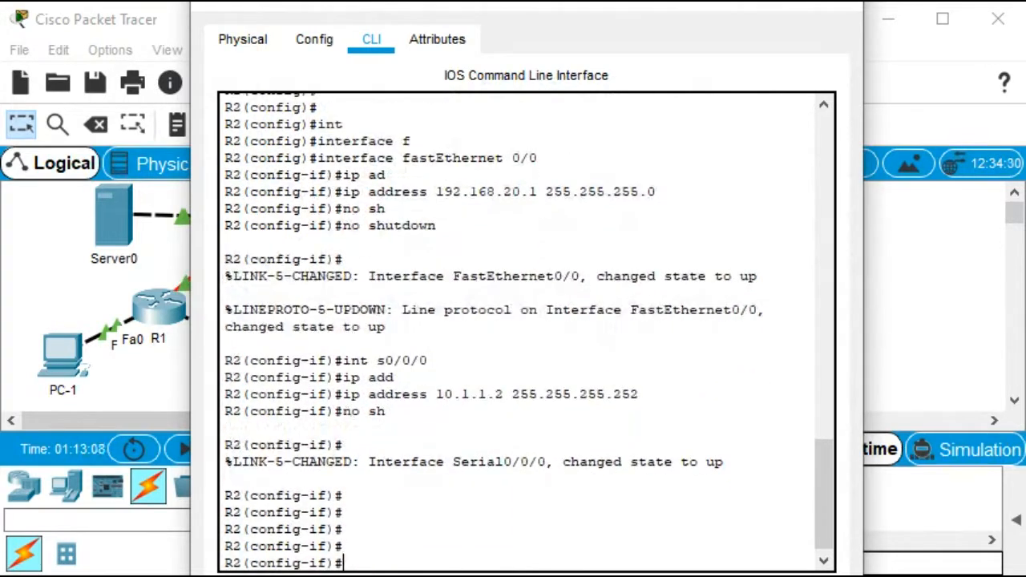
key("ctrl+z")
key("Return")
Display R2's brief IP interface summary and widen the window to read it
type("s")
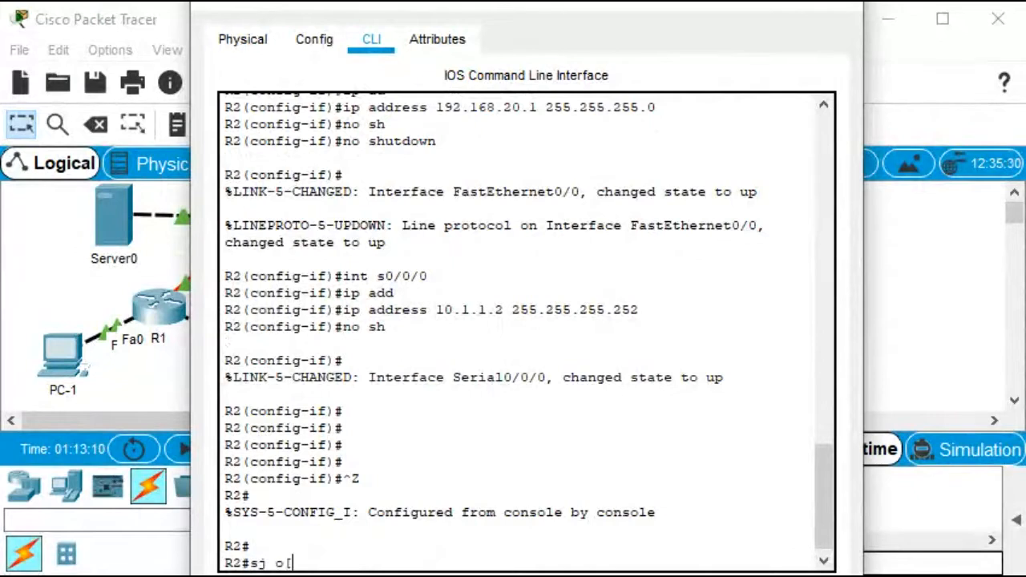
type("how ")
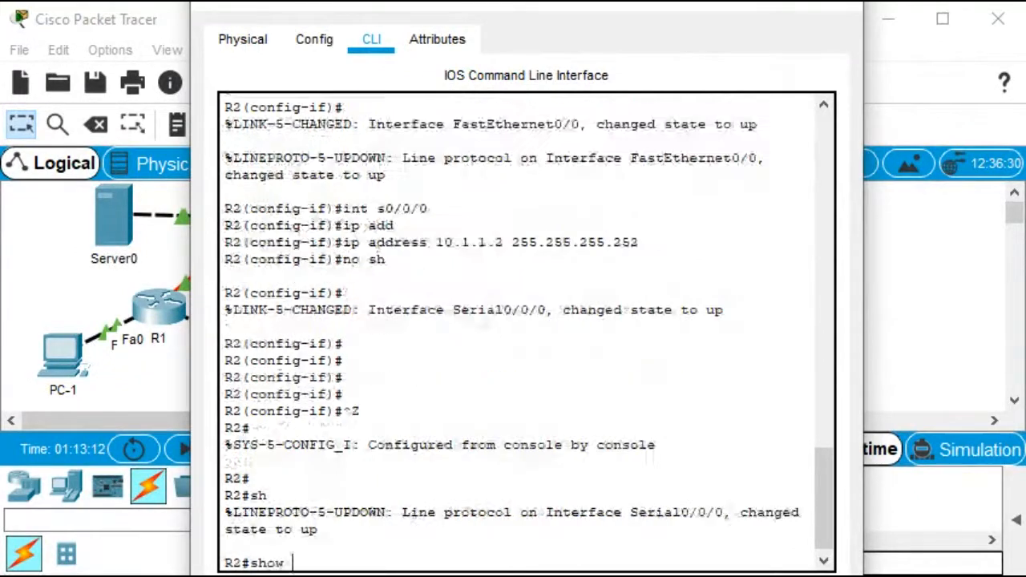
type("ip int")
key("Tab")
type("br")
key("Tab")
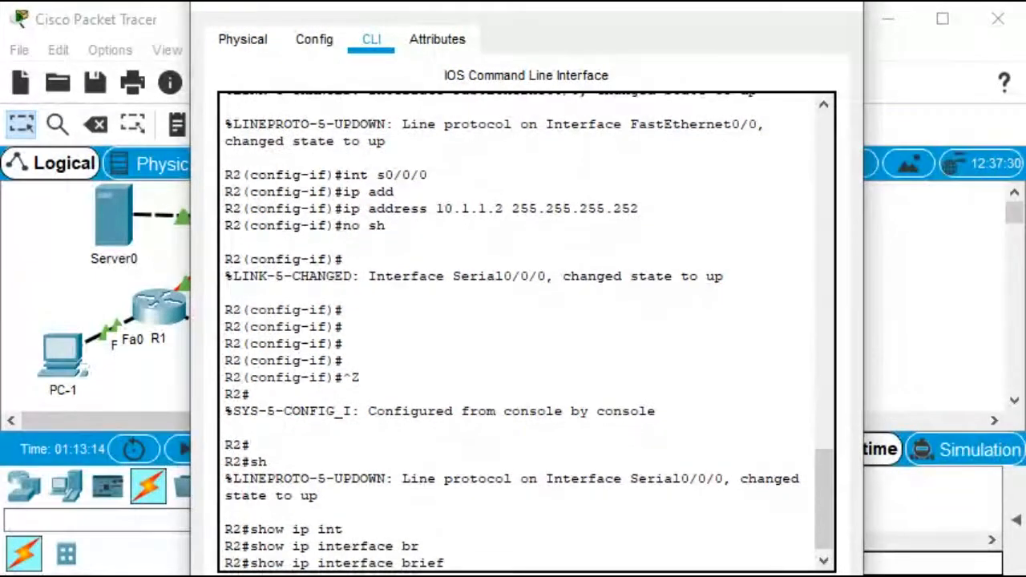
key("Return")
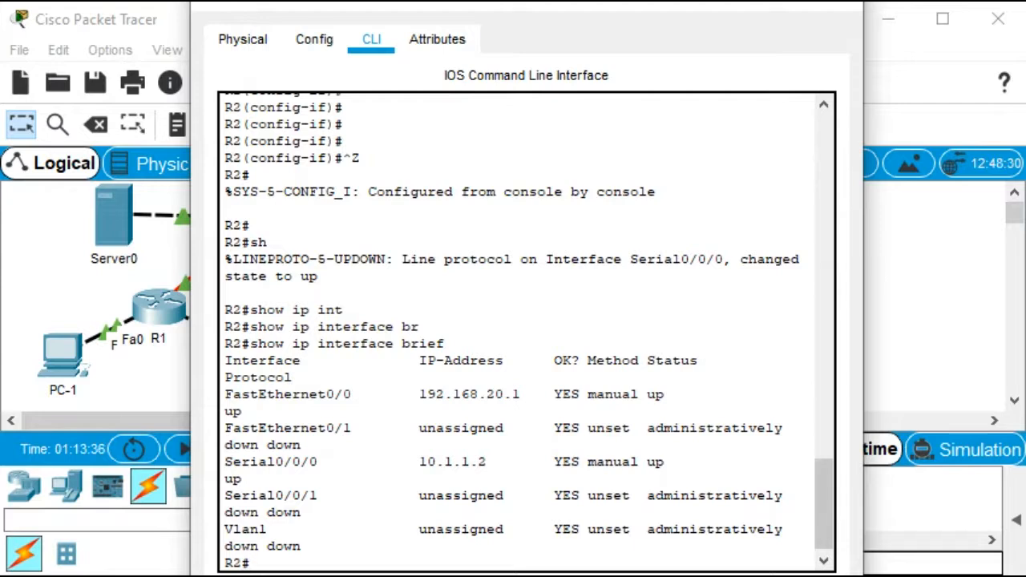
left_click_drag(864, 330, 1001, 330)
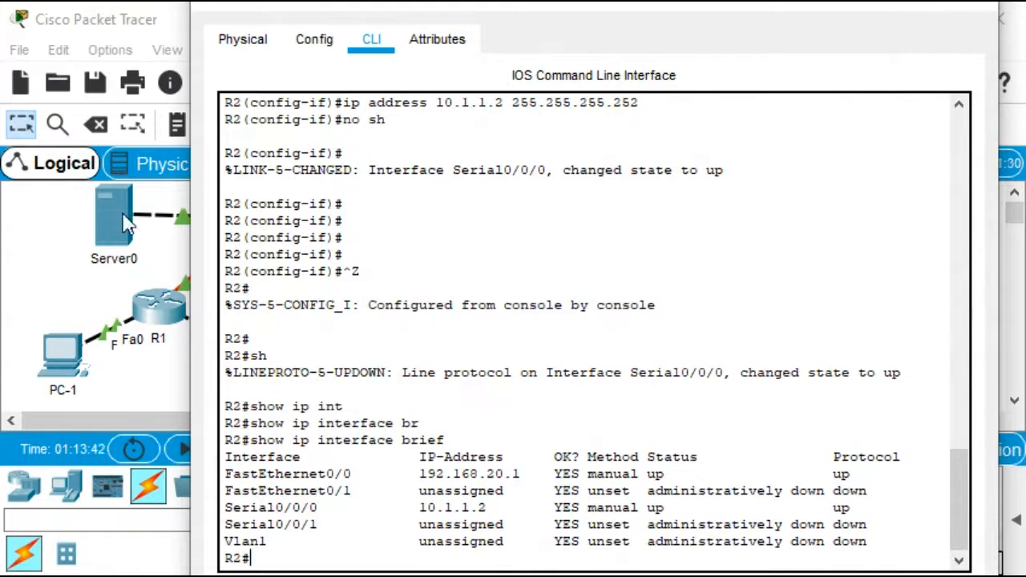
From R2, ping R1 at 10.1.1.1 and then ping the server at 192.168.20.254 twice
left_click(225, 321)
type("ping 10.1.1.1")
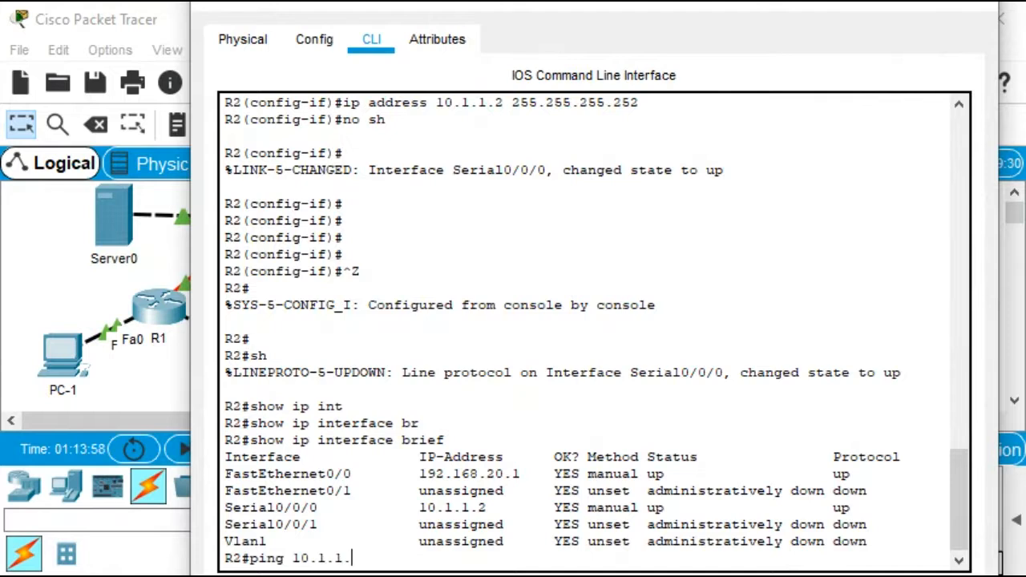
key("Return")
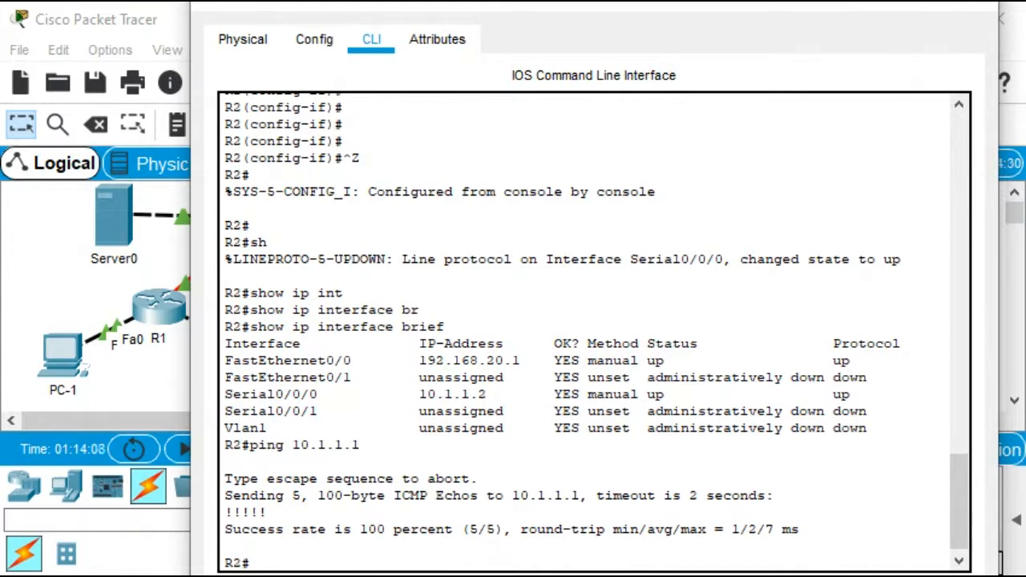
type("ping 192.168")
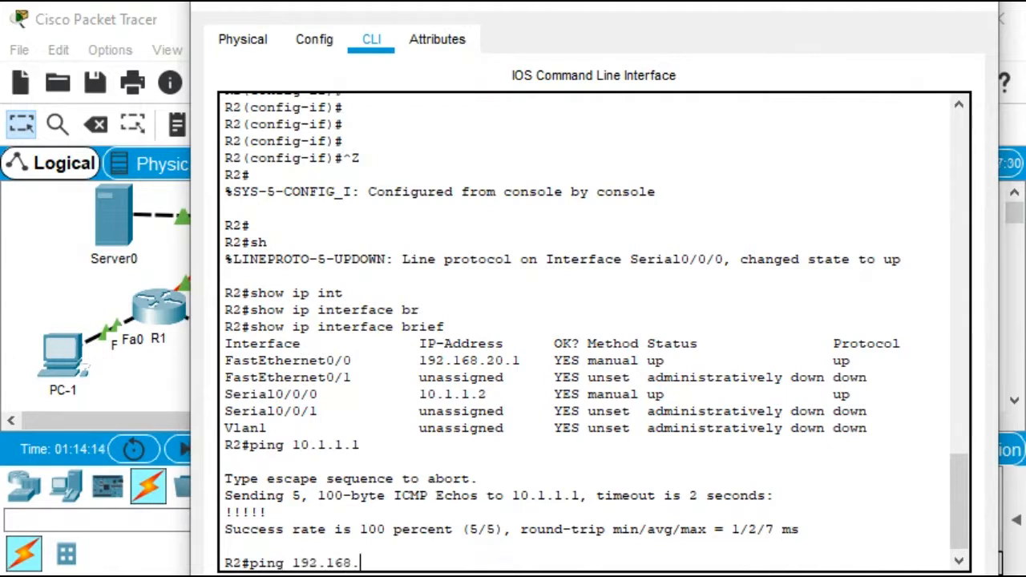
type(".20.254")
key("Return")
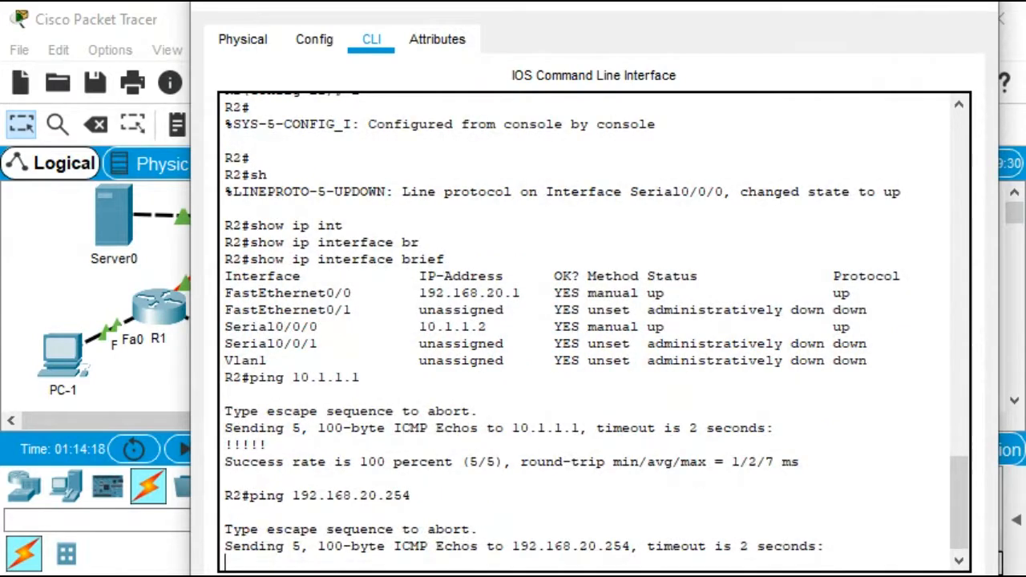
key("Up")
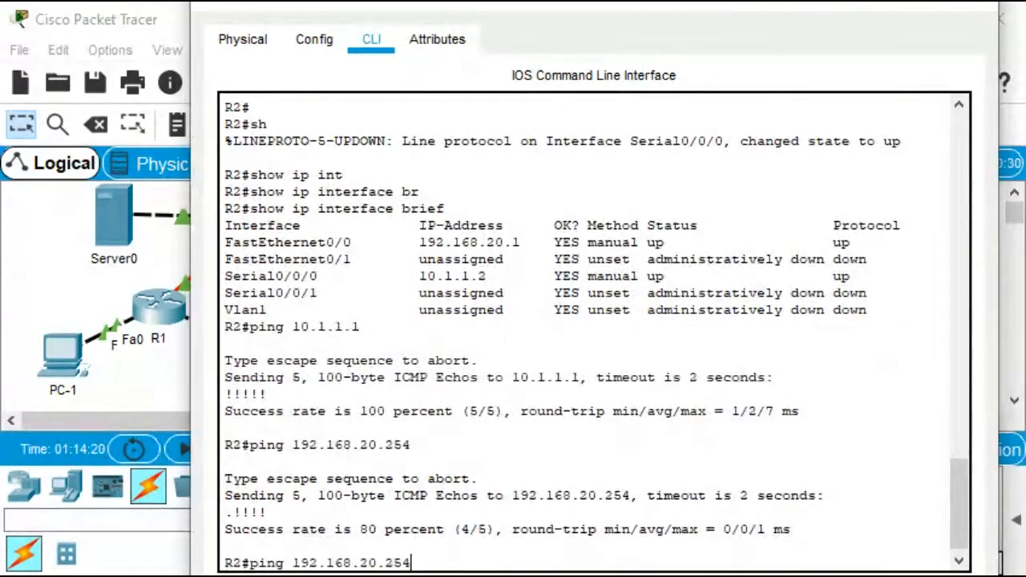
key("Return")
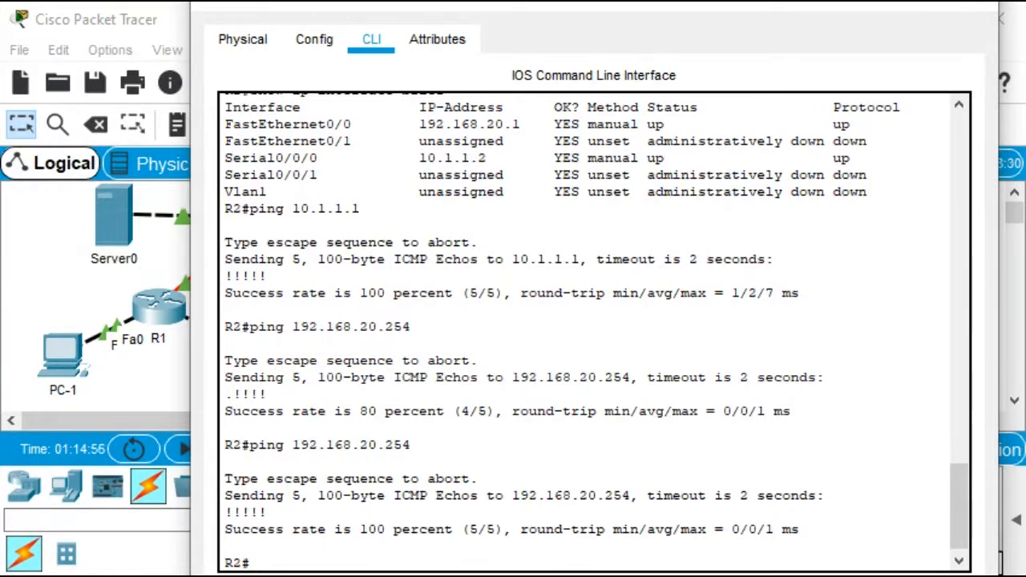
On R2, assign Serial0/0/1 the address 209.165.200.225 with mask 255.255.255.252, bring it up, and close R2's window
type("conf")
key("Tab")
type("t")
key("Tab")
key("Return")
type("int")
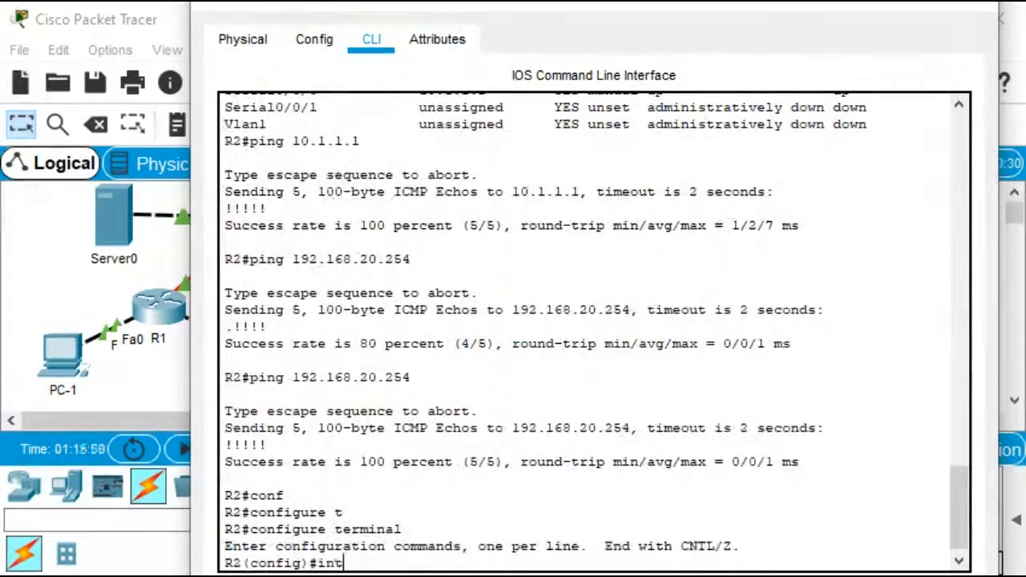
key("Tab")
type("s")
key("Tab")
type("0/0/")
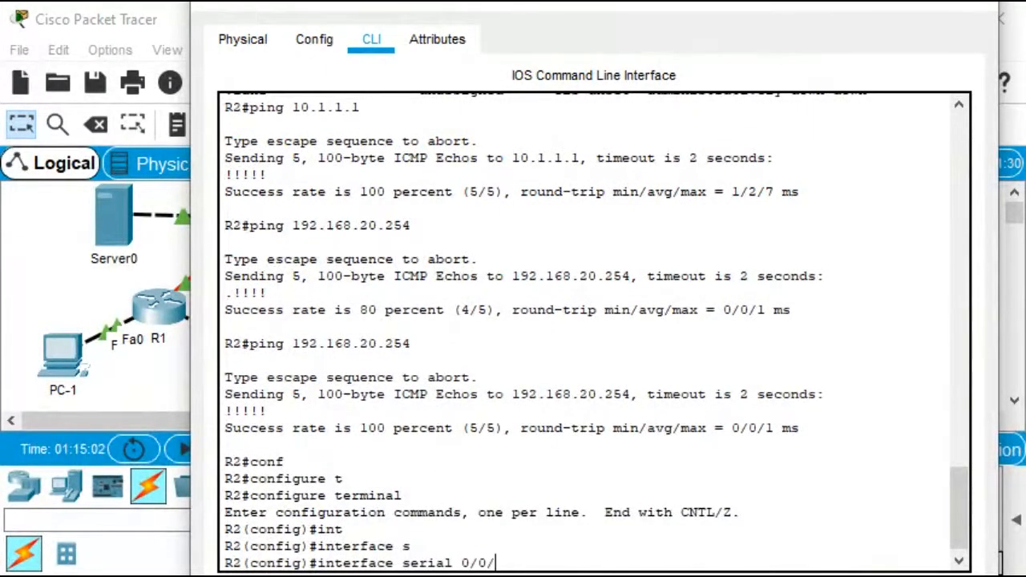
type("1")
key("Return")
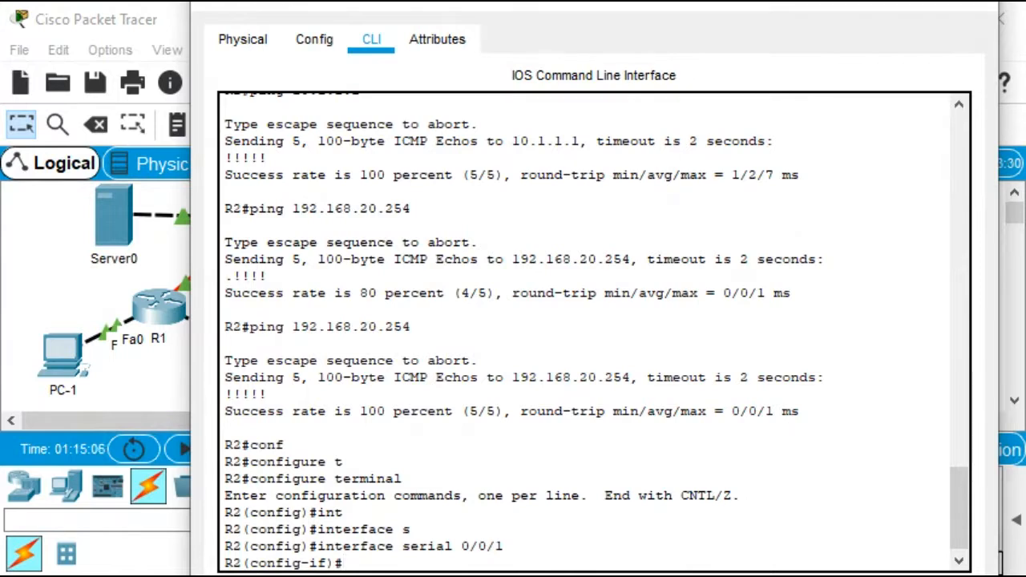
type("ip add")
key("Tab")
type("20")
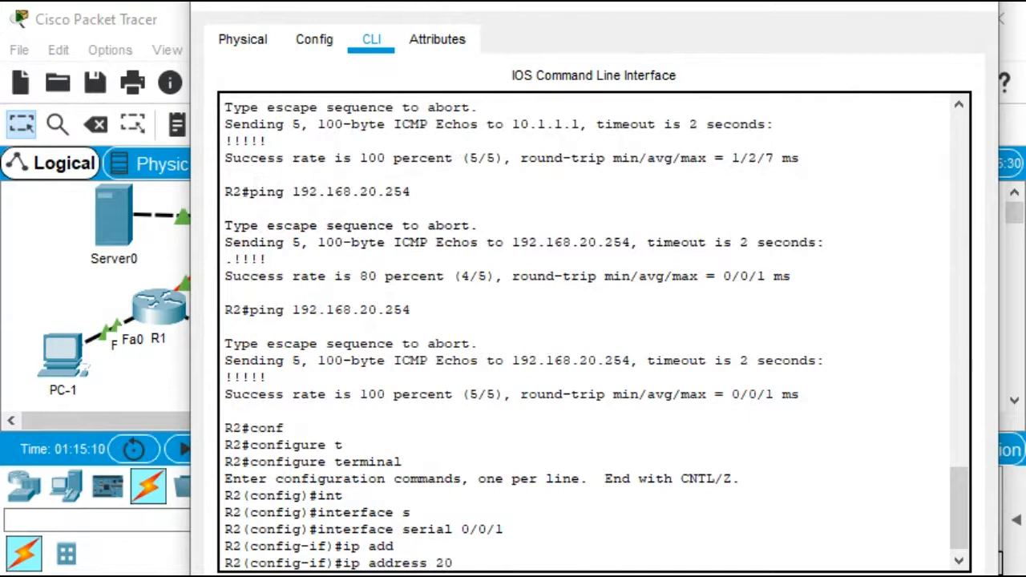
type("9.165")
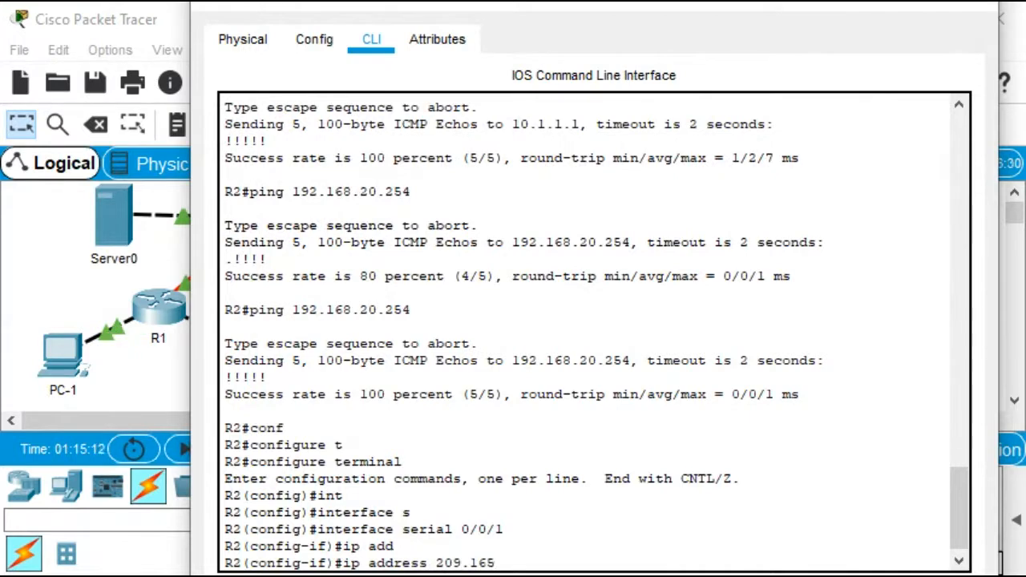
type(".200.225")
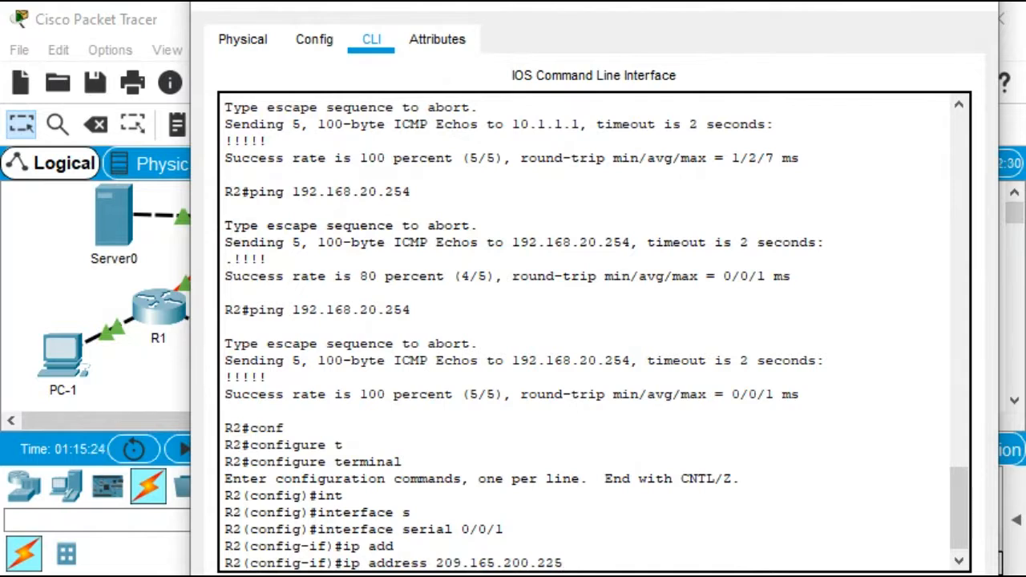
type("255.255.255.252")
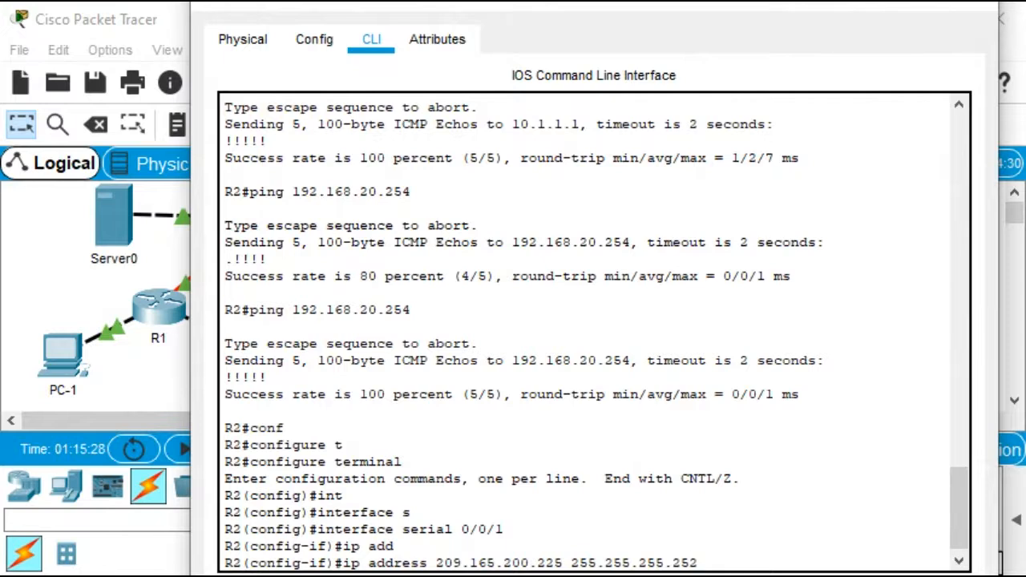
key("Return")
type("no sh")
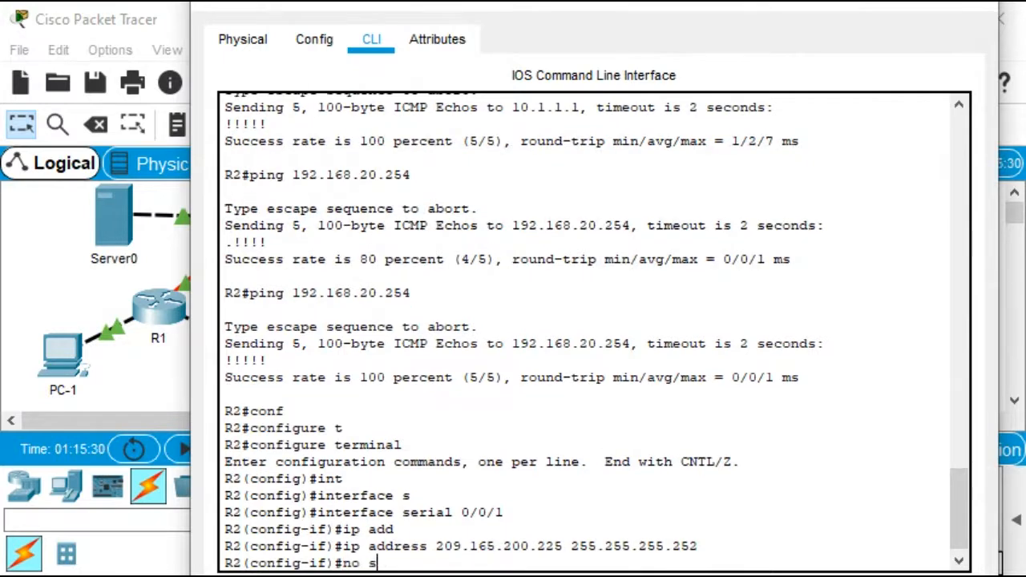
key("Return")
key("Return")
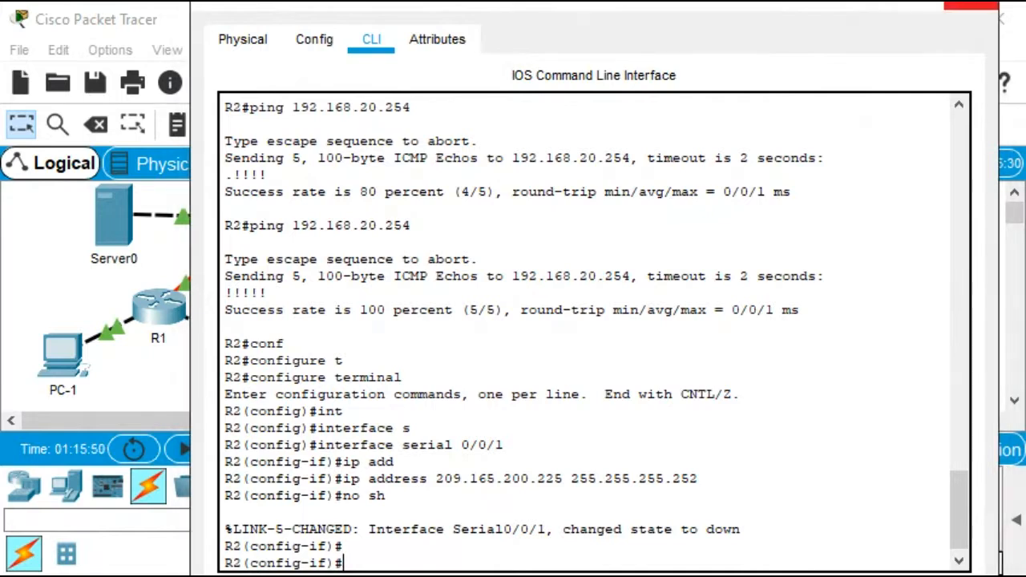
left_click(971, 6)
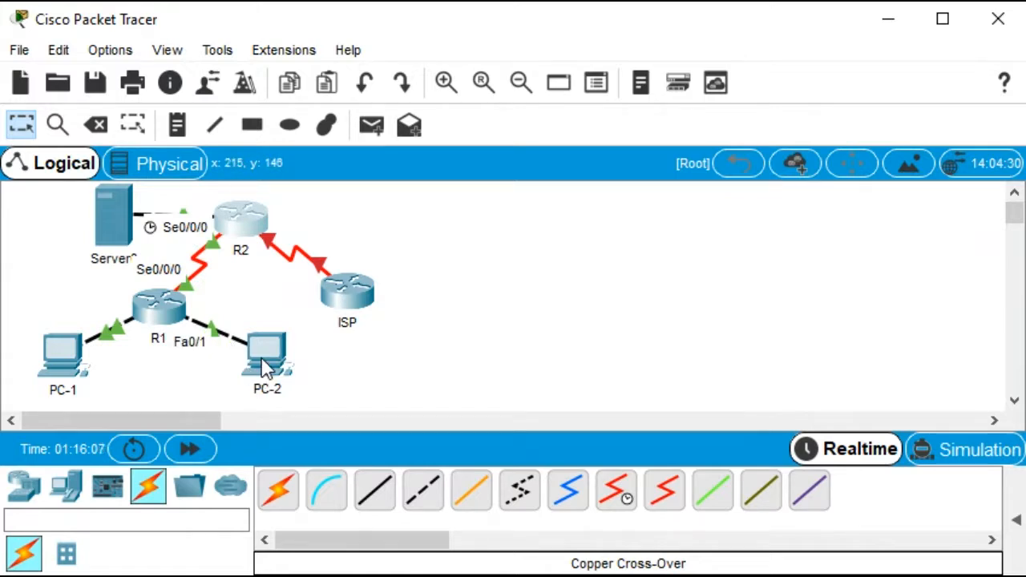
Open the ISP router's command line interface and start a console session
mouse_move(264, 367)
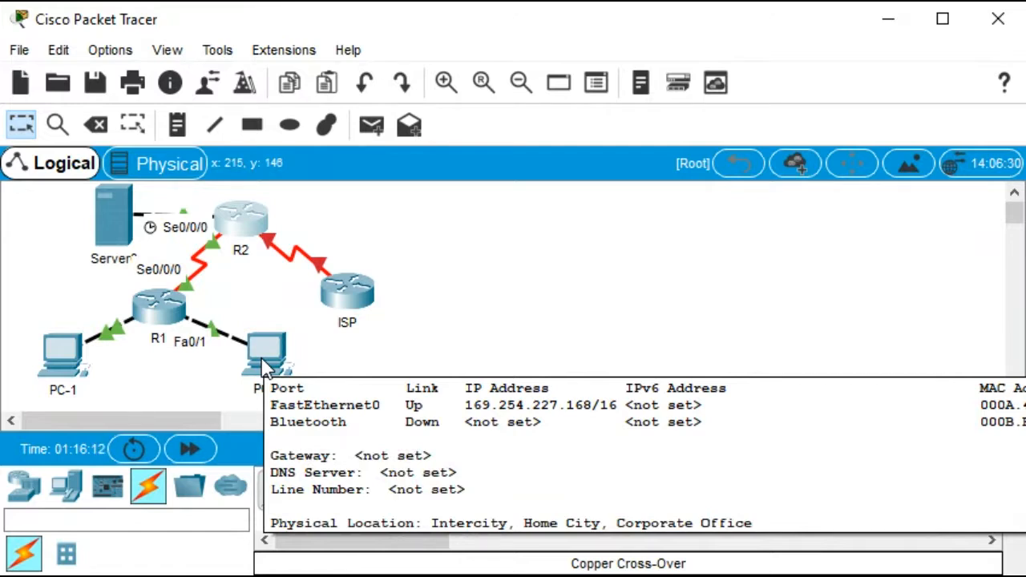
mouse_move(63, 353)
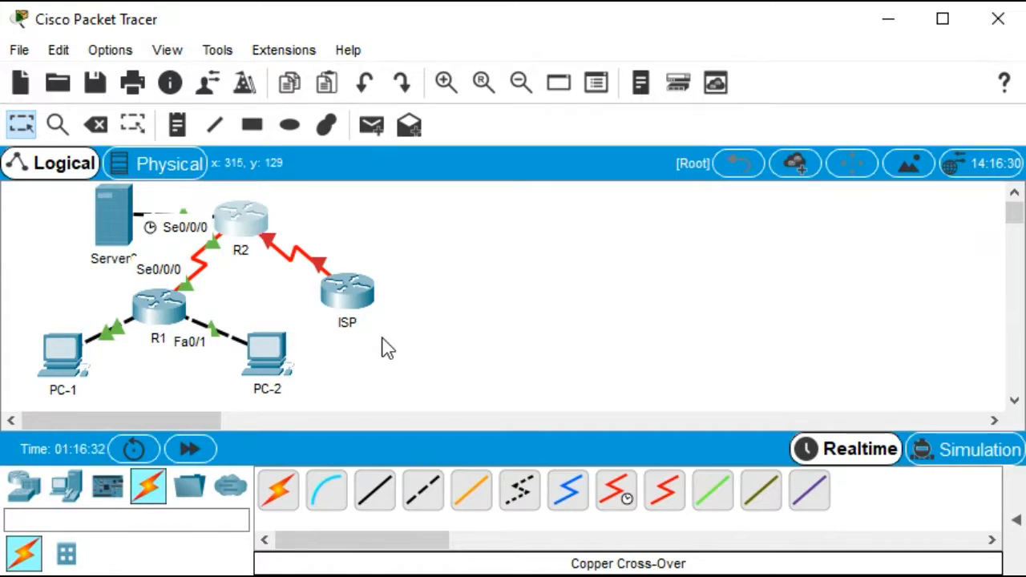
left_click(340, 289)
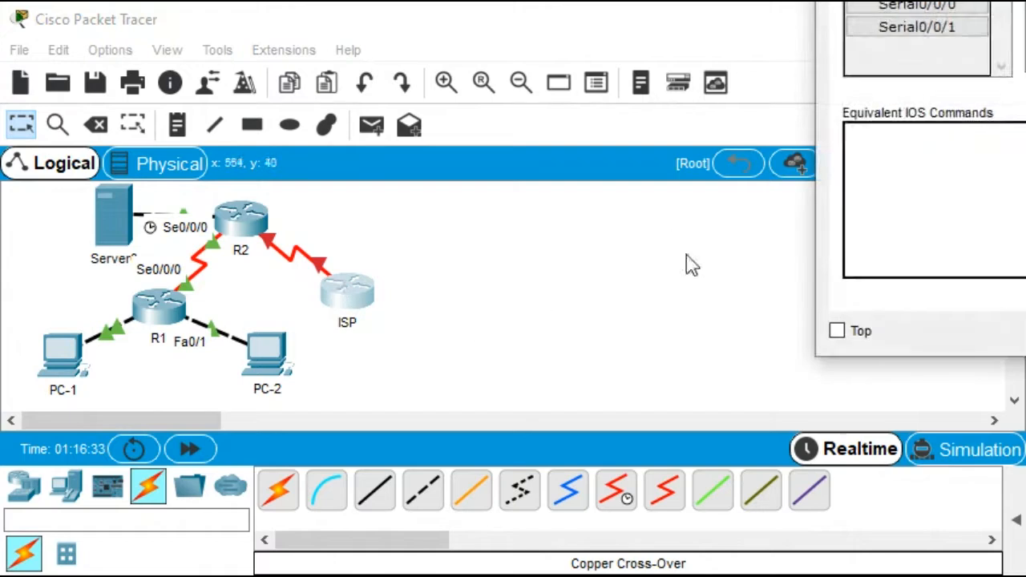
left_click_drag(1025, 0, 445, 28)
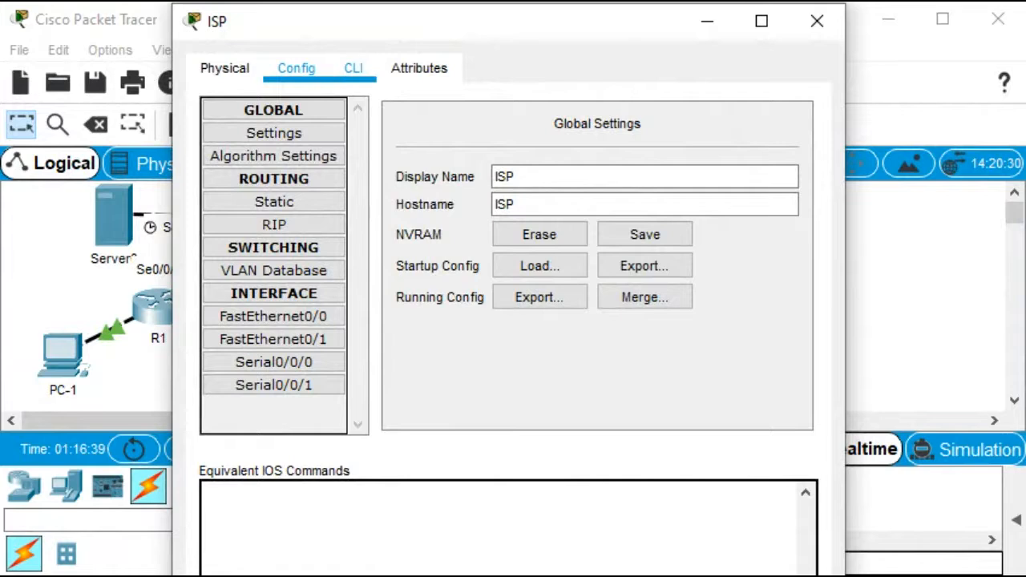
left_click(353, 68)
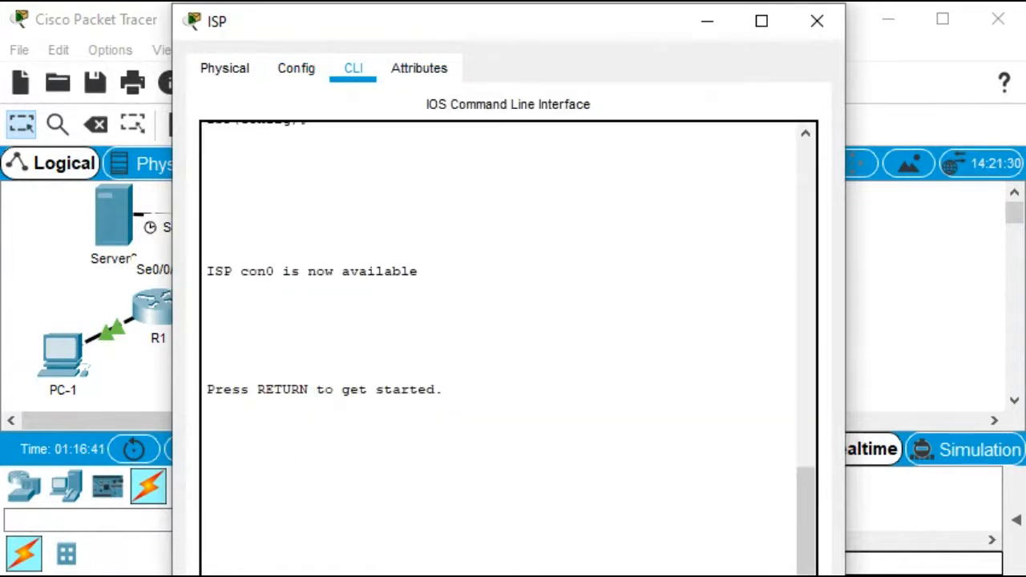
left_click_drag(451, 40, 437, 4)
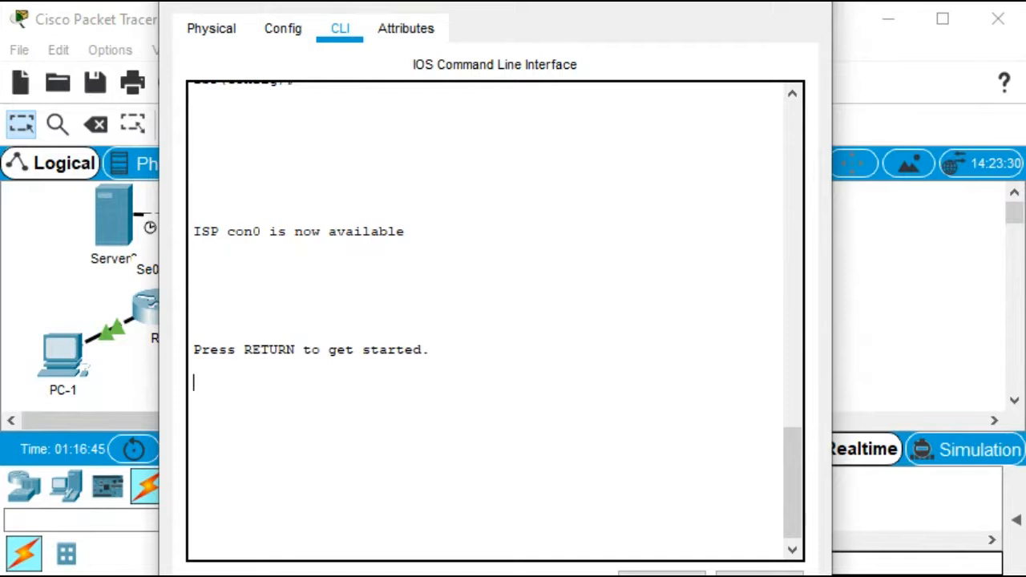
key("Return")
key("Return")
key("Return")
key("Return")
key("Return")
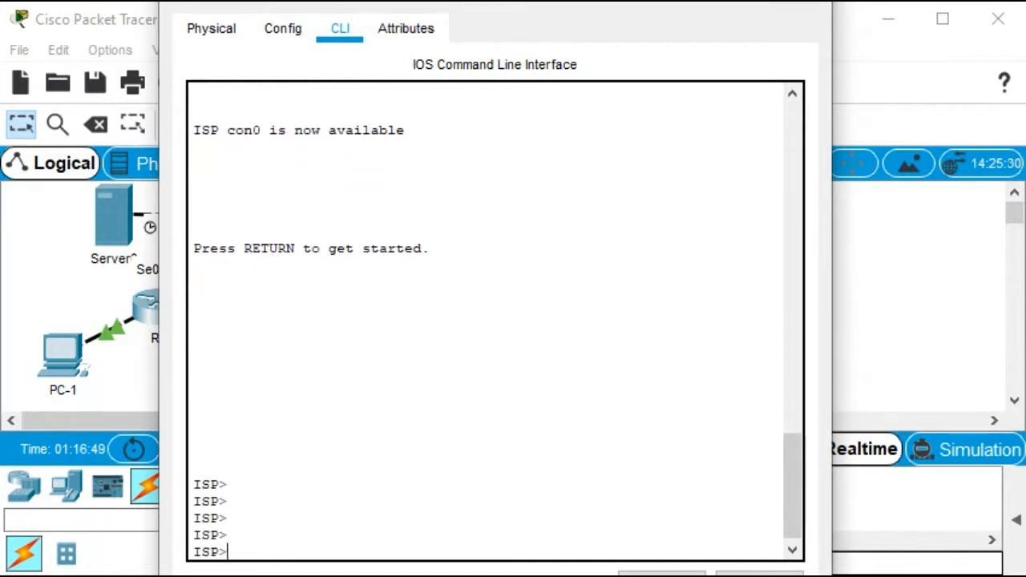
Display the ISP router's brief IP interface summary and widen the window to read it
type("sh")
key("Tab")
type("ip ")
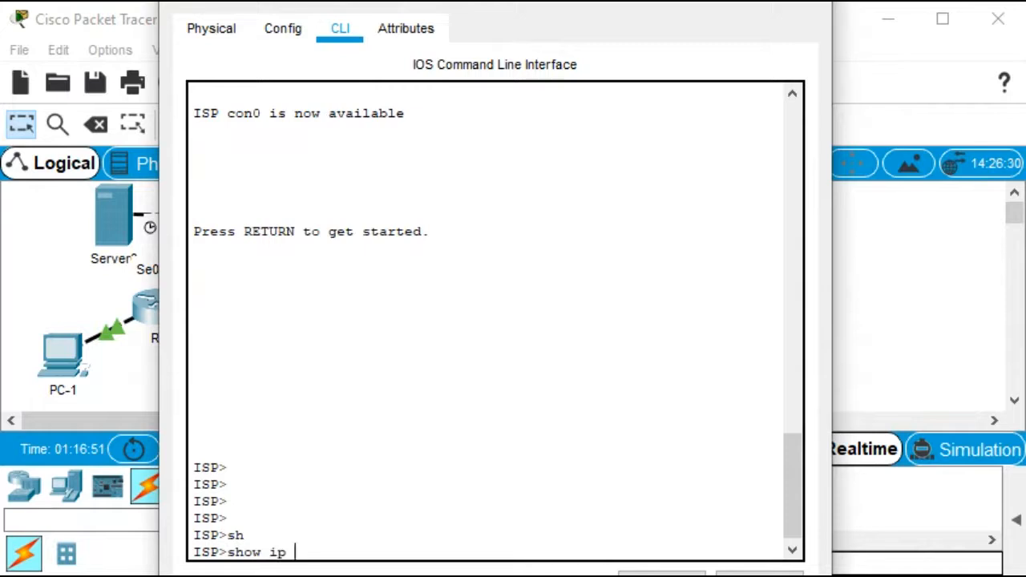
type("int")
key("Tab")
type("br")
key("Tab")
key("Return")
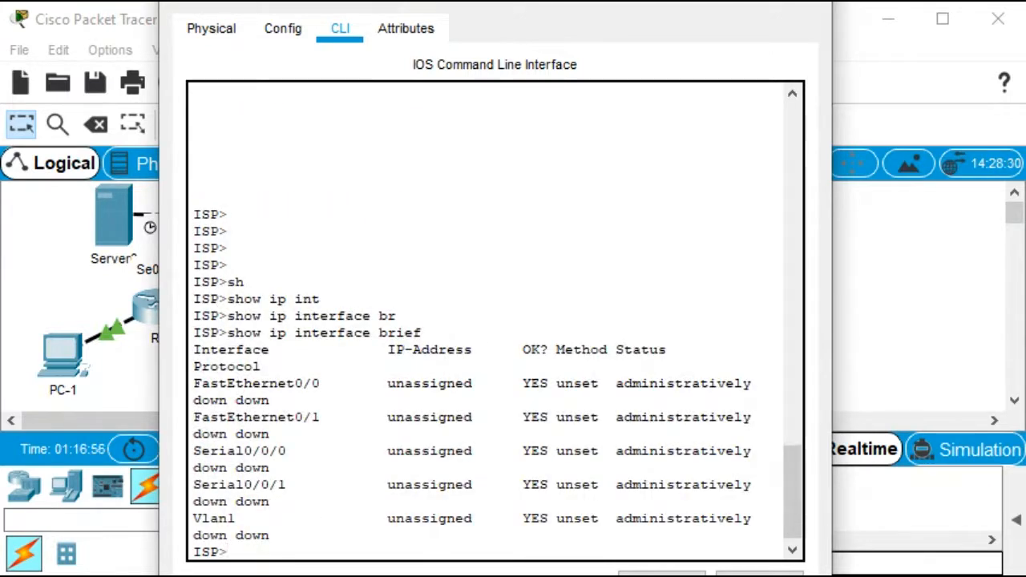
left_click_drag(832, 371, 983, 370)
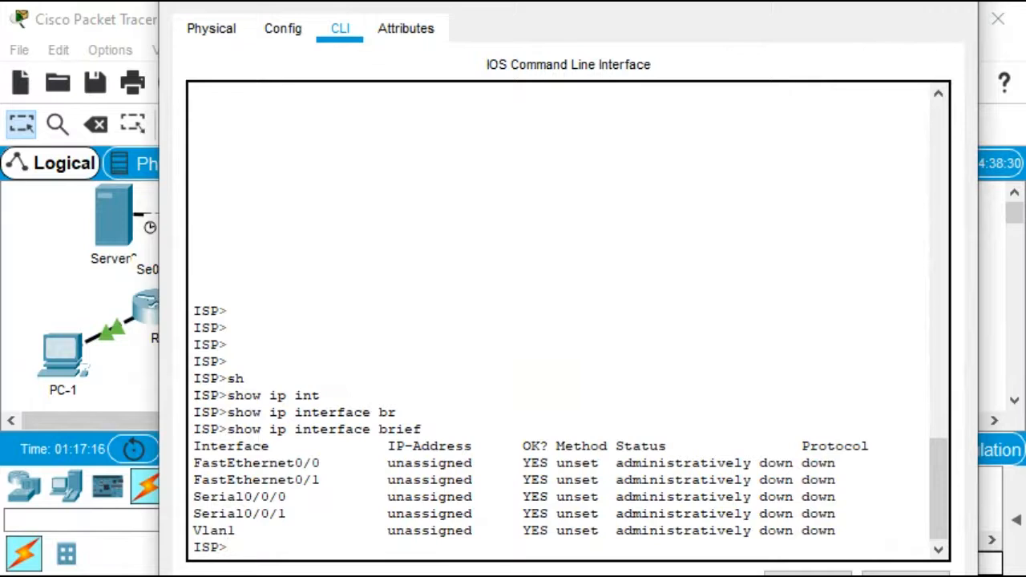
On ISP, enter configuration mode and assign Serial0/0/1 the address 209.165.200.226 with mask 255.255.255.252, bringing it up
type("en")
key("Tab")
key("Return")
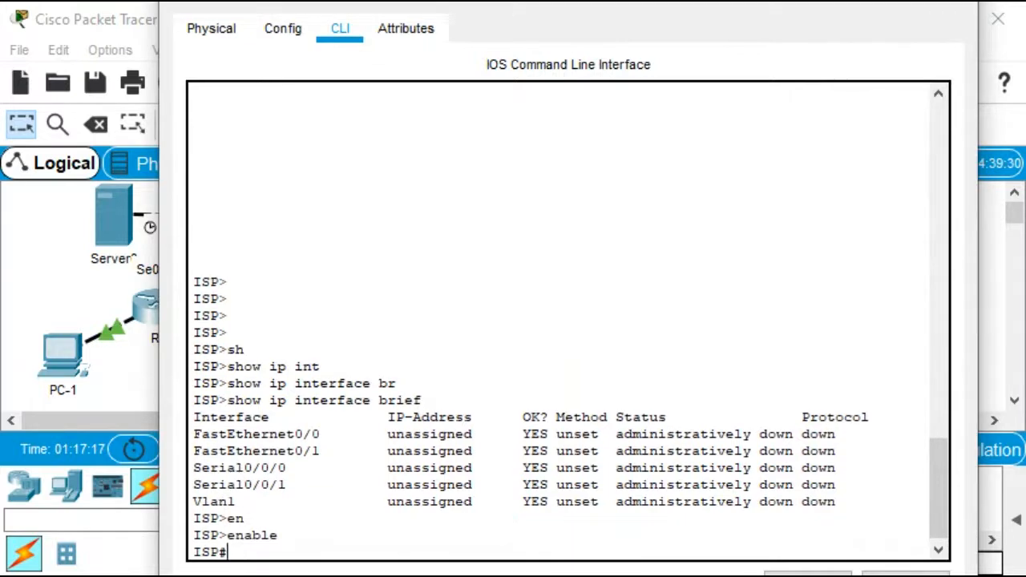
type("conf")
key("Tab")
type("t")
key("Tab")
key("Return")
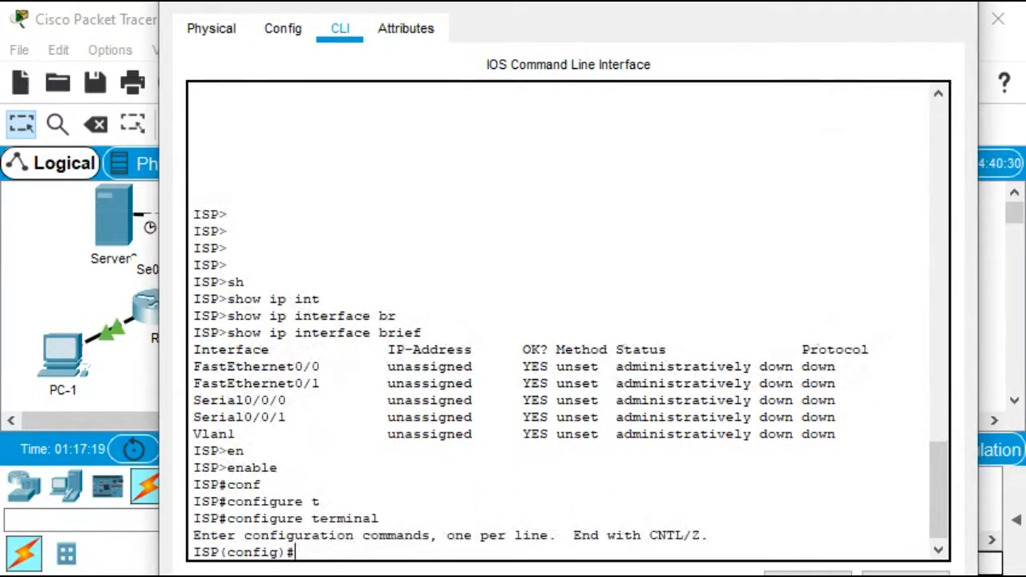
type("int")
key("Tab")
type("s")
key("Tab")
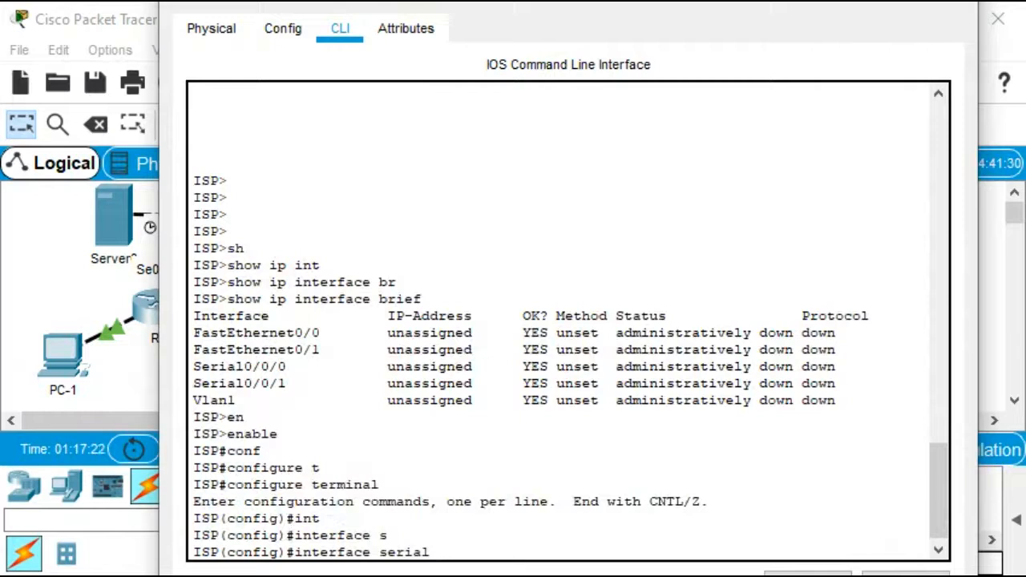
type("0/0/1")
key("Return")
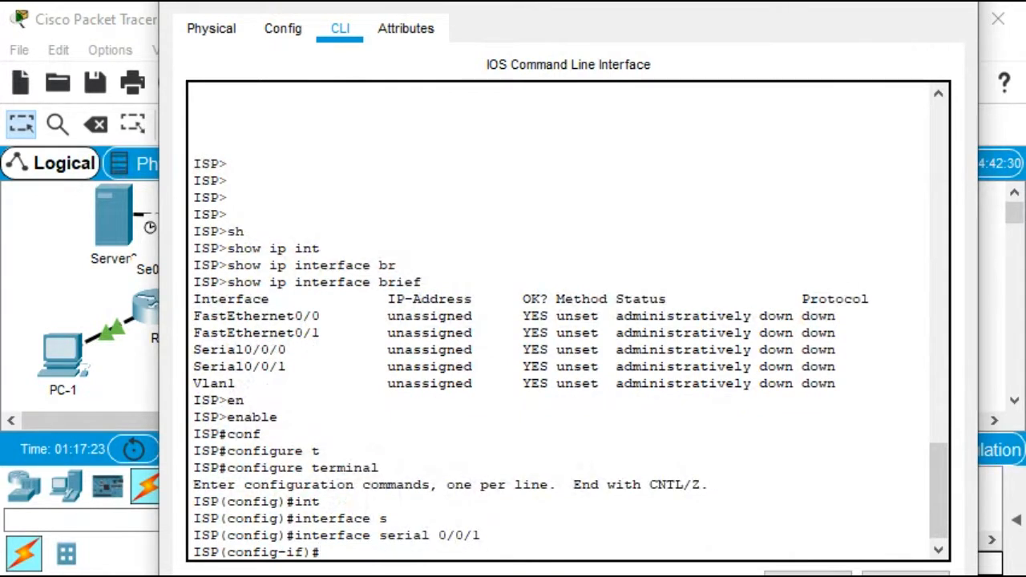
type("ip add")
key("Tab")
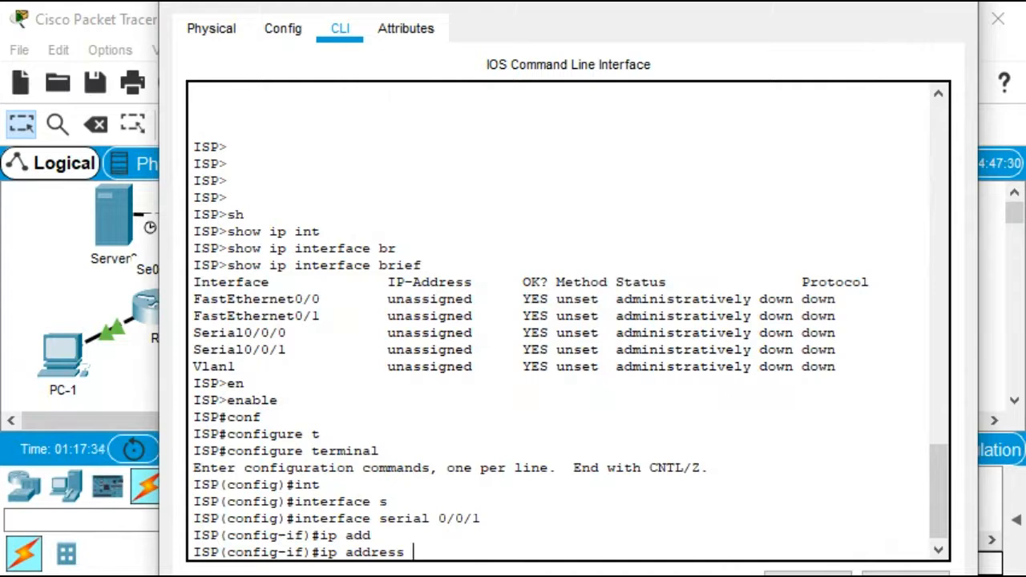
type("209.165.")
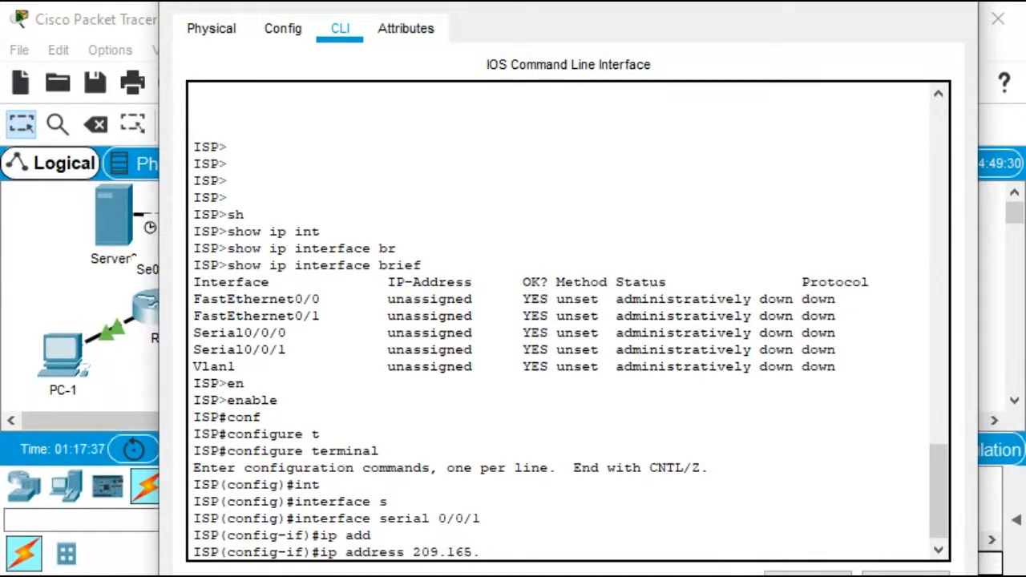
type("200.226 255.")
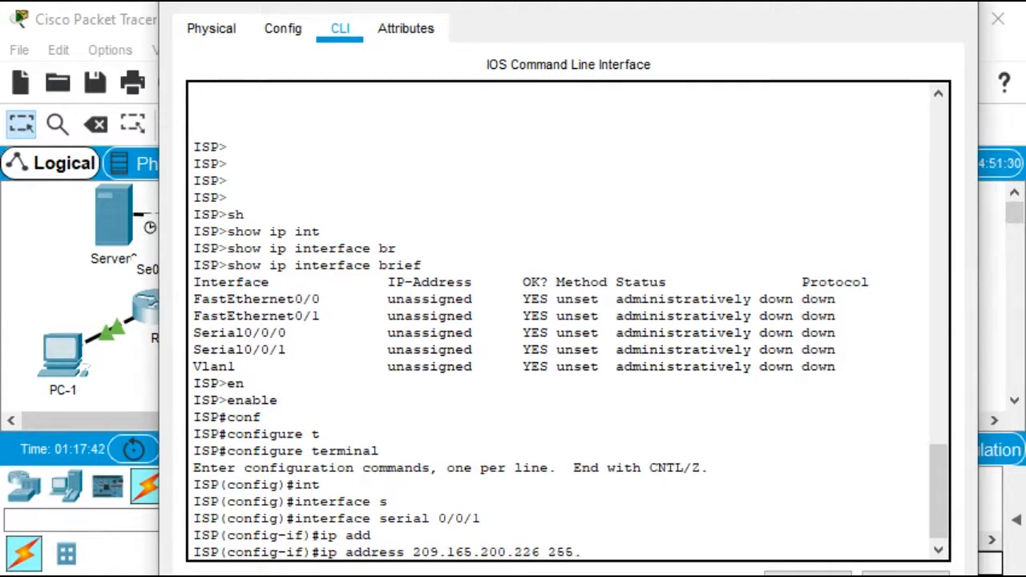
type("255.255.252")
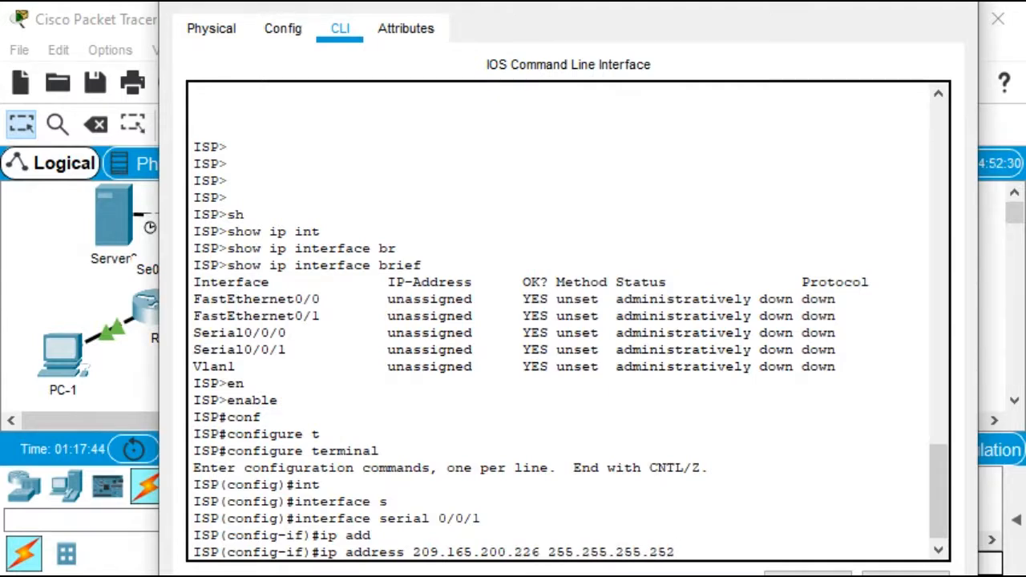
key("Return")
type("no sh")
key("Tab")
key("Return")
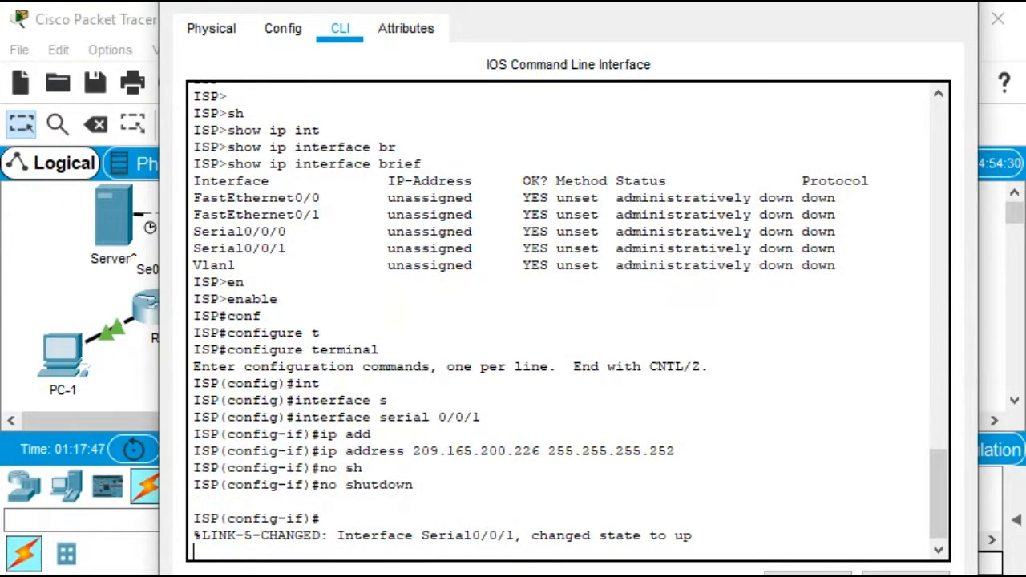
Close the ISP window, reopen R2's CLI, and leave configuration mode
left_click(952, 1)
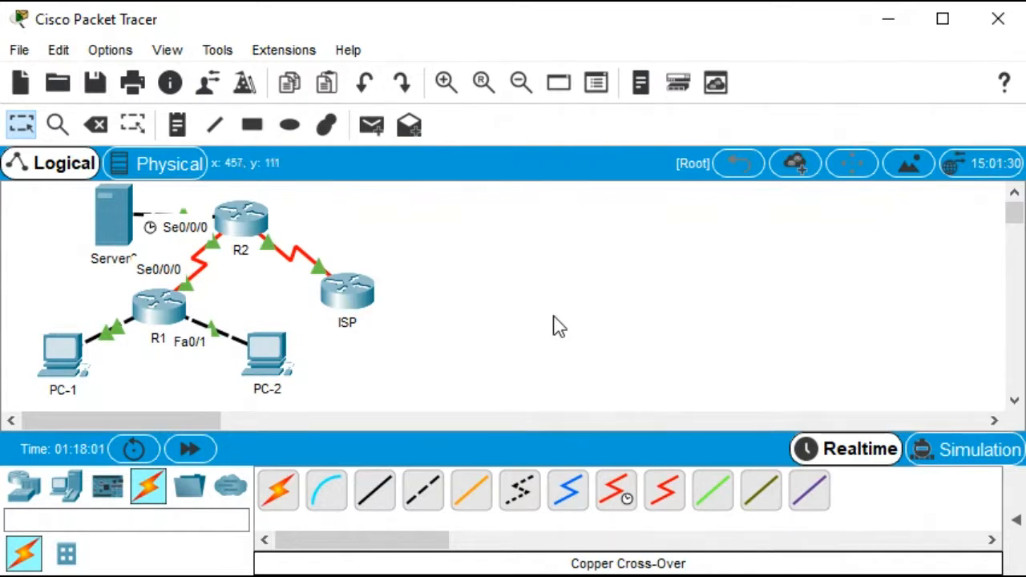
left_click(246, 225)
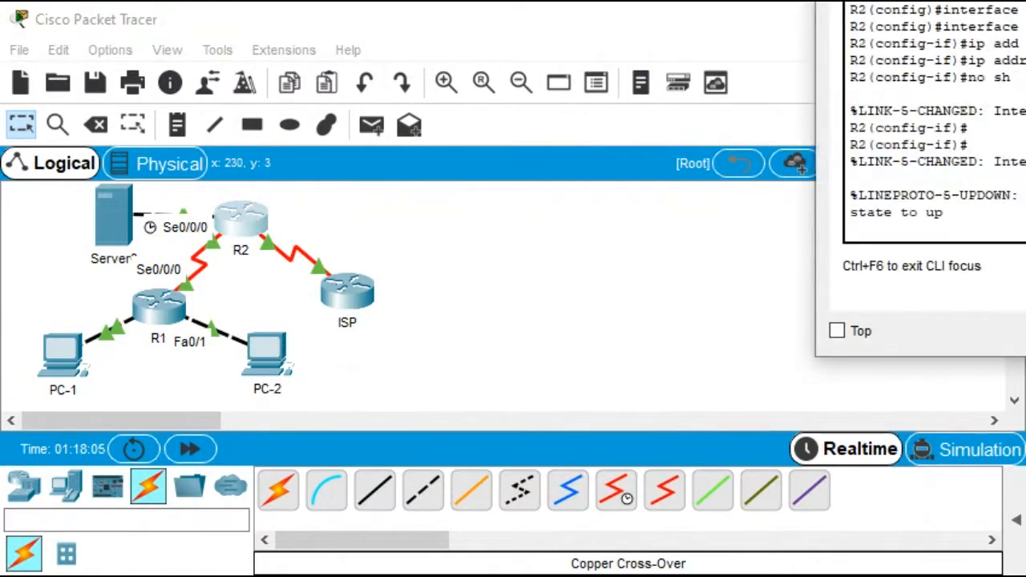
left_click_drag(1025, 0, 512, 40)
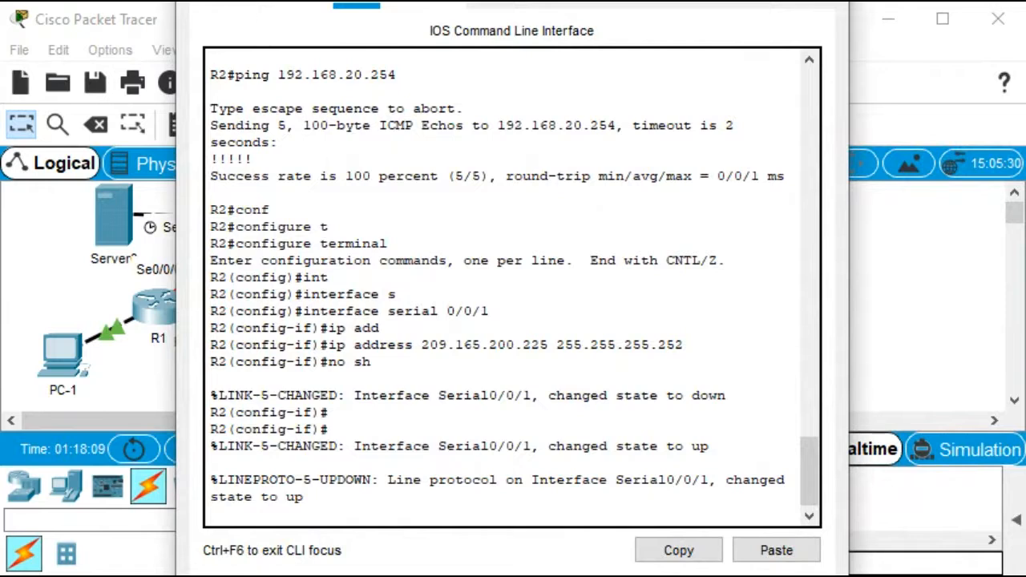
key("Return")
key("Return")
key("Return")
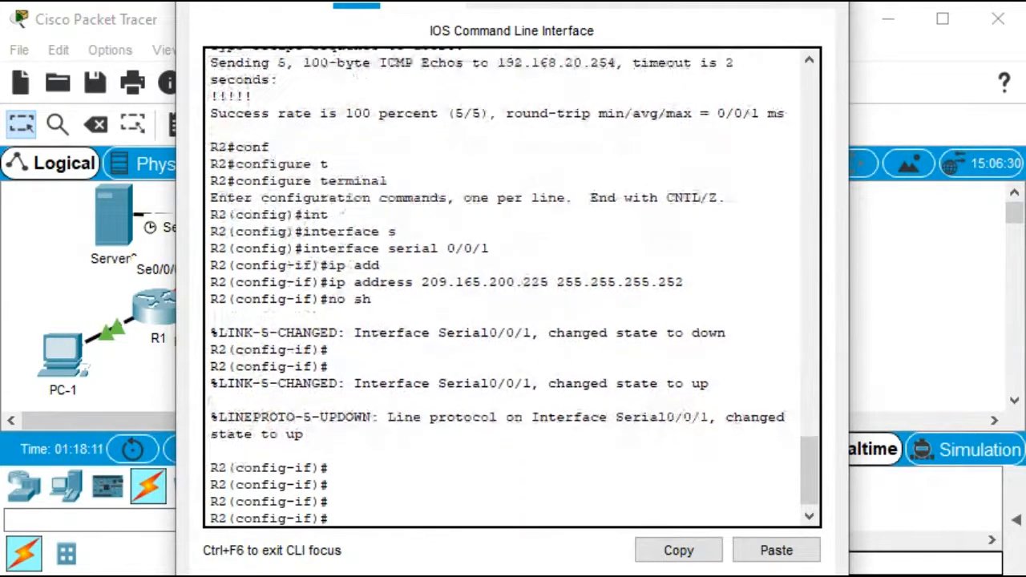
key("ctrl+z")
key("Return")
key("Return")
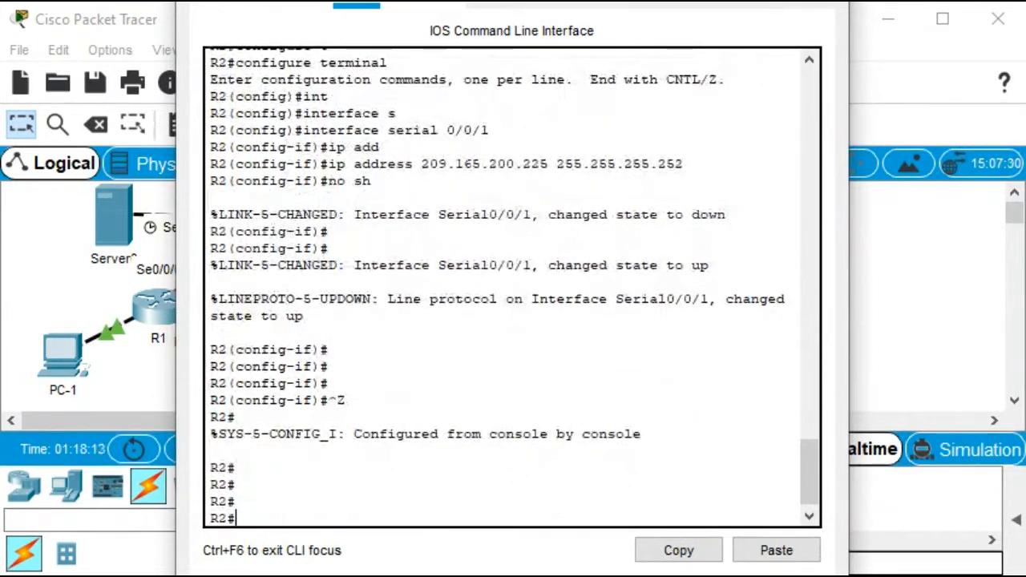
Display R2's brief IP interface summary and widen the CLI window to read it
type("sh")
key("Tab")
type("ip int")
key("Tab")
type("br")
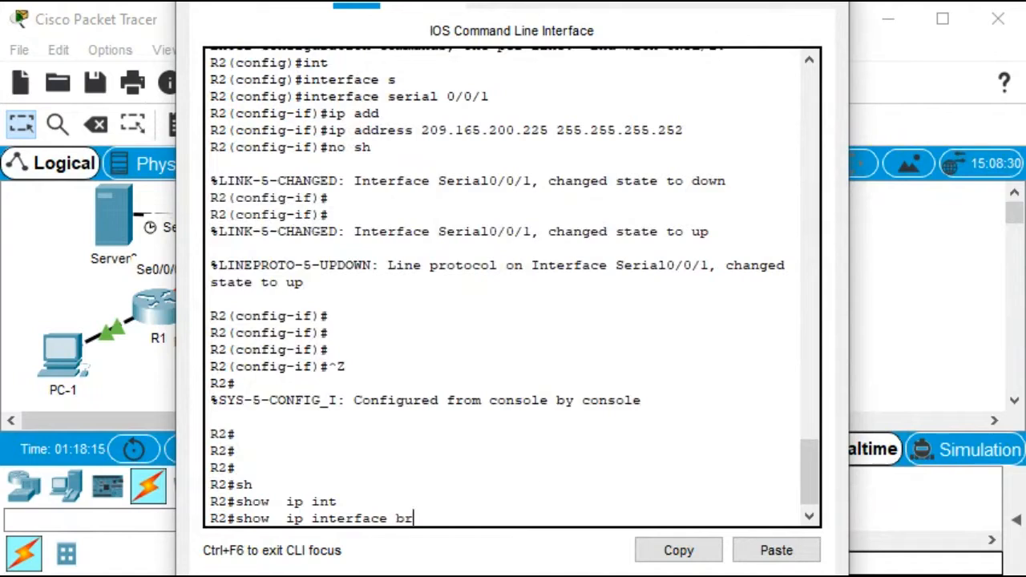
key("Tab")
key("Return")
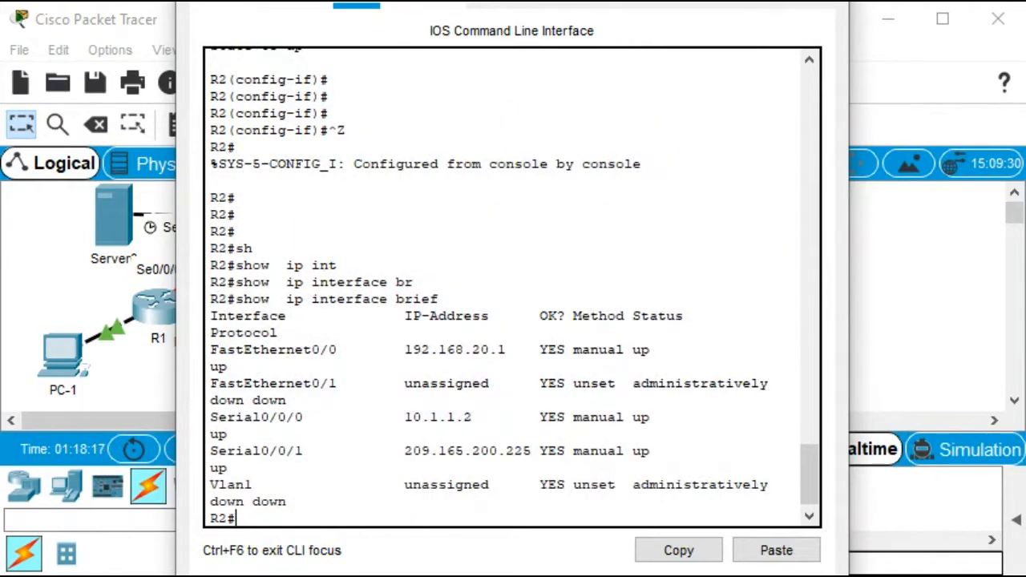
left_click_drag(170, 291, 1, 313)
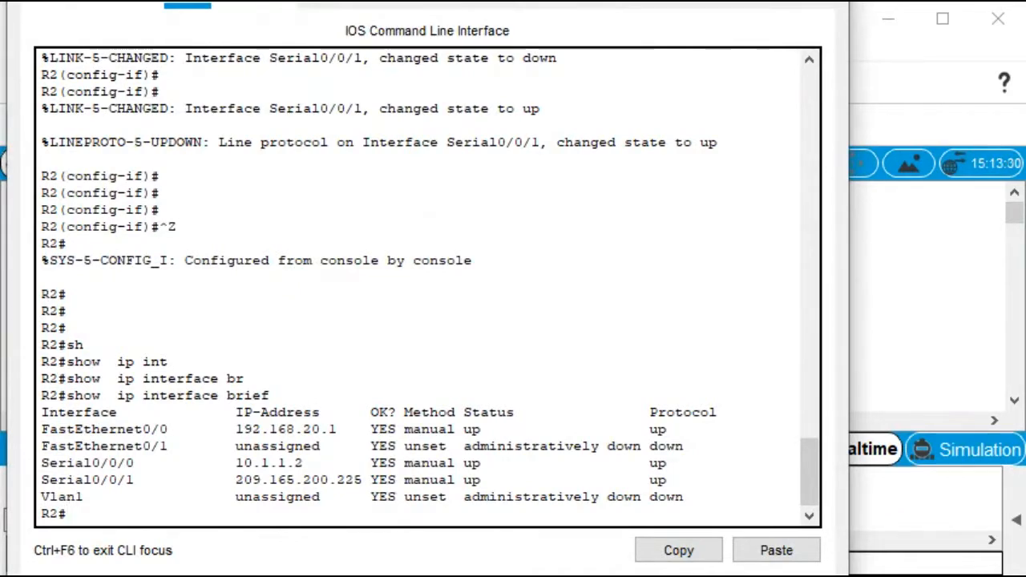
Ping the ISP serial address 209.165.200.226 from R2, then return to the topology workspace
type("pi")
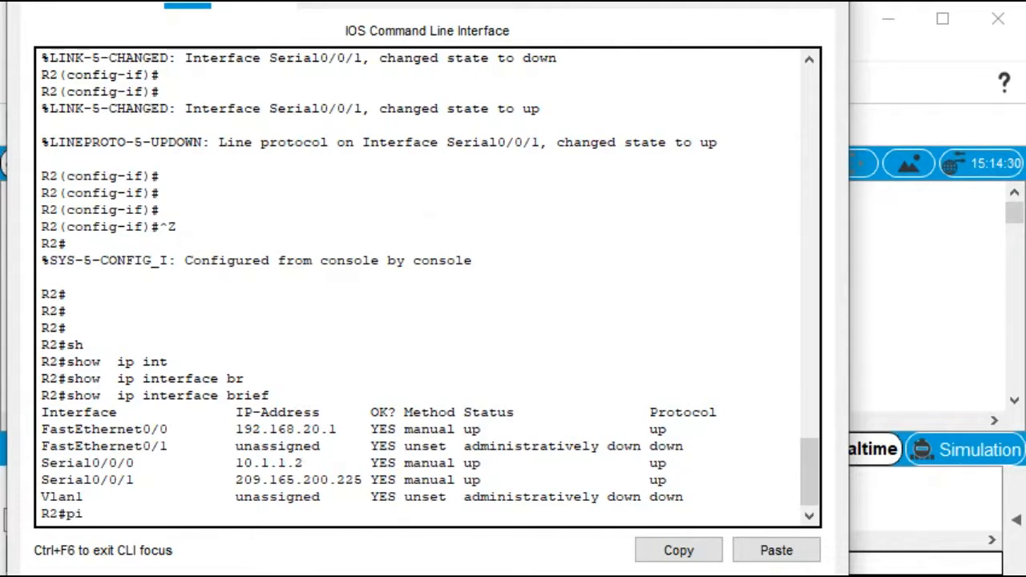
type("ng 209.165")
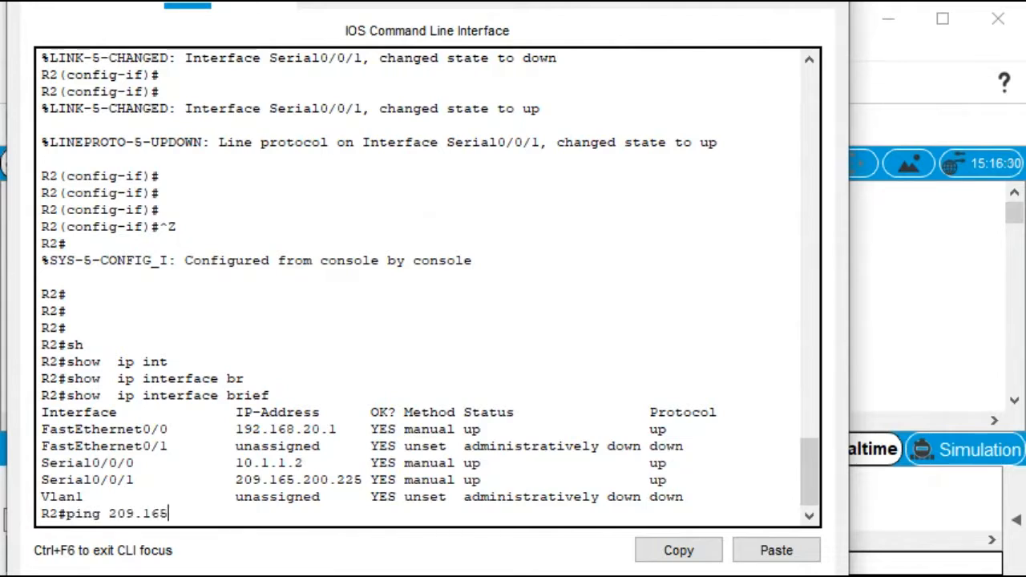
type(".200")
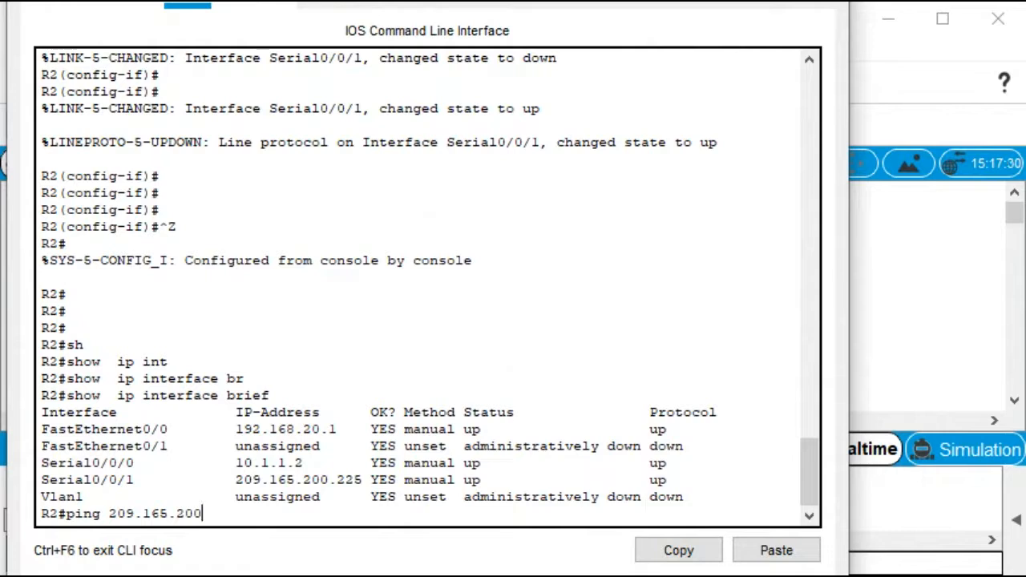
type(".226")
key("Return")
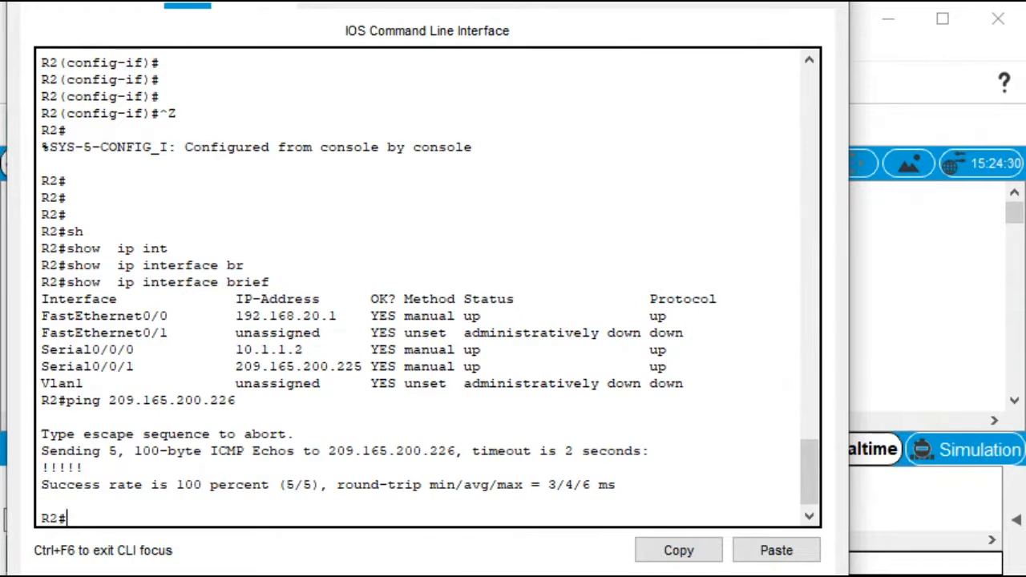
left_click(904, 191)
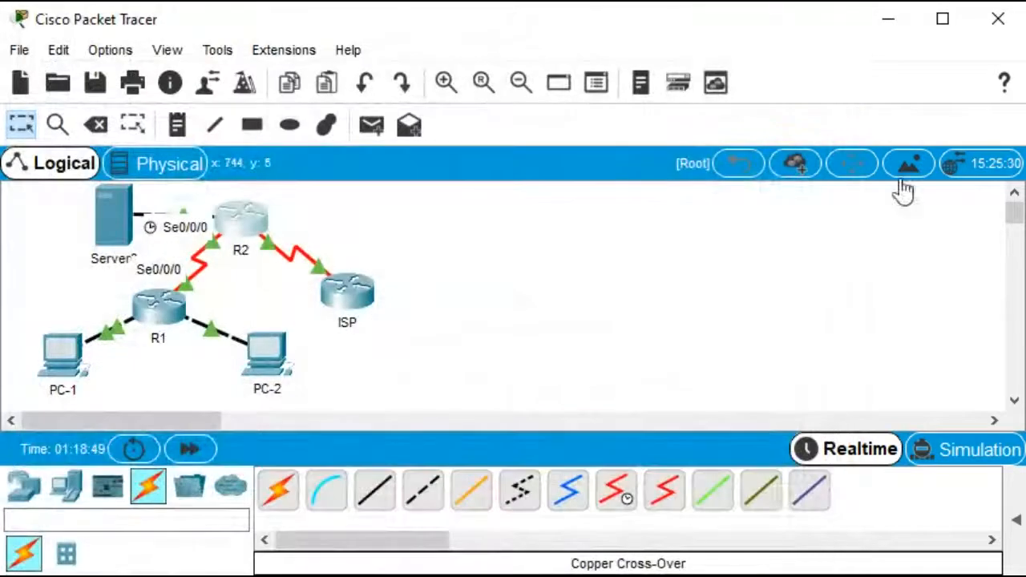
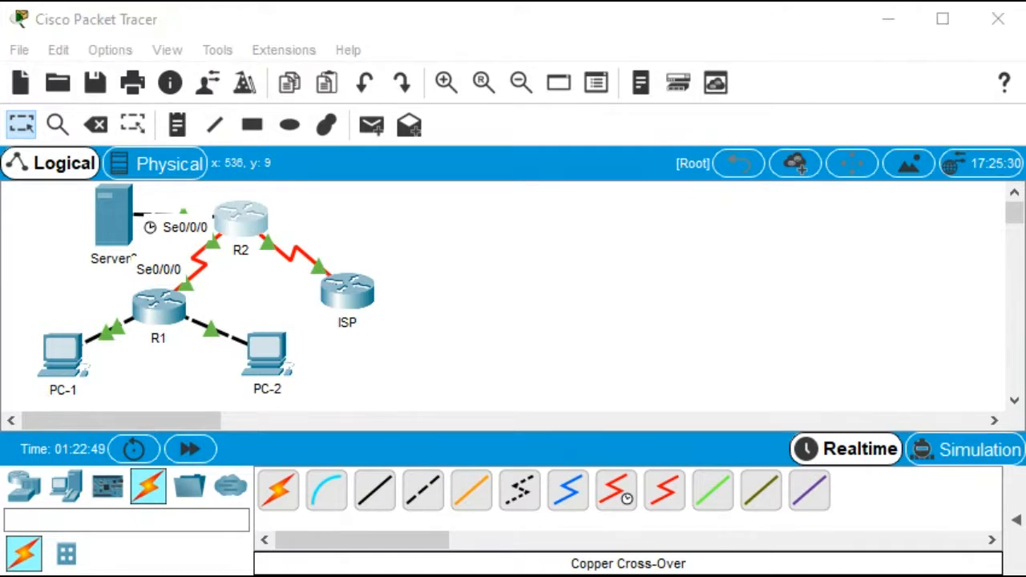
left_click(69, 355)
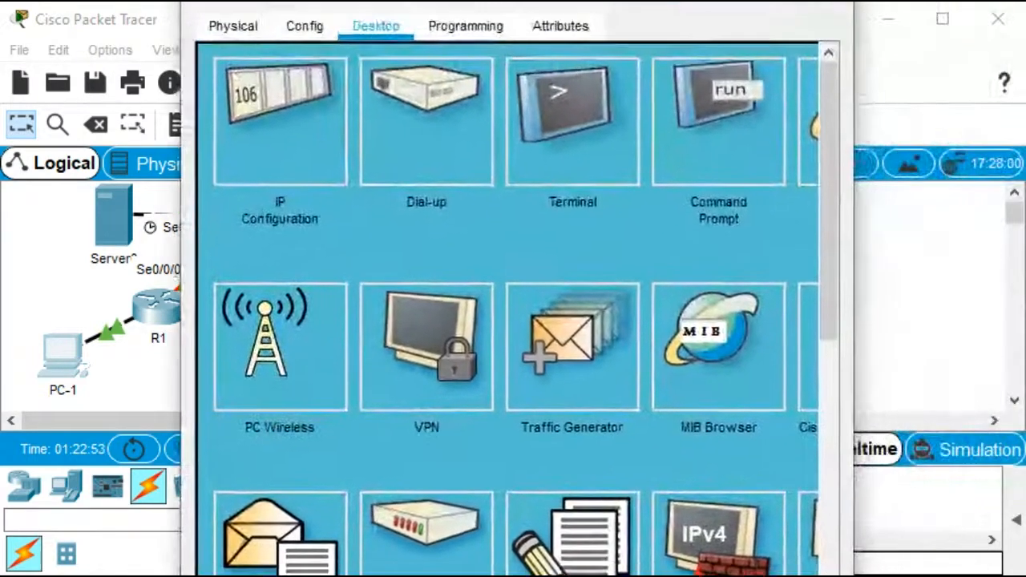
left_click_drag(460, 1, 451, 23)
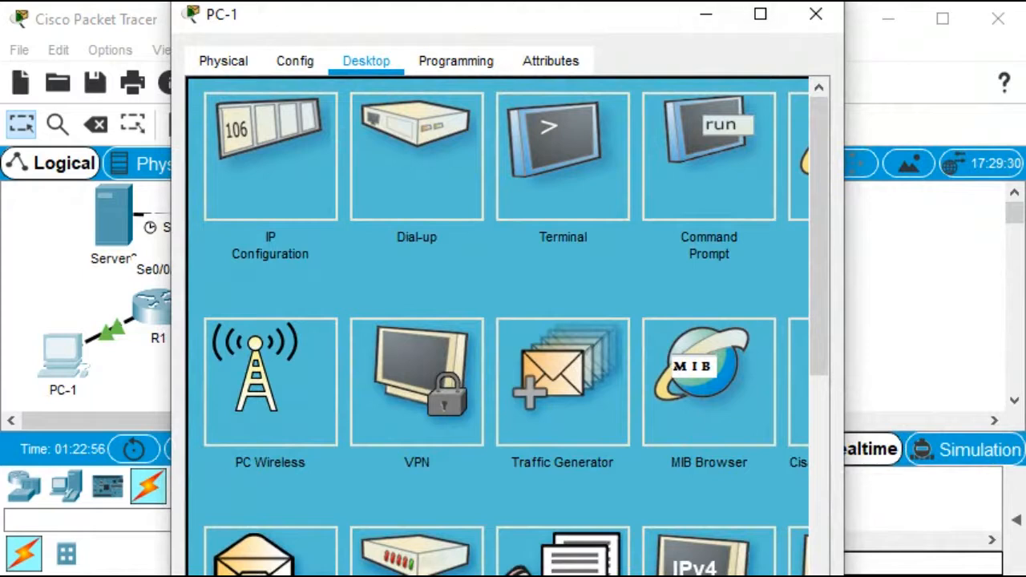
left_click(816, 14)
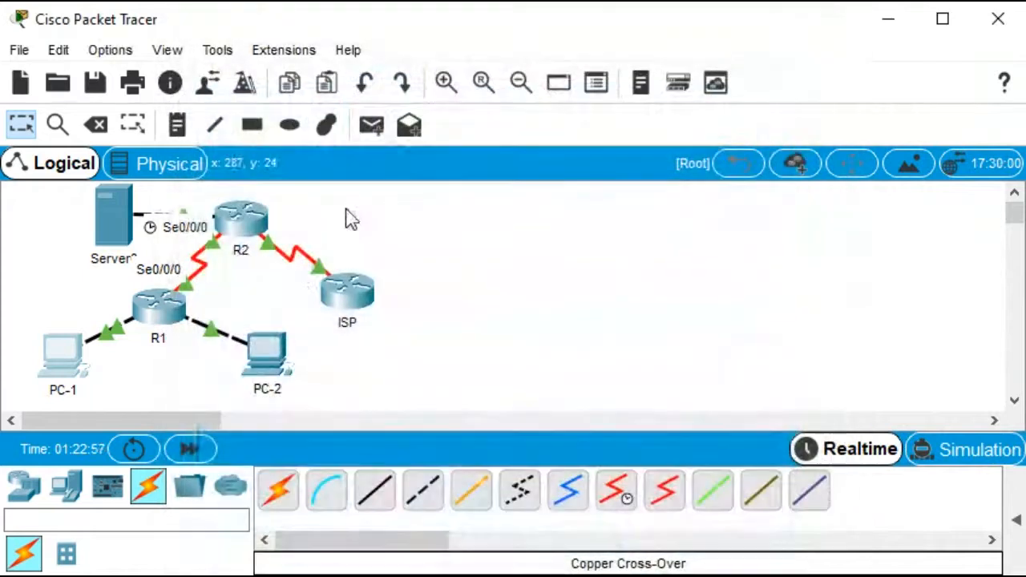
Open R1's CLI and enter global configuration mode
left_click(175, 317)
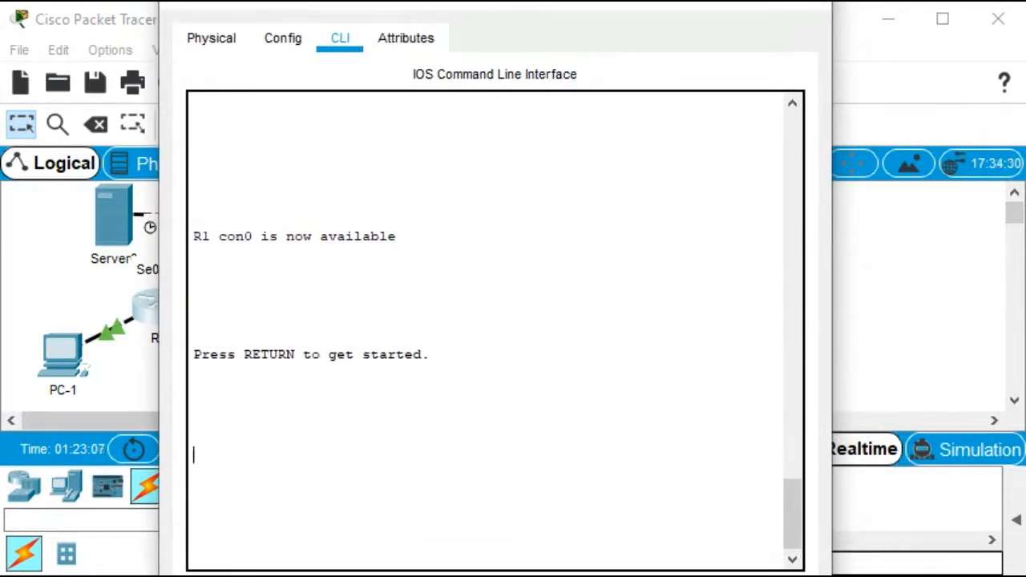
key("Return")
key("Return")
key("Return")
key("Return")
key("Return")
key("Return")
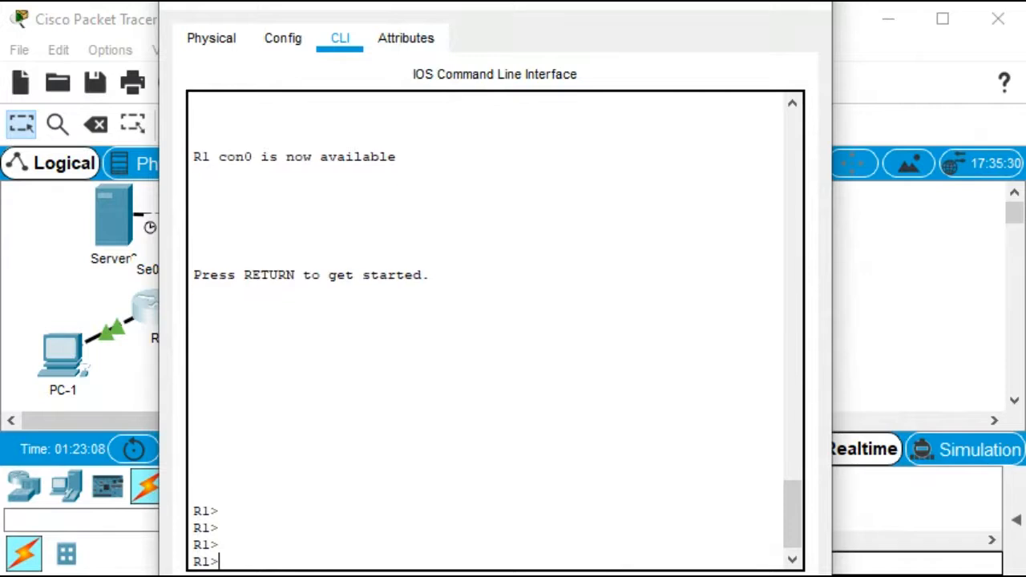
type("en")
key("Tab")
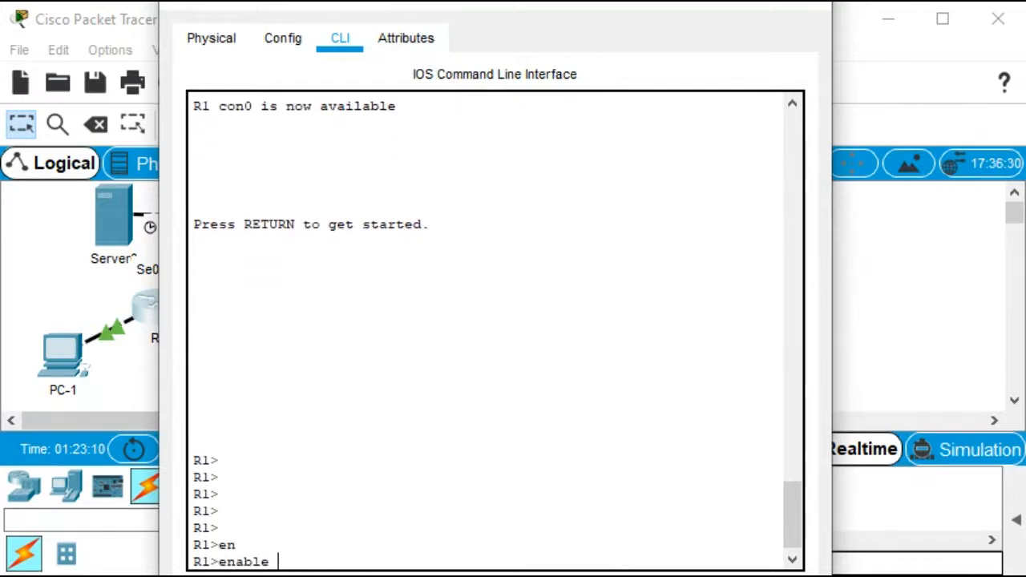
key("Return")
type("conf")
key("Tab")
type("t")
key("Tab")
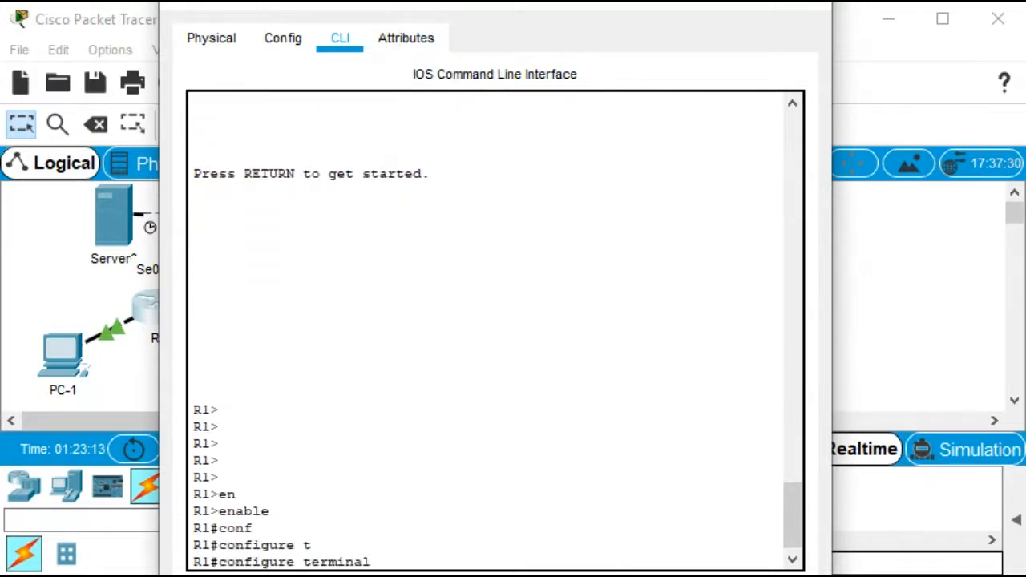
key("Return")
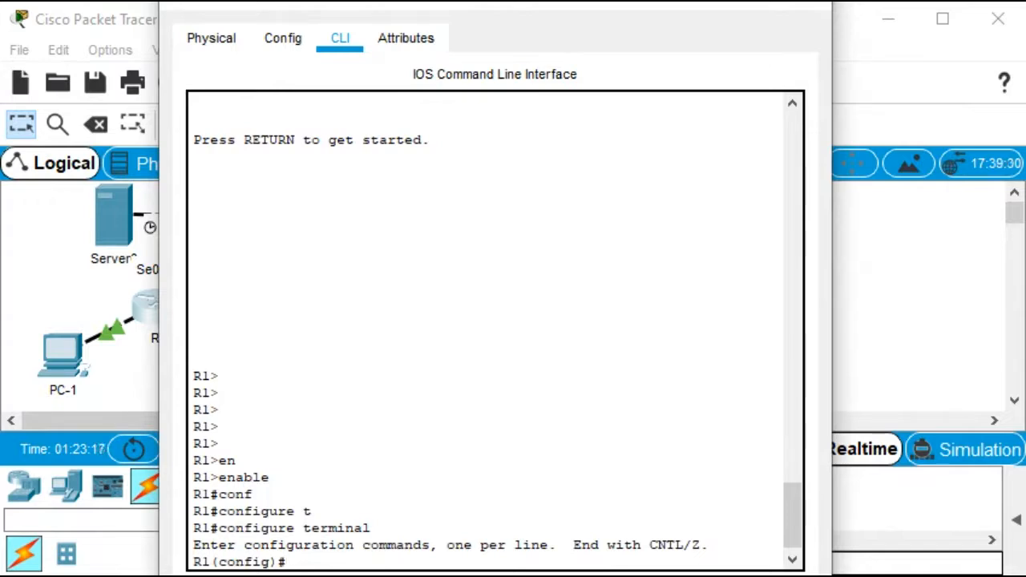
Start the RIP routing process on R1 and set it to version 2
type("router rip")
key("Return")
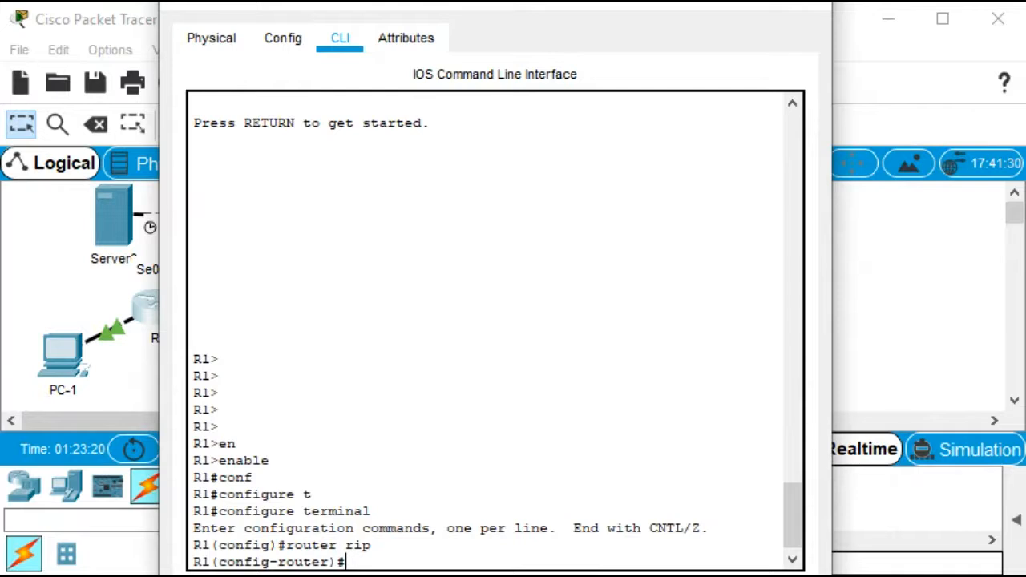
type("ver")
key("Tab")
type("2")
key("Return")
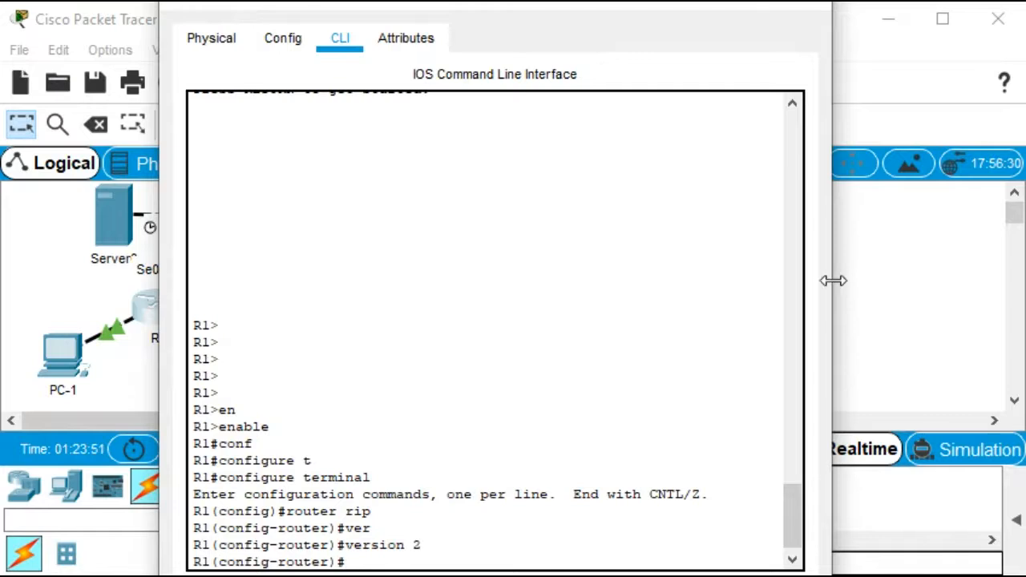
Widen R1's CLI window and advertise network 10.0.0.0 in R1's RIP process
left_click_drag(833, 281, 1001, 282)
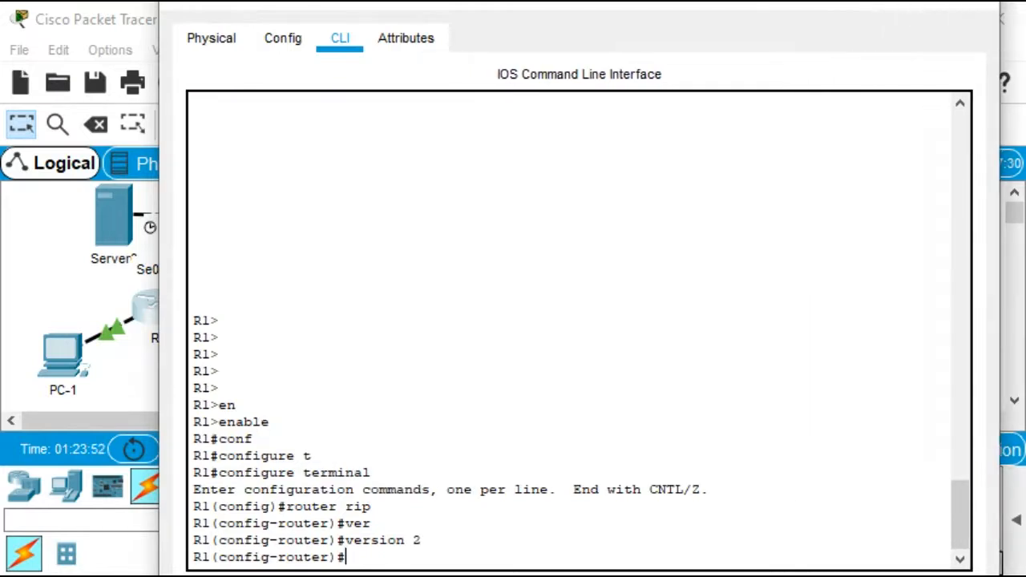
left_click_drag(497, 2, 555, 7)
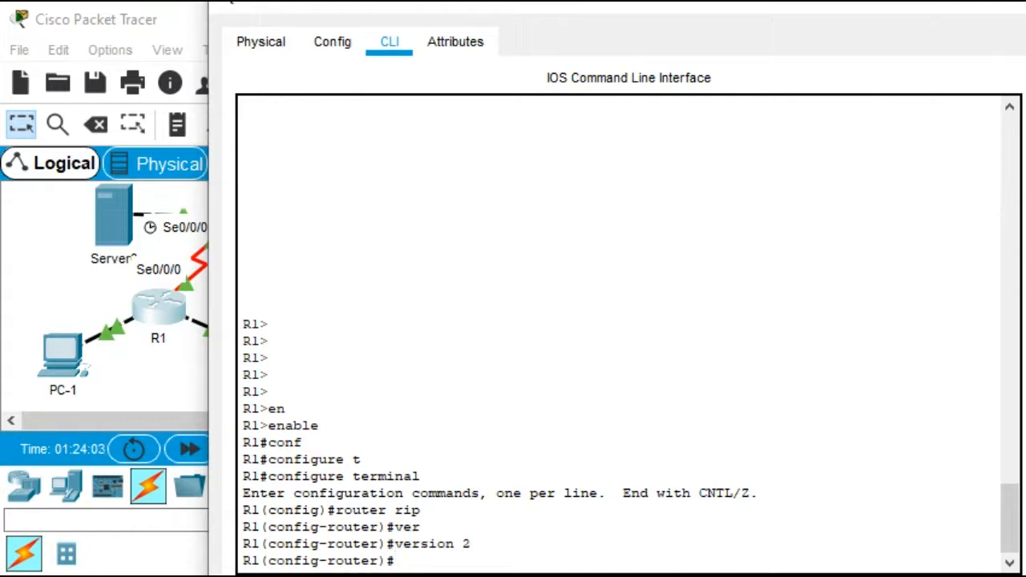
type("net")
key("Return")
type("network 10")
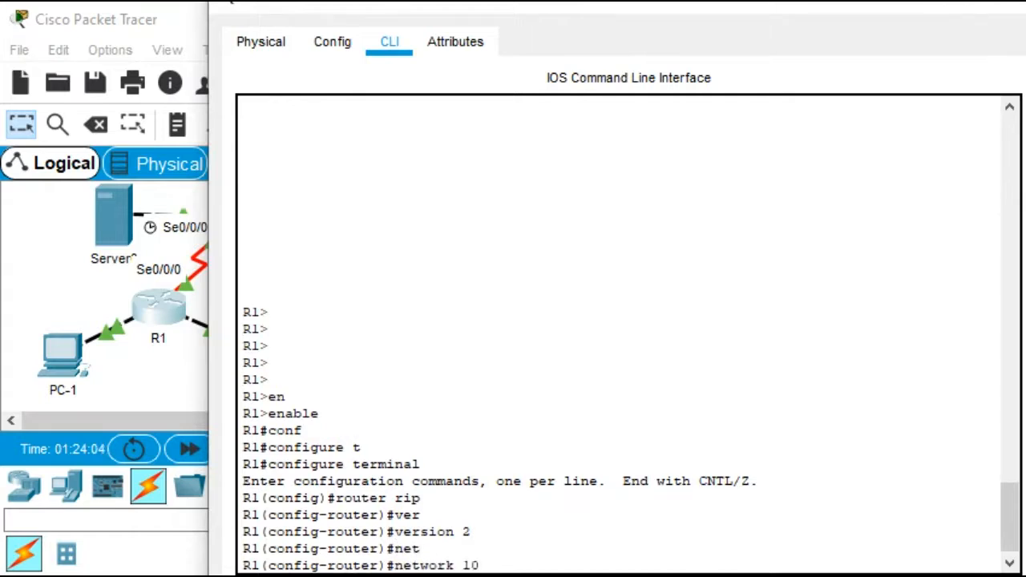
type(".0.0.0")
key("Return")
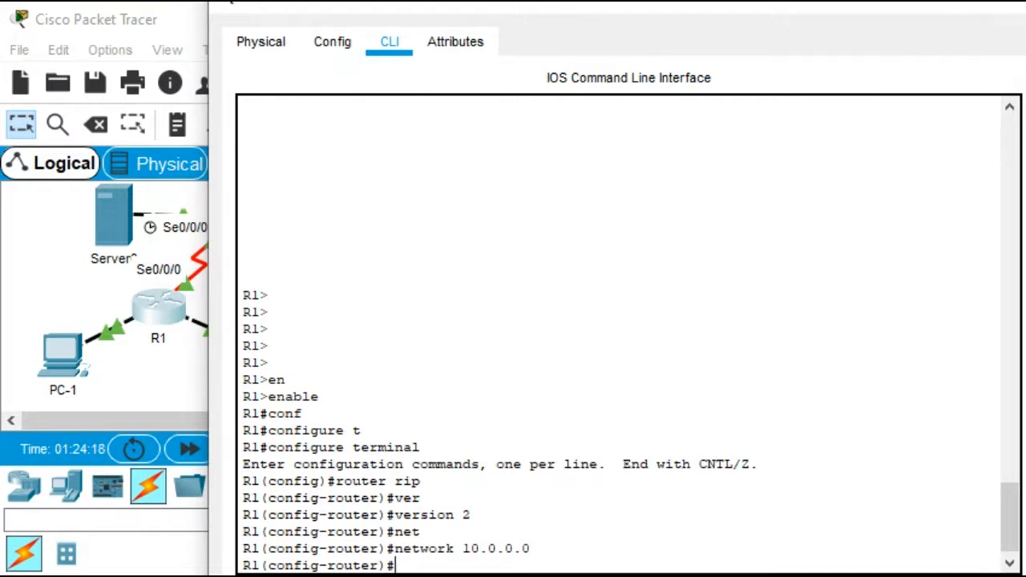
Add networks 192.168.10.0 and 192.168.20.0 to R1's RIP process
type("net")
key("Tab")
type("19")
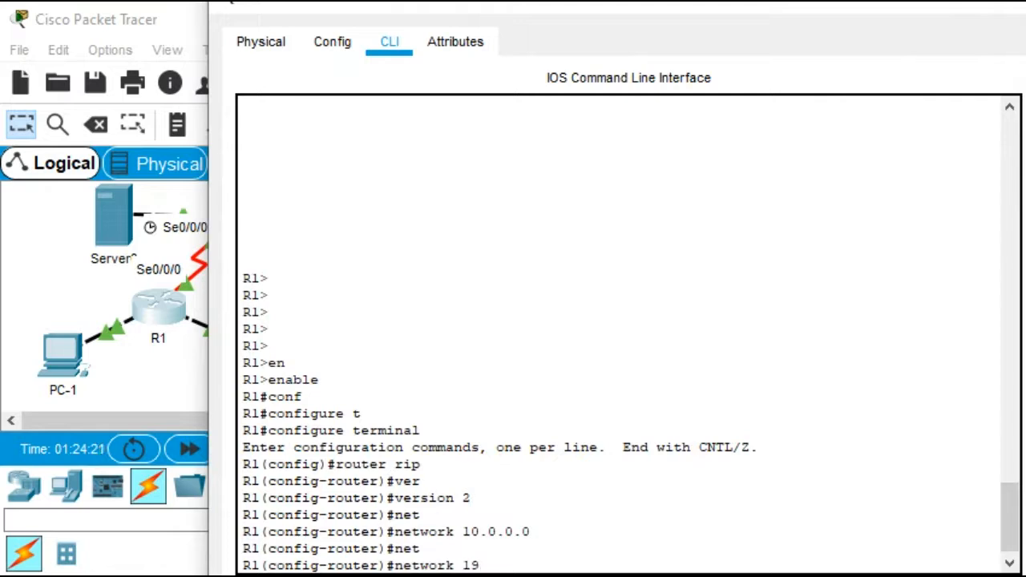
type("2.168.10.0")
key("Return")
key("Up")
key("BackSpace")
key("BackSpace")
key("BackSpace")
key("BackSpace")
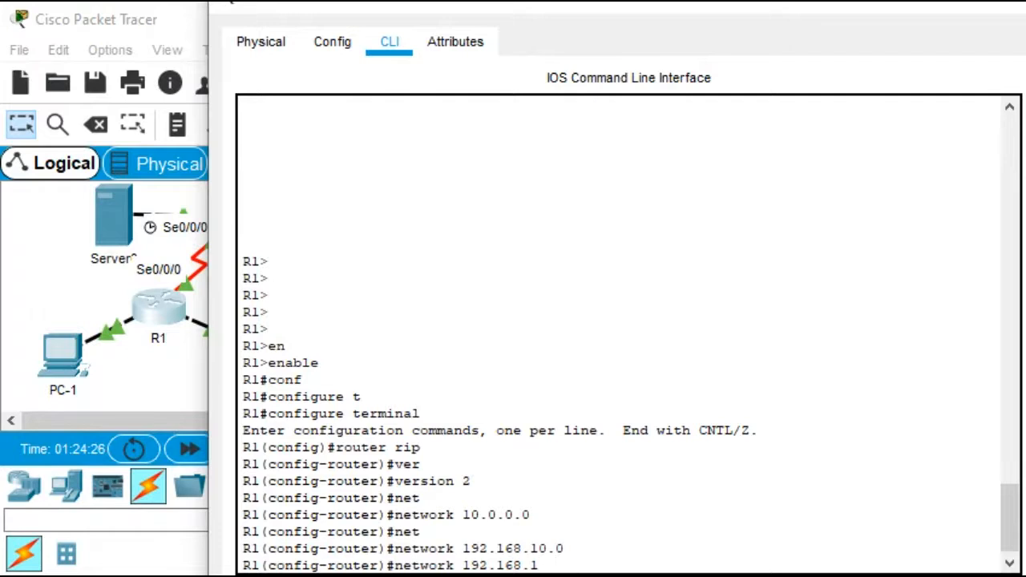
type("20.0")
key("Return")
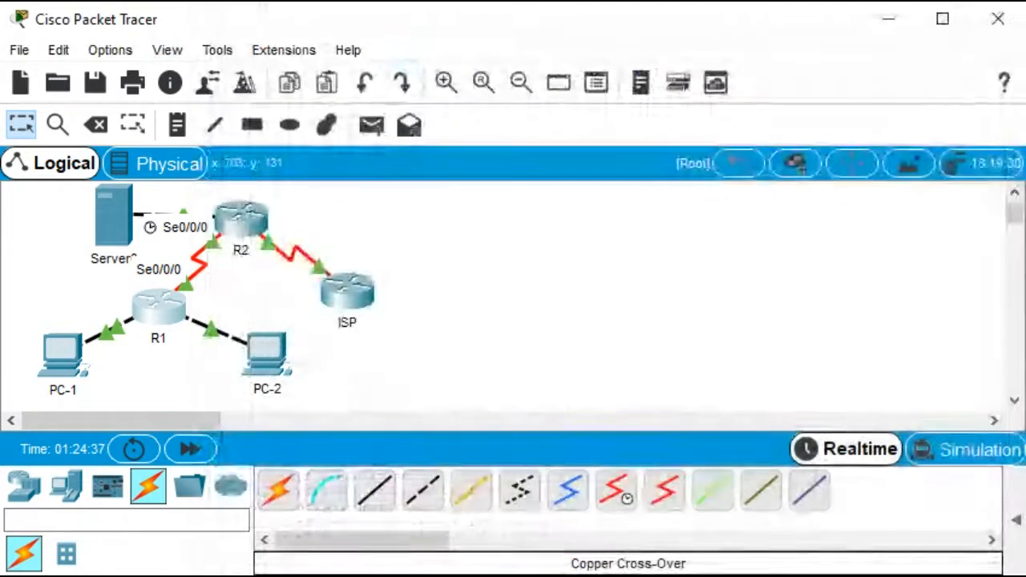
Close R1's window, reopen and enlarge R2's CLI, and enter global configuration mode
left_click(1011, 7)
left_click(240, 233)
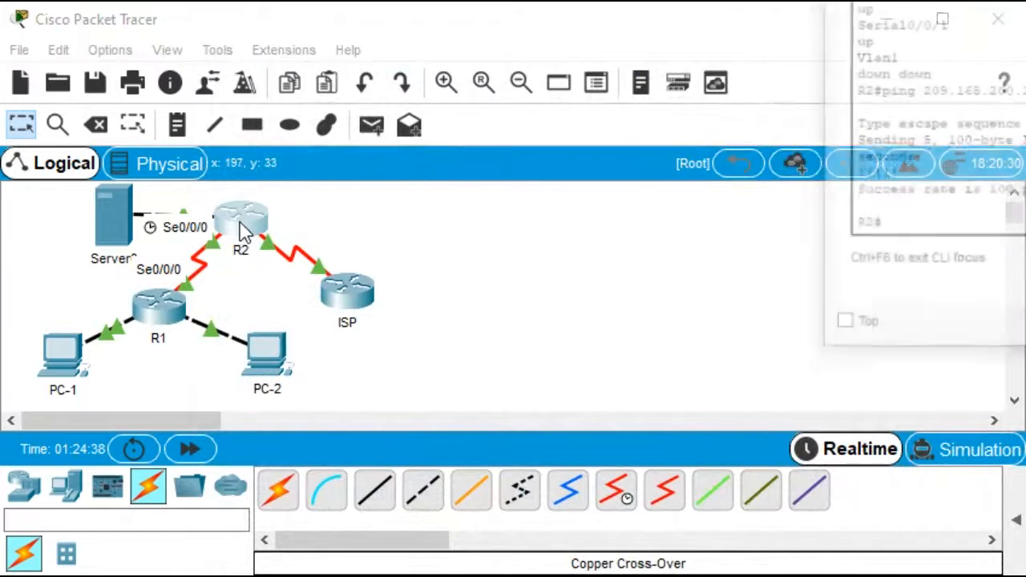
left_click_drag(802, 4, 389, 3)
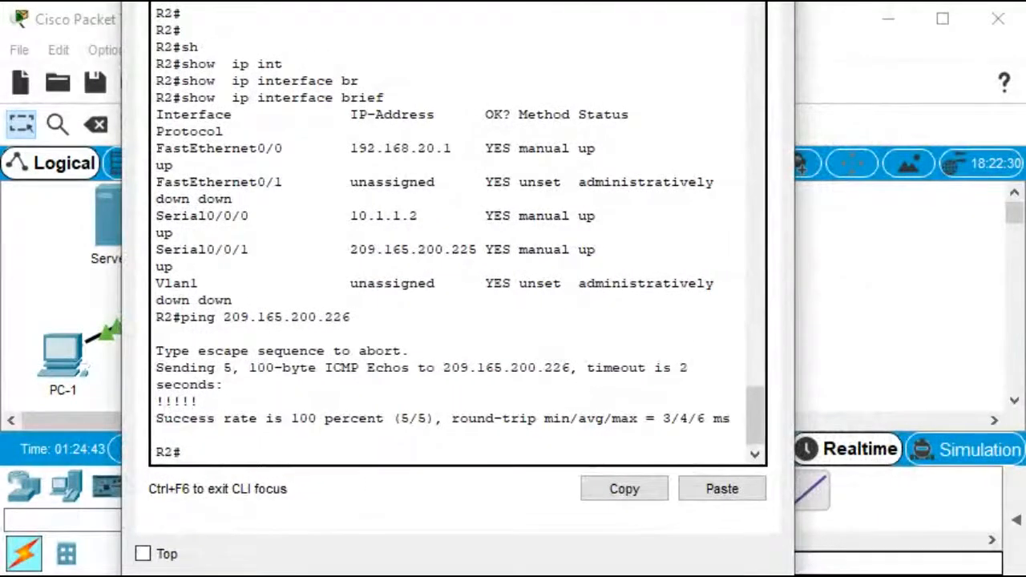
left_click_drag(794, 229, 1024, 199)
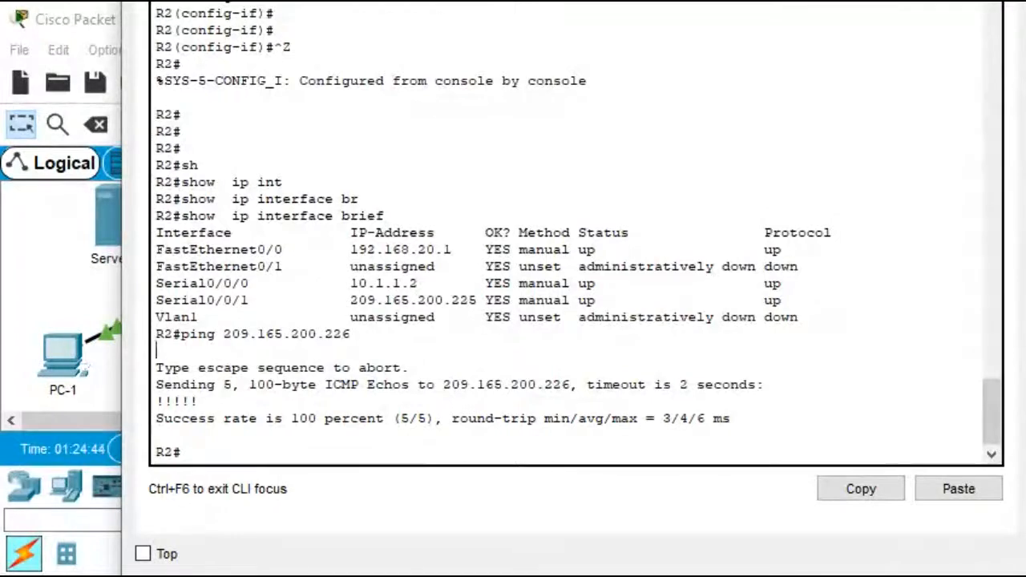
key("Return")
key("Return")
key("Return")
key("Return")
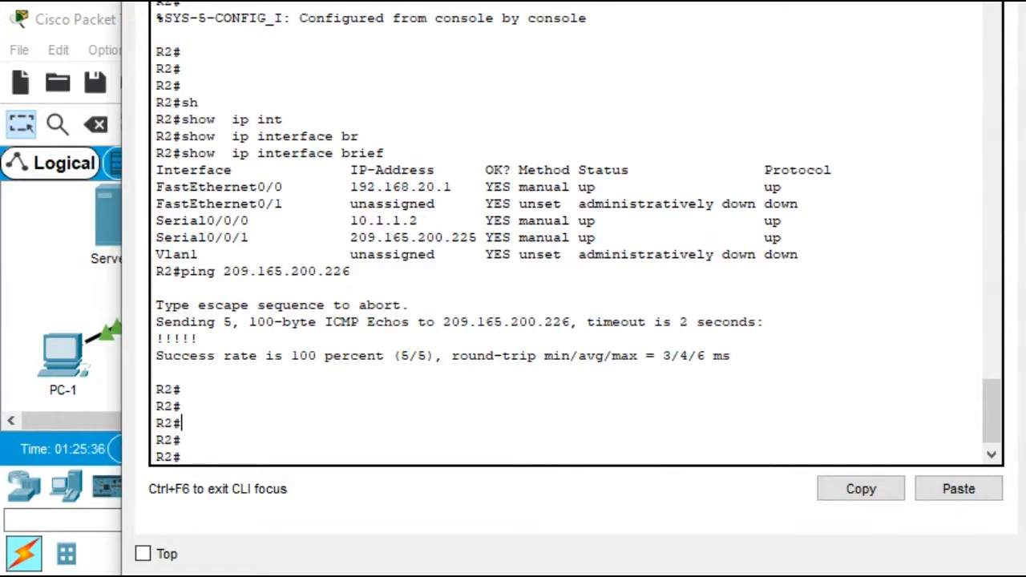
type("conr")
key("Tab")
key("BackSpace")
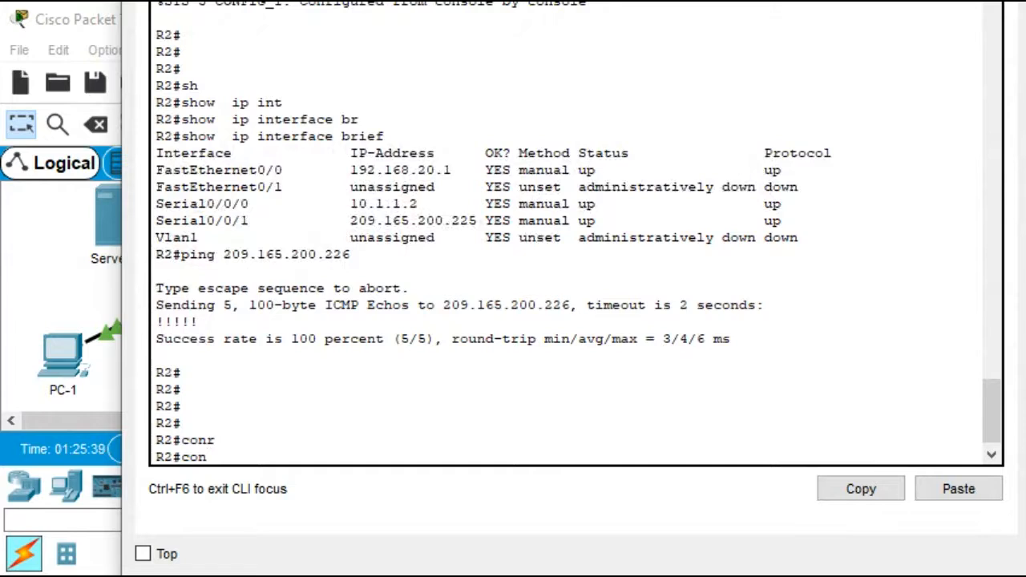
type("t")
key("Tab")
key("BackSpace")
type("f")
key("Tab")
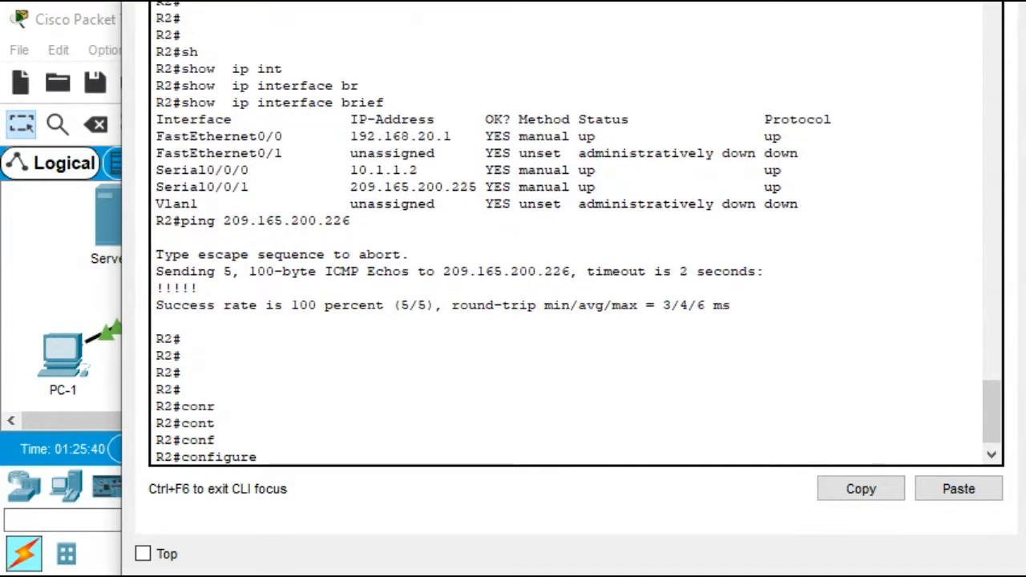
type("t")
key("Tab")
key("Return")
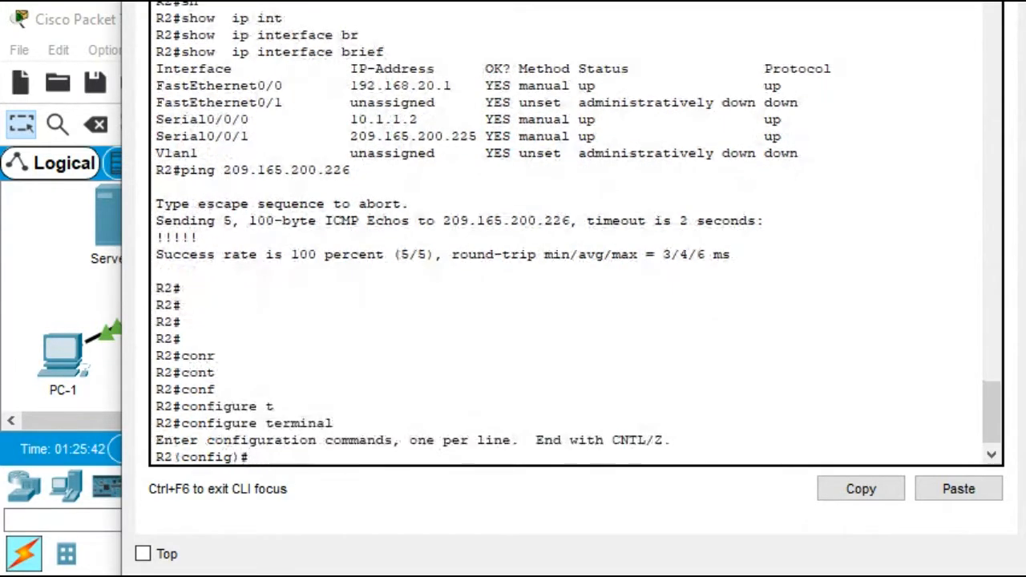
Start the RIP routing process on R2 and set it to version 2
type("router rip")
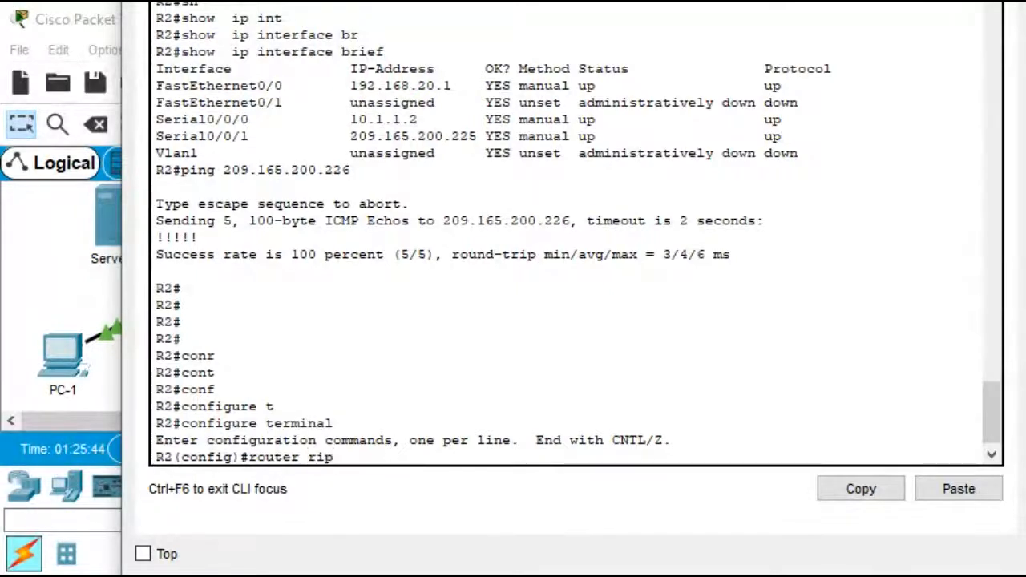
key("Return")
type("n")
key("BackSpace")
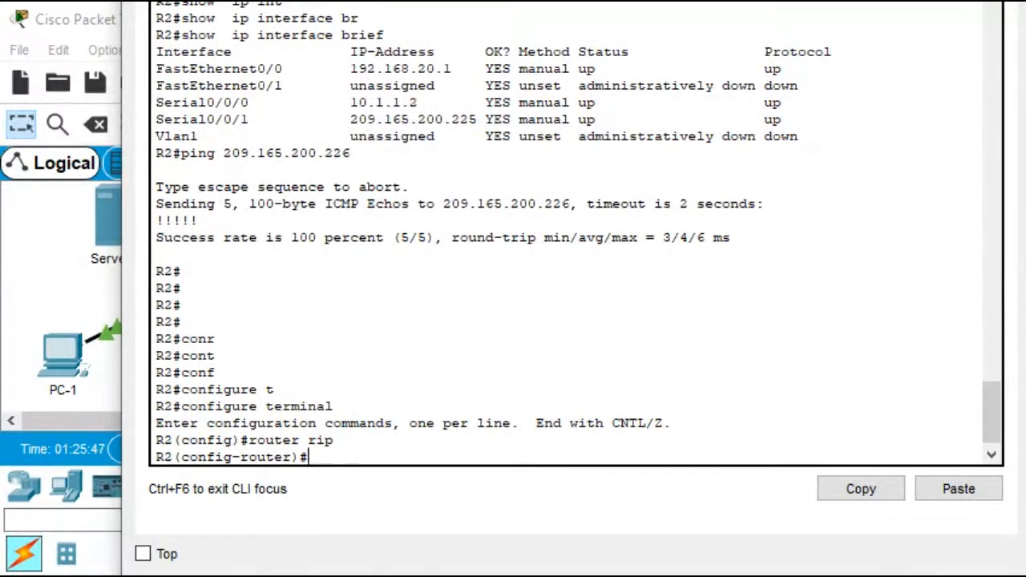
type("ver")
key("Tab")
type("2")
key("Return")
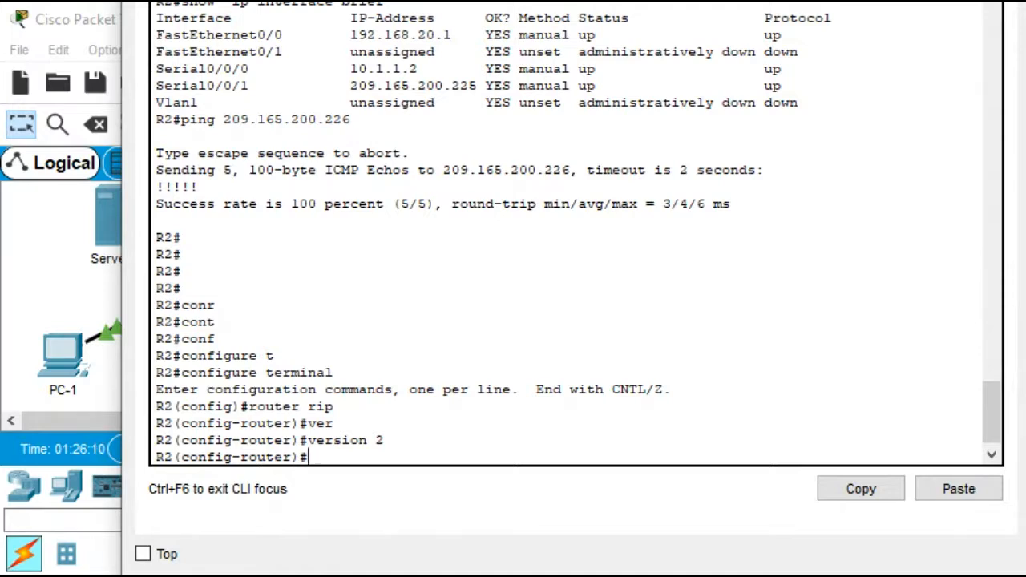
Advertise networks 10.0.0.0 and 192.168.20.0 in R2's RIP process
type("net")
key("Tab")
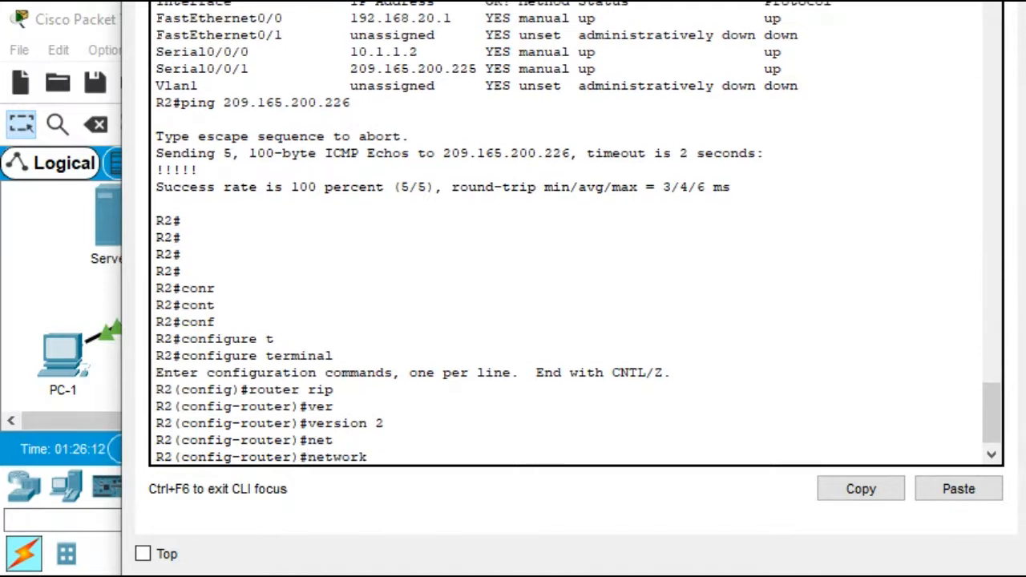
type("10.0.0.0")
key("Return")
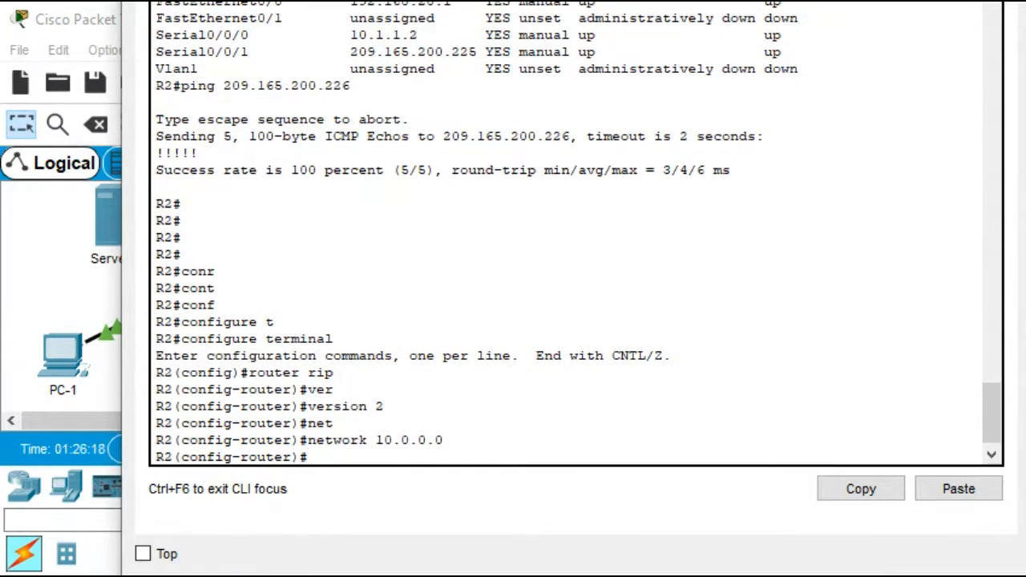
type("net")
key("Tab")
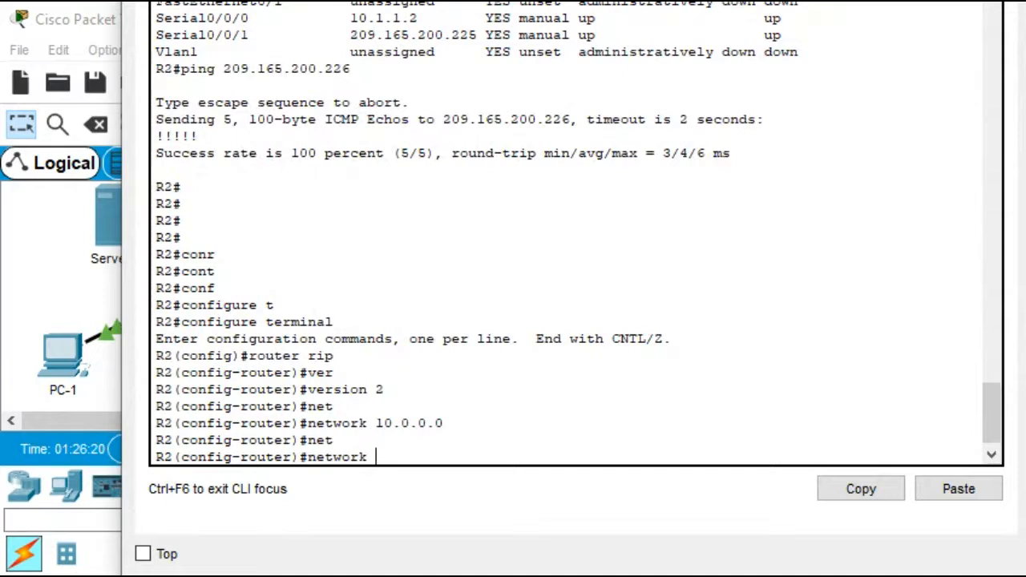
type("192.168.20")
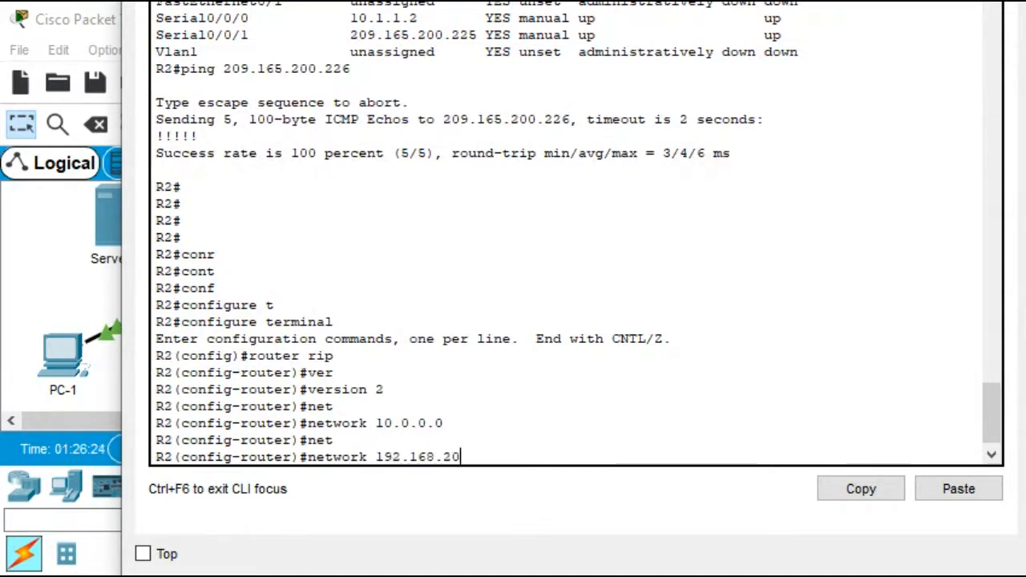
type(".0")
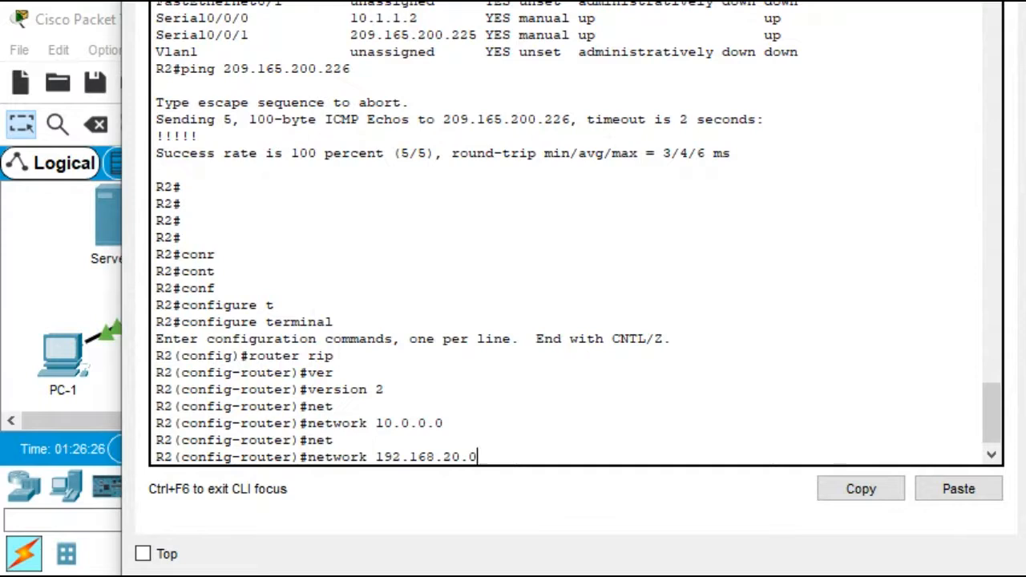
key("Return")
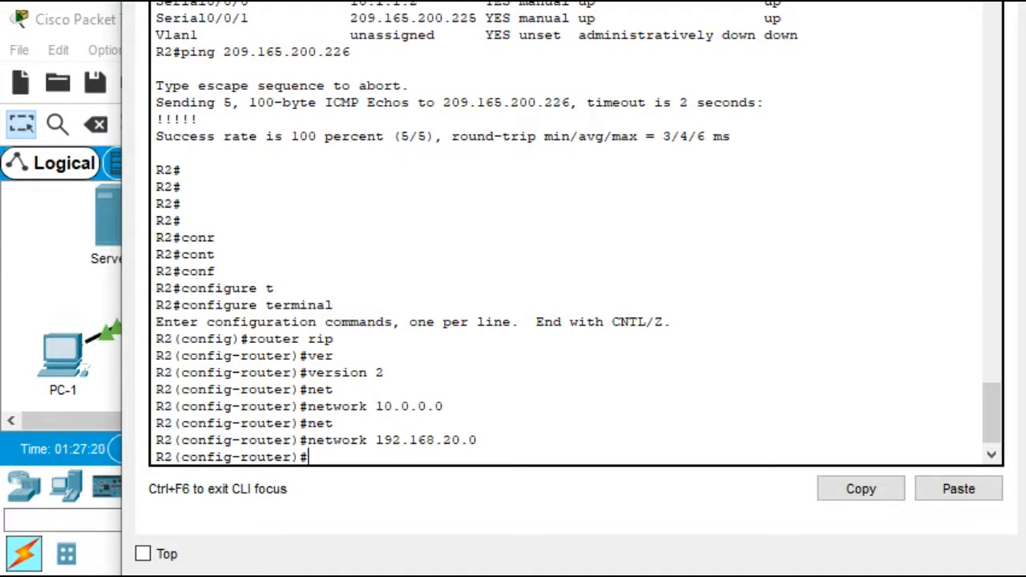
Make R2's RIP process originate a default route with default-information originate
type("defau")
key("Tab")
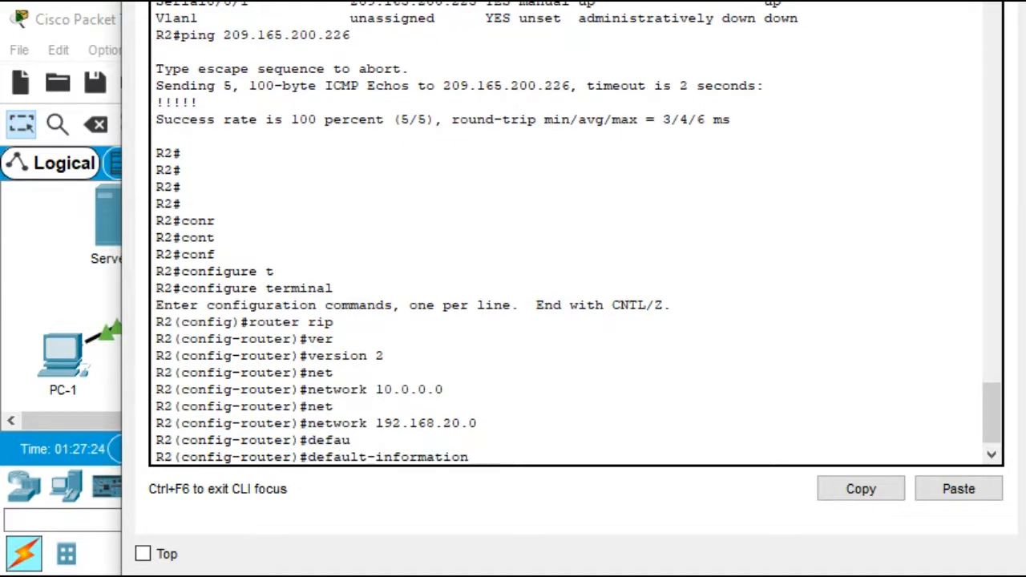
type("or")
key("Tab")
key("Return")
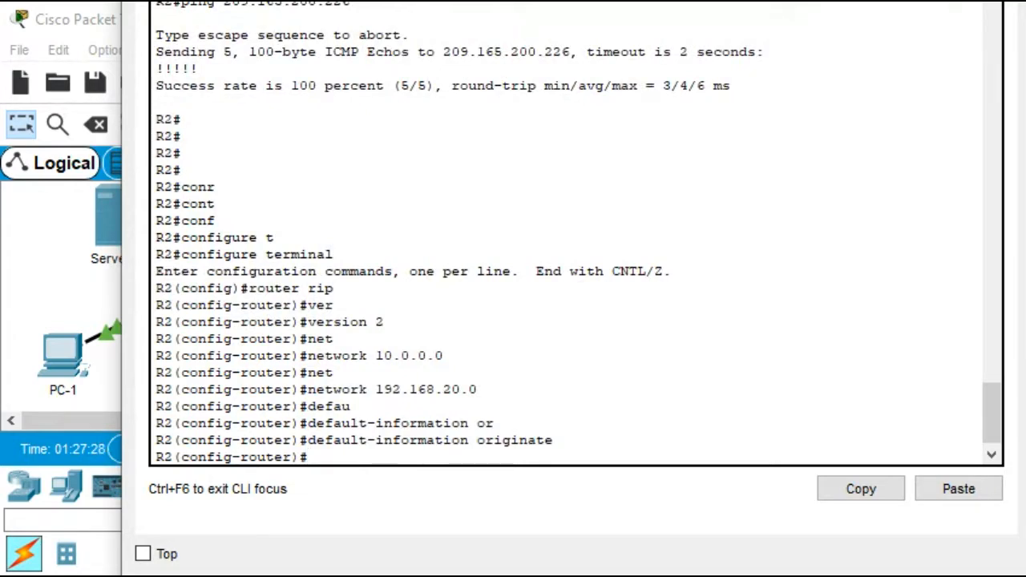
Return to global configuration mode on R2 and add a default static route 0.0.0.0 0.0.0.0 out Serial 0/0/1
key("ctrl+z")
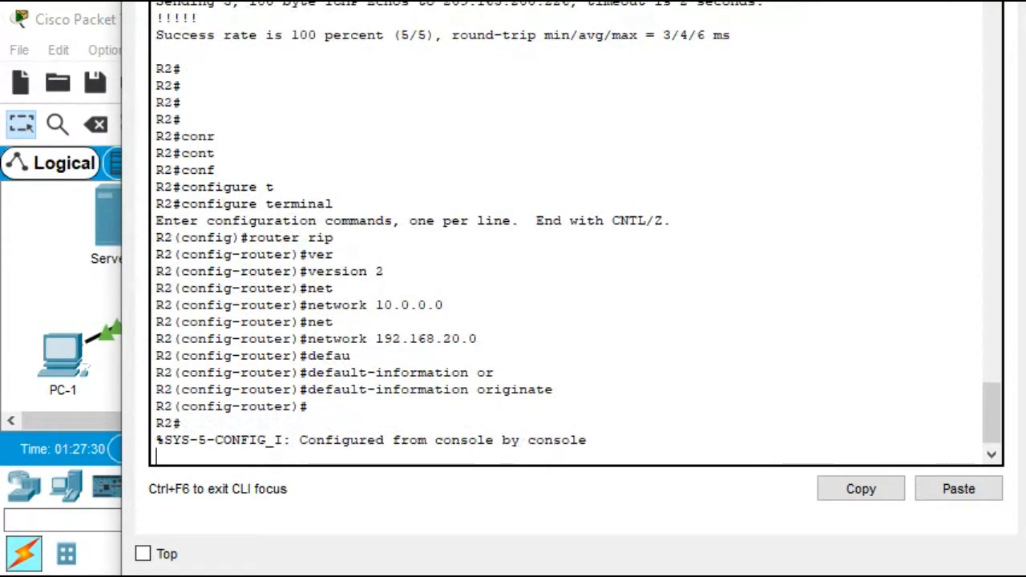
key("Return")
type("conf")
key("Tab")
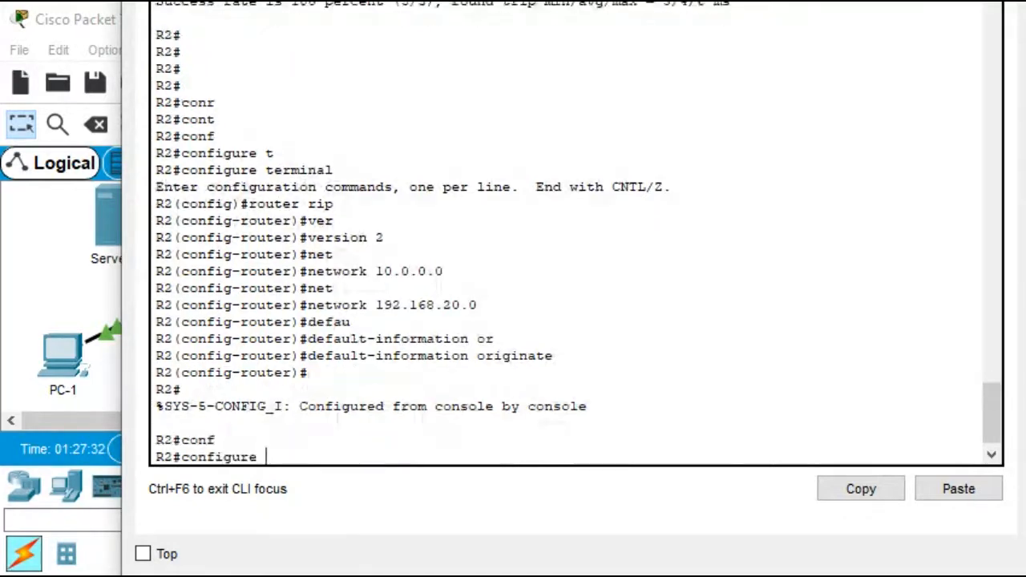
type("t")
key("Tab")
key("Return")
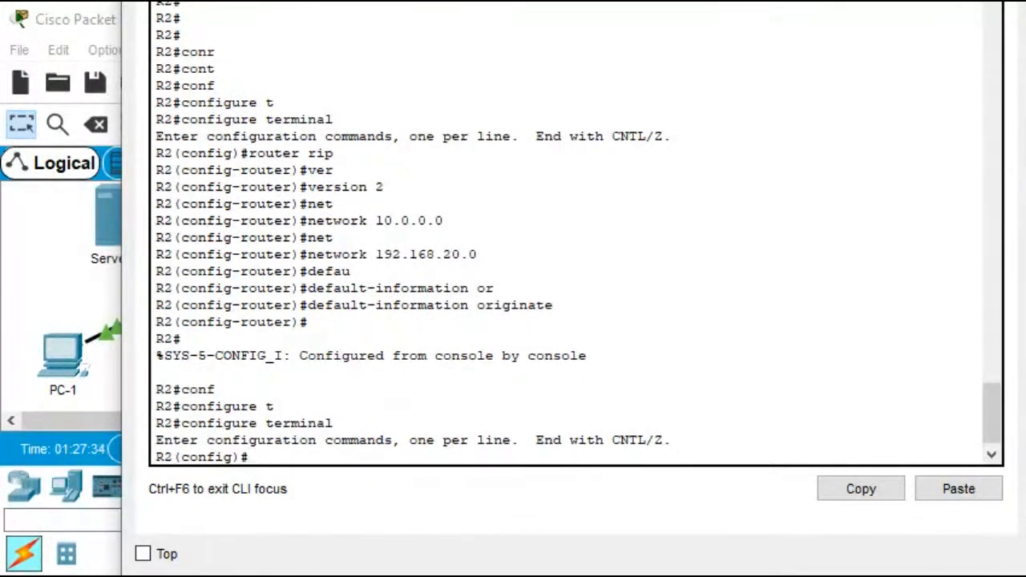
type("ip route ")
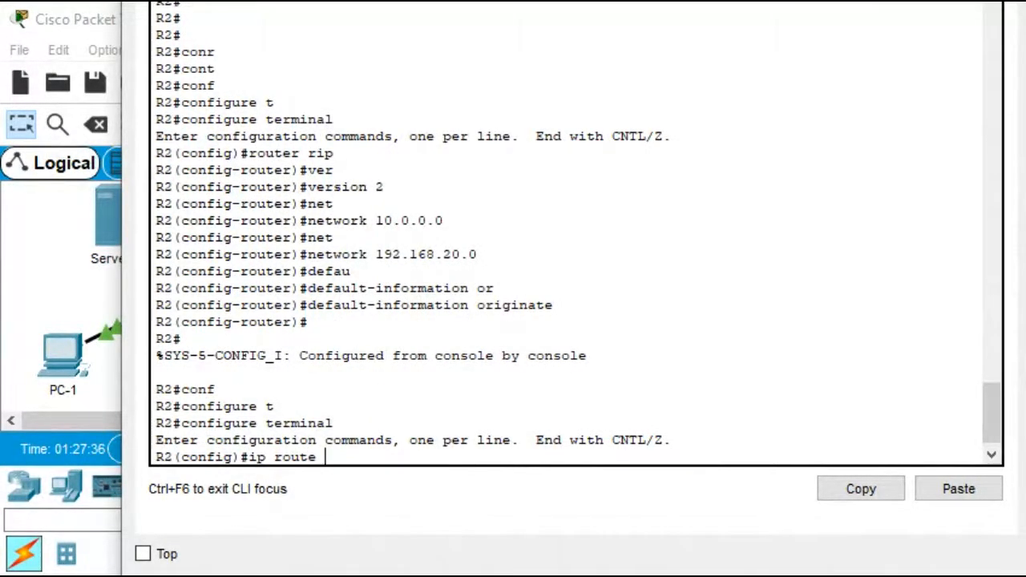
type("0.0.0.0 0.0.0.0")
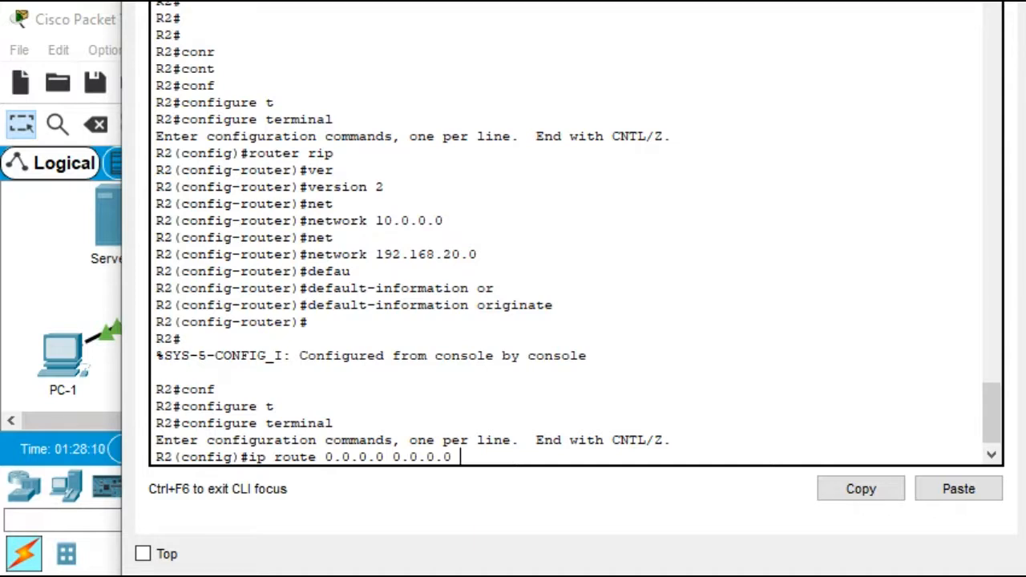
type("se")
key("Tab")
type("0/")
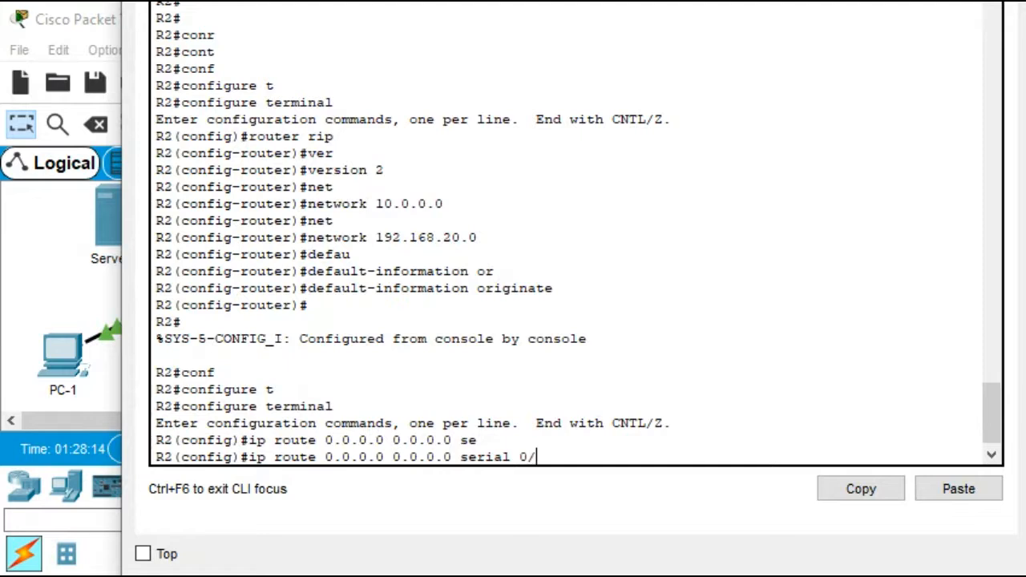
type("0/1")
key("Return")
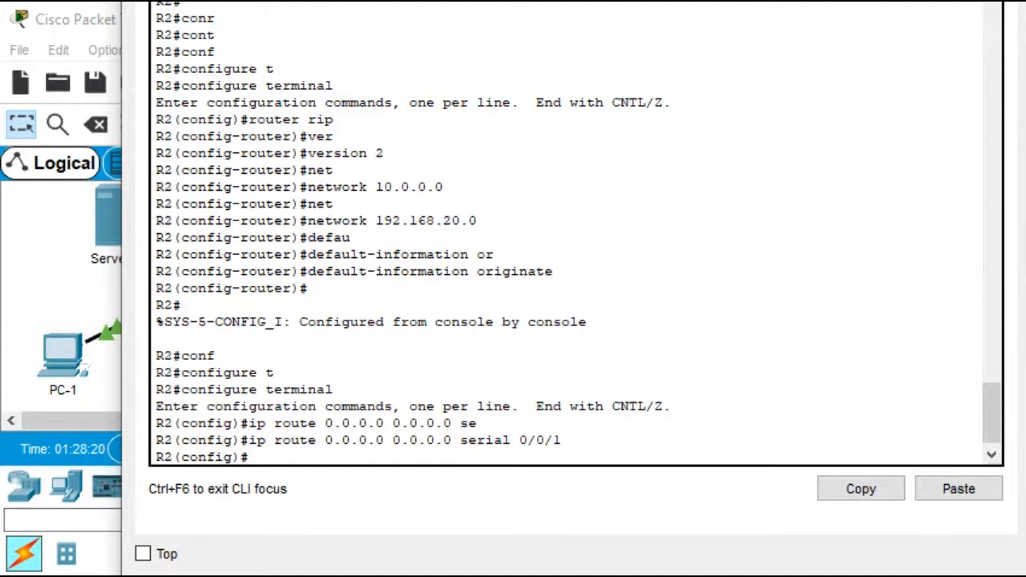
Exit configuration mode and display R2's IP routing table
key("ctrl+z")
key("Return")
key("Return")
key("Return")
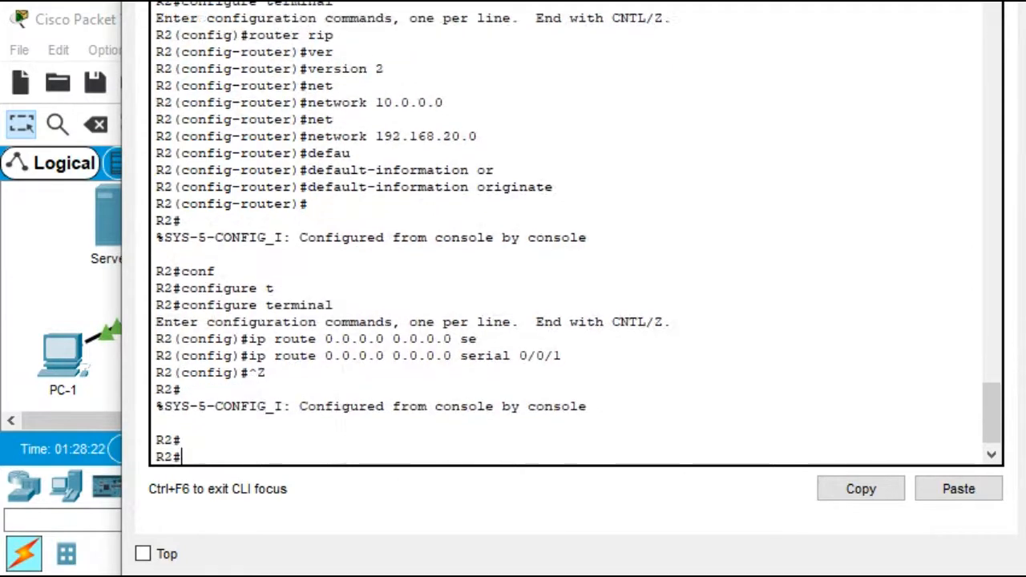
type("sh ip ro")
key("Return")
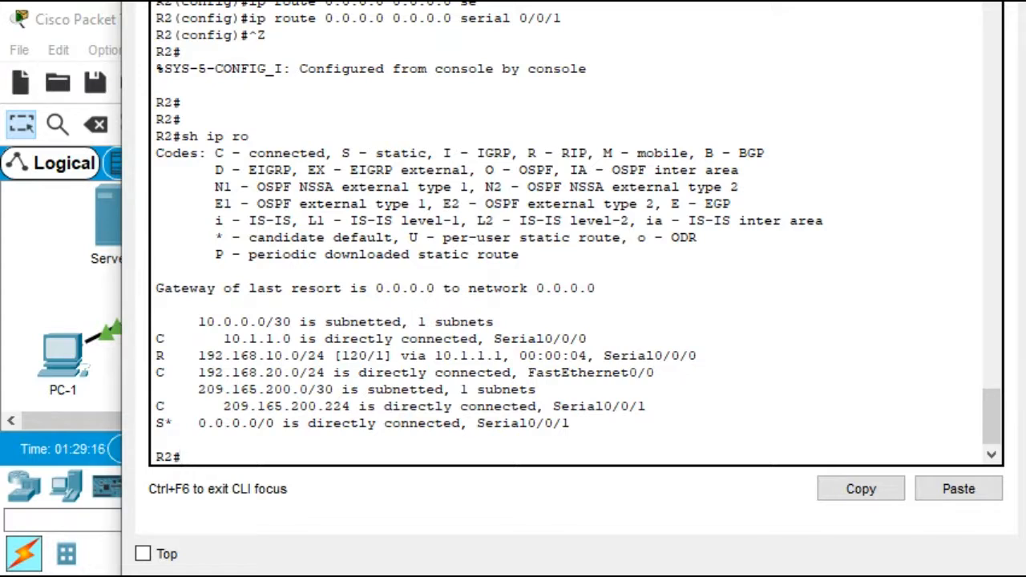
Switch to R1's enlarged CLI, leave configuration mode, and show a brief summary of its IP interfaces
left_click(888, 3)
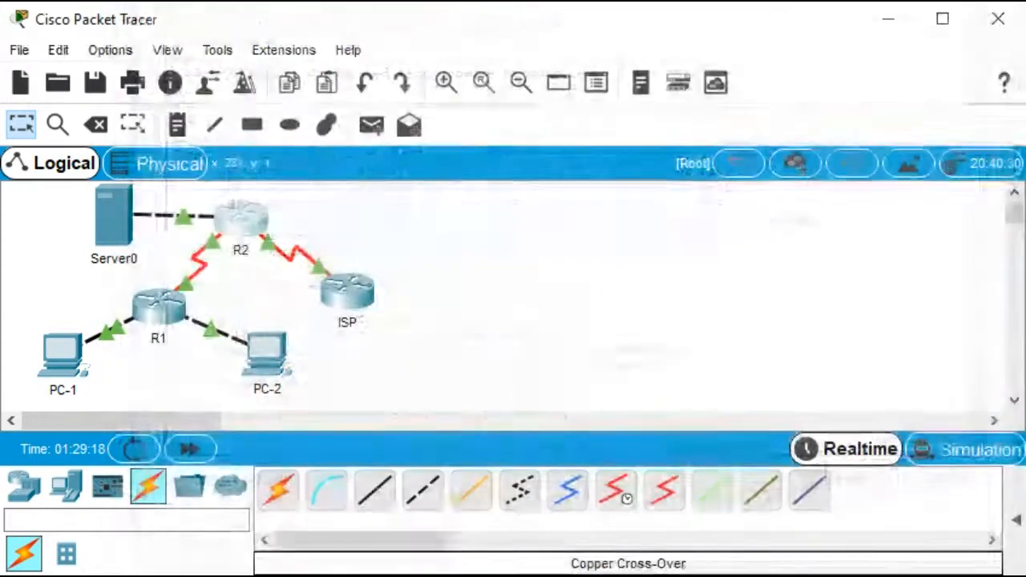
left_click(155, 315)
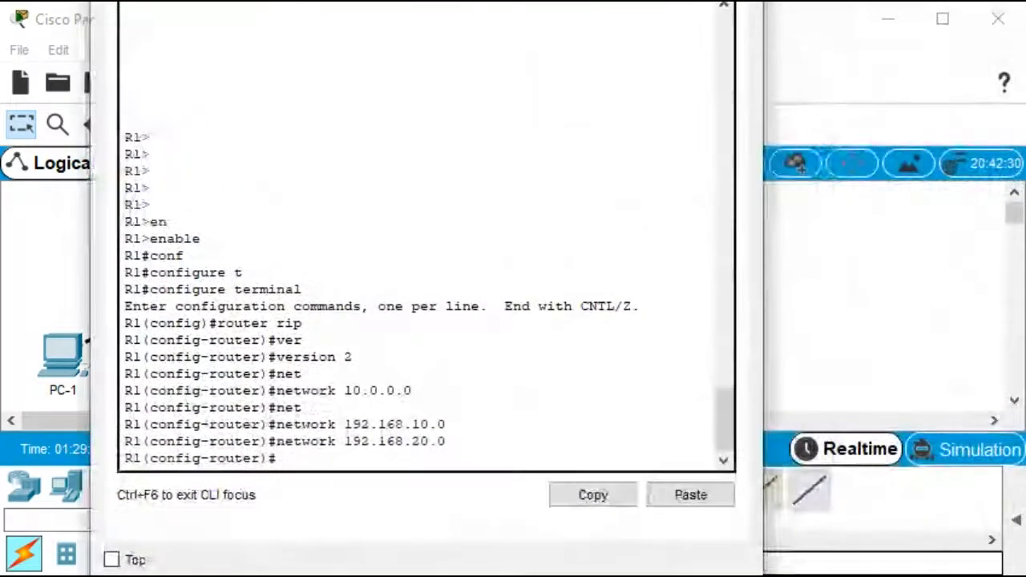
left_click_drag(763, 195, 1025, 195)
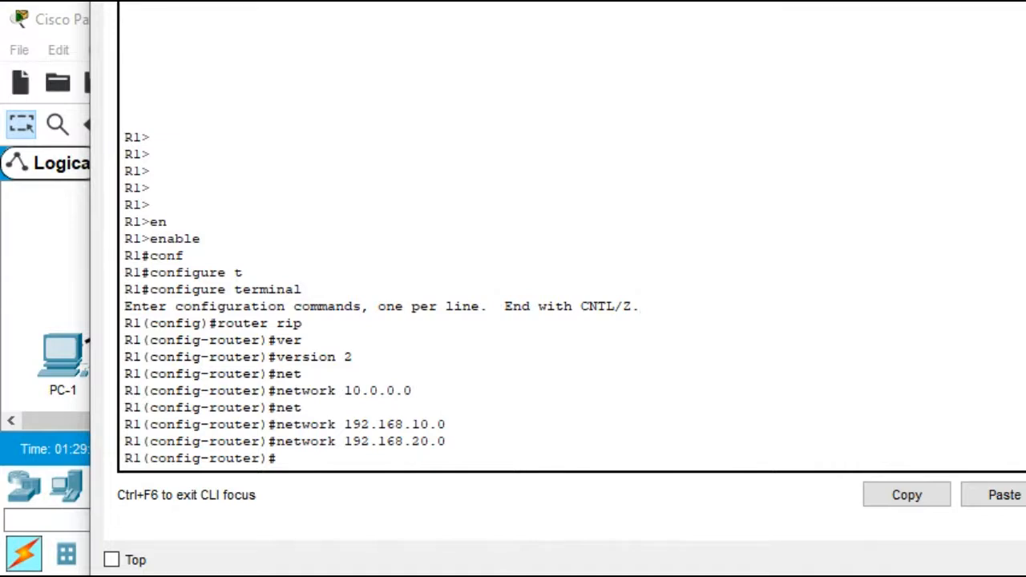
key("Return")
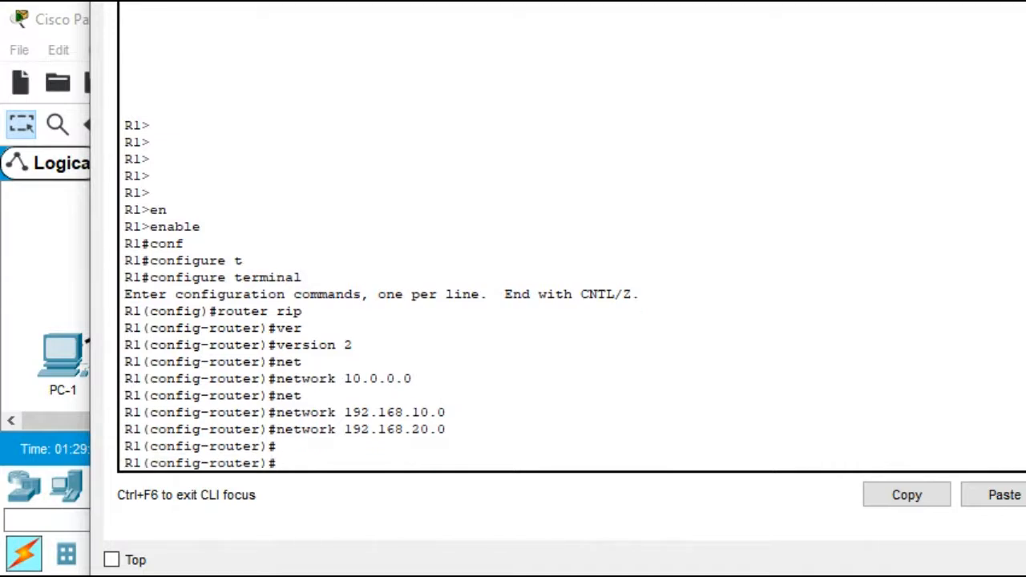
key("ctrl+z")
key("Return")
key("Return")
key("Return")
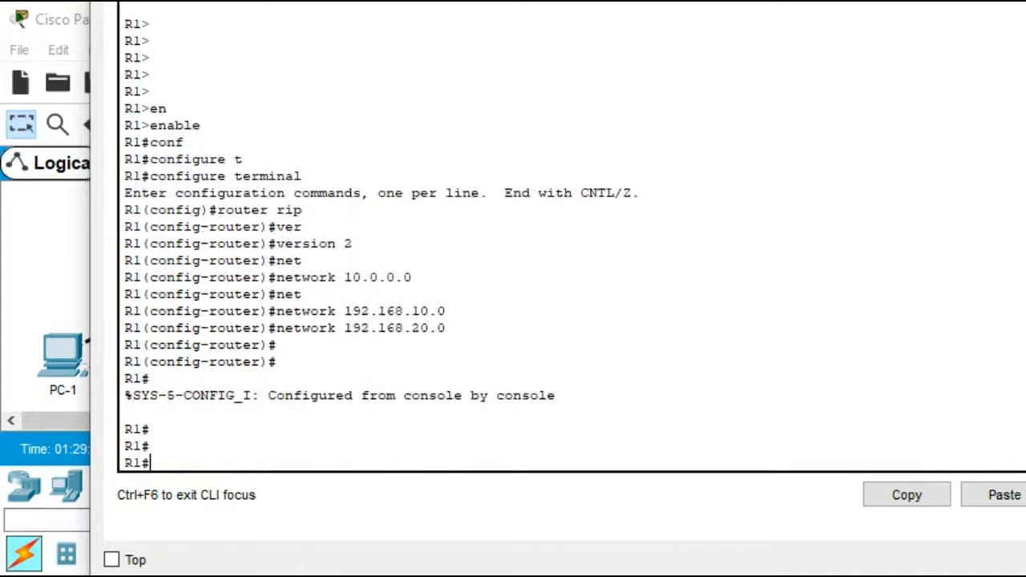
type("sh ip int b")
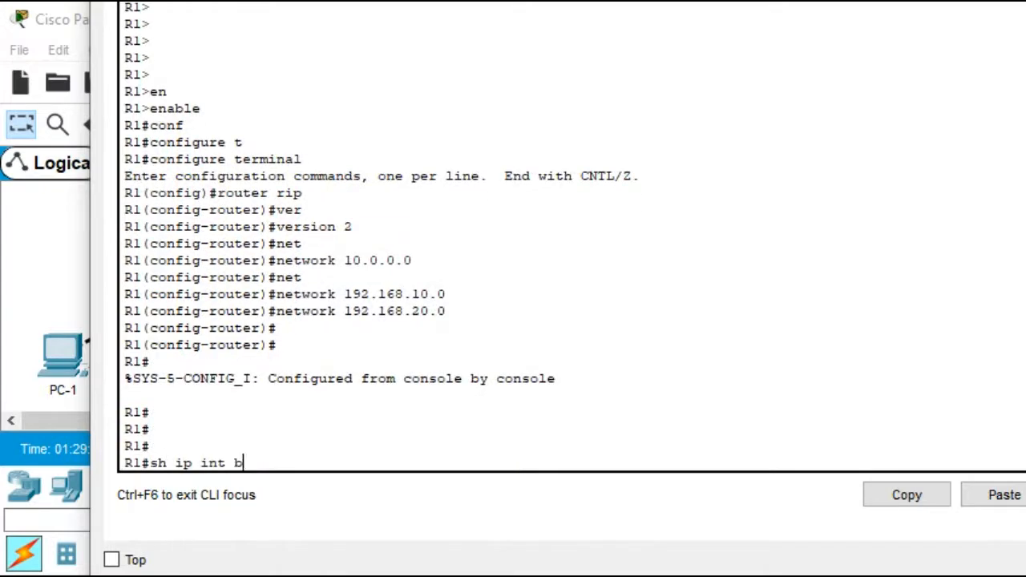
key("Return")
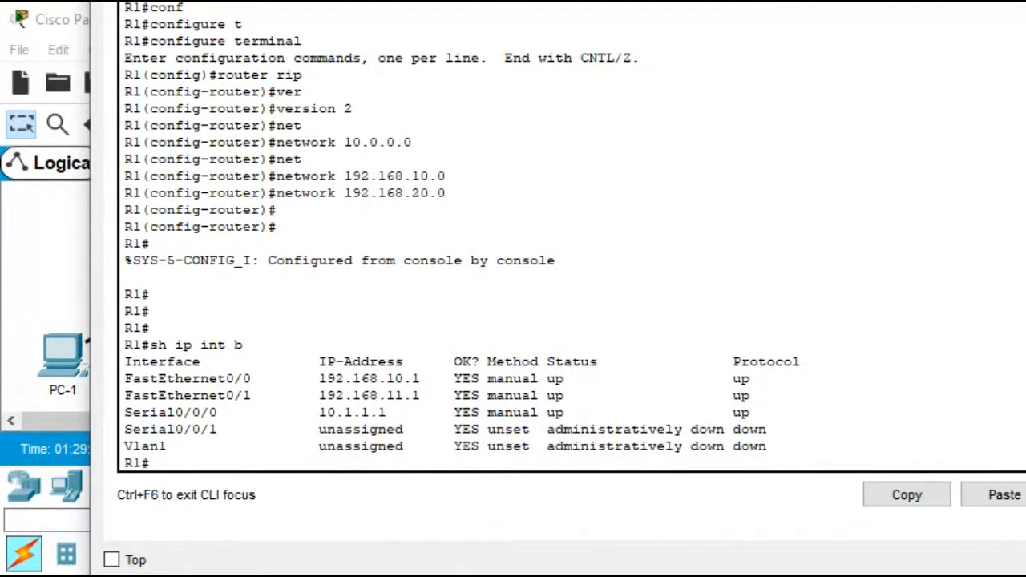
Show R1's IP routing protocol details and close R1's window
type("show ip prot")
key("Return")
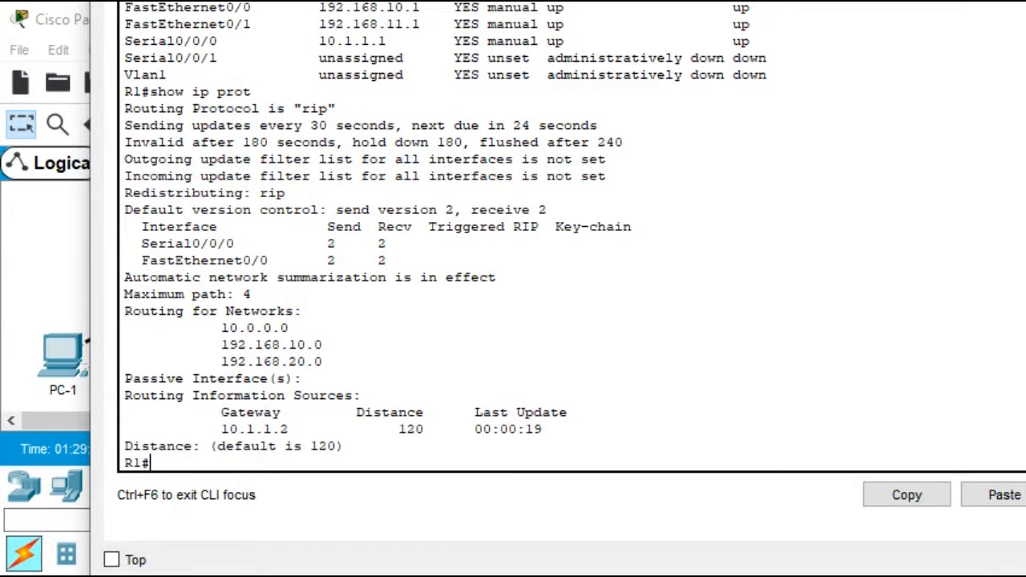
left_click(1024, 3)
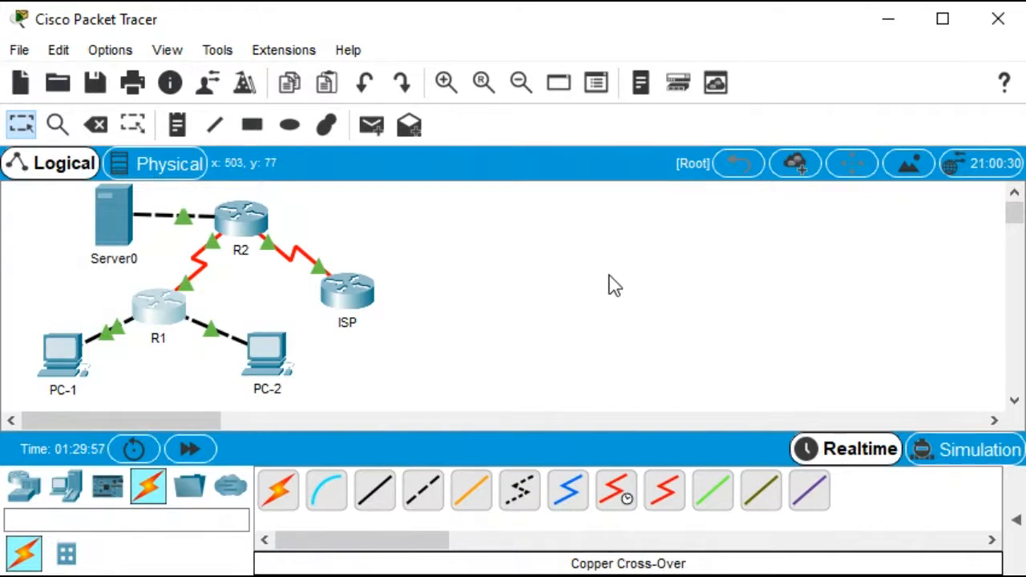
Open the ISP router's CLI, start a session, and enter privileged EXEC mode
left_click(360, 297)
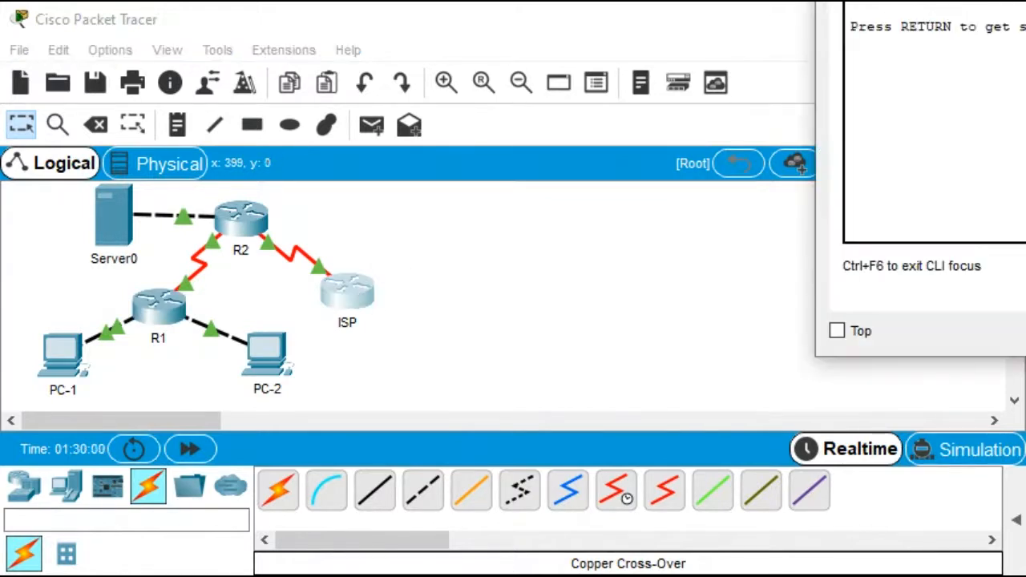
left_click_drag(922, 1, 226, 314)
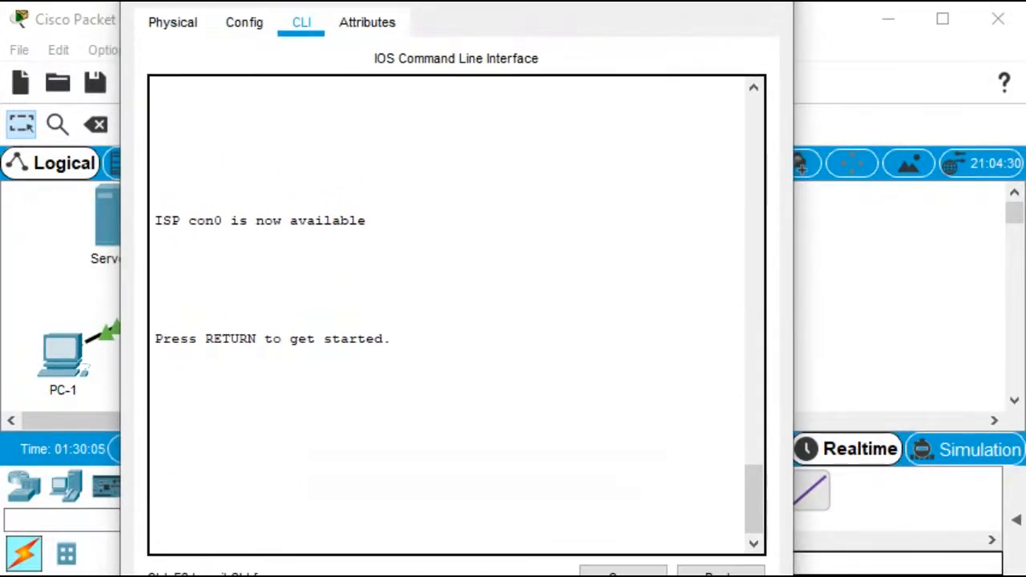
key("Return")
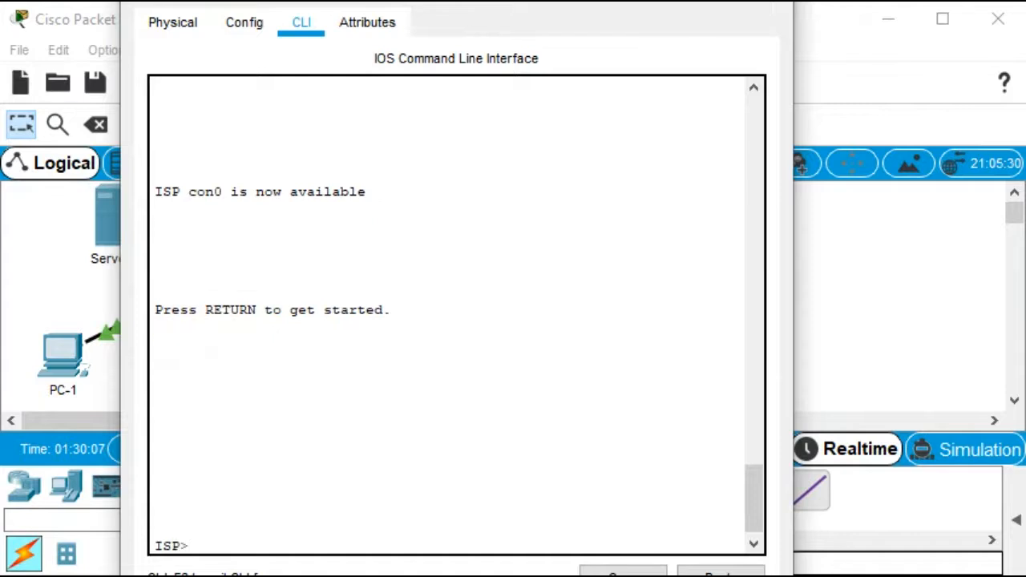
type("en")
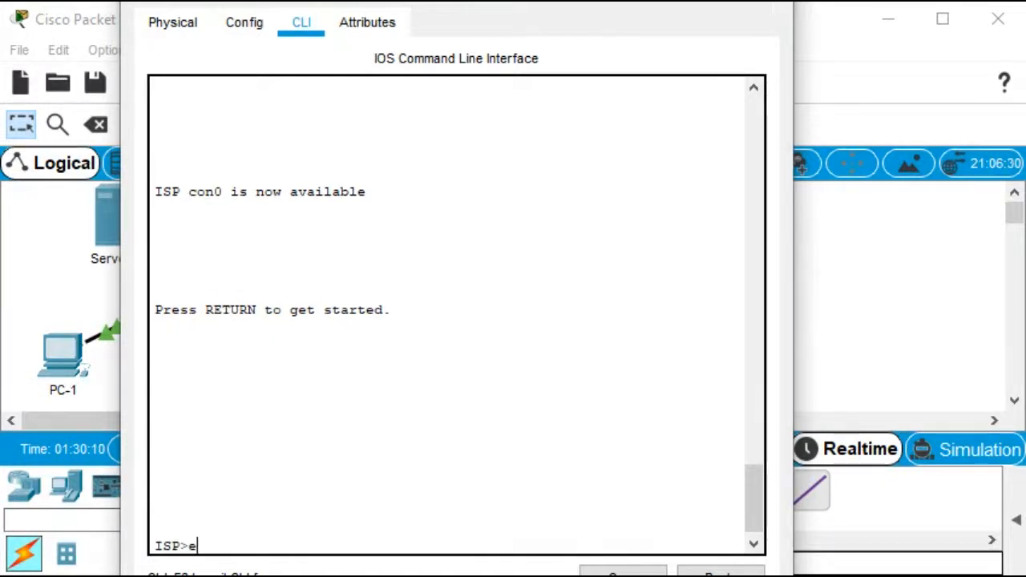
key("Tab")
key("Return")
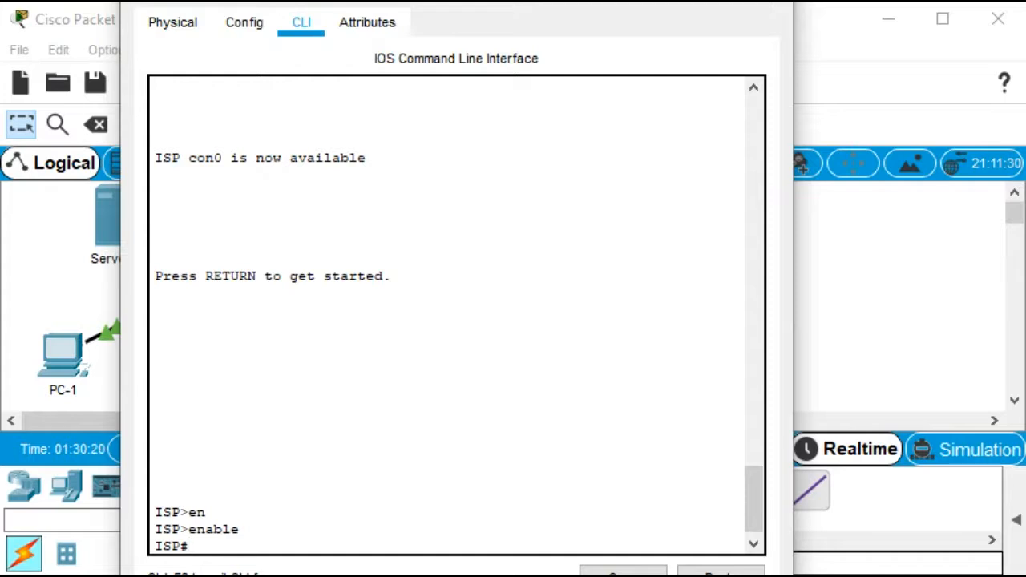
type("ip rout")
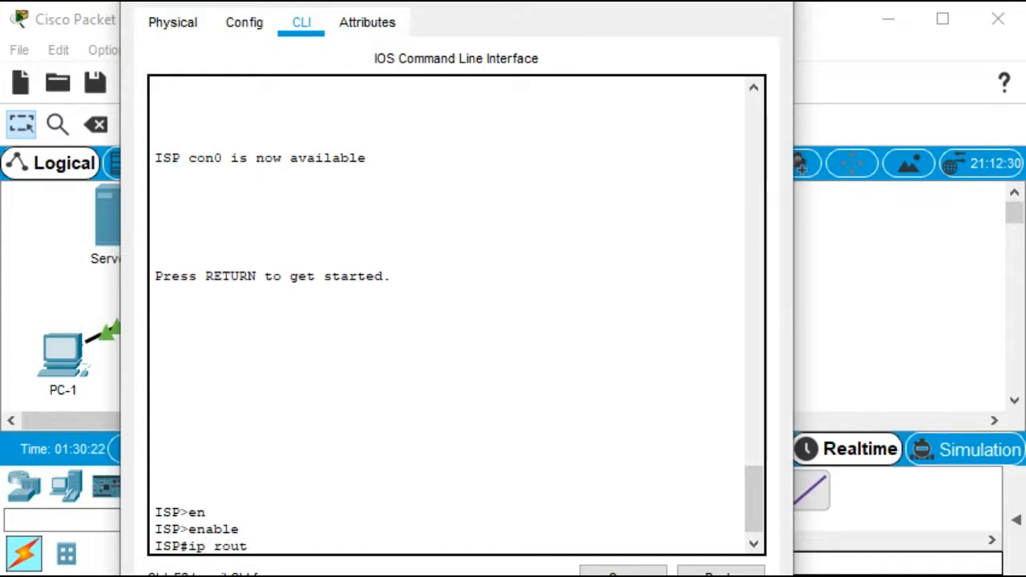
type("e 2")
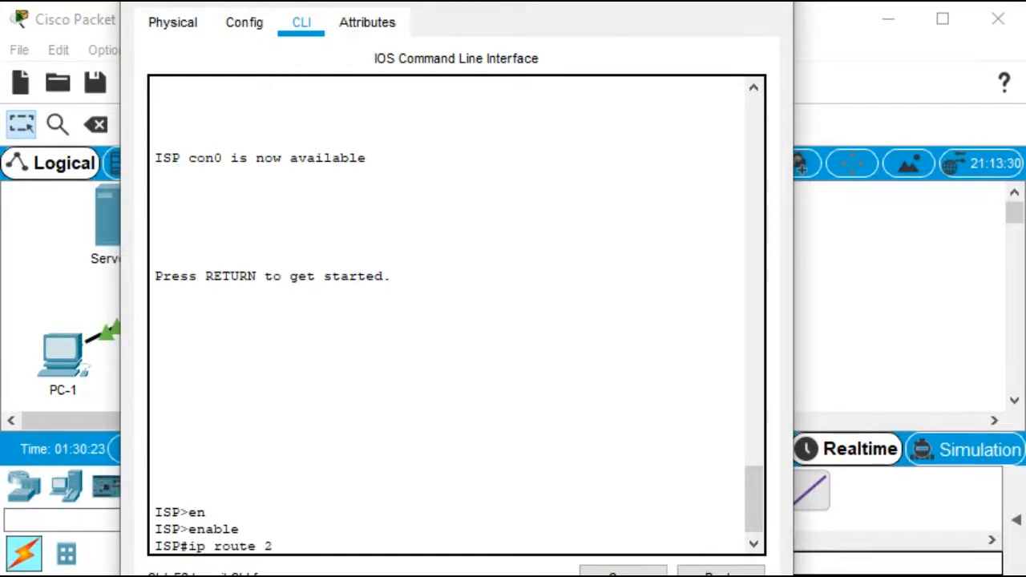
type("09.165.200.")
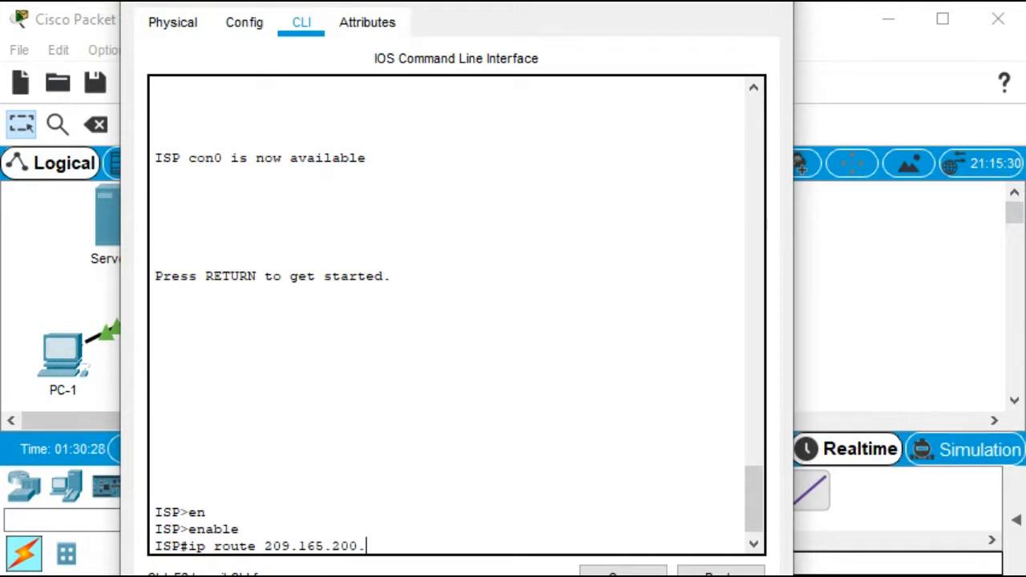
type("240 255.255.25")
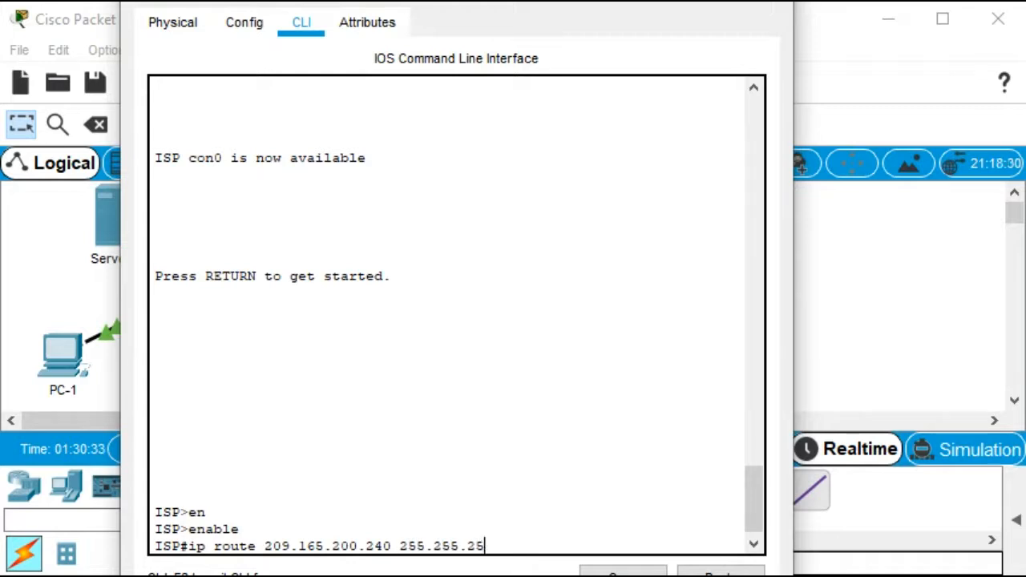
type("5.240")
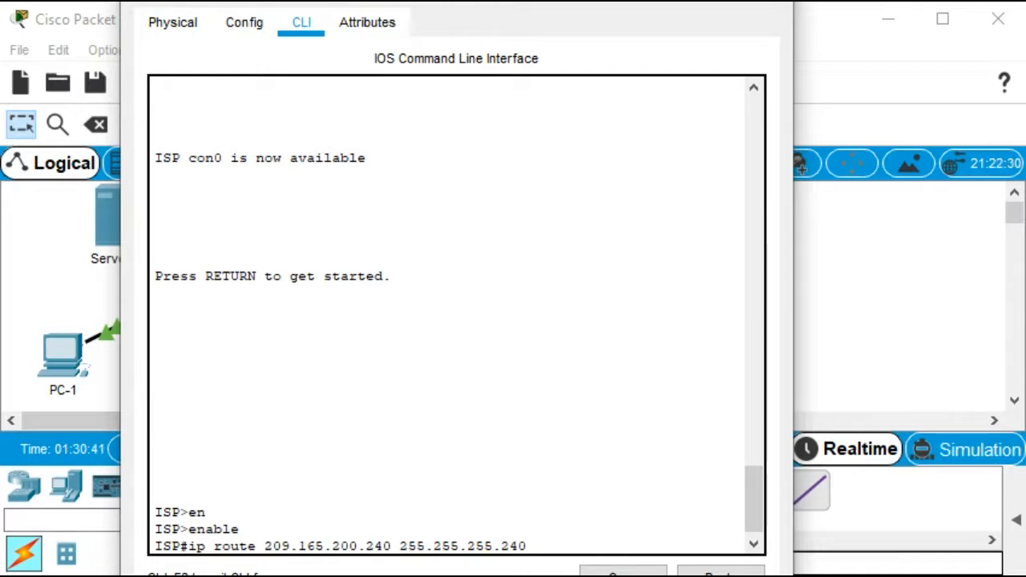
type("ser")
key("Tab")
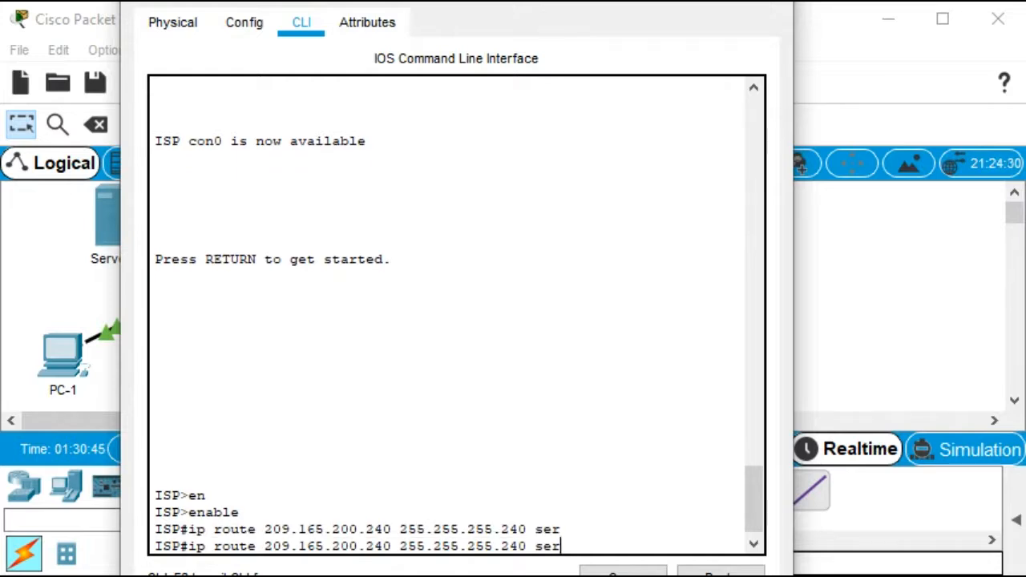
type("ial")
key("ctrl+c")
key("Return")
key("Return")
key("Return")
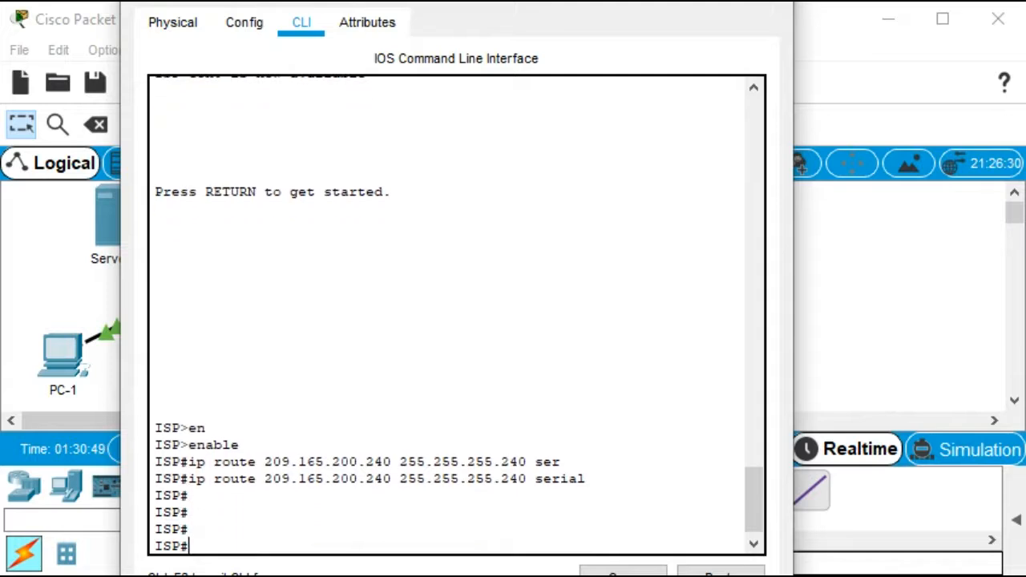
type("conf")
key("Tab")
type("tg")
key("Tab")
key("Return")
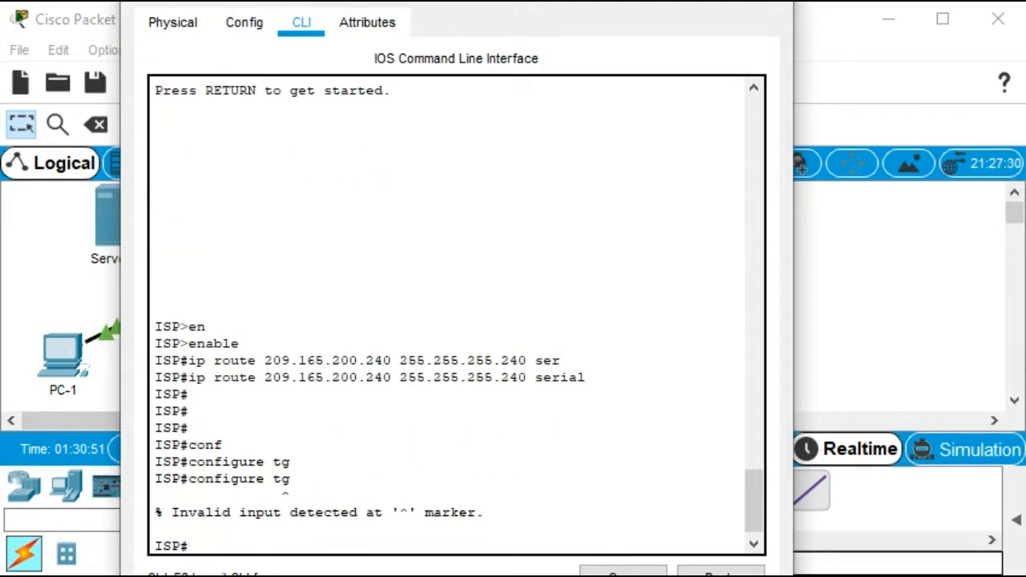
Enter ISP's global configuration mode and add a static route to 209.165.200.240 255.255.255.240 via Serial0/0/1, then exit
type("conf")
key("Tab")
type("t")
key("Tab")
key("Return")
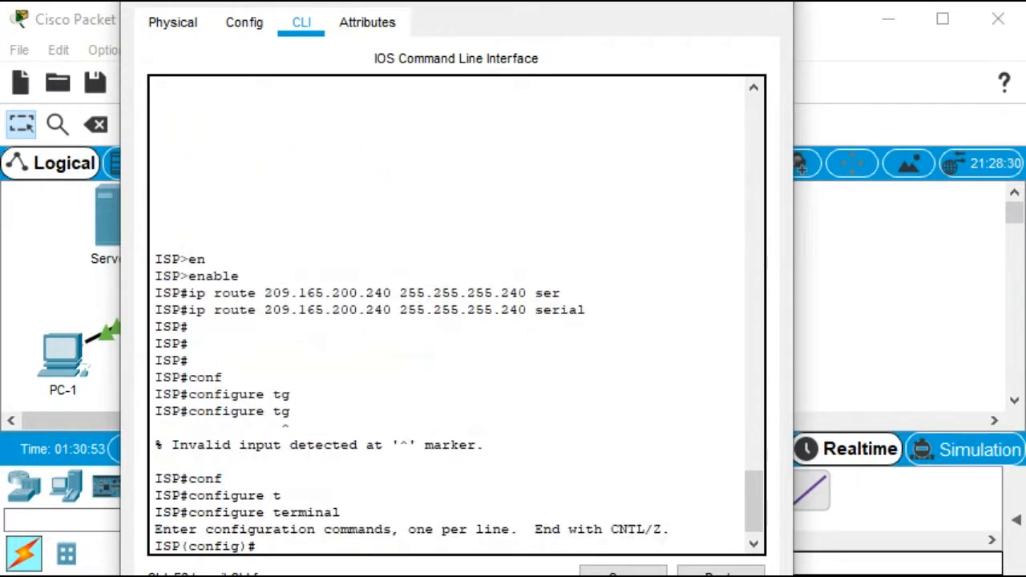
type("ip route 209.165")
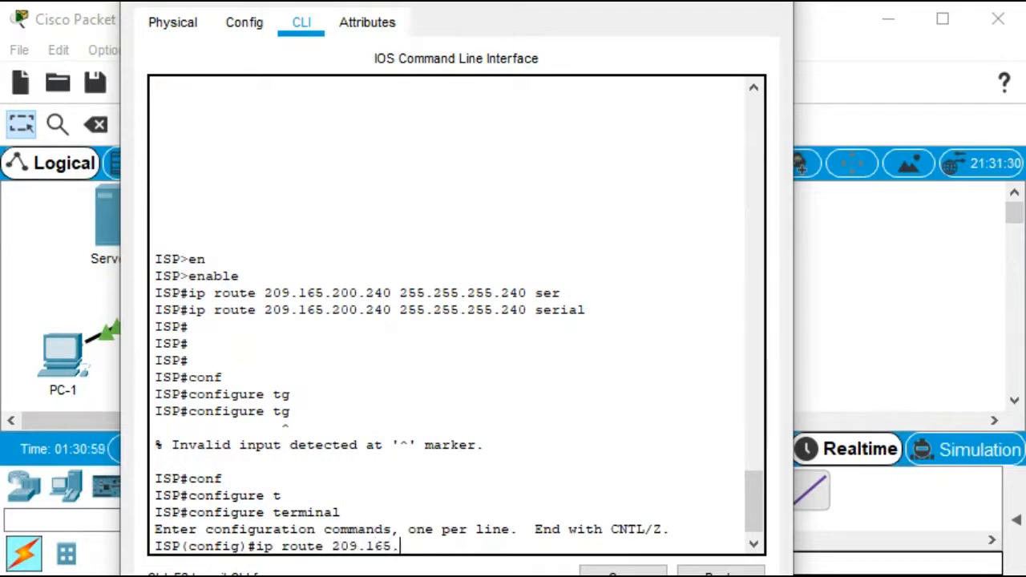
type(".200.24")
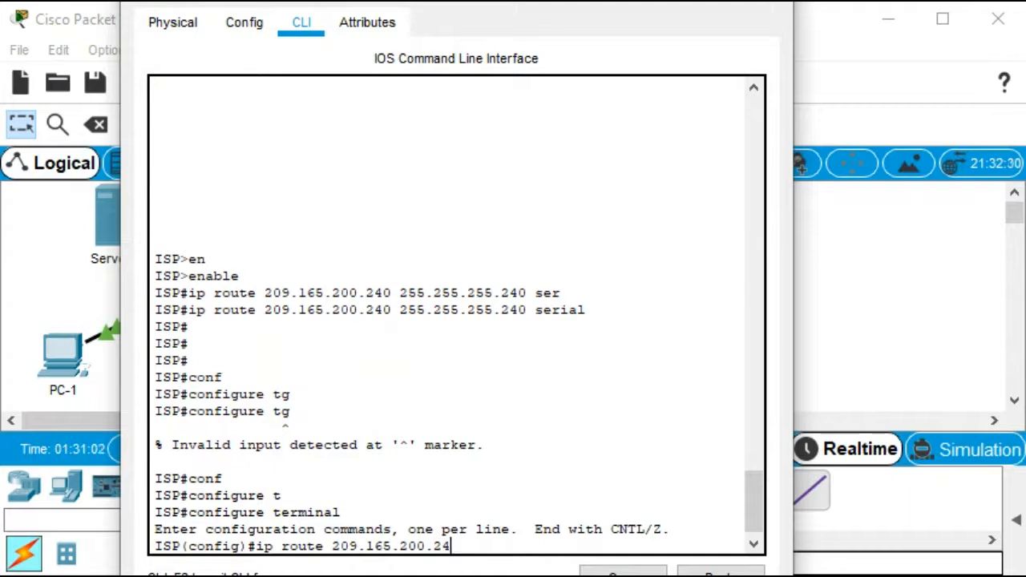
type("0 255.255.255.24")
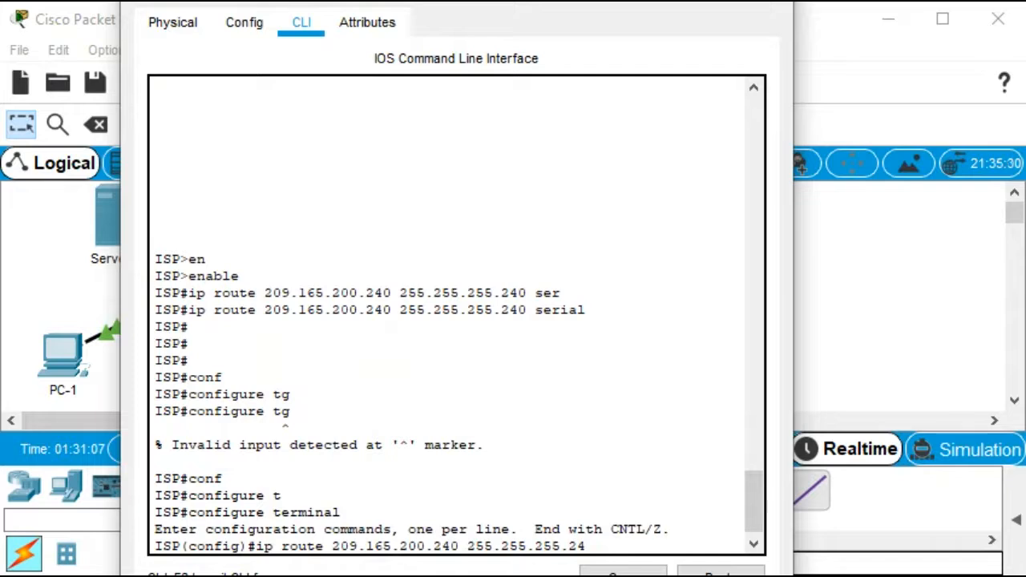
type("0 s")
key("Tab")
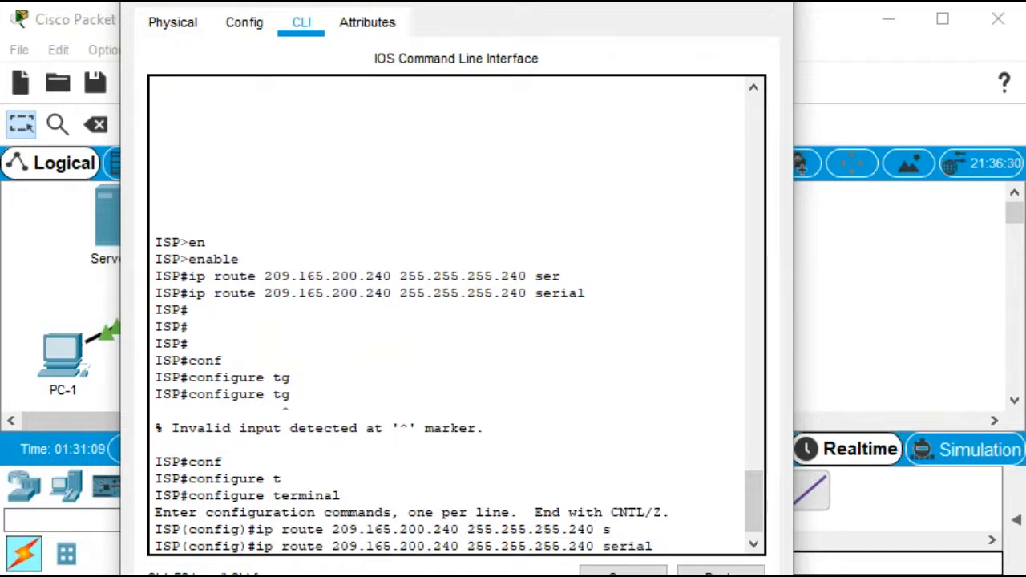
type("0/0/1")
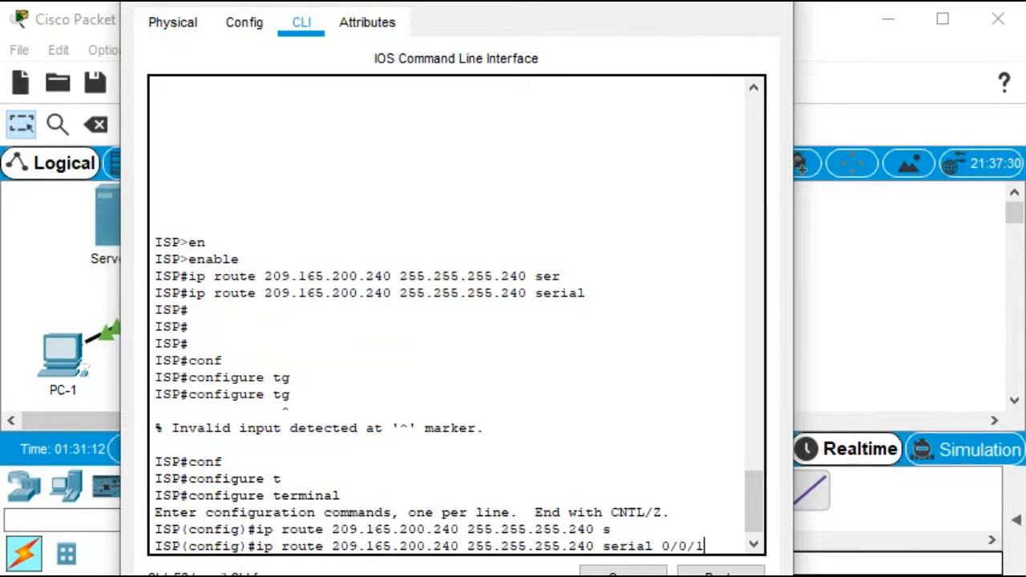
key("Return")
key("ctrl+z")
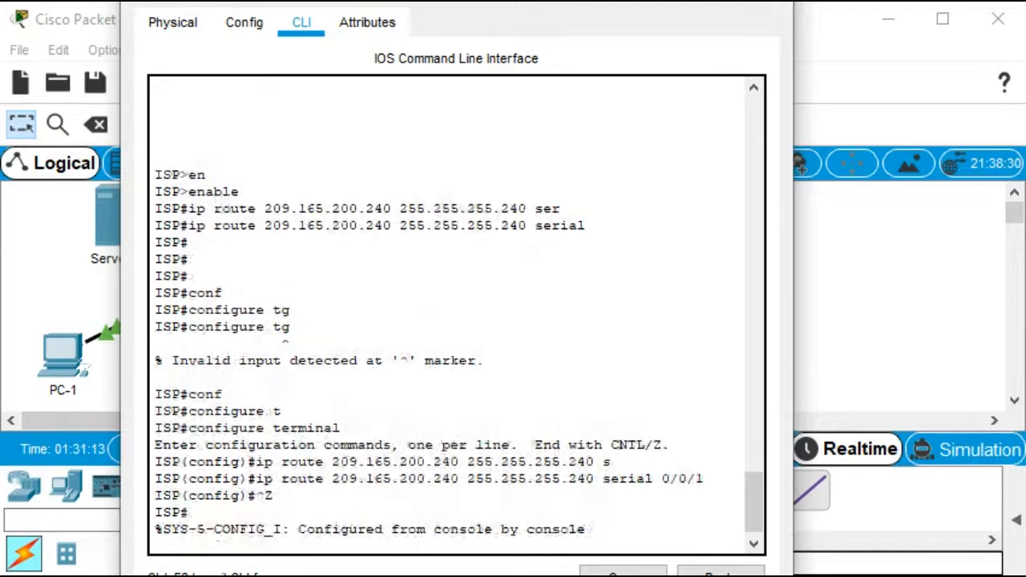
key("Return")
key("Return")
key("Return")
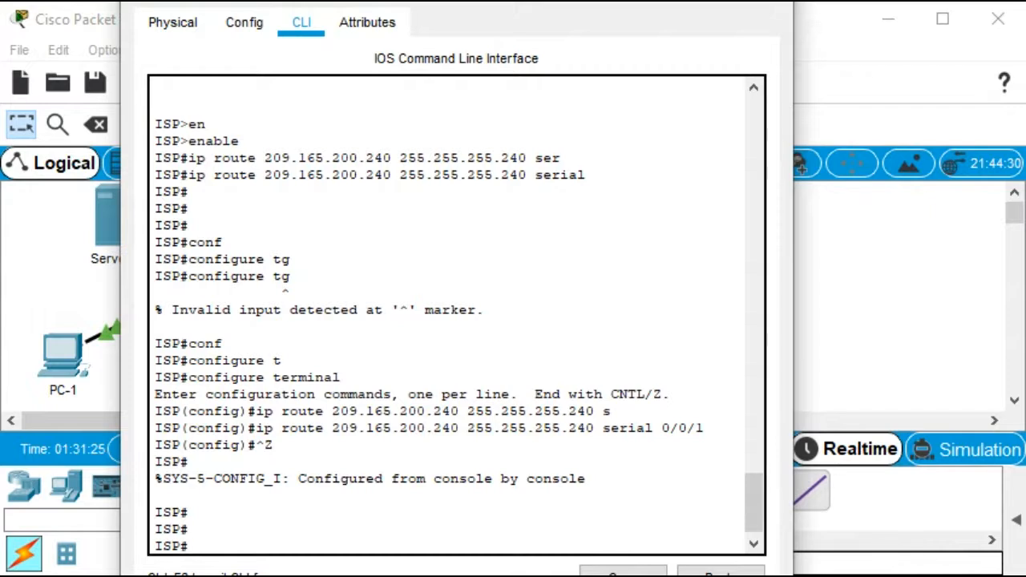
Close the ISP window and open R2's CLI, widening its window
left_click(774, 1)
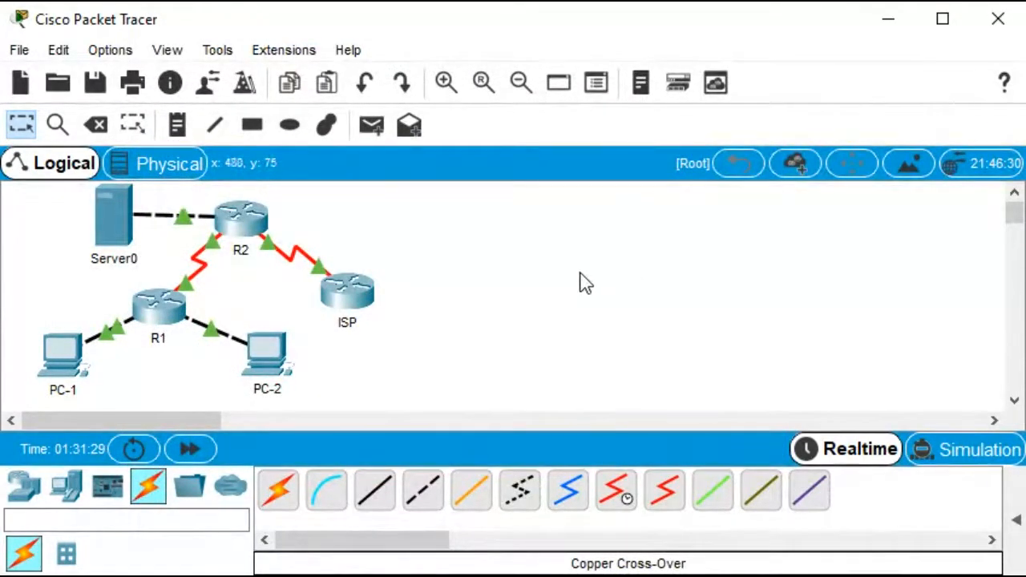
mouse_move(66, 360)
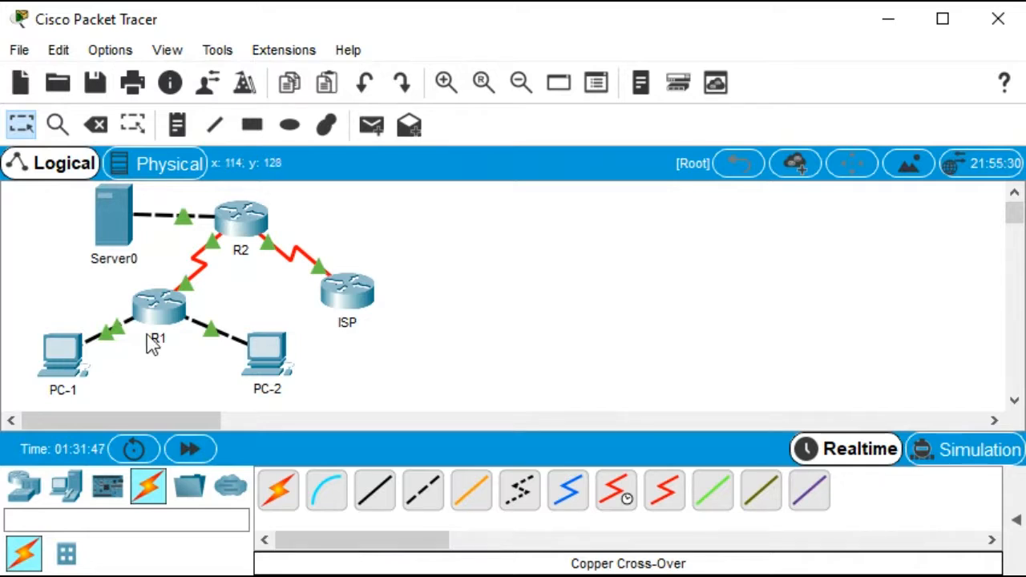
mouse_move(250, 223)
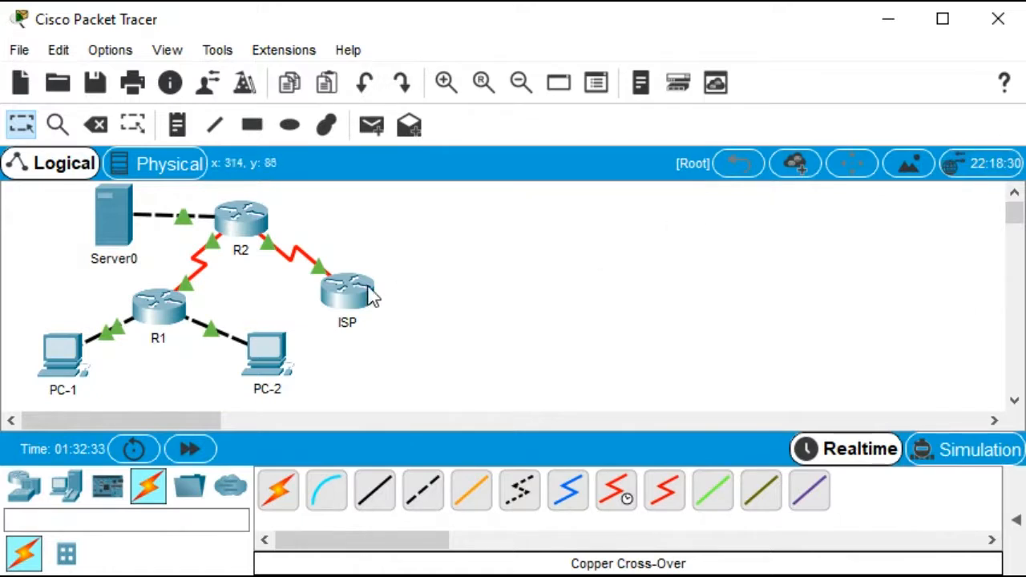
left_click(243, 225)
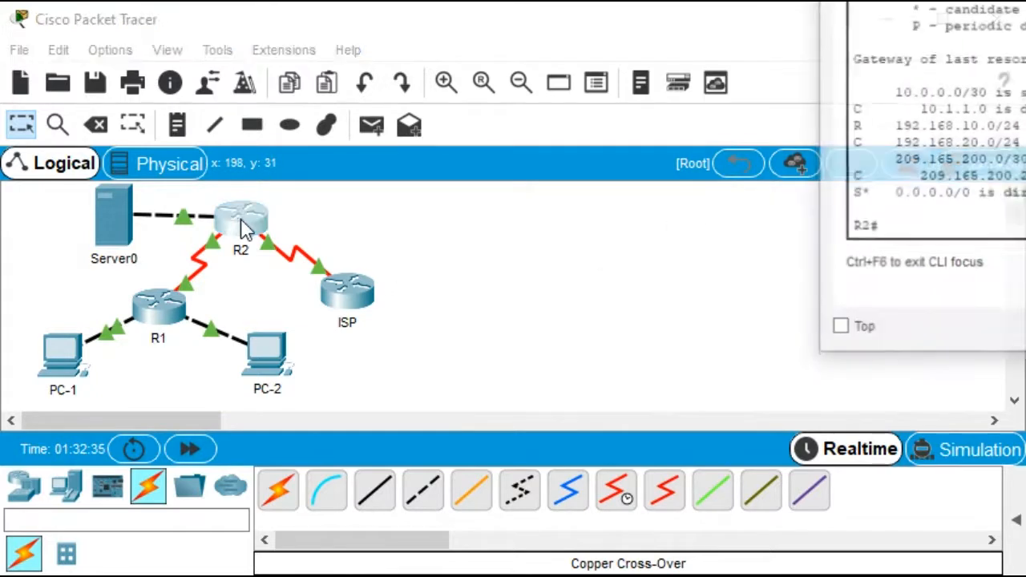
left_click_drag(962, 1, 416, 2)
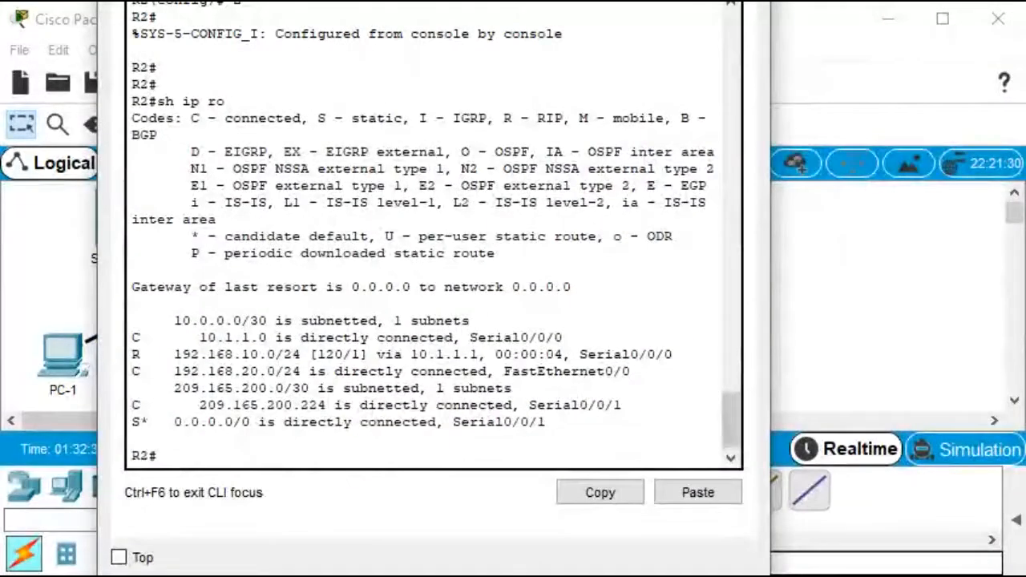
left_click_drag(770, 220, 1025, 220)
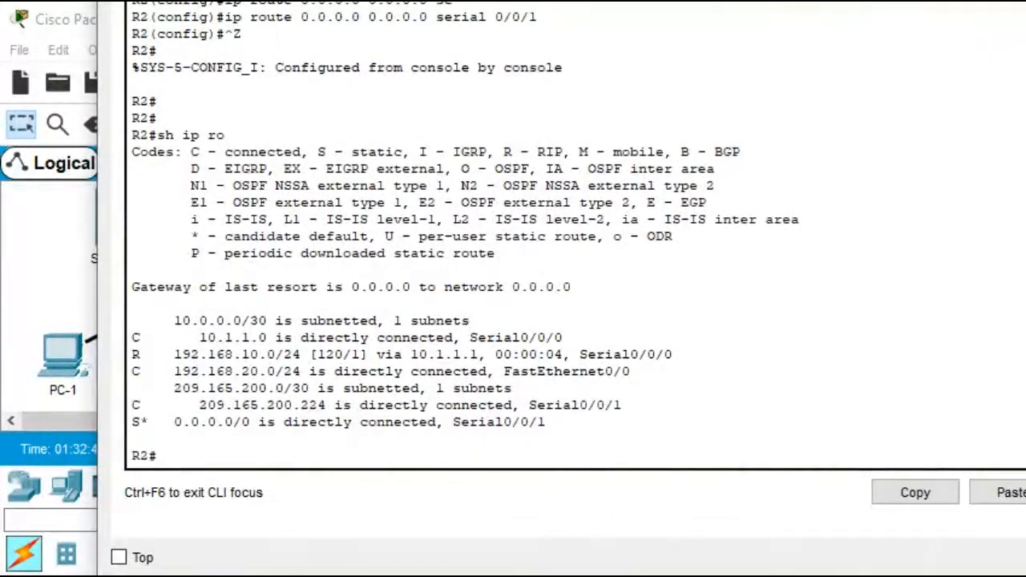
key("Return")
key("Return")
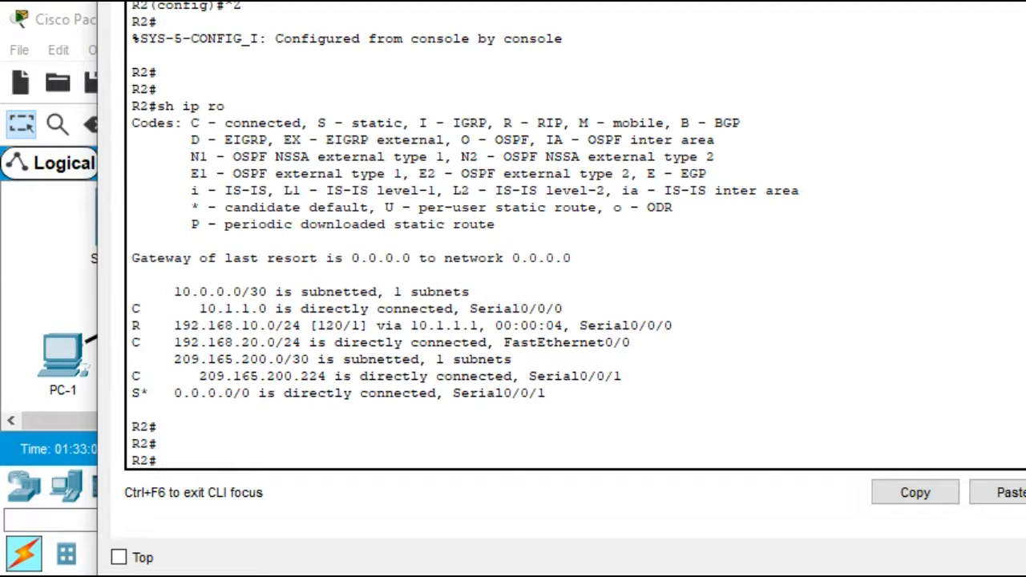
Enter R2's global configuration mode and exclude DHCP addresses 192.168.10.1 through 192.168.10.10
type("conf")
key("Tab")
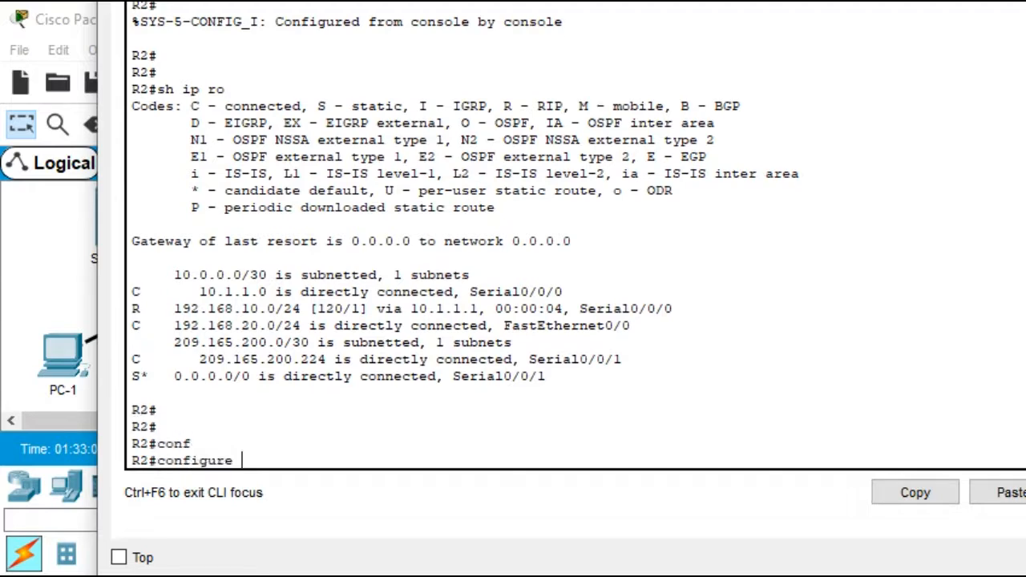
type("t")
key("Tab")
key("Return")
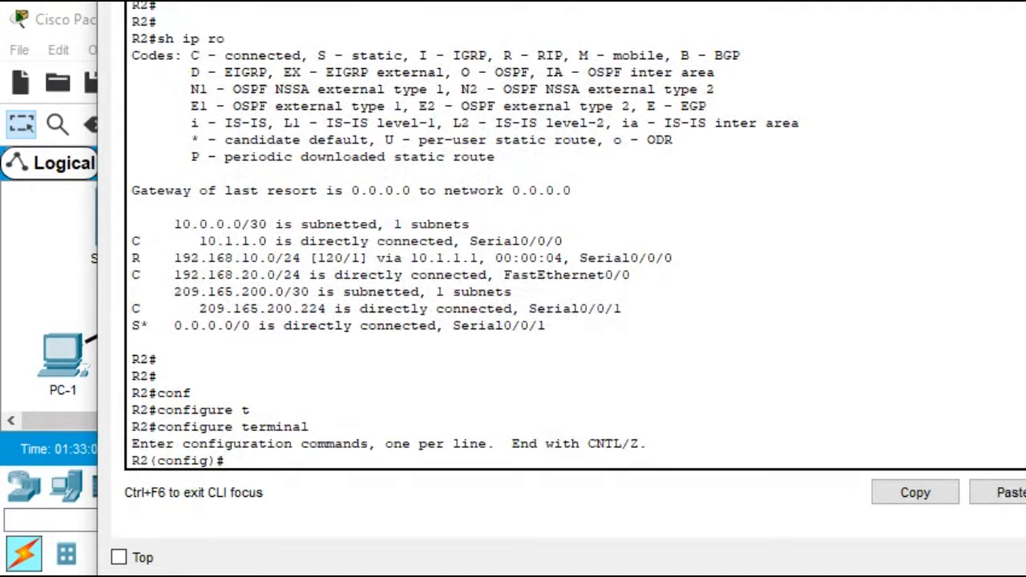
type("ip h")
key("BackSpace")
key("BackSpace")
type("dh")
key("Tab")
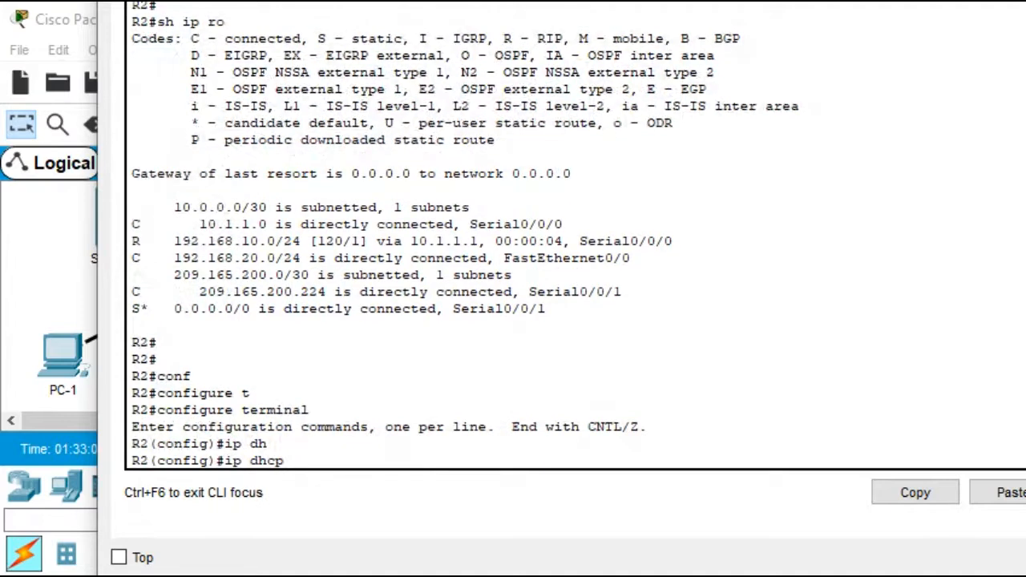
type("e")
key("Tab")
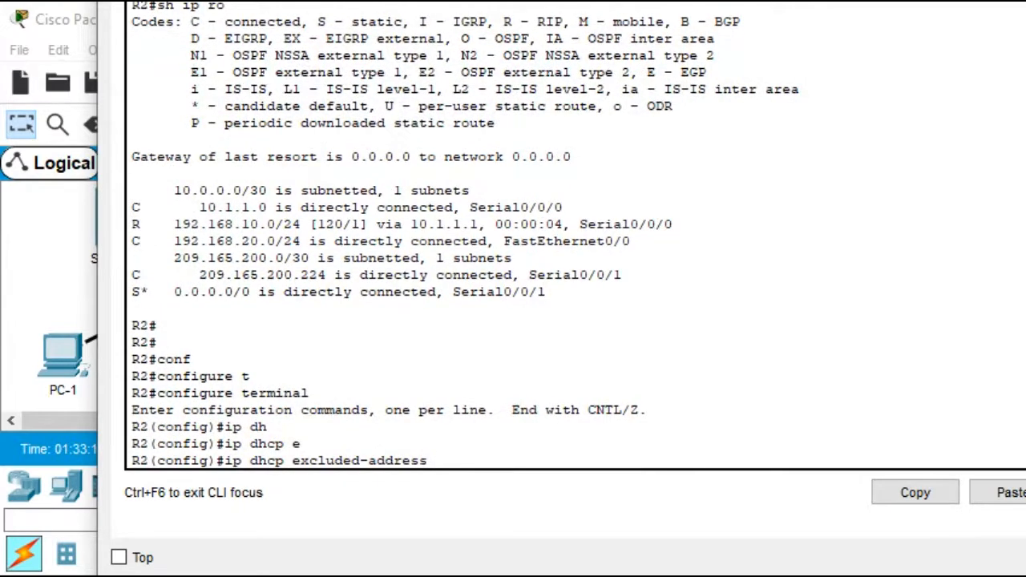
type("192.168.10.1 192.168.10.")
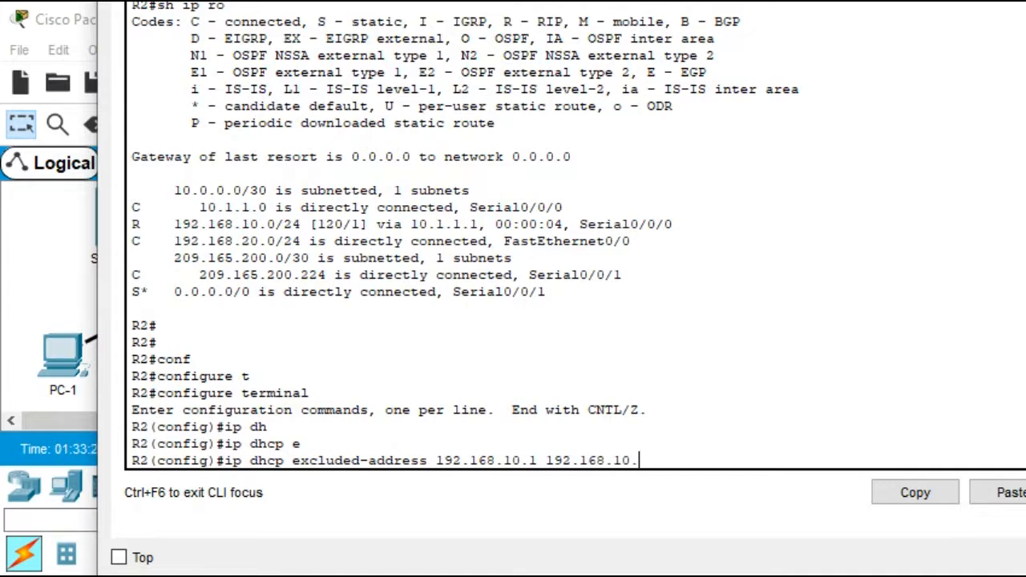
type("10")
key("Return")
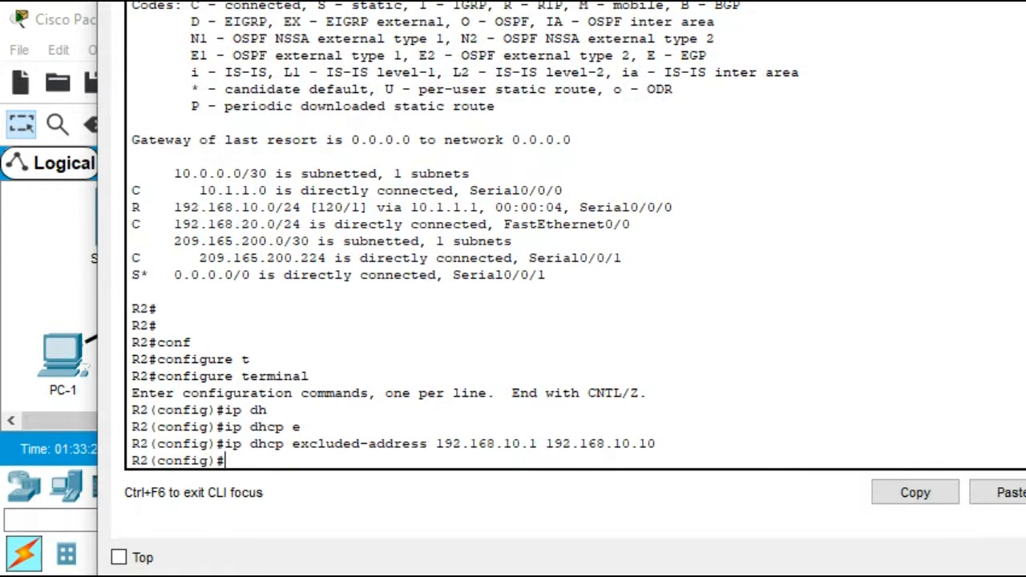
Exclude DHCP addresses 192.168.11.1 through 192.168.11.10 on R2
key("Up")
key("BackSpace")
key("BackSpace")
key("BackSpace")
key("BackSpace")
key("BackSpace")
key("BackSpace")
key("BackSpace")
key("BackSpace")
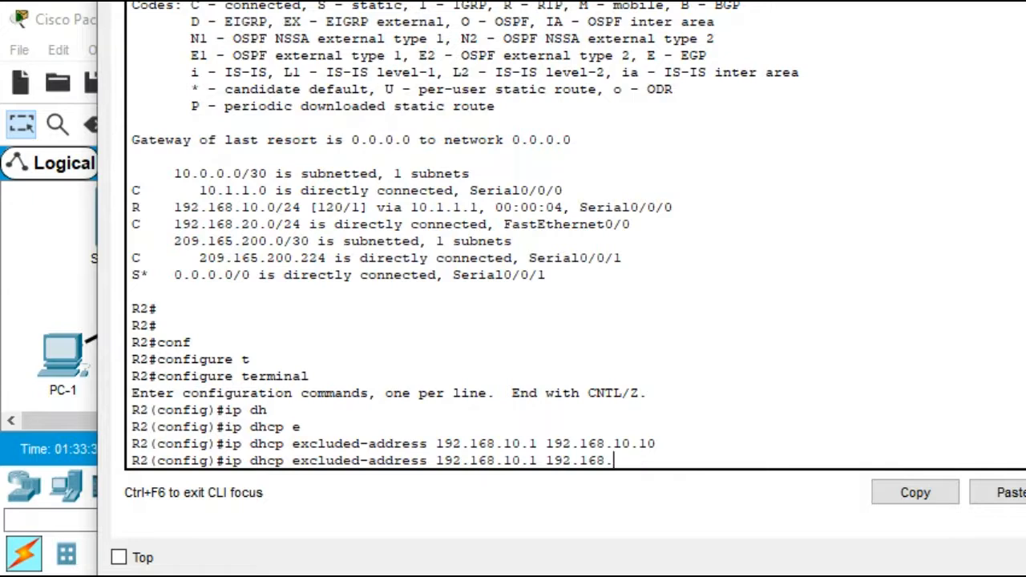
key("BackSpace")
key("BackSpace")
key("BackSpace")
key("BackSpace")
key("BackSpace")
key("BackSpace")
key("BackSpace")
key("BackSpace")
key("BackSpace")
type("1.1 192.168.11.10")
key("Return")
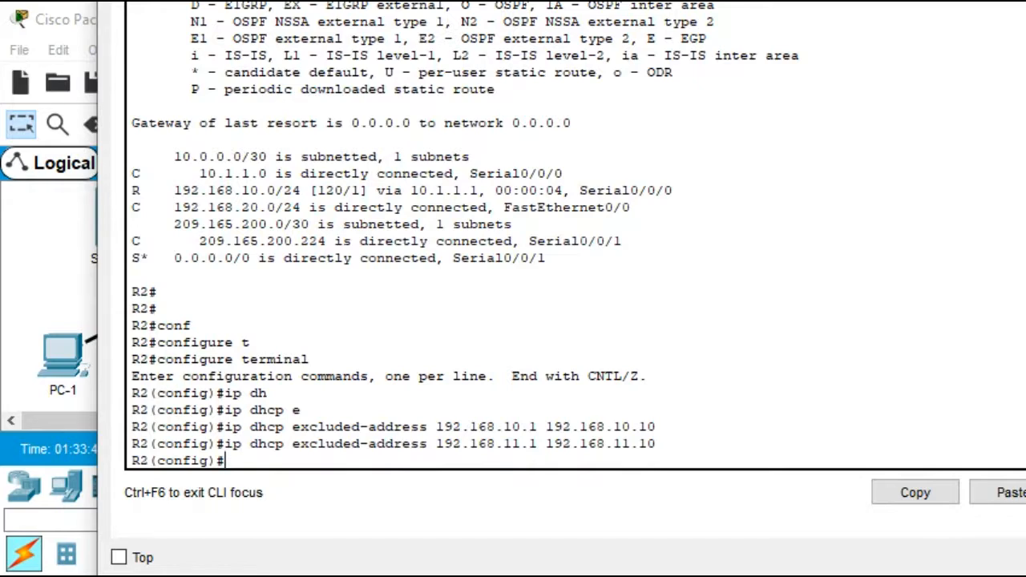
Create DHCP pool R1Fa0 with network 192.168.10.0 255.255.255.0
type("ip dh")
key("Tab")
type("p")
key("Tab")
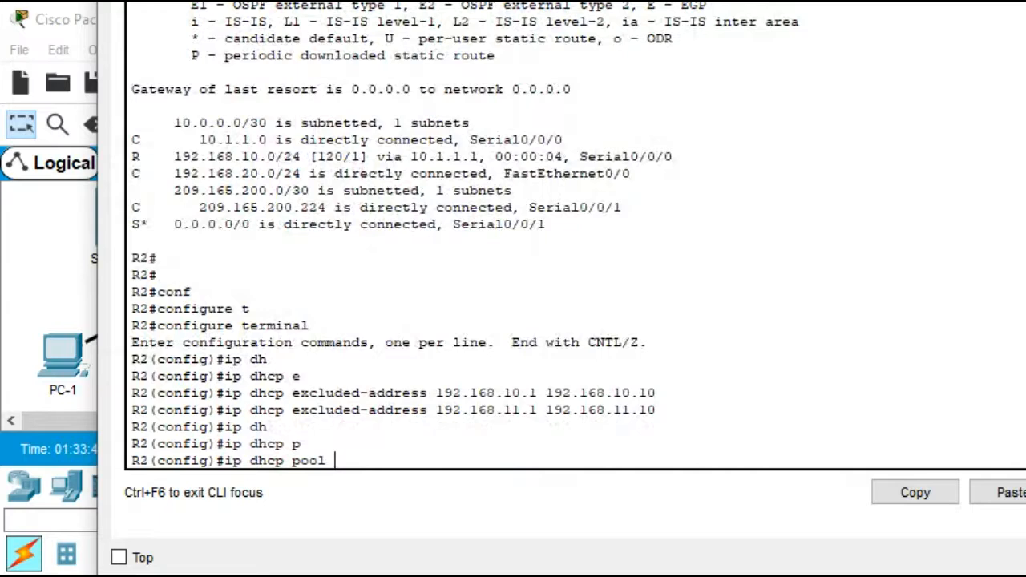
type("F1Fa0")
key("BackSpace")
key("BackSpace")
key("BackSpace")
key("BackSpace")
key("BackSpace")
type("R1Fa0")
key("Return")
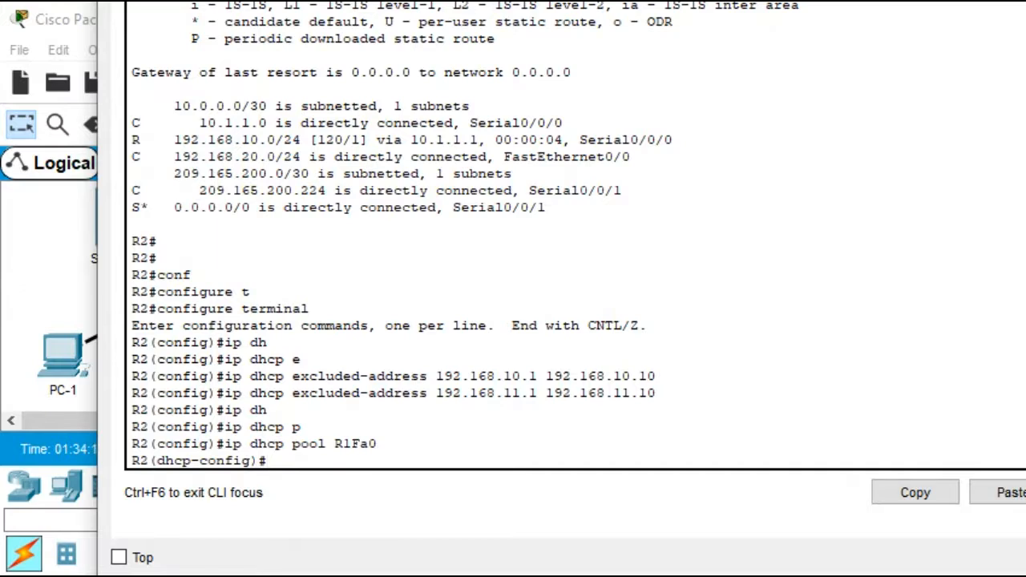
type("net")
key("Tab")
type("192.168.10.0")
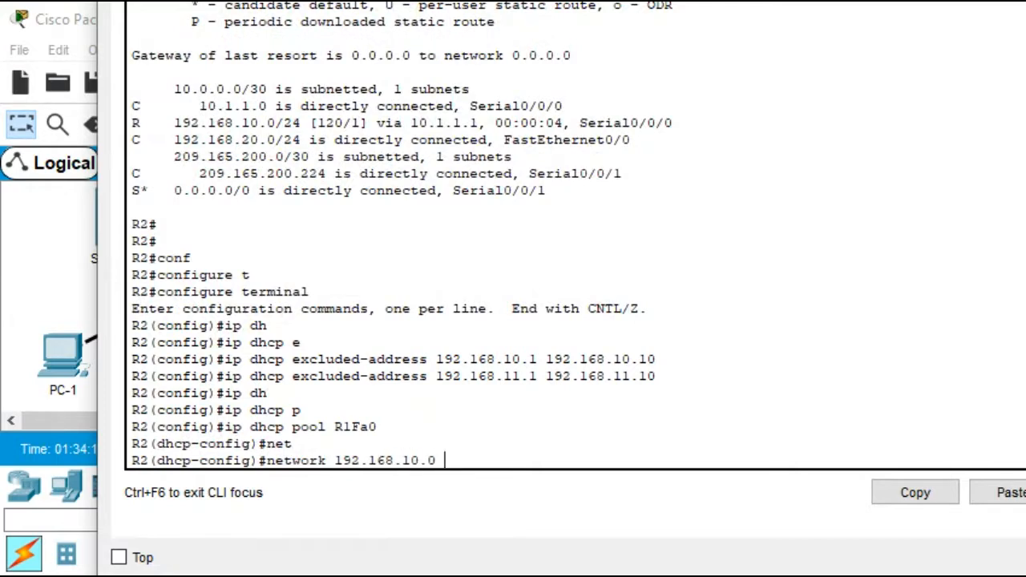
type(" 255.255.25")
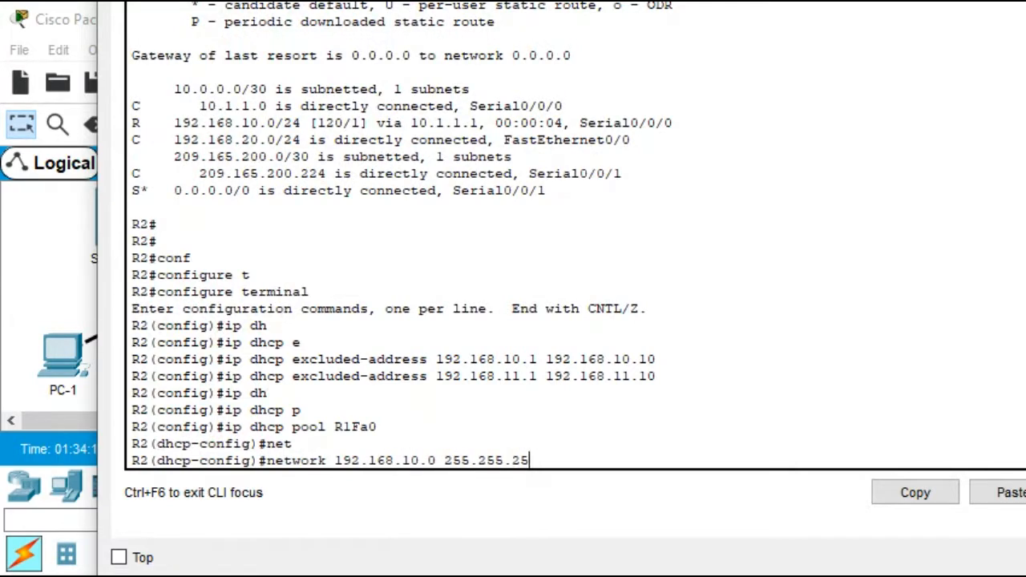
type("5.0")
key("Return")
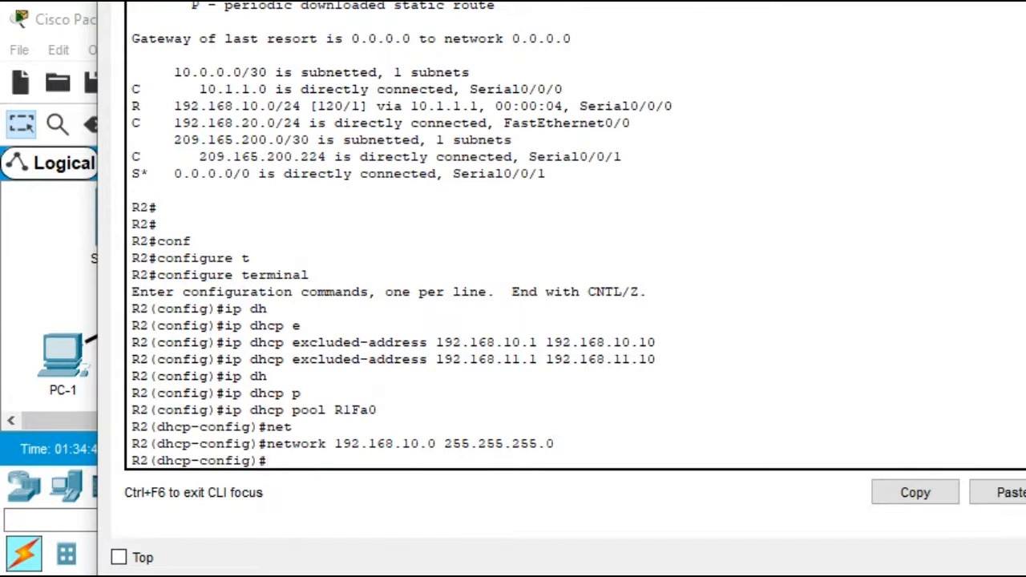
Set the pool's default router to 192.168.10.1 and DNS server to 9.9.9.9, then leave configuration mode
type("def")
key("Tab")
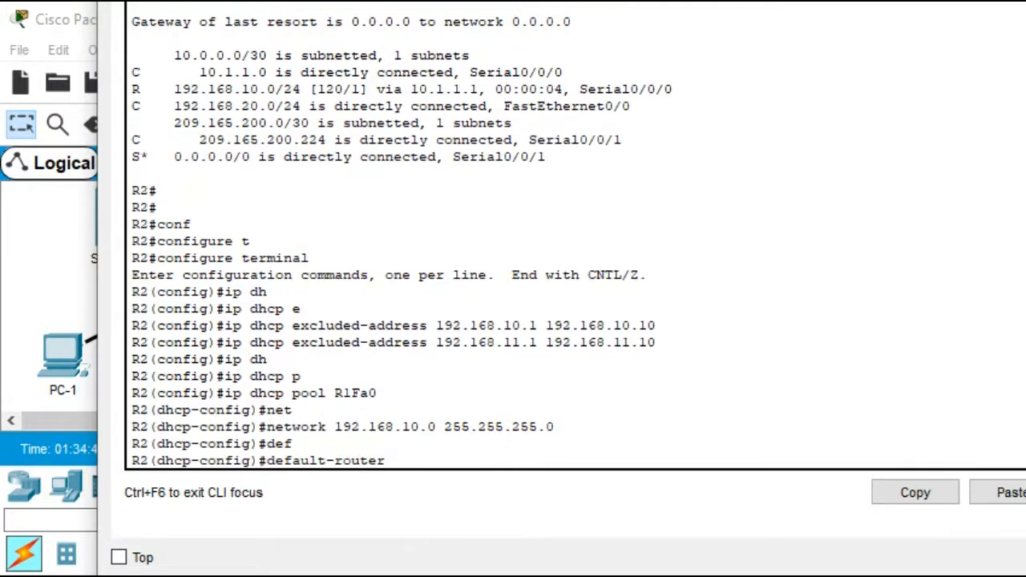
type("192.168.10.1")
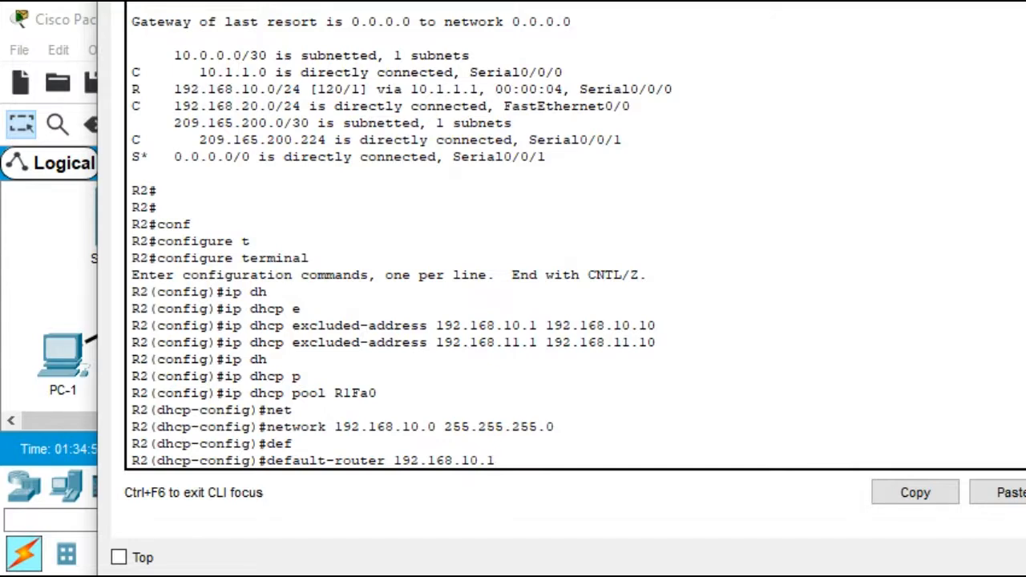
key("Return")
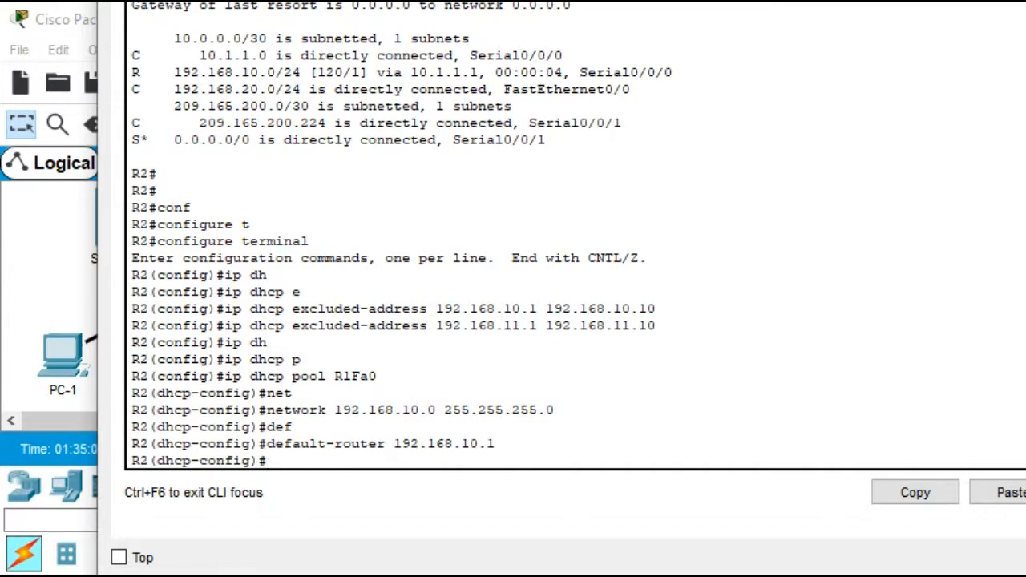
type("dn")
key("Tab")
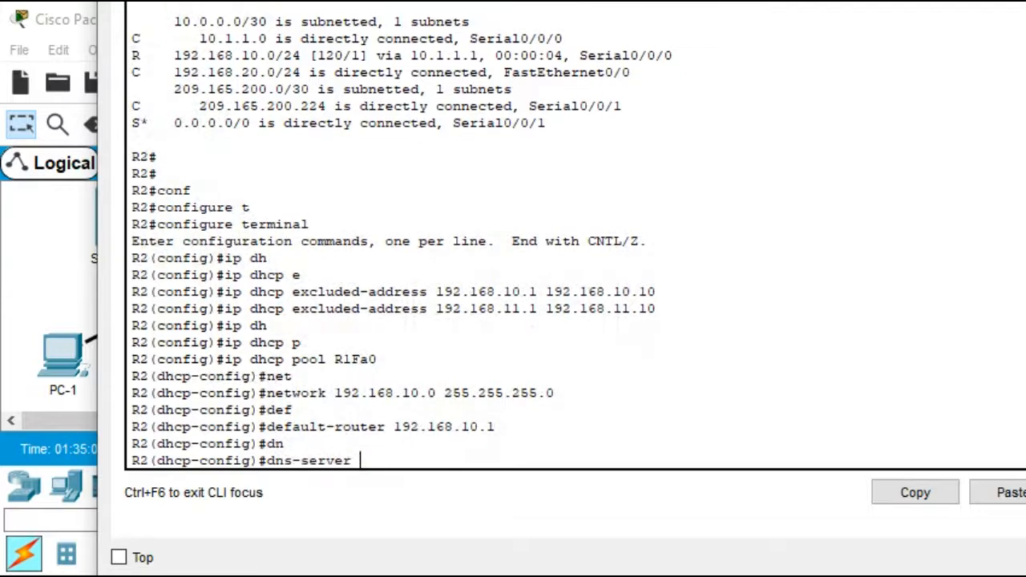
type("9.9.9.9")
key("Return")
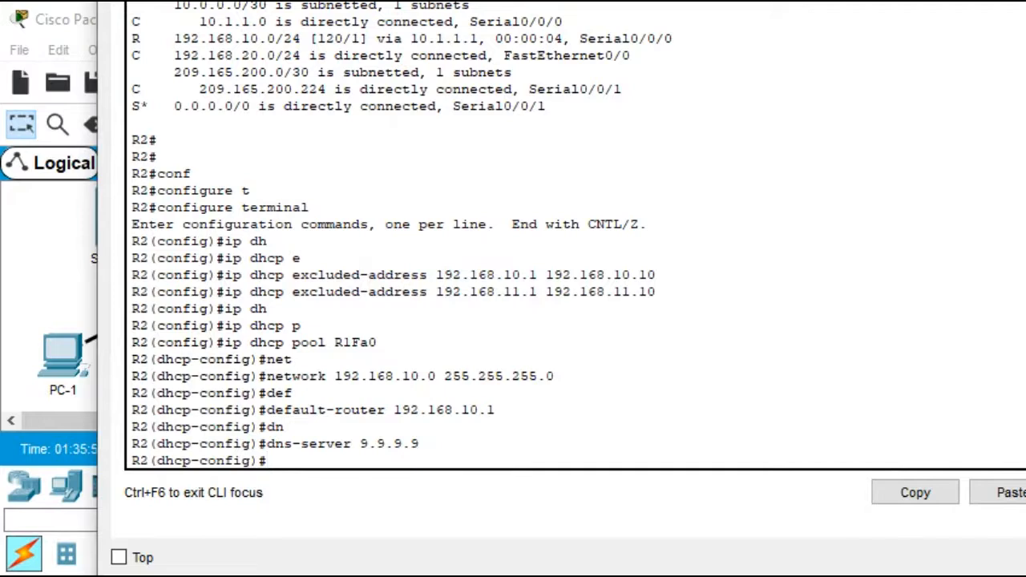
key("ctrl+z")
key("Return")
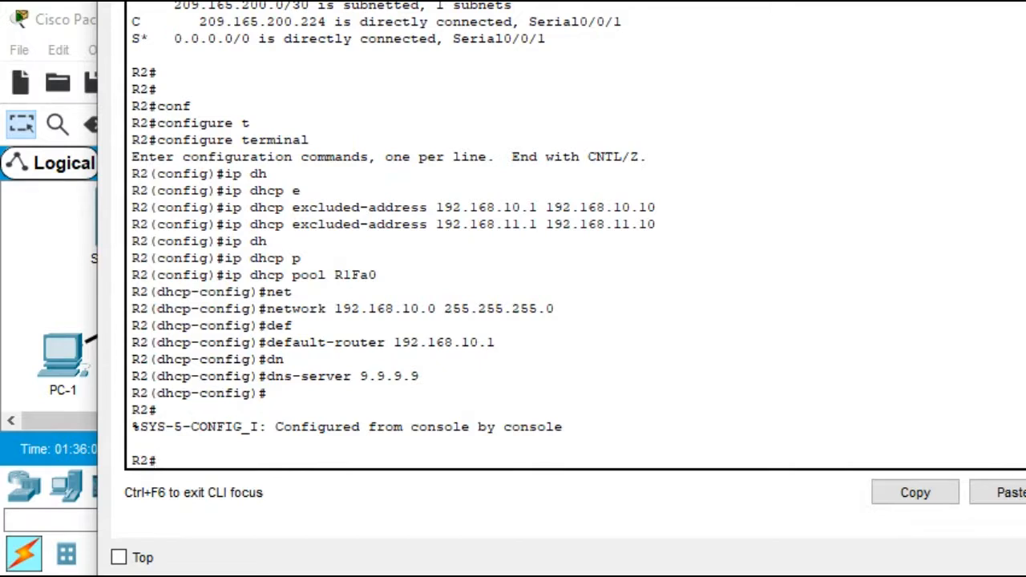
Enter R2's global configuration mode and create DHCP pool RaFa1 with network 192.168.11.0 255.255.255.0
type("conf")
key("Tab")
type("t")
key("Tab")
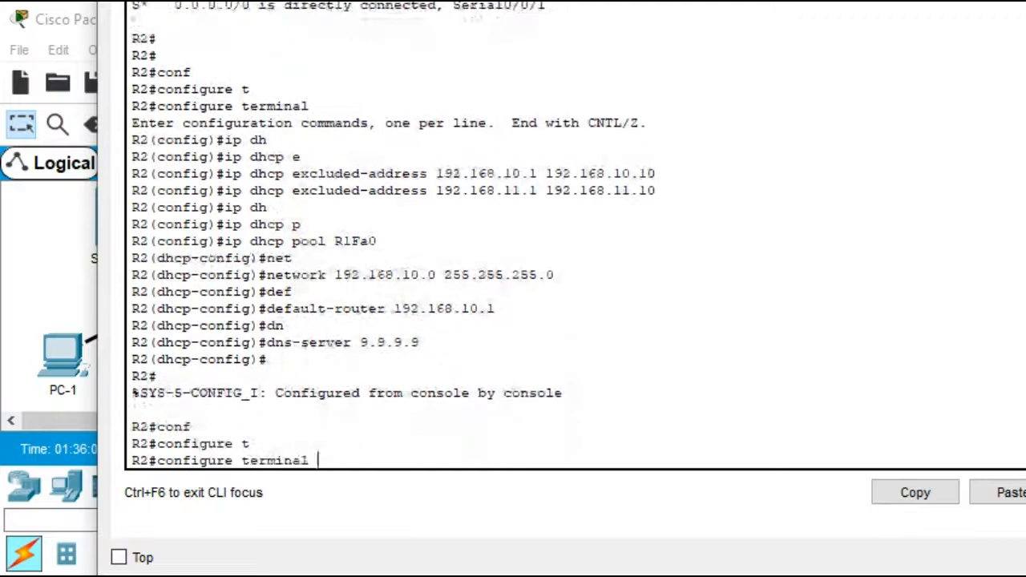
key("Return")
type("ip d")
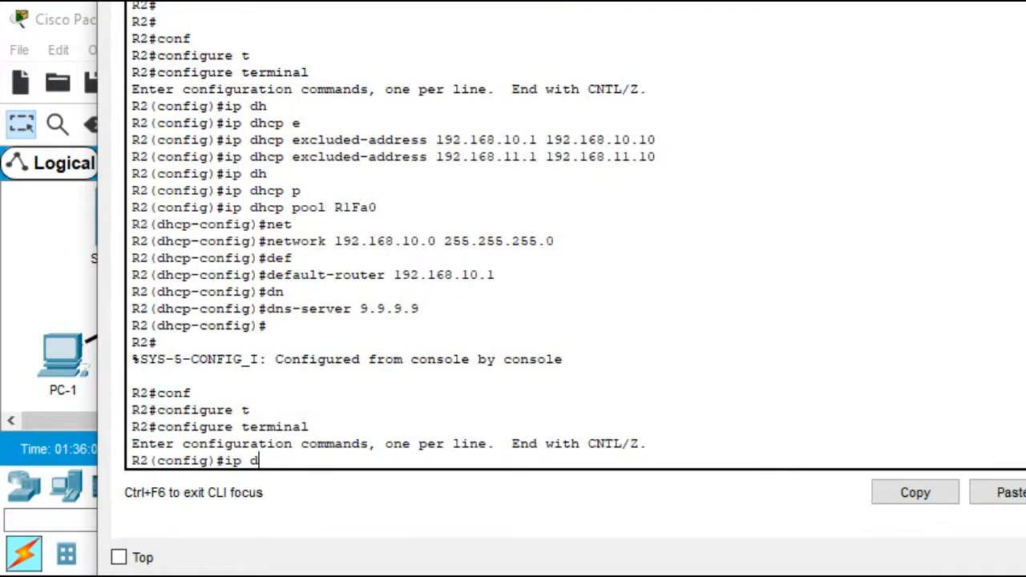
type("h")
key("Tab")
type("p")
key("Tab")
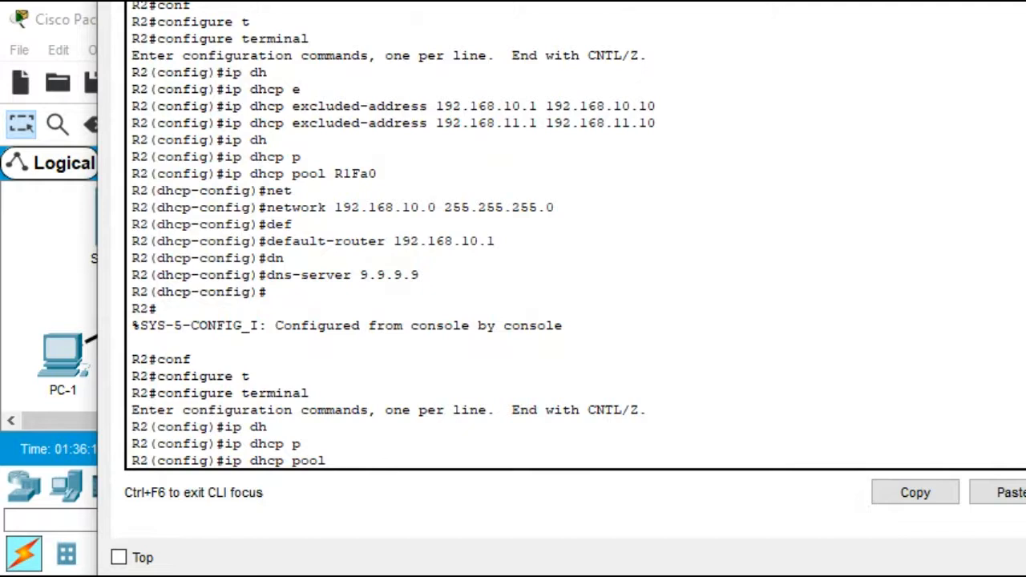
type("RaFa1")
key("Return")
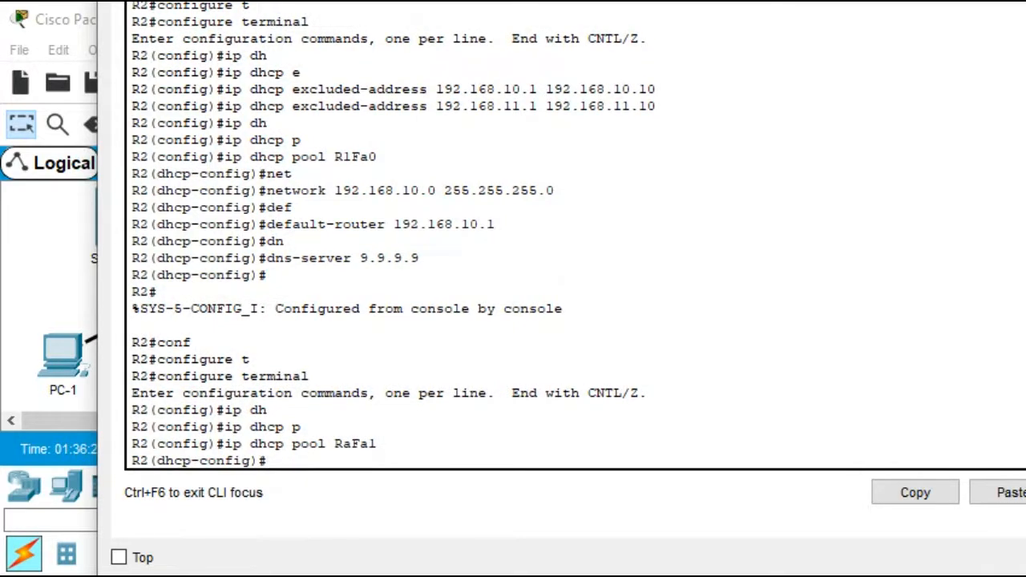
type("net")
key("Tab")
type("1")
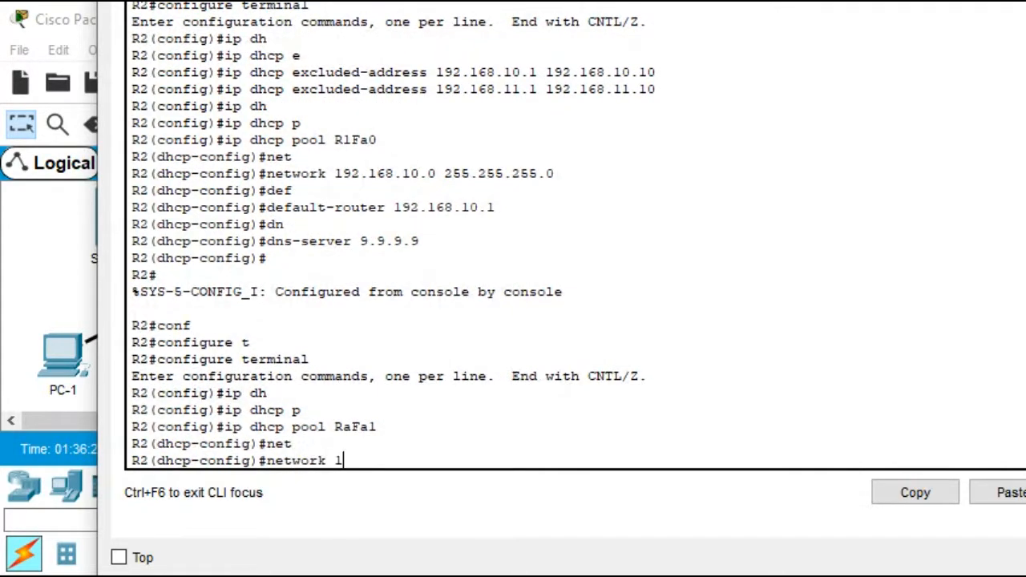
type("92.168.11.0 255.")
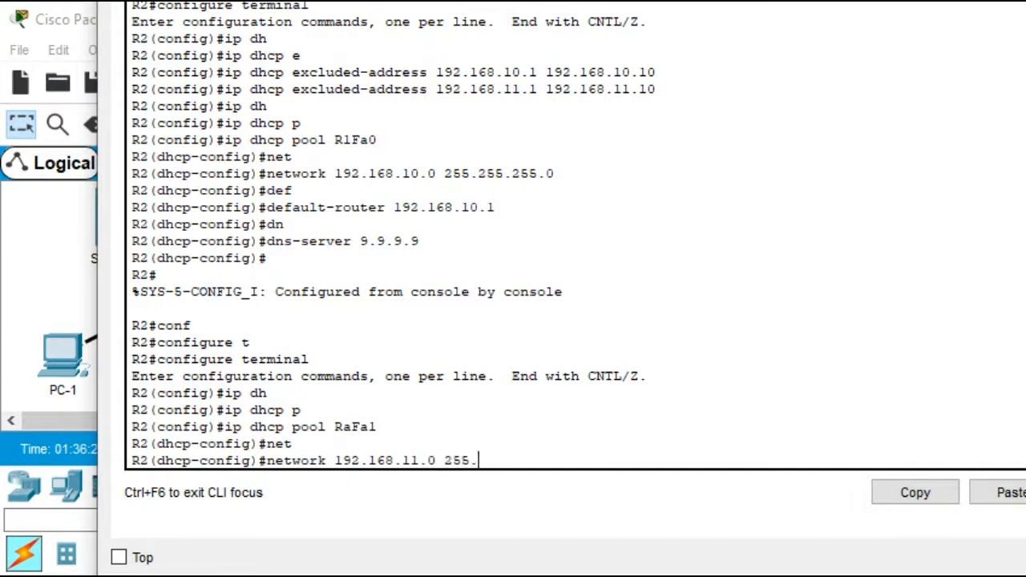
type("255.255.0")
key("Return")
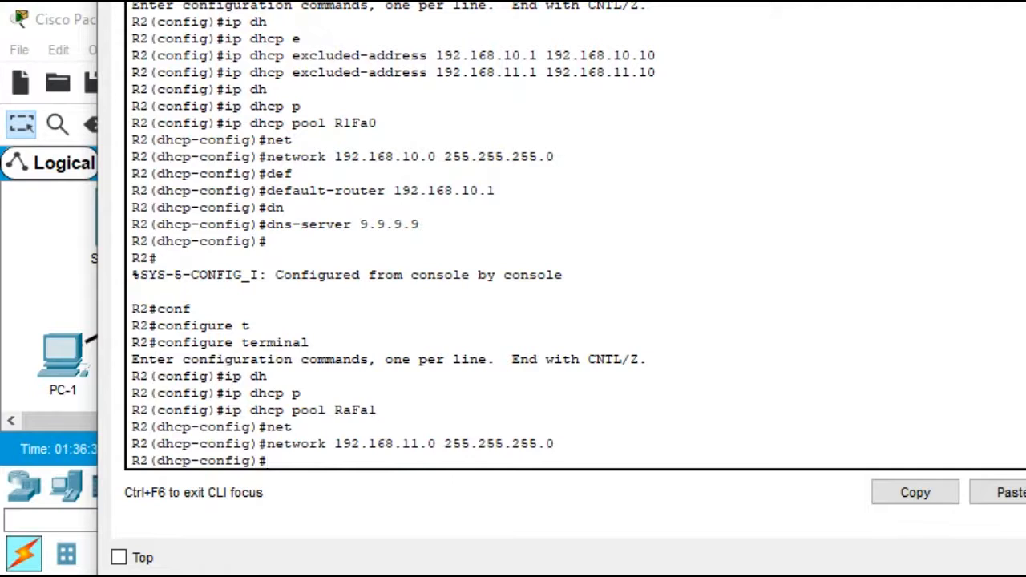
Set pool RaFa1's default router to 192.168.11.1 and DNS server to 9.9.9.9, then close R2's window
type("de")
key("Tab")
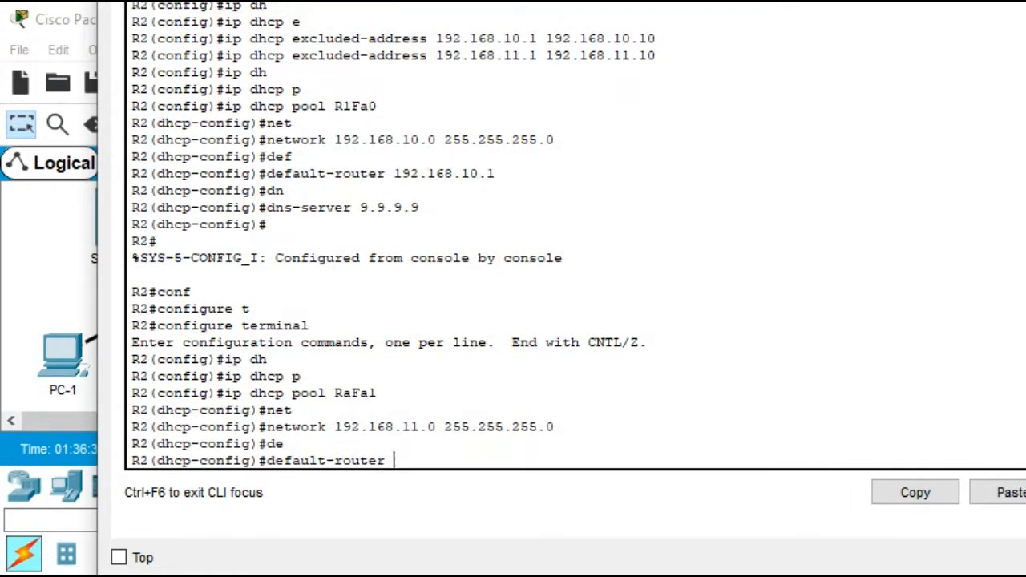
type("192.168.11.1")
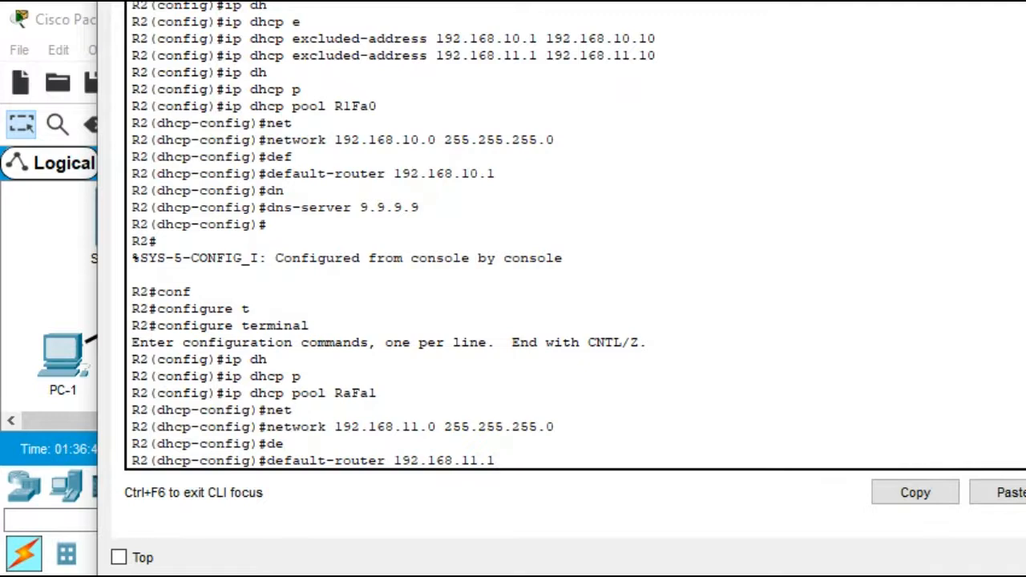
key("Return")
type("dn")
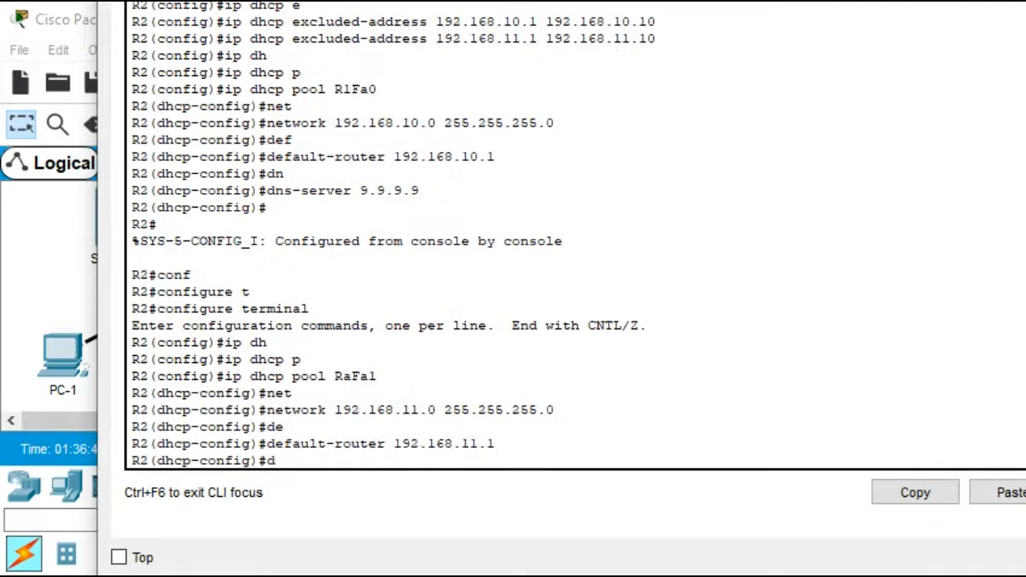
key("Tab")
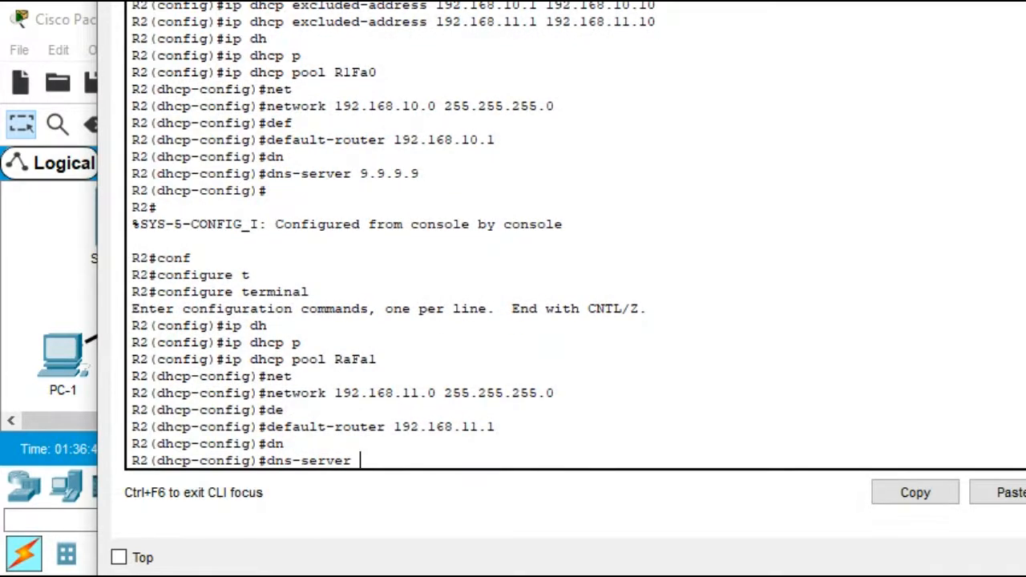
type("9.9.9.9")
key("Return")
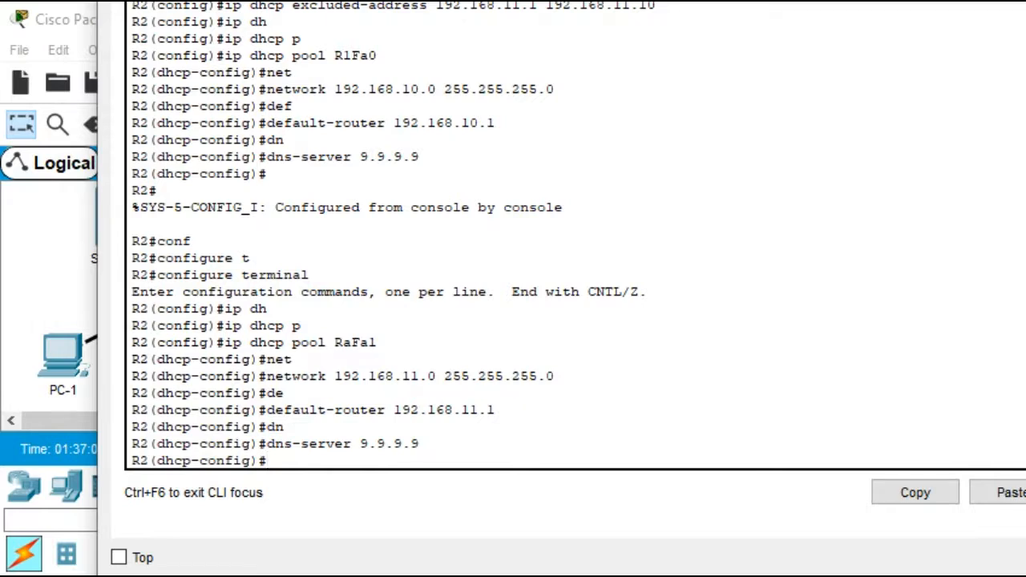
left_click(1025, 1)
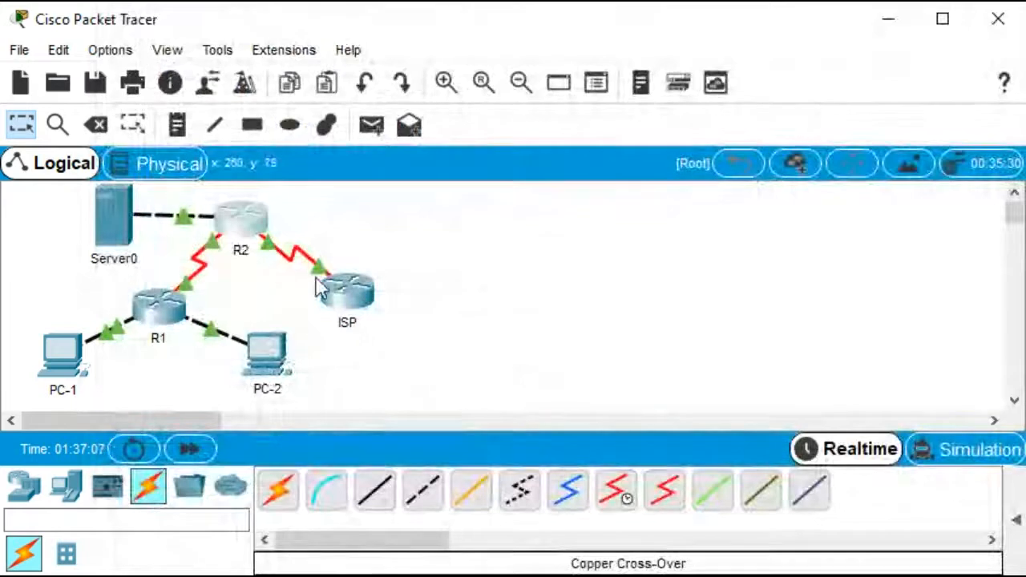
Open R1's CLI, enter configuration mode and set the DHCP helper address 10.1.1.2 on FastEthernet0/0
mouse_move(57, 359)
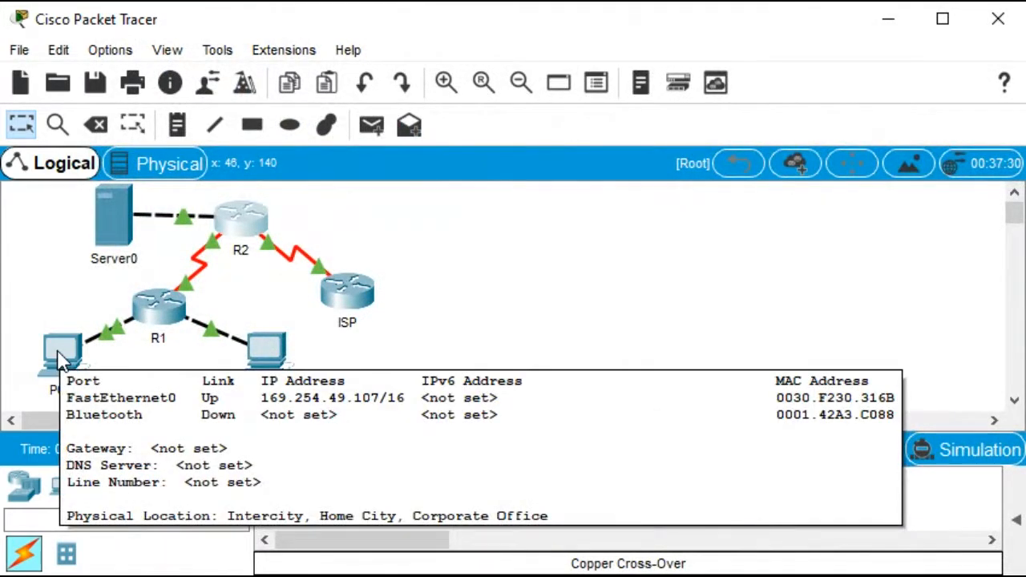
mouse_move(273, 363)
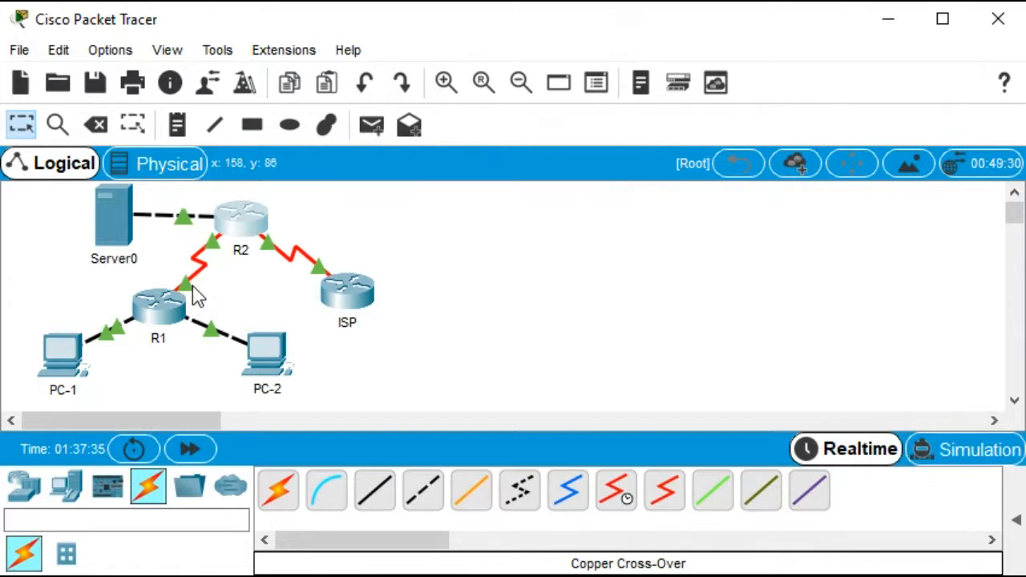
left_click(162, 303)
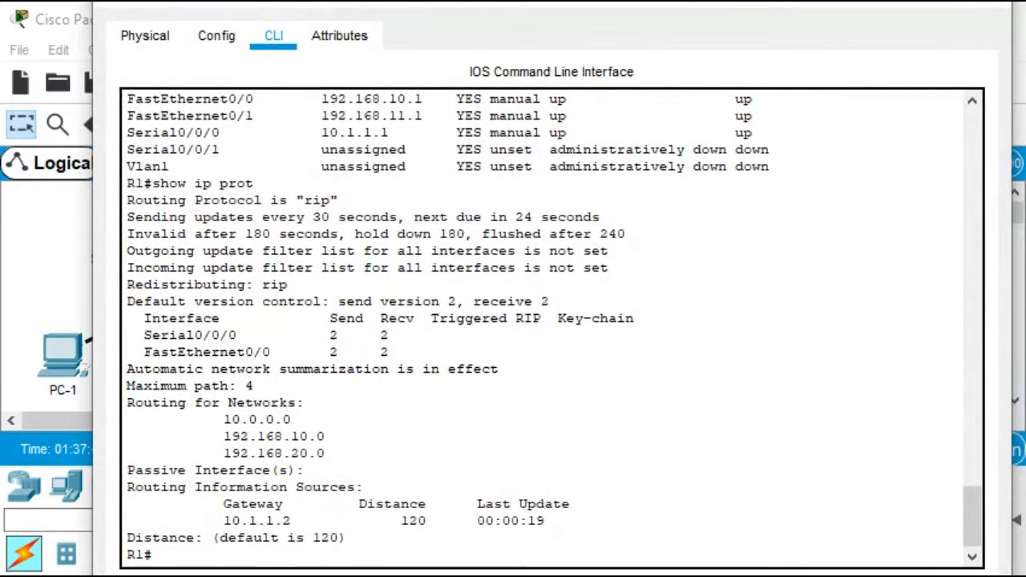
key("Return")
key("Return")
key("Return")
type("conf")
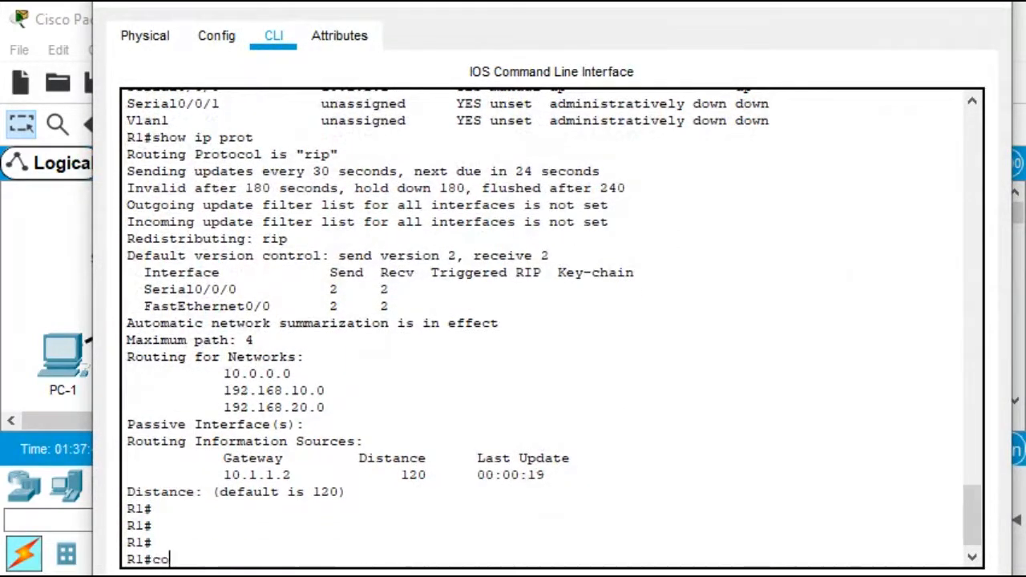
key("Tab")
type("t")
key("Tab")
key("Return")
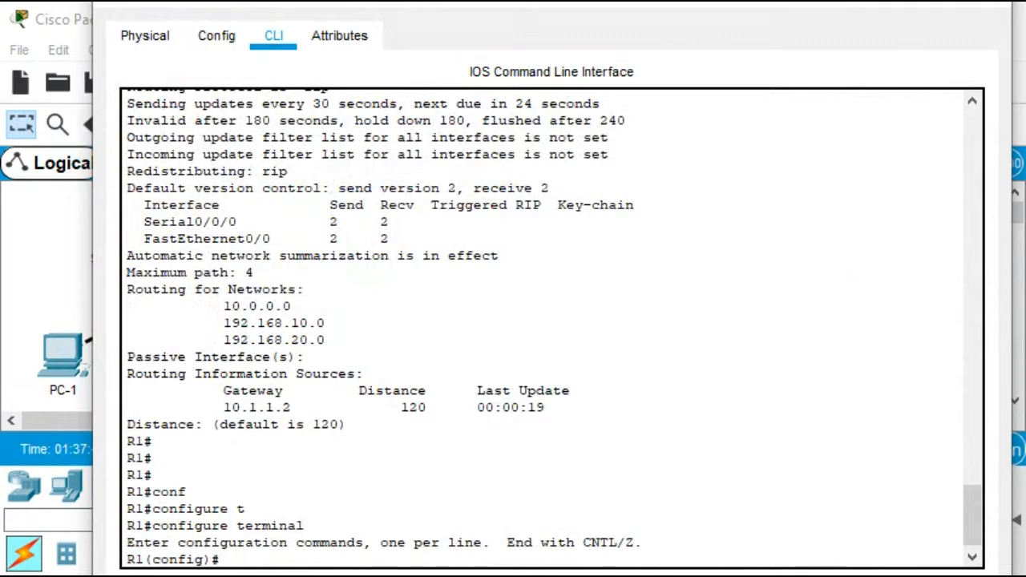
type("int")
key("Tab")
type("f")
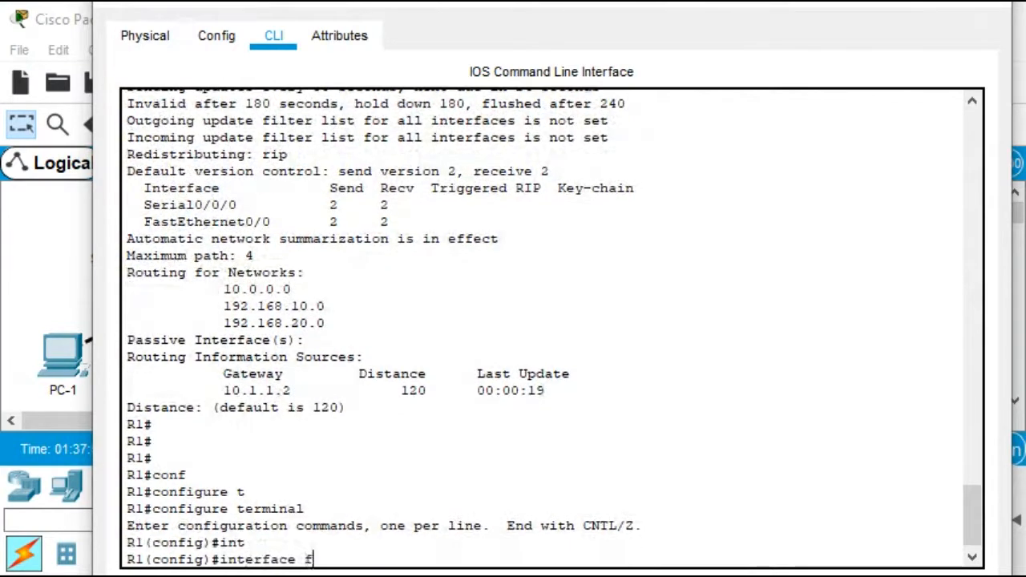
type("0")
key("BackSpace")
key("Tab")
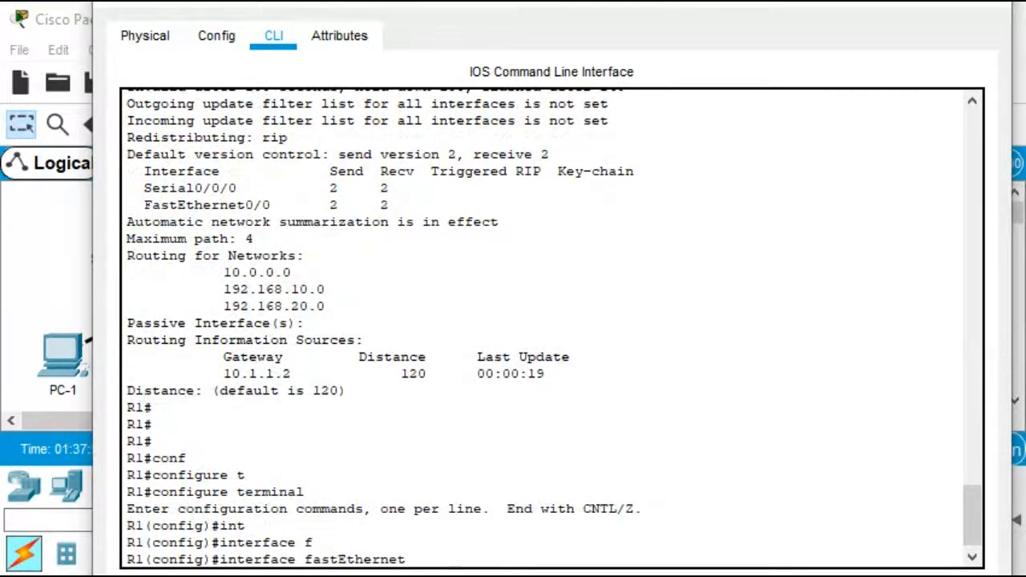
type("0/0")
key("Return")
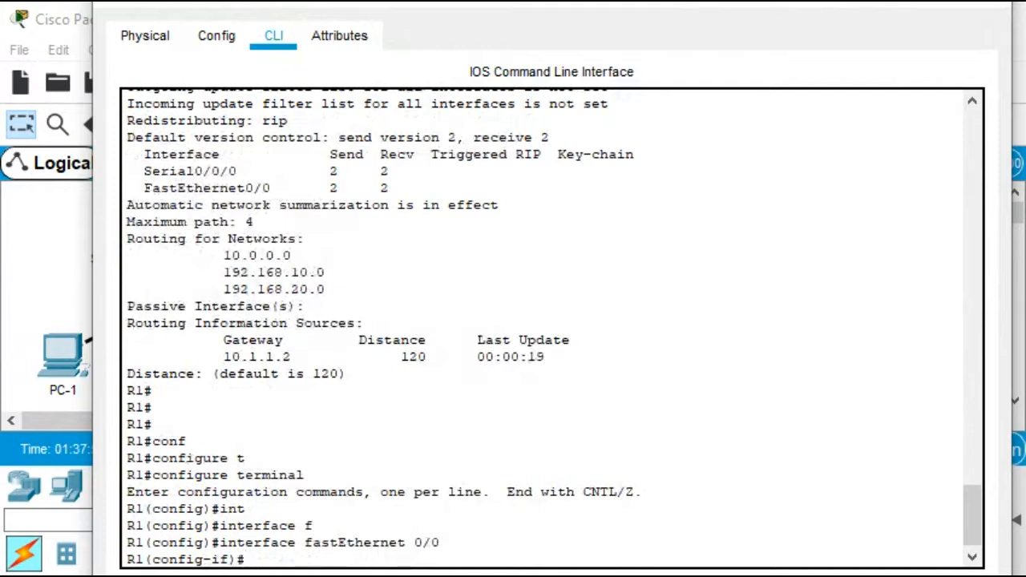
type("ip helper-ad")
key("Tab")
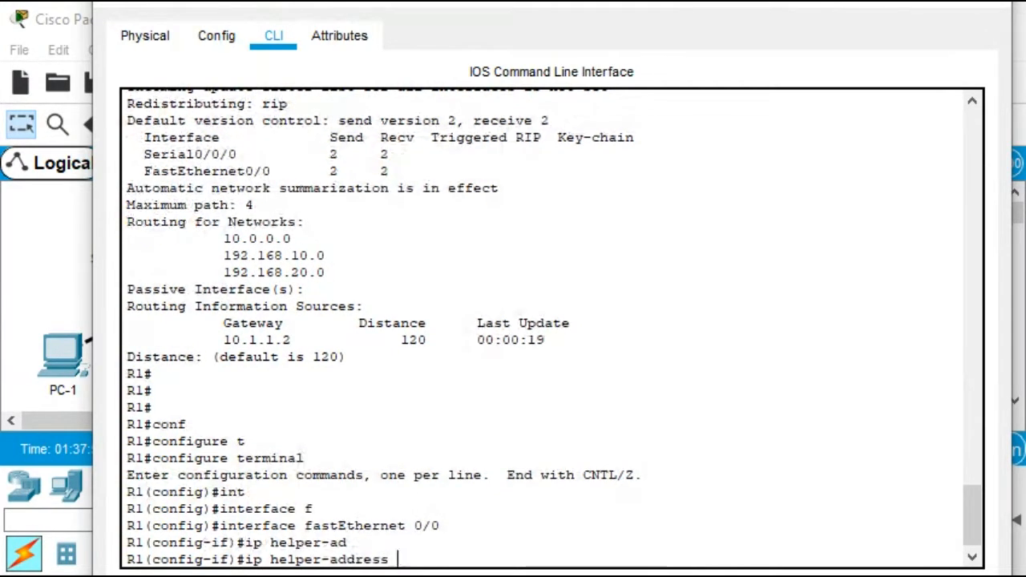
type("10")
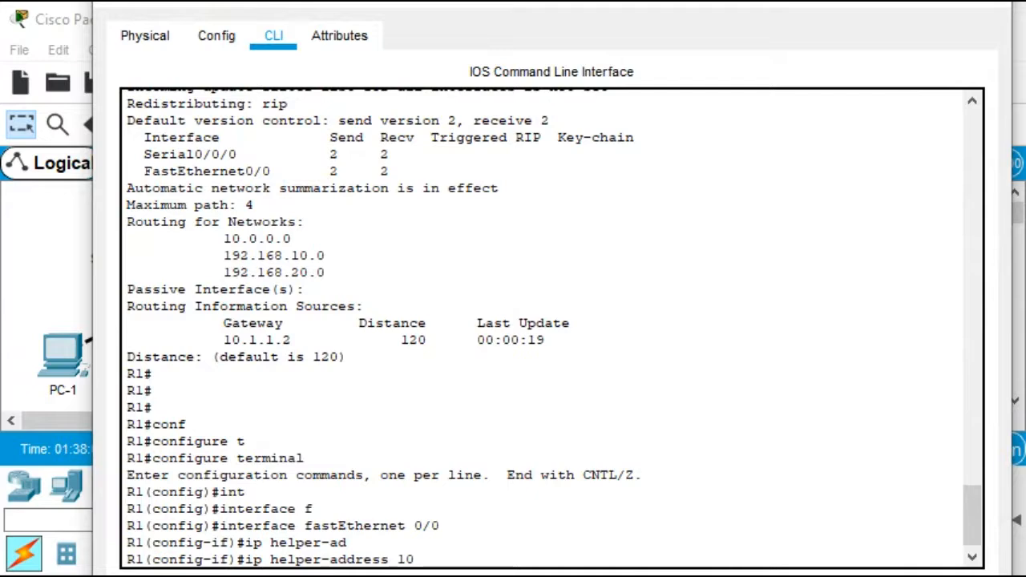
type(".1.1.2")
key("Return")
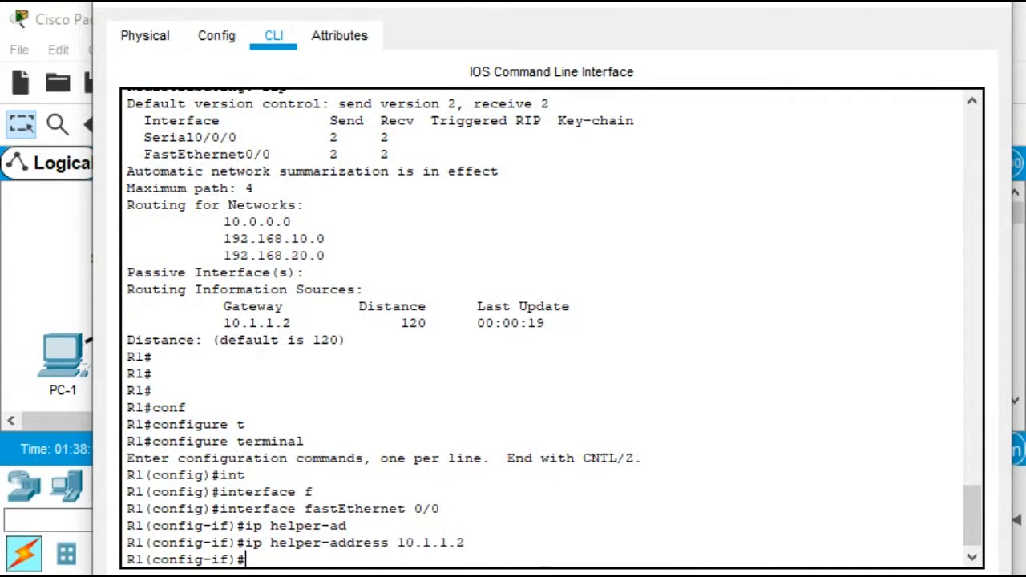
Set the DHCP helper address 10.1.1.2 on R1's FastEthernet0/1, then leave configuration mode and close the window
type("int f0/1")
key("Return")
type("ip adh")
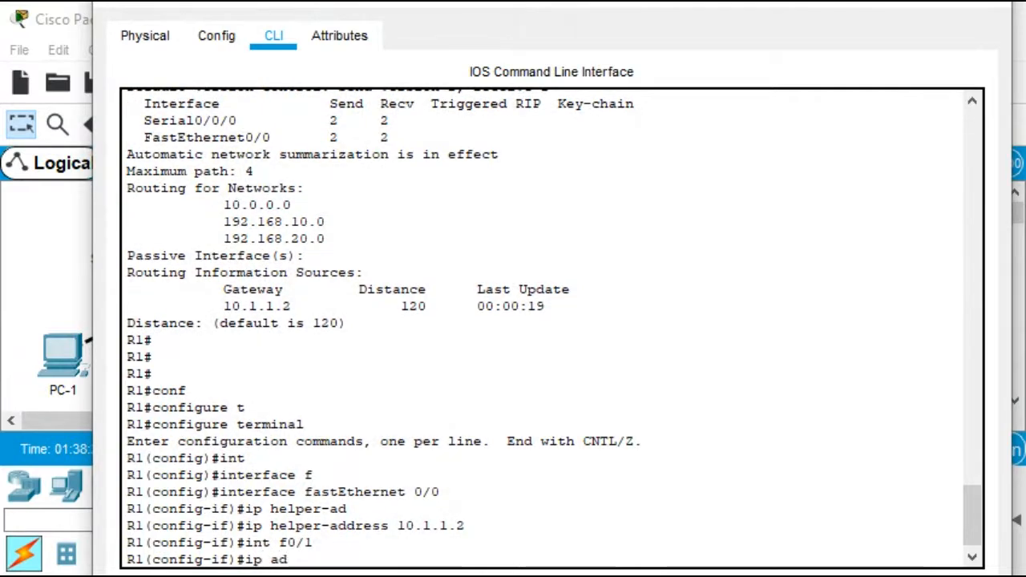
key("BackSpace")
key("BackSpace")
key("BackSpace")
key("Up")
key("Up")
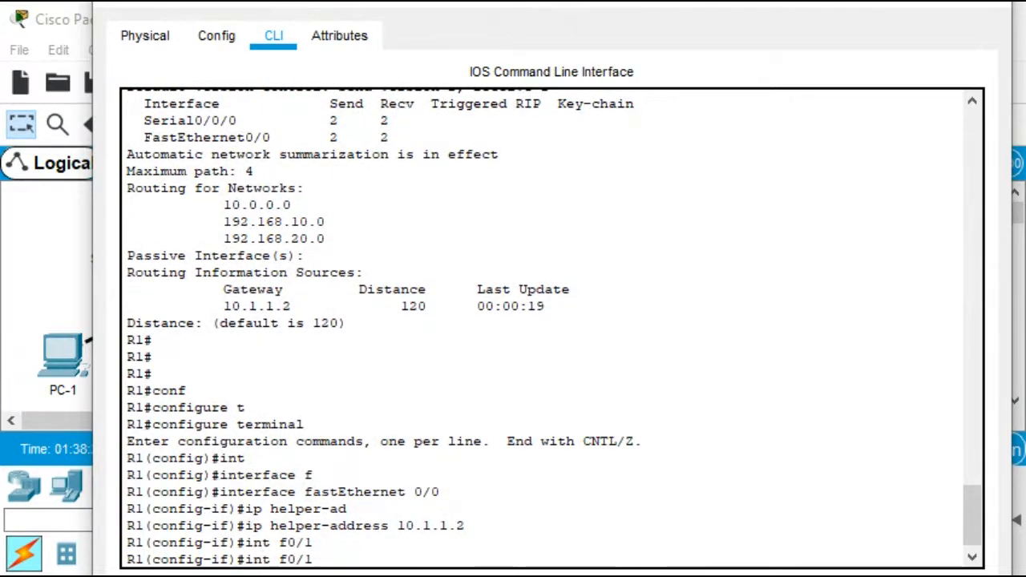
key("BackSpace")
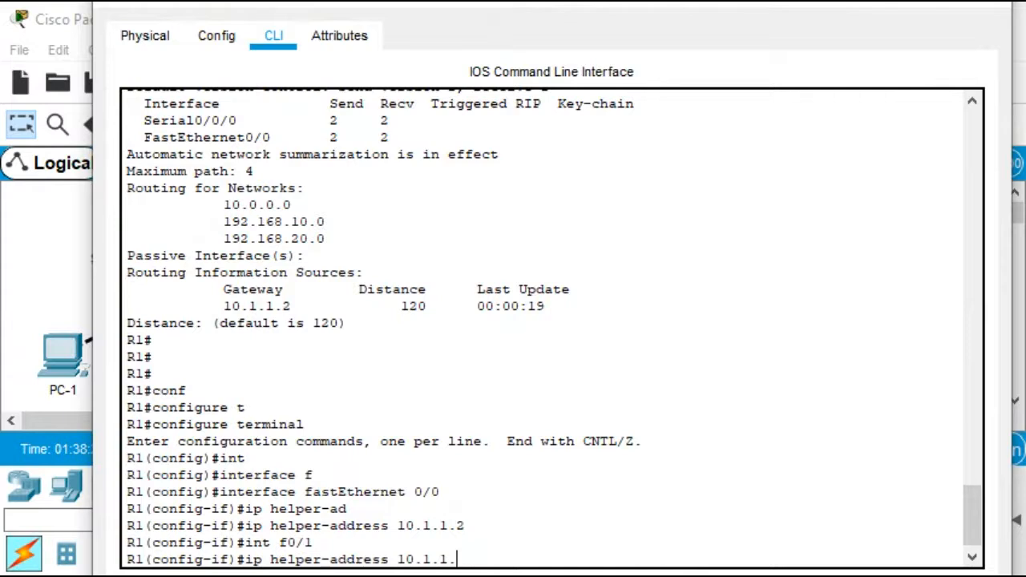
type("2")
key("Return")
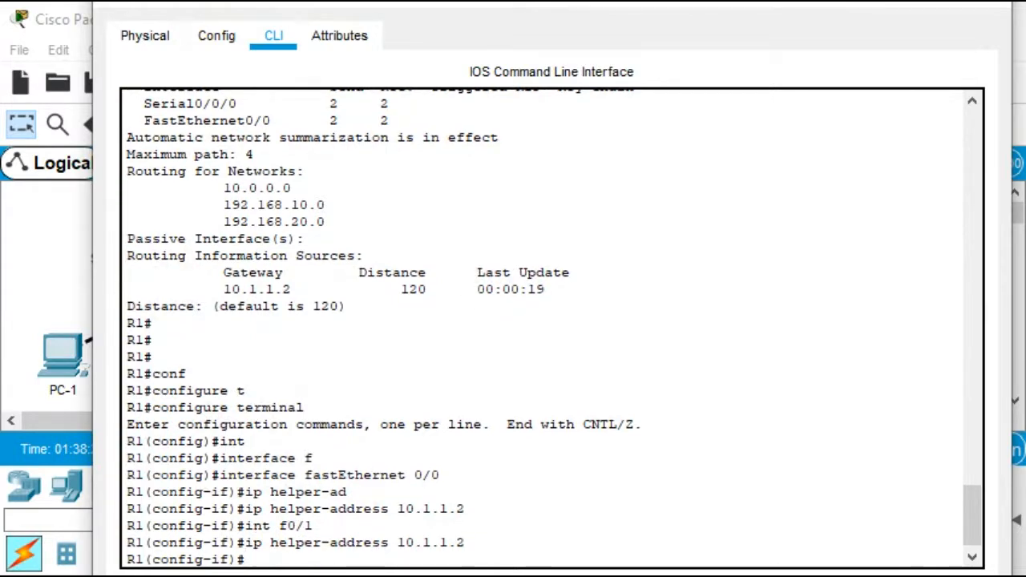
key("ctrl+z")
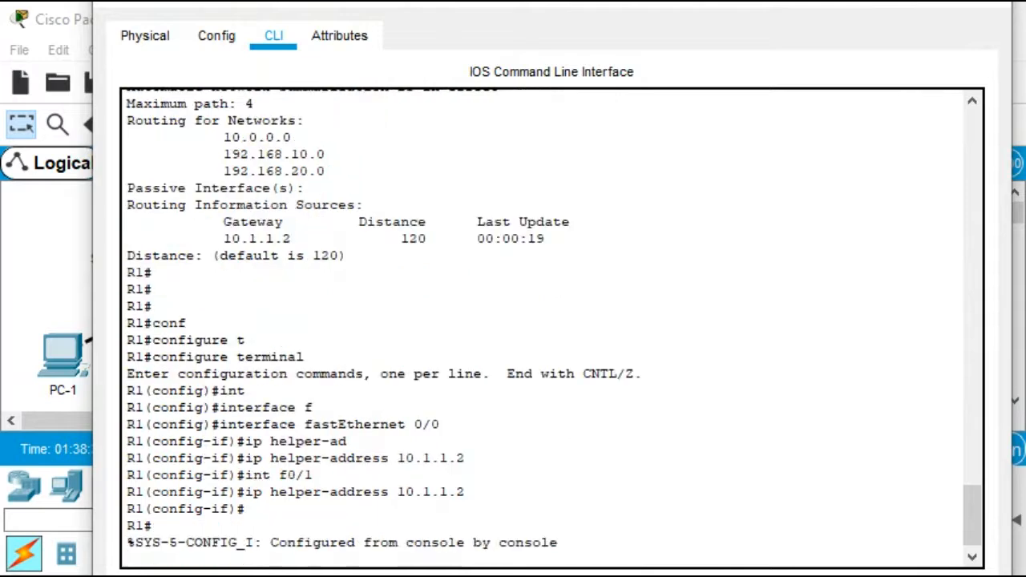
key("Return")
key("Return")
key("Return")
key("Return")
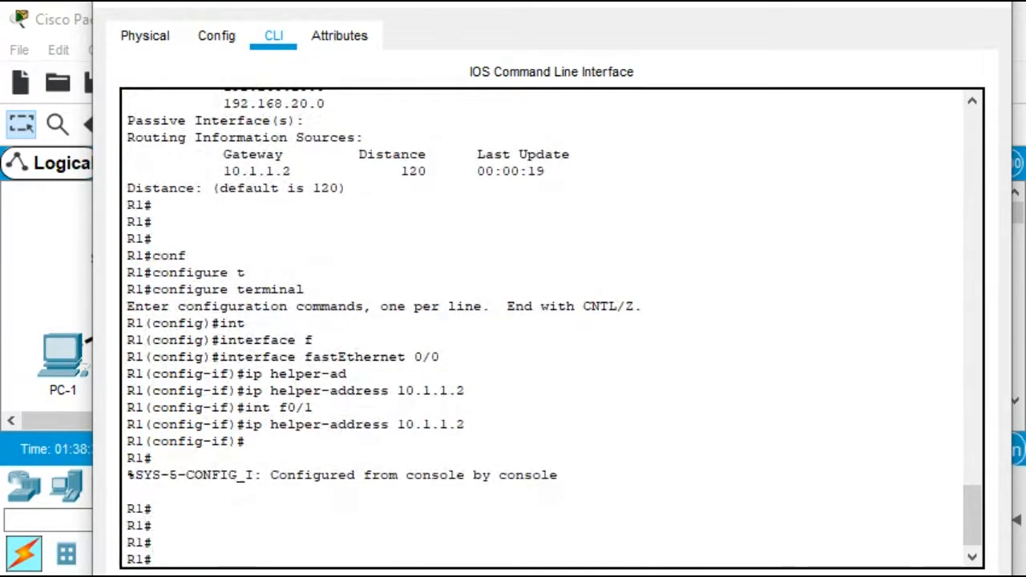
left_click(983, 5)
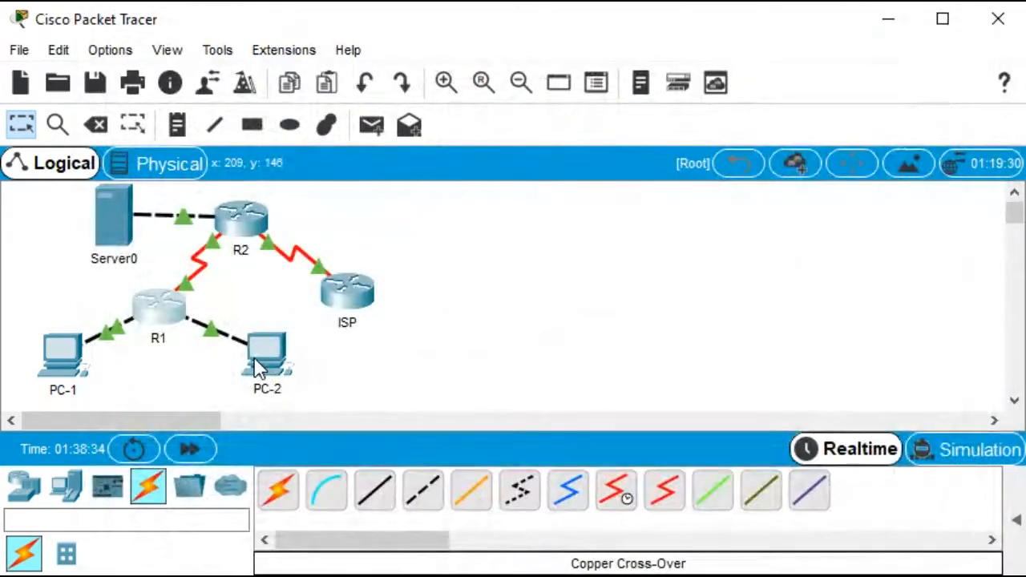
Open R1's CLI and display its IP routing table
mouse_move(257, 364)
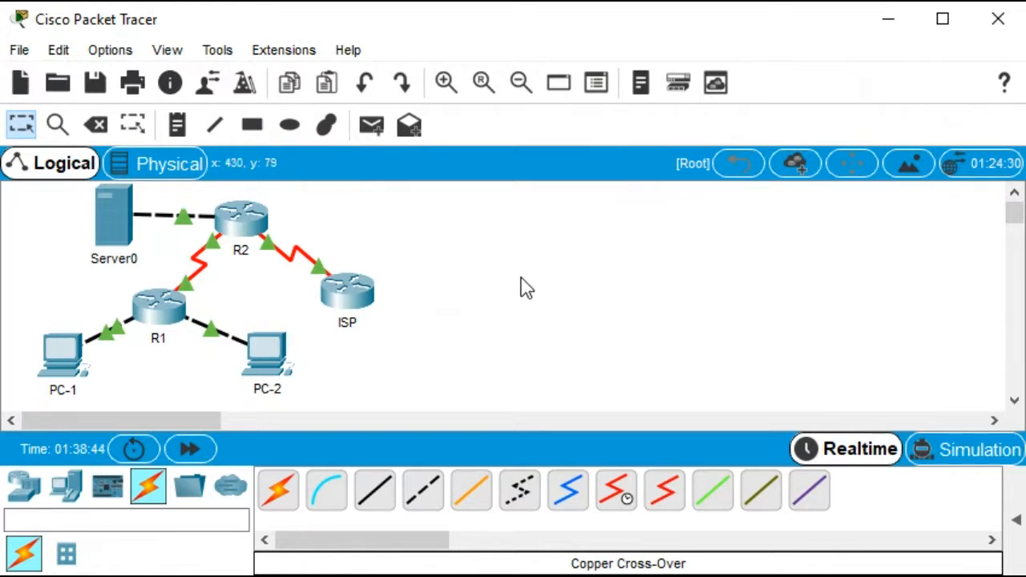
left_click(161, 309)
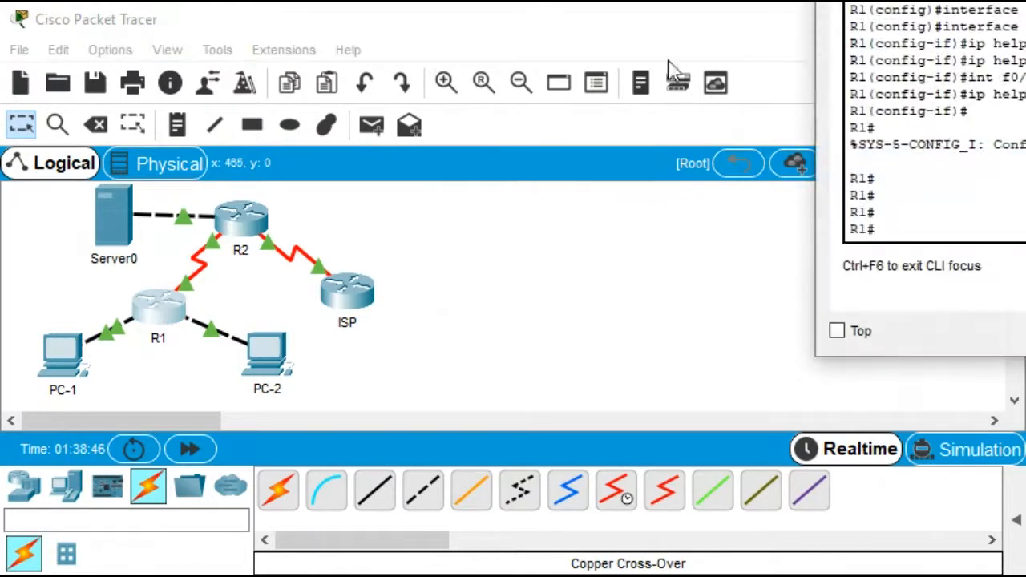
left_click_drag(922, 0, 235, 0)
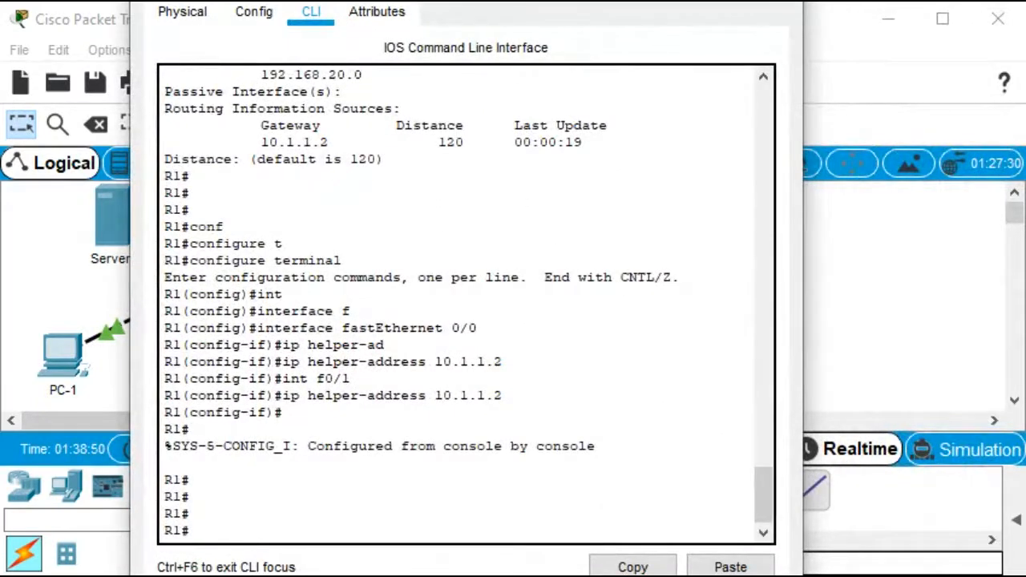
key("Return")
type("sh")
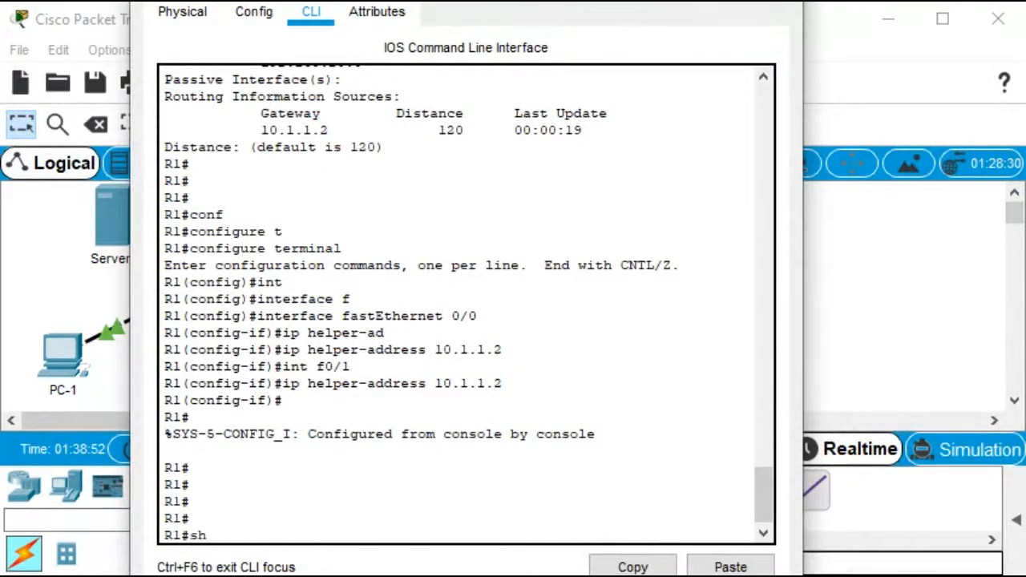
type(" ip ro")
key("Return")
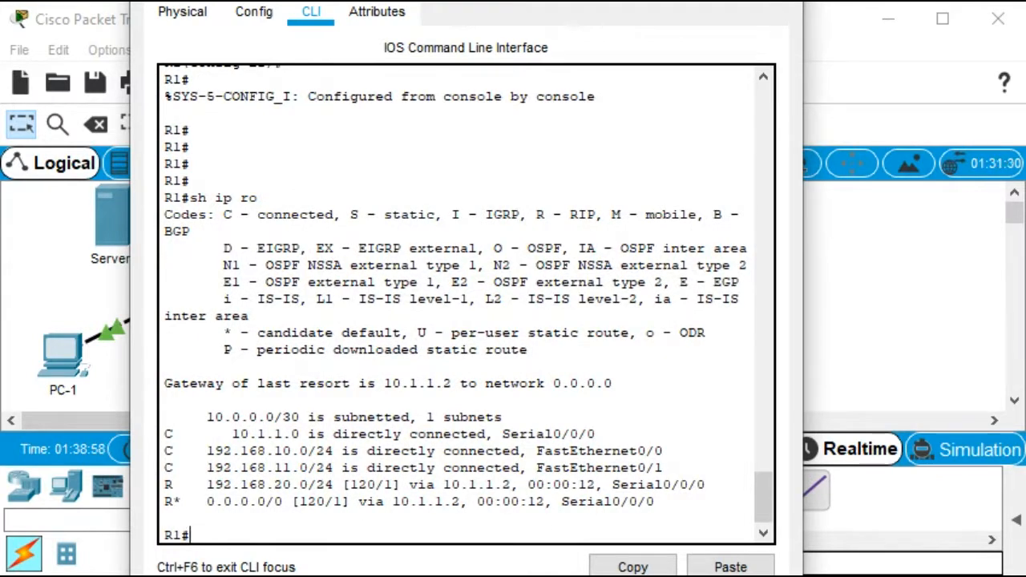
Ping 192.168.20.1 and 192.168.20.254 from R1, then close R1's window
type("ping 192")
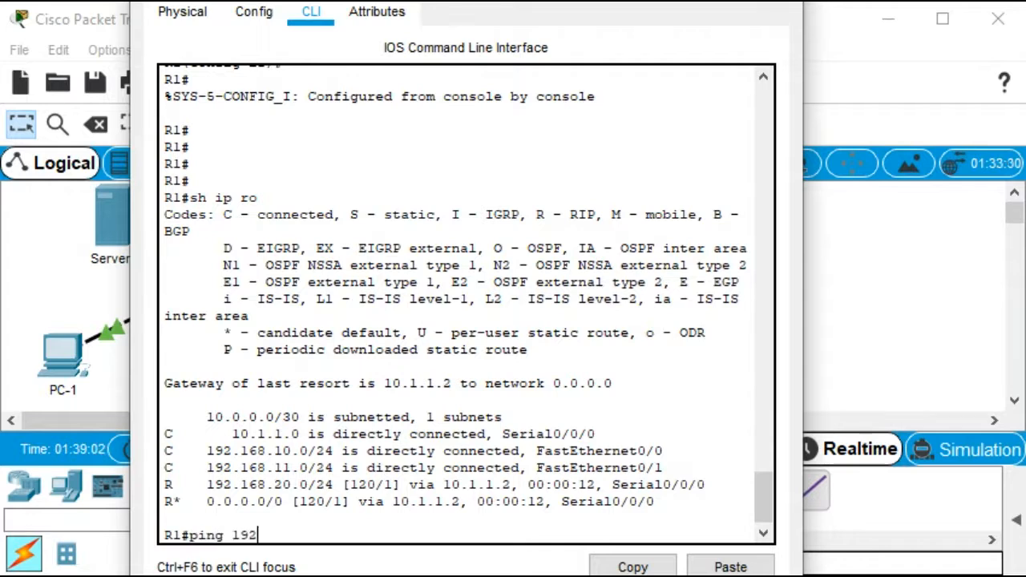
type(".168.20.1")
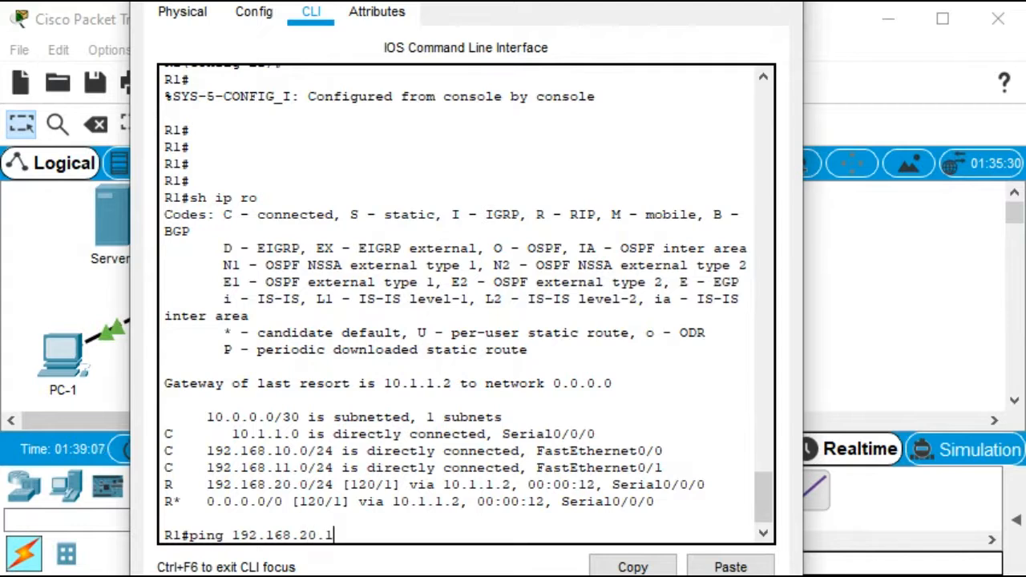
key("Return")
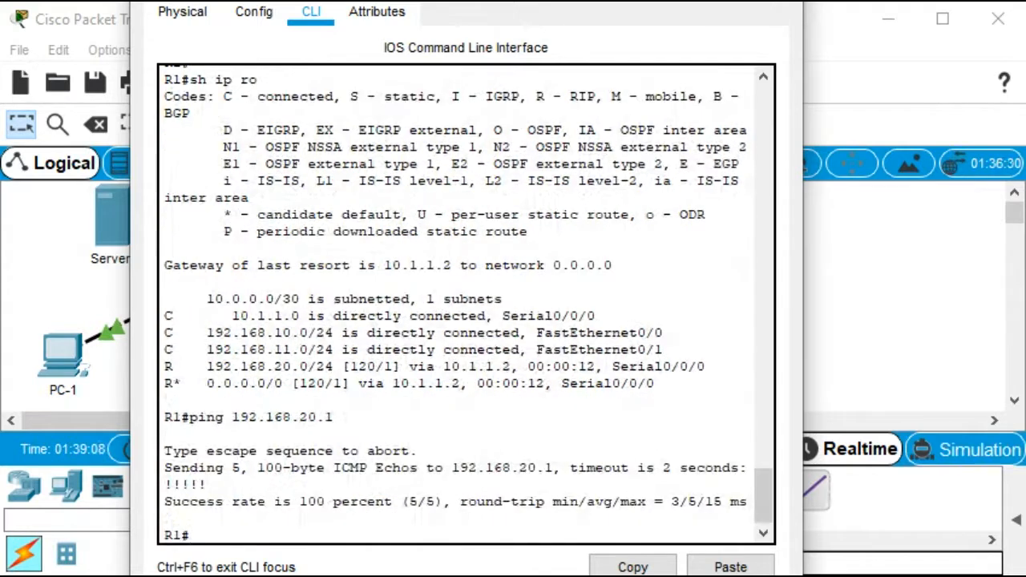
key("Up")
key("BackSpace")
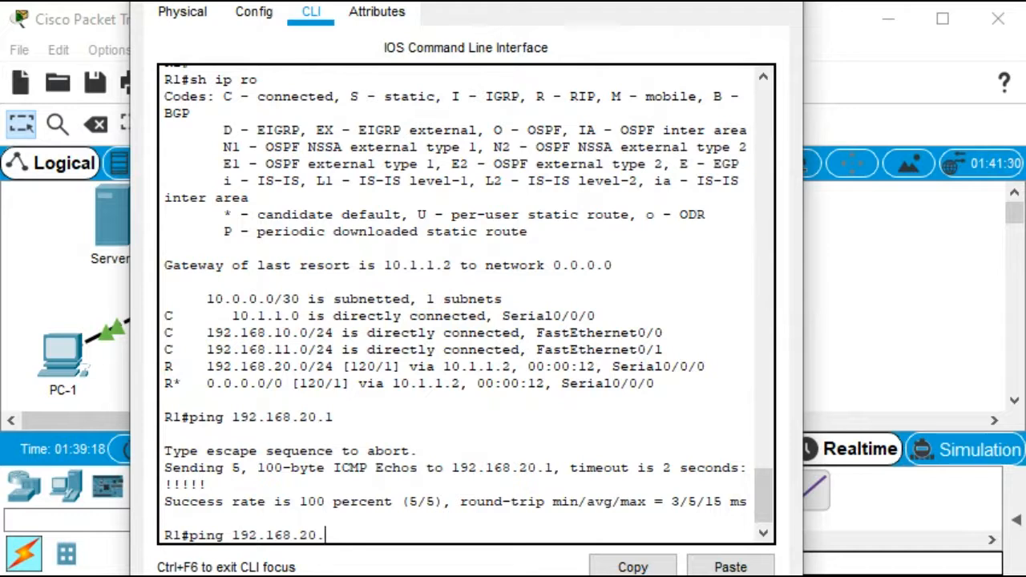
type("254")
key("Return")
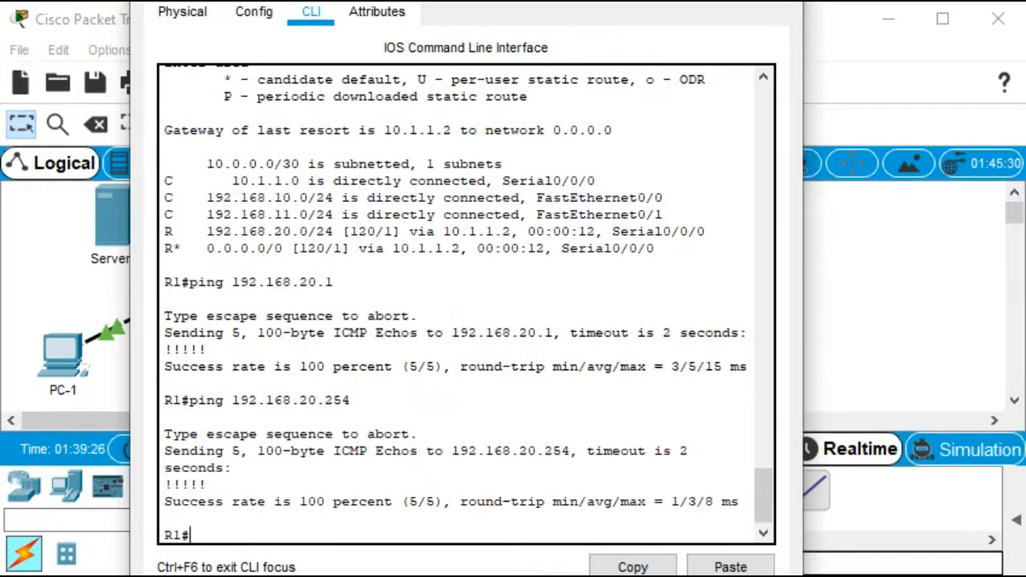
left_click(782, 2)
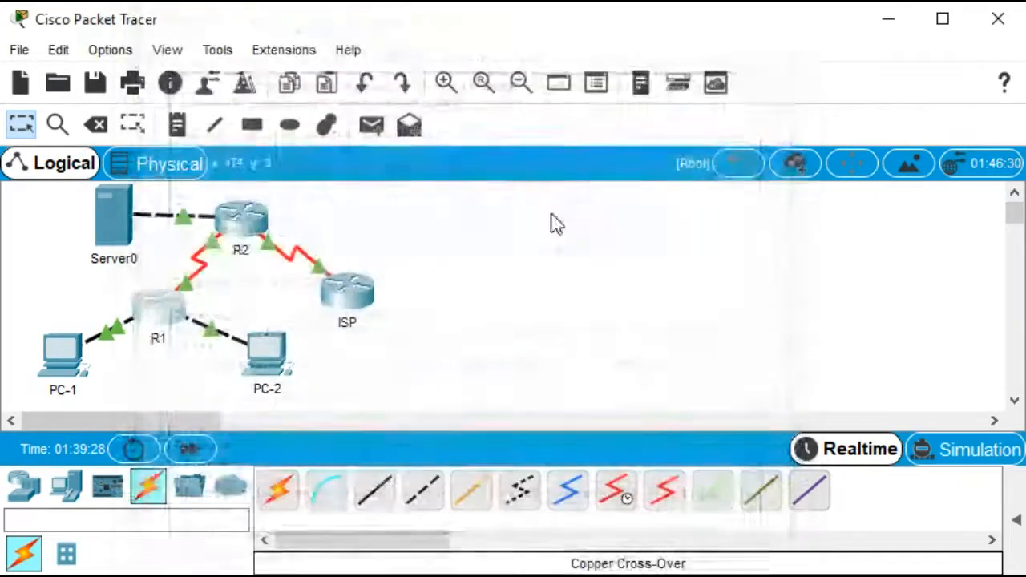
Open PC-1's IP configuration, then run ipconfig in PC-1's command prompt
left_click(65, 353)
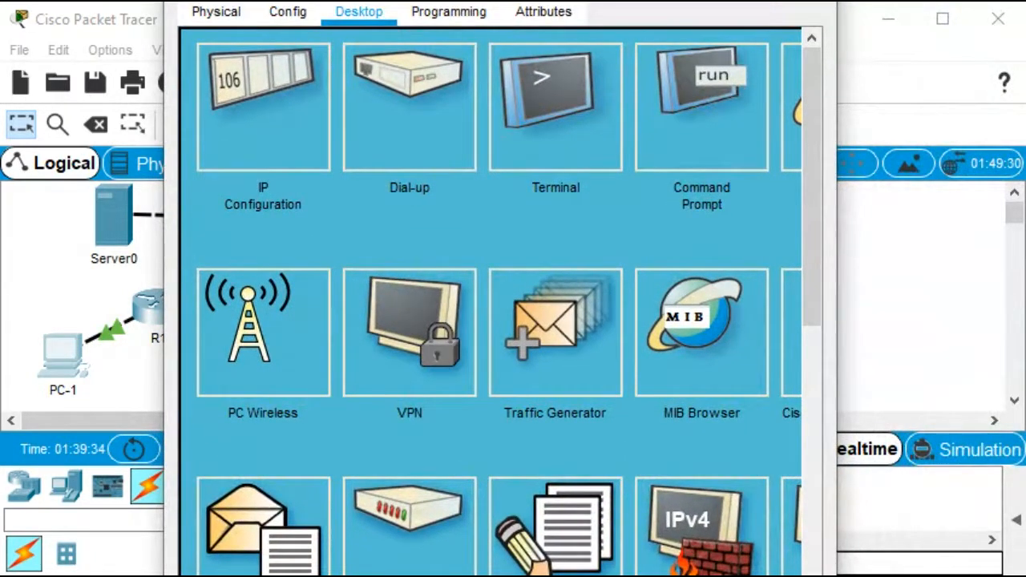
left_click(263, 108)
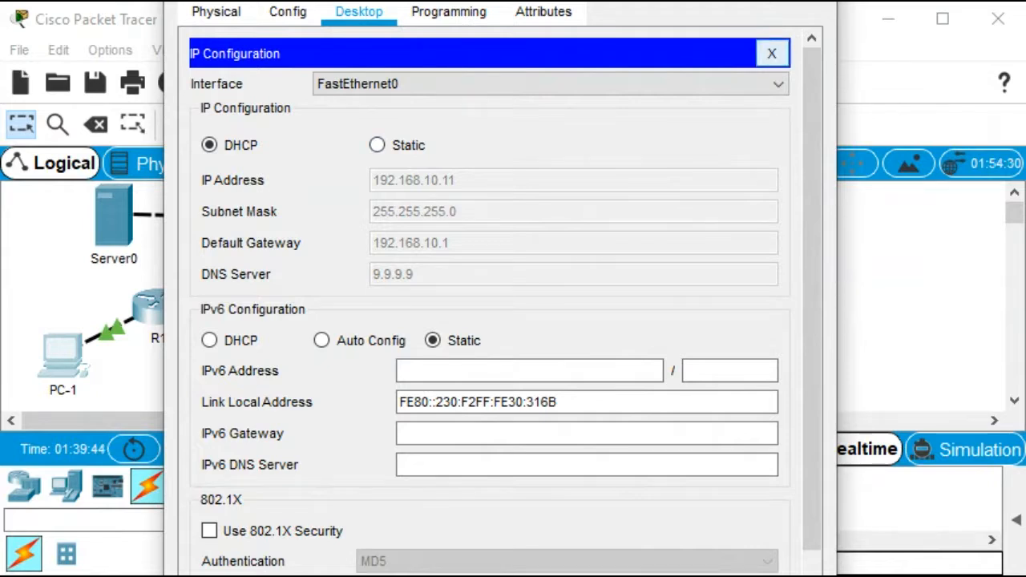
left_click(771, 53)
left_click(701, 108)
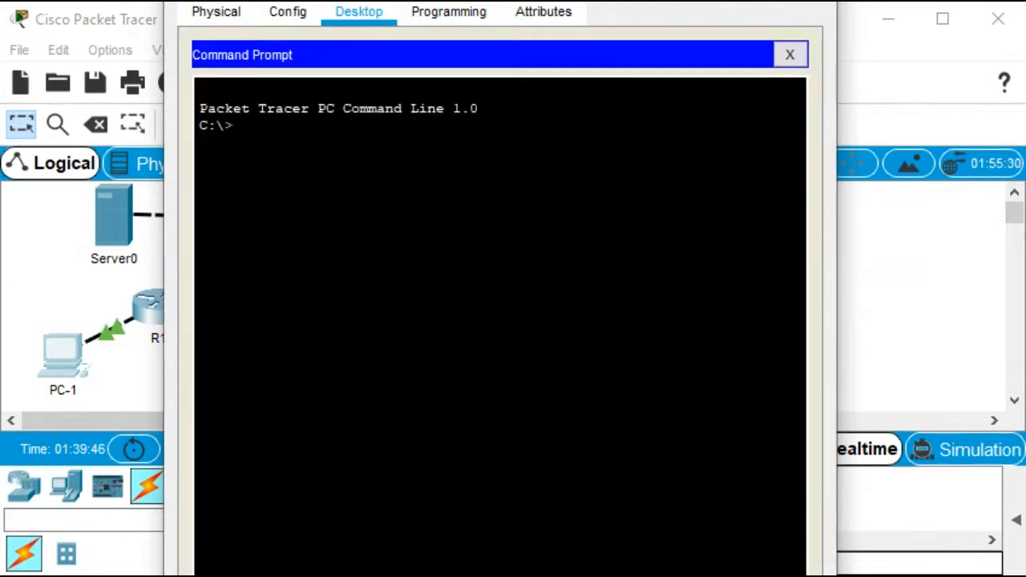
type("ipconfig")
key("Return")
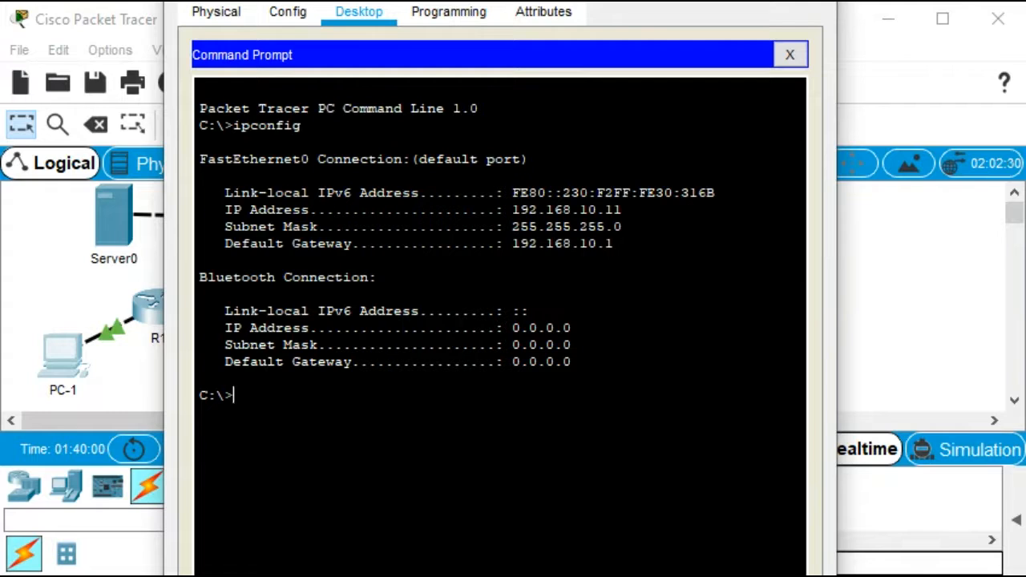
Ping 192.168.110.1 from PC-1, abort it, run ipconfig /all, and close PC-1's window
type("ping 192")
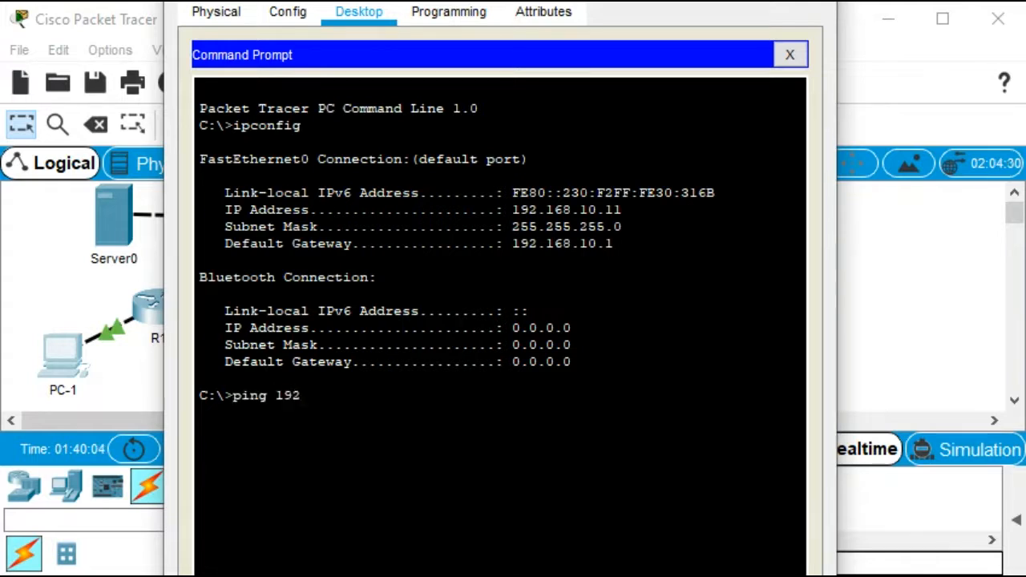
type(".168.110.1")
key("Return")
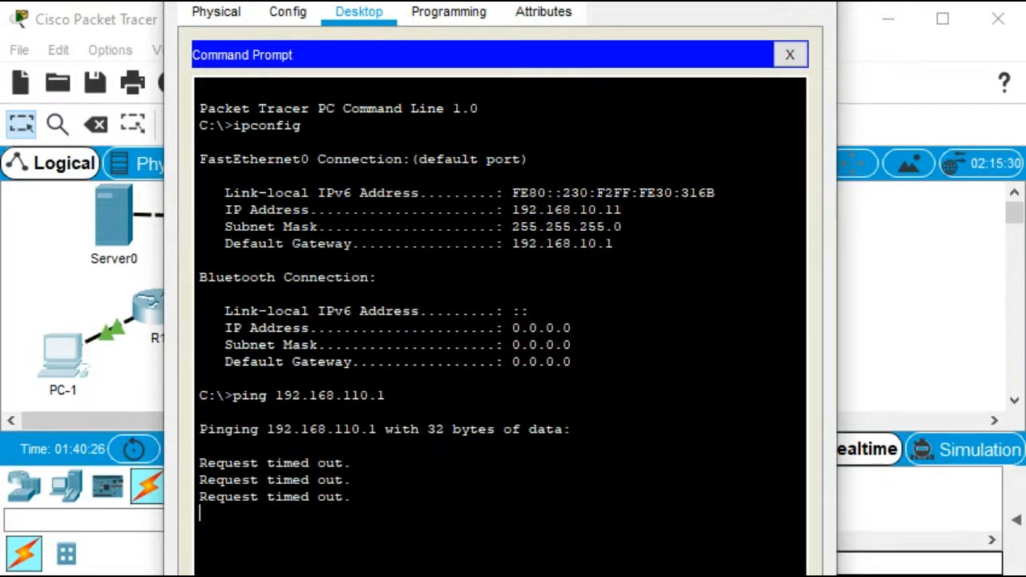
key("ctrl+c")
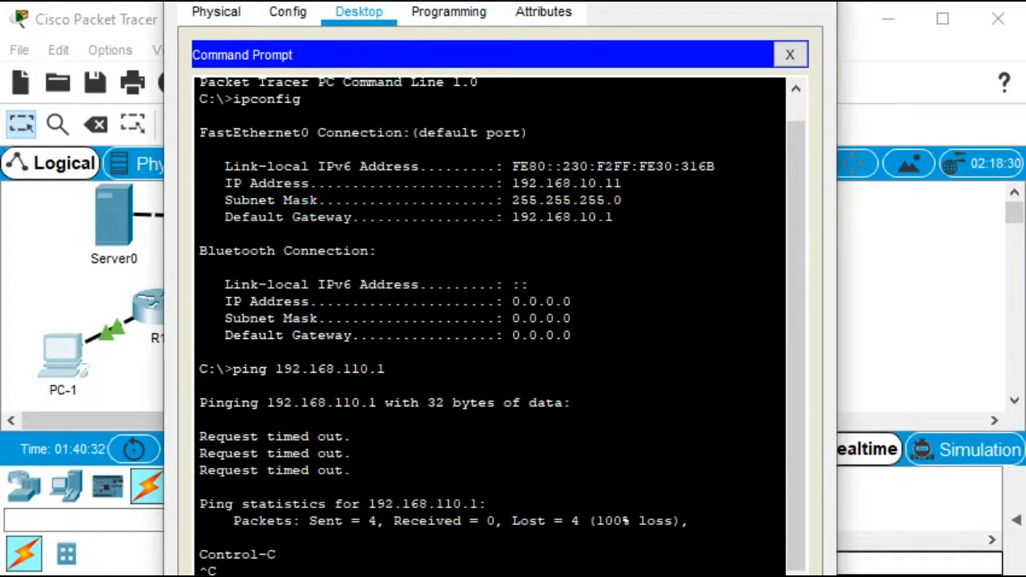
type("ipconfig /all")
key("Return")
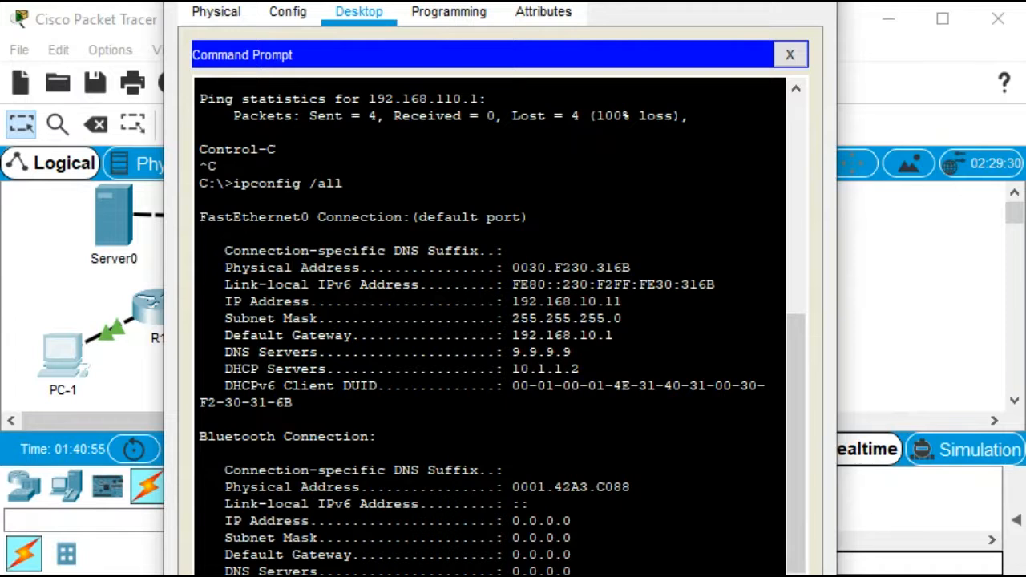
left_click(809, 1)
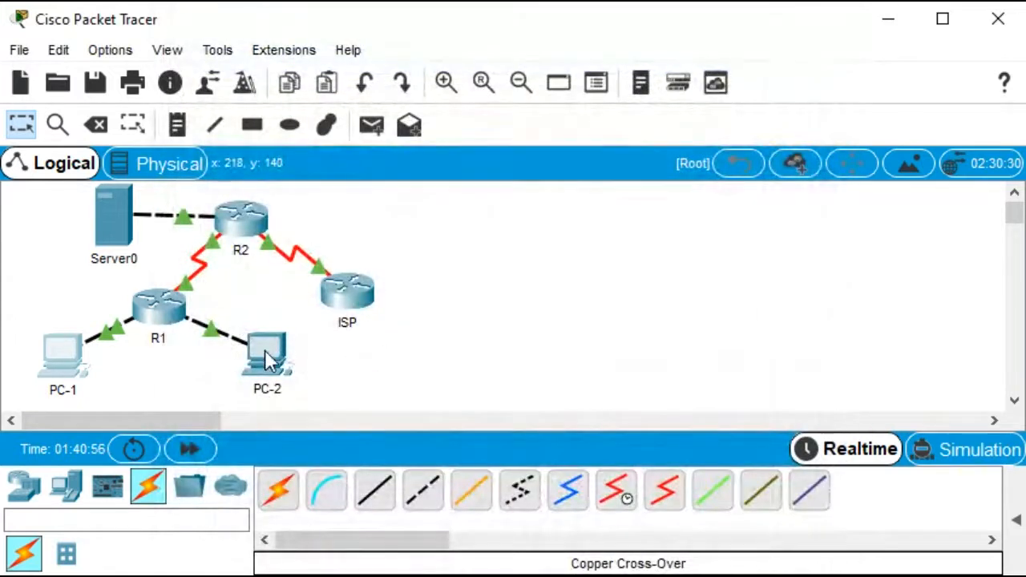
Open PC-2's IP configuration and close the window
left_click(265, 351)
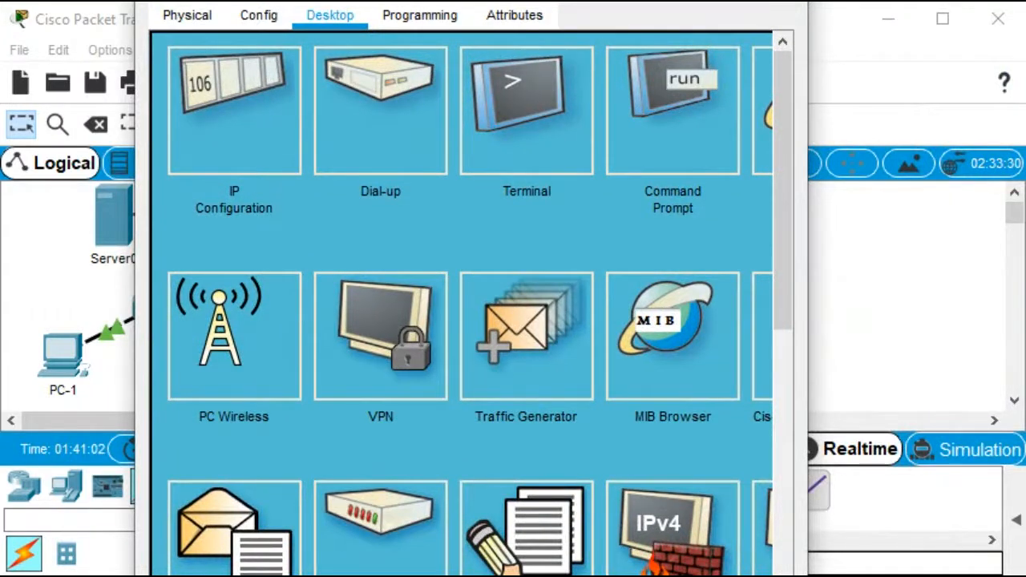
left_click(234, 111)
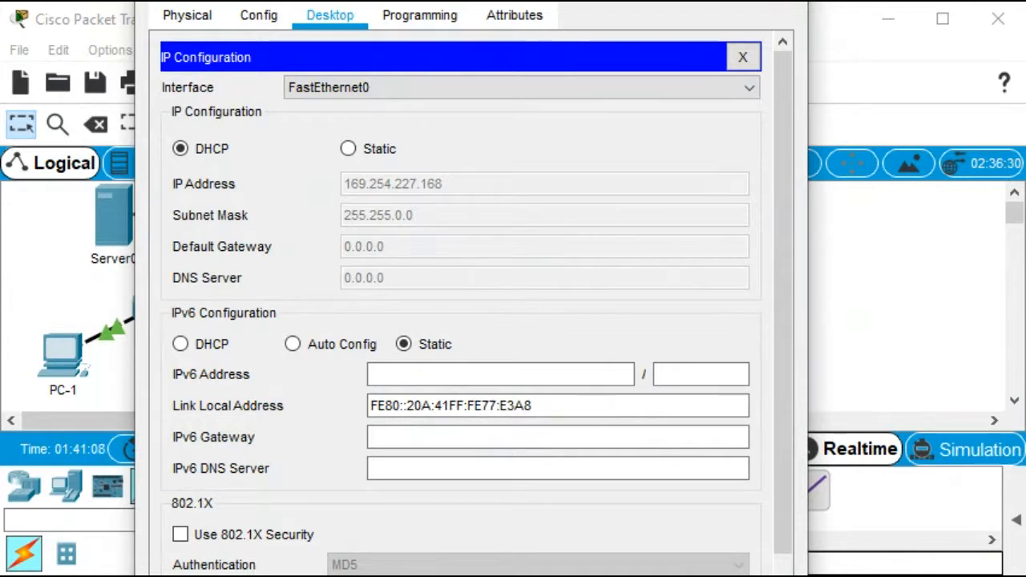
key("alt+F4")
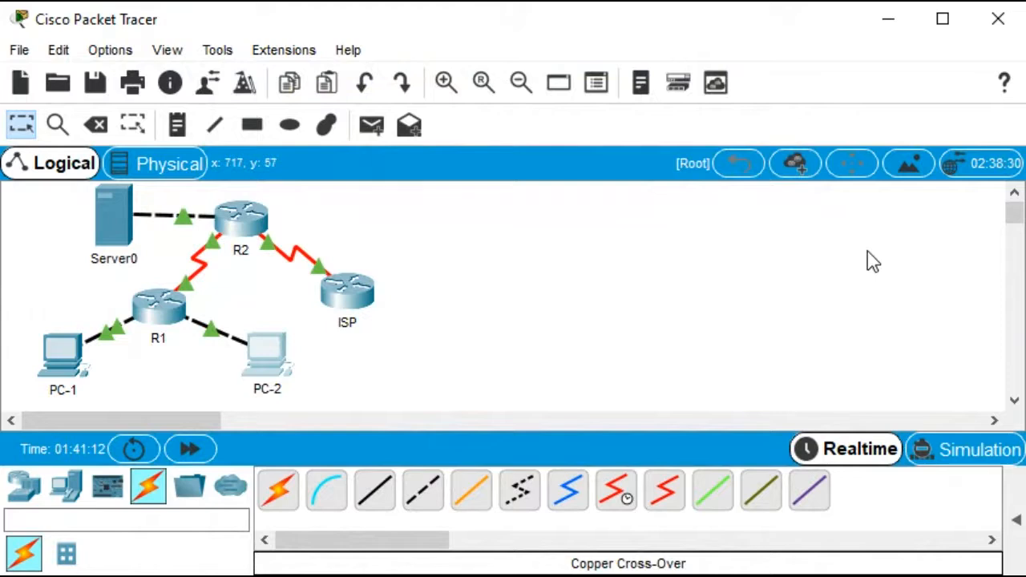
Open R1's CLI and show the brief interface summary and the routing protocol information
left_click(158, 324)
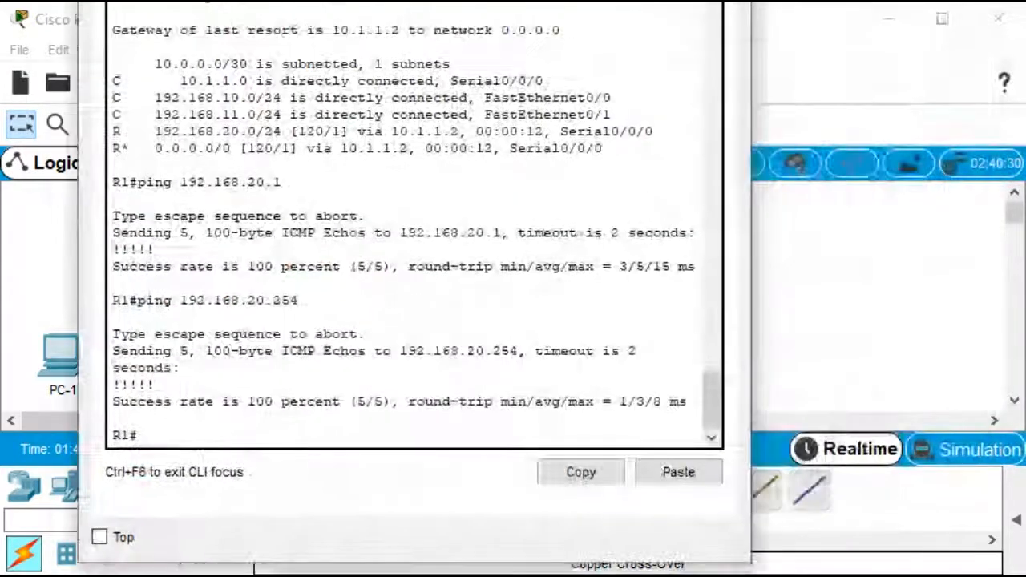
key("Return")
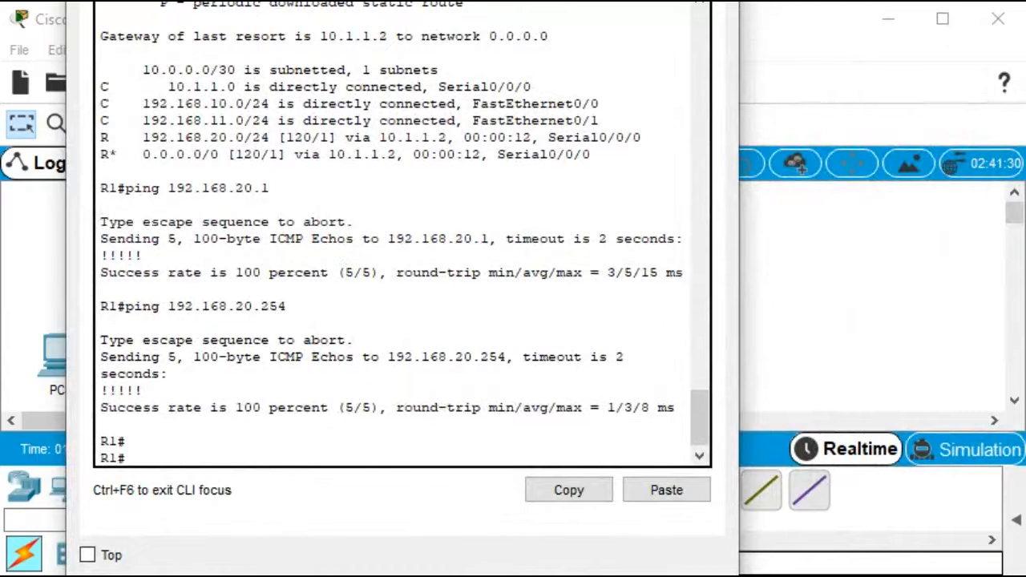
type("sh ip int b")
key("Return")
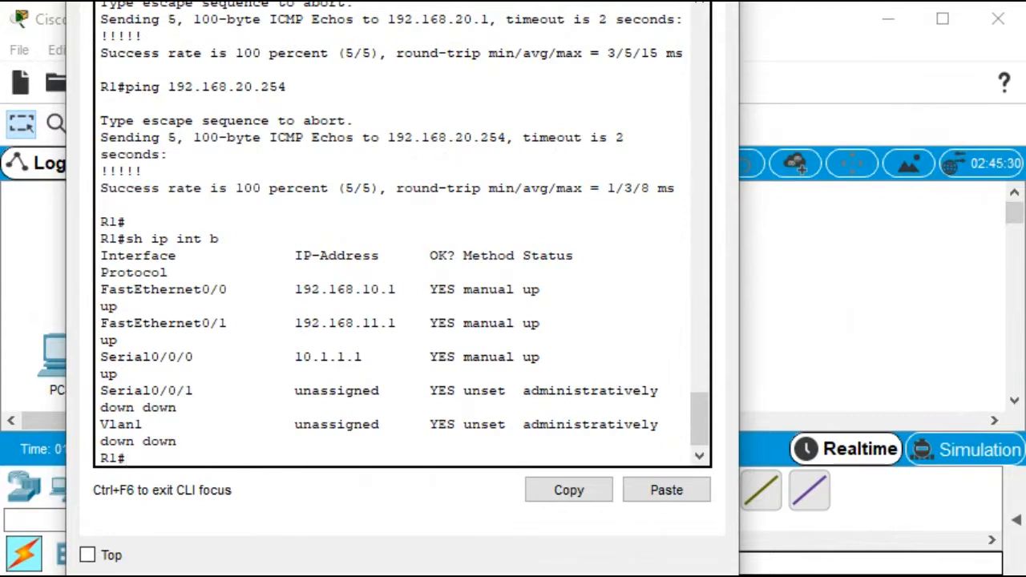
type("sh prot")
key("Return")
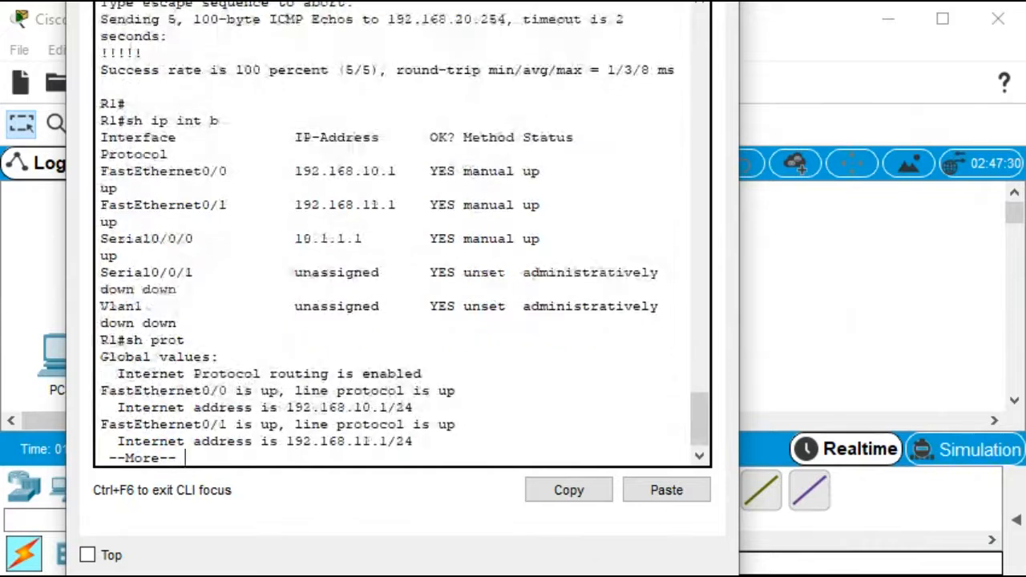
key("Return")
key("Return")
key("Return")
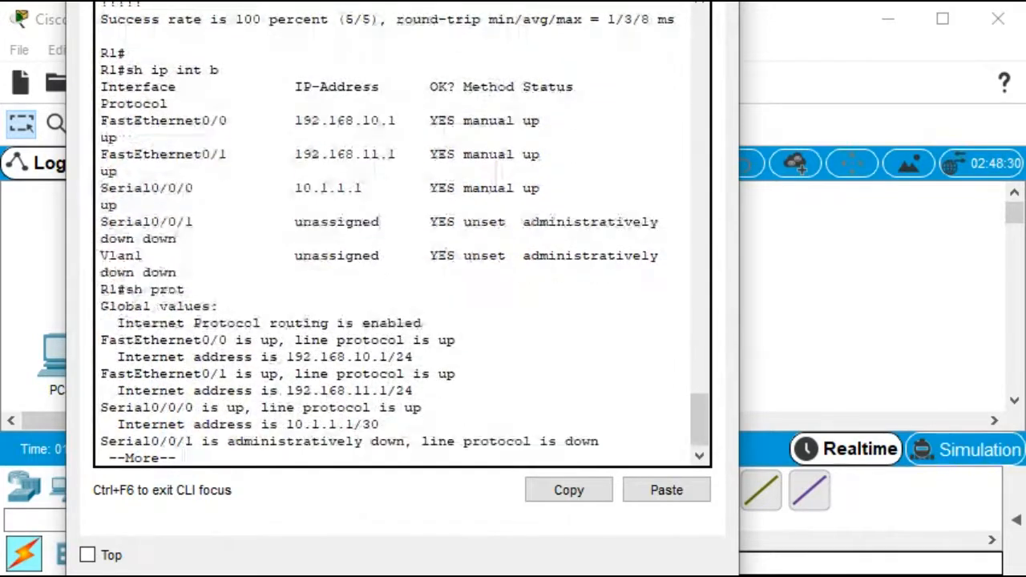
key("Return")
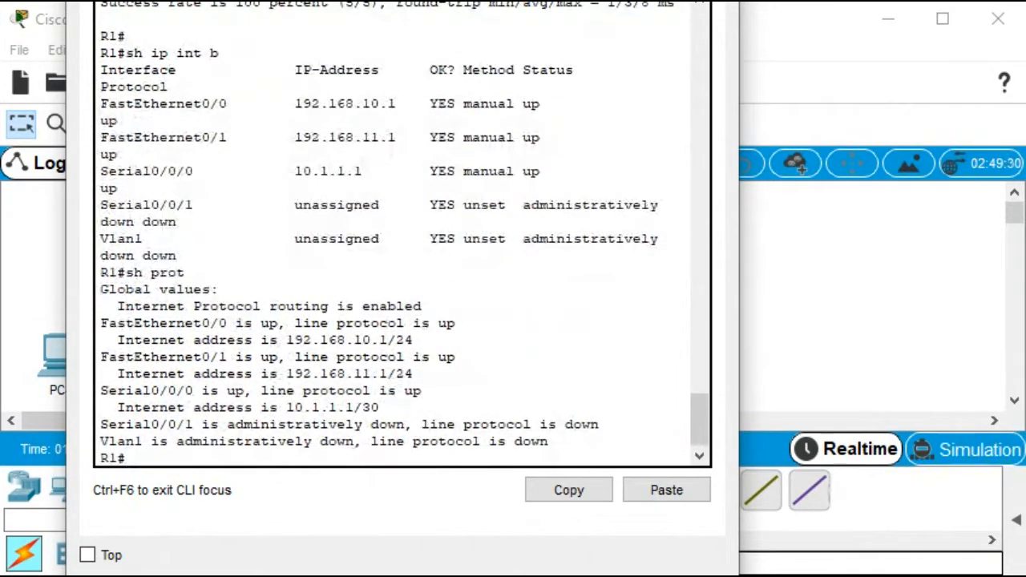
key("Return")
key("Return")
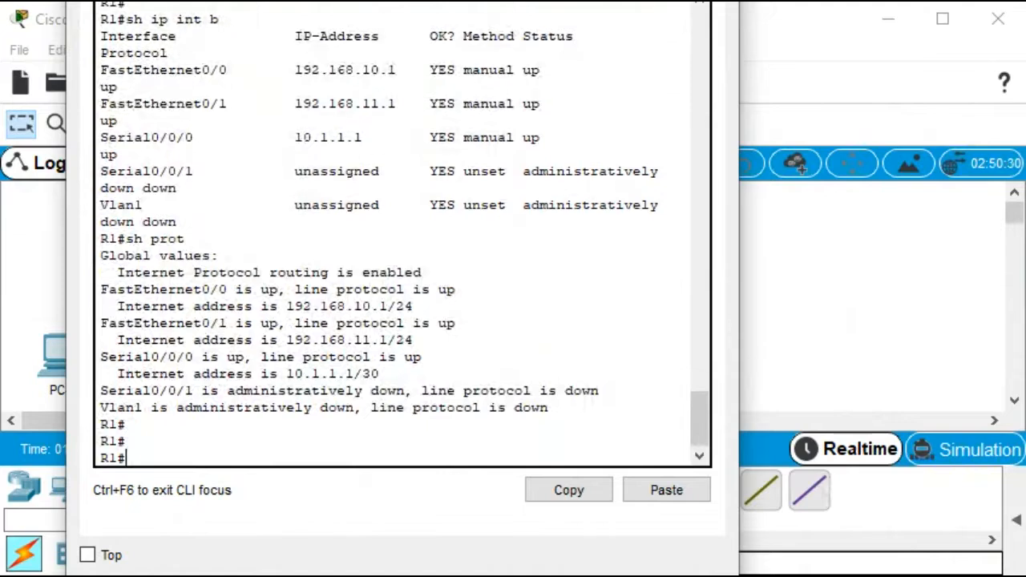
Ping 192.168.10.11 from R1 and close R1's window
type("ping 19")
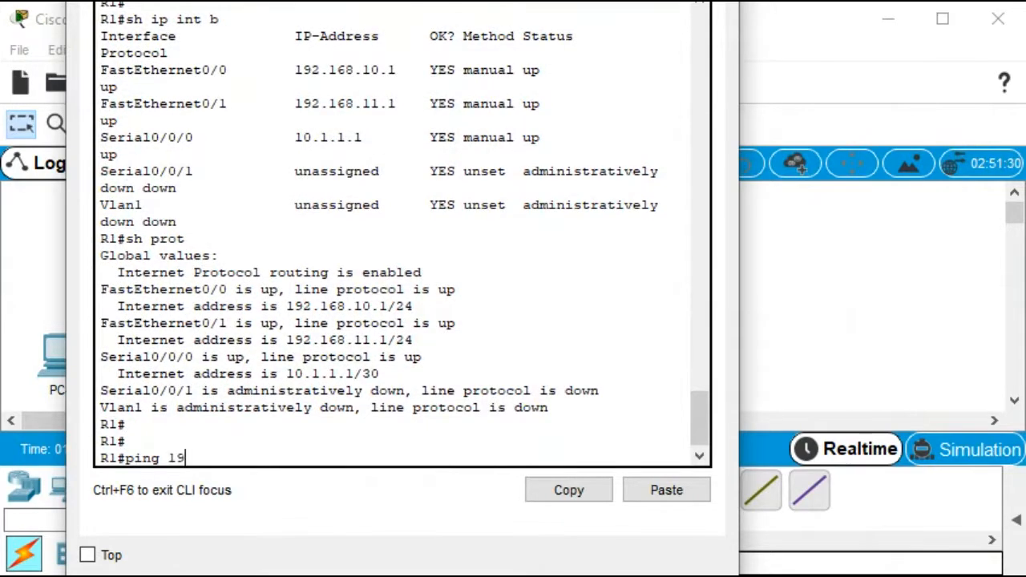
type("2.168.10.11")
key("Return")
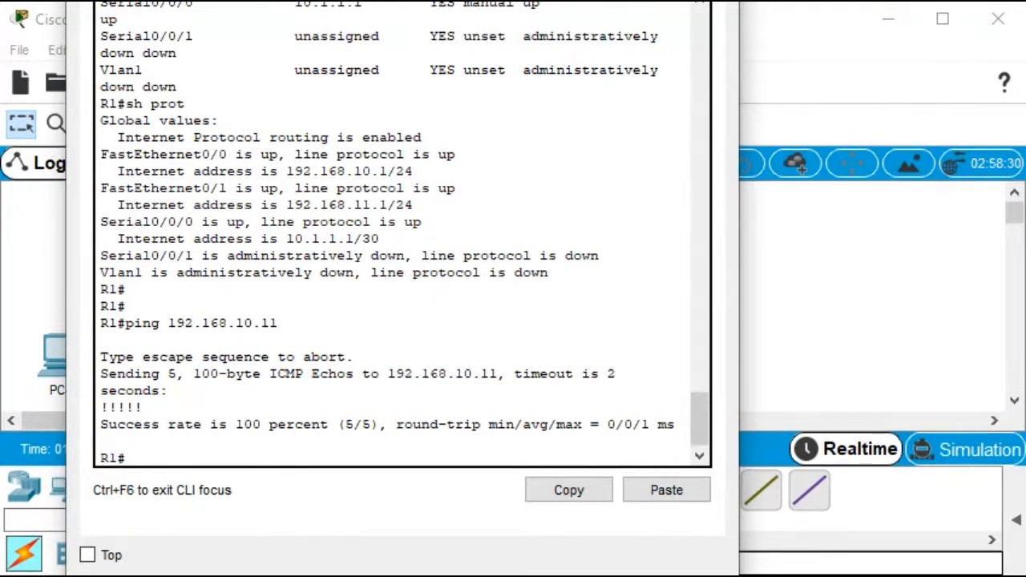
key("alt+F4")
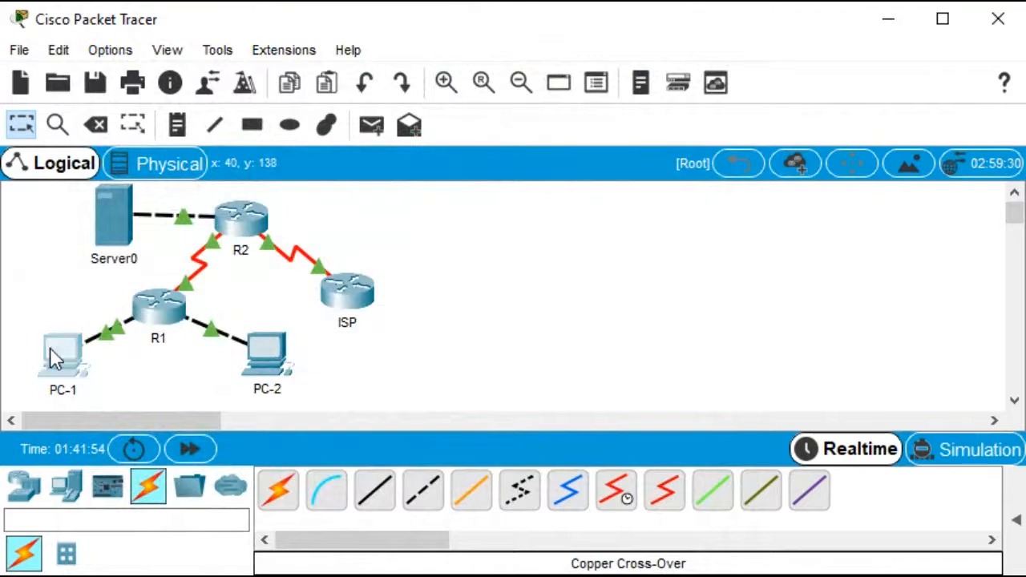
Reopen PC-1's command prompt and review the earlier ipconfig /all output
left_click(50, 350)
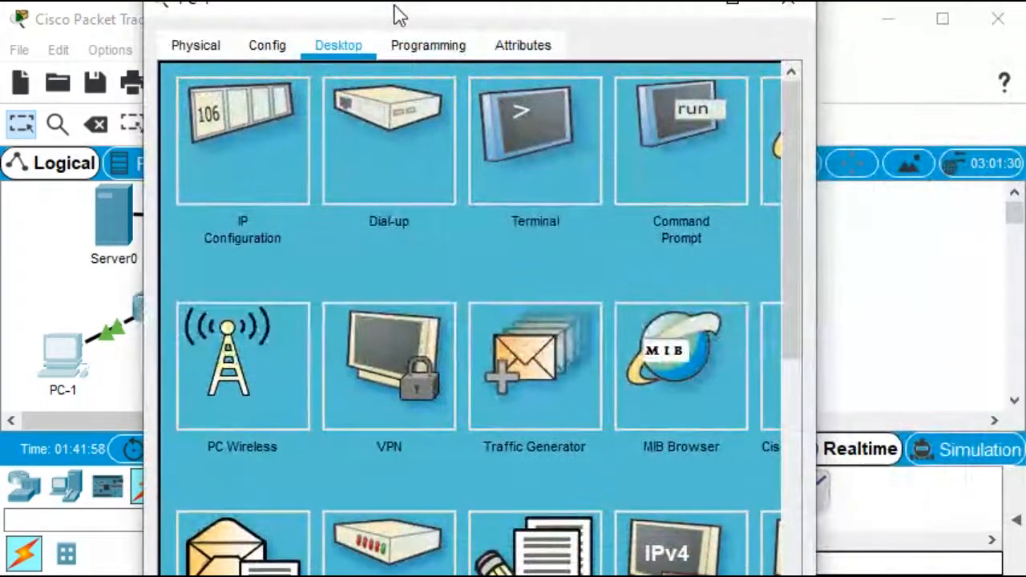
left_click(697, 120)
scroll(469, 343, "down", 9)
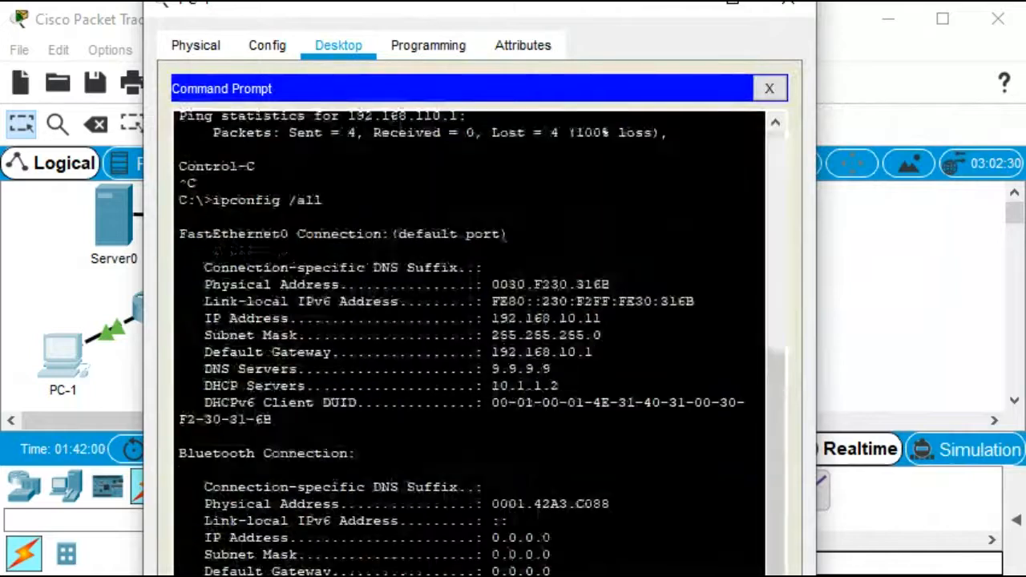
Ping R1's gateway addresses 192.168.10.1 and 192.168.11.1 from PC-1's command prompt
scroll(469, 343, "down", 2)
scroll(470, 343, "down", 3)
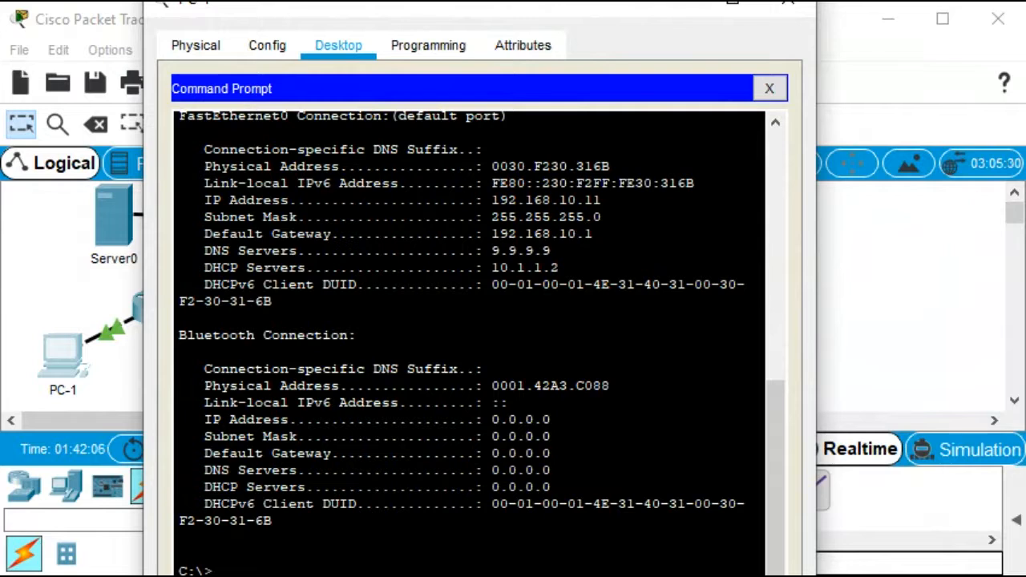
key("Return")
key("Return")
type("ping 192.168.10.1")
key("Return")
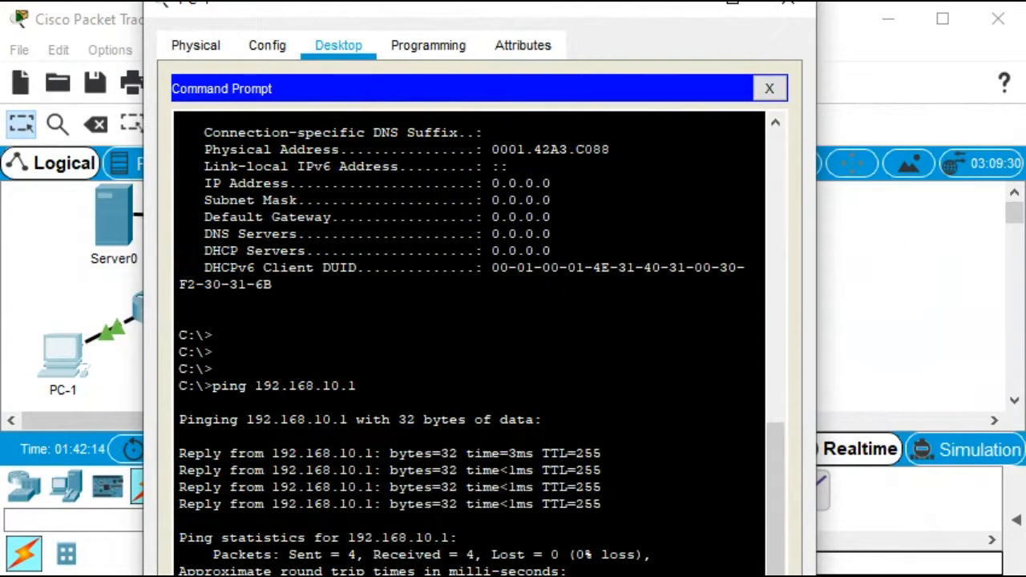
type("ping 192.168.11.1")
key("Return")
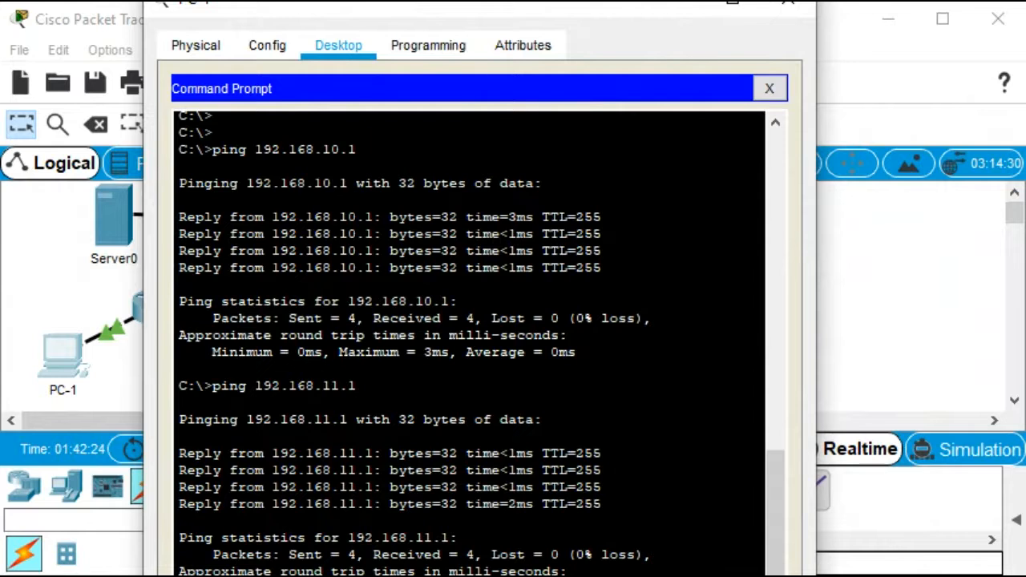
Ping 192.168.20.254 and 209.165.200.225 from PC-1
key("Return")
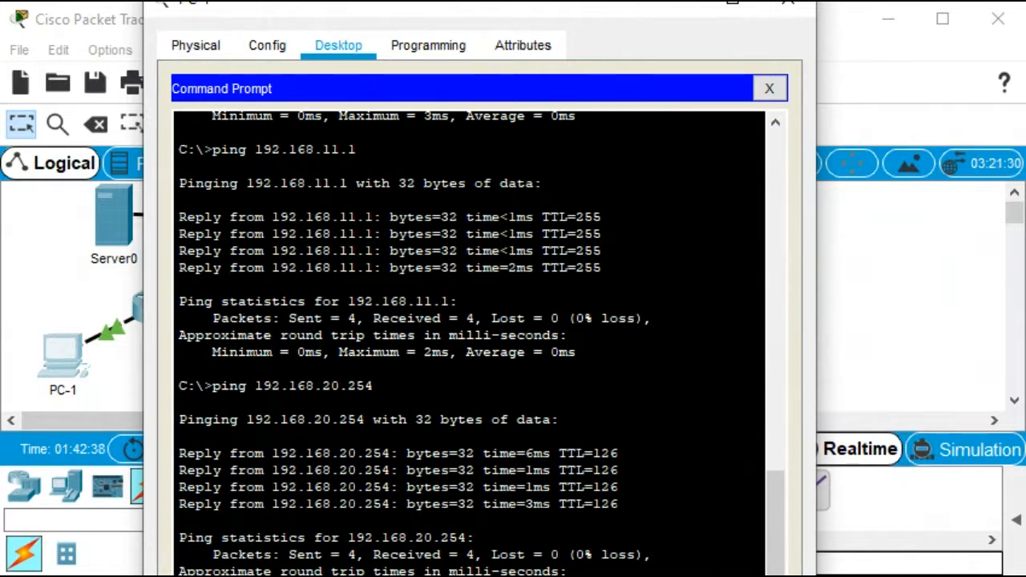
key("Return")
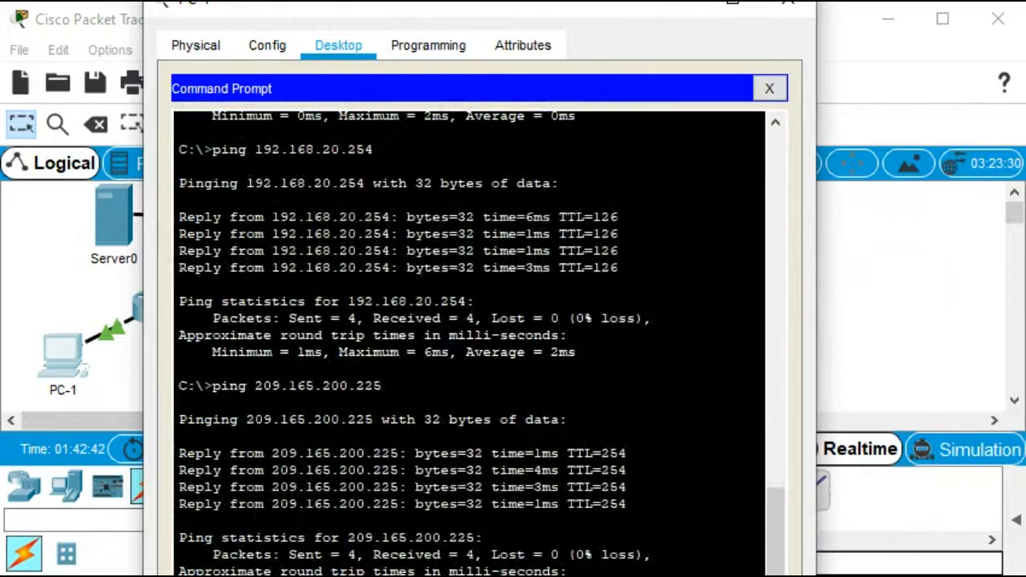
Ping 209.165.200.226 from PC-1 by editing the previous command, then close PC-1's window
key("Up")
key("BackSpace")
type("65.200.226")
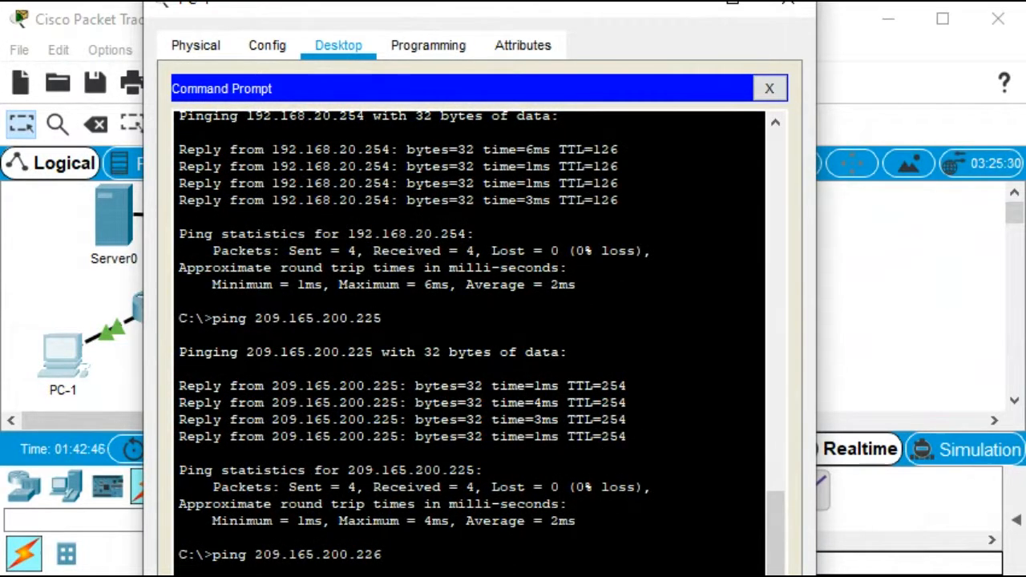
key("Return")
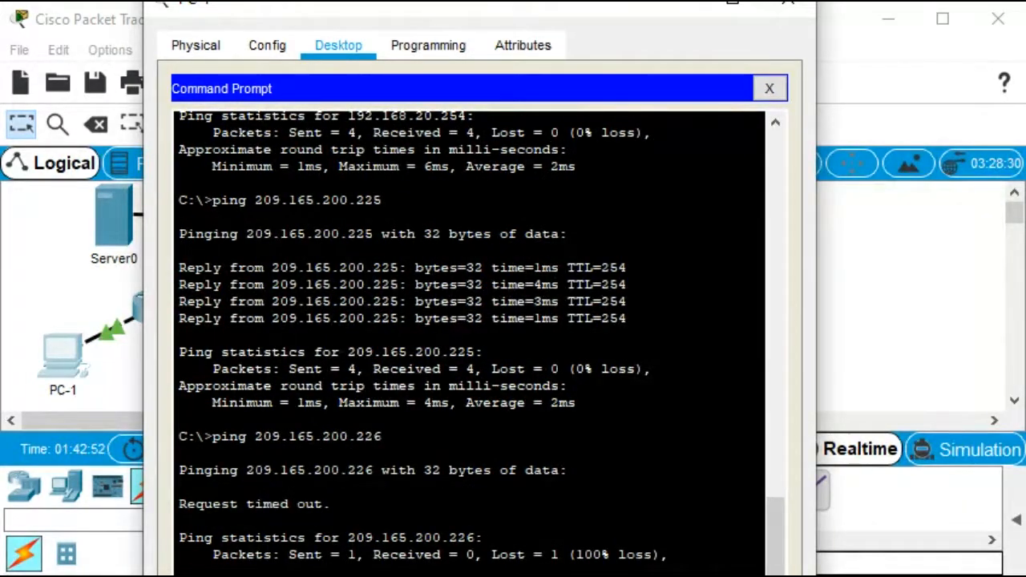
left_click(788, 5)
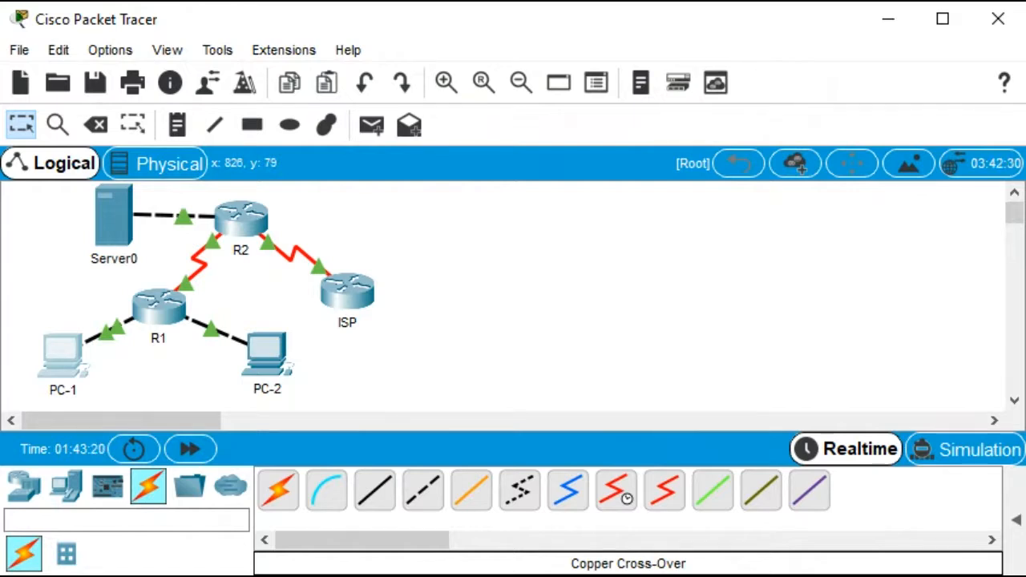
Open R2's CLI, leave configuration mode, and show the DHCP bindings
left_click(241, 226)
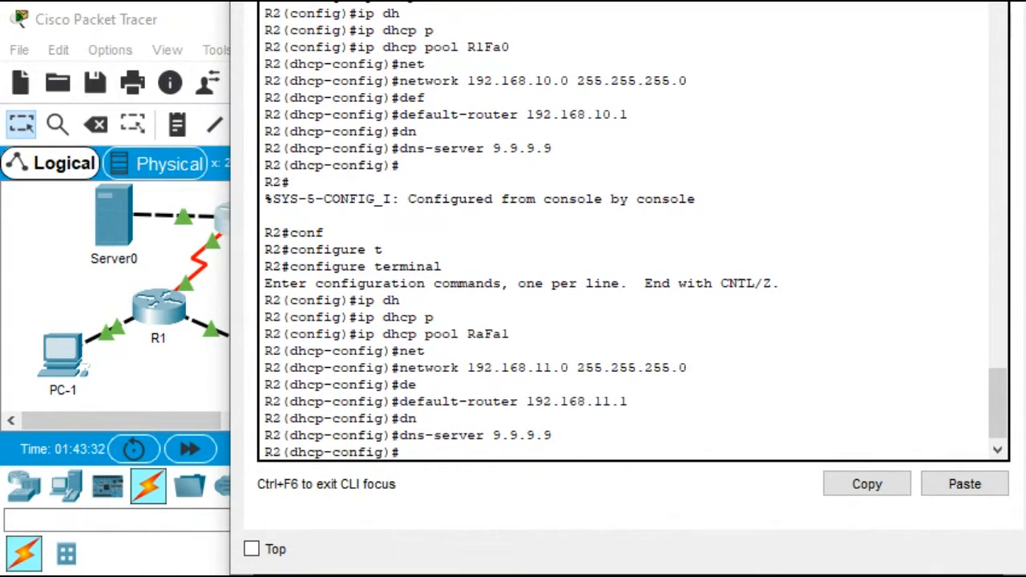
left_click(426, 351)
key("ctrl+z")
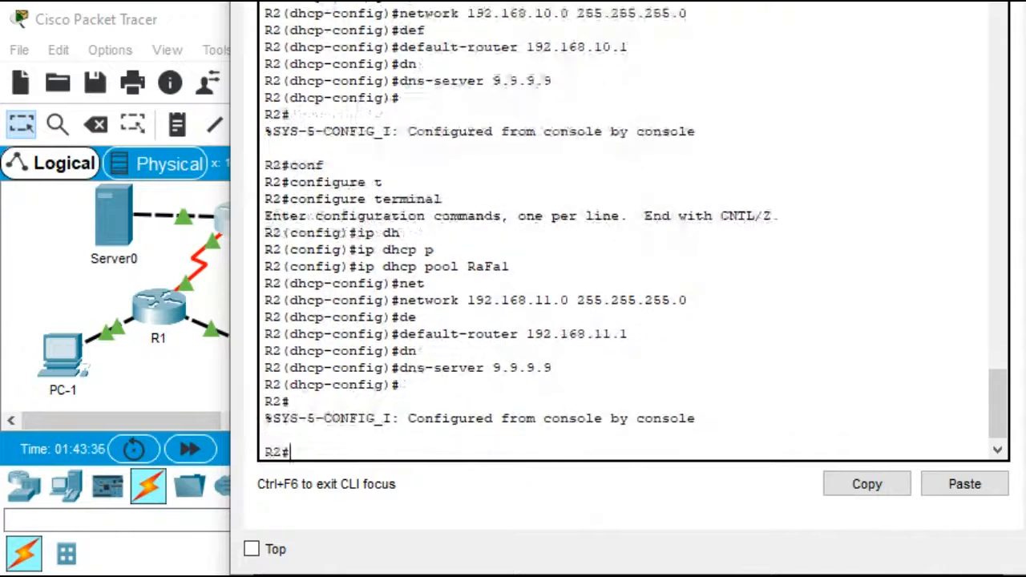
type("sh ip dhcp bi")
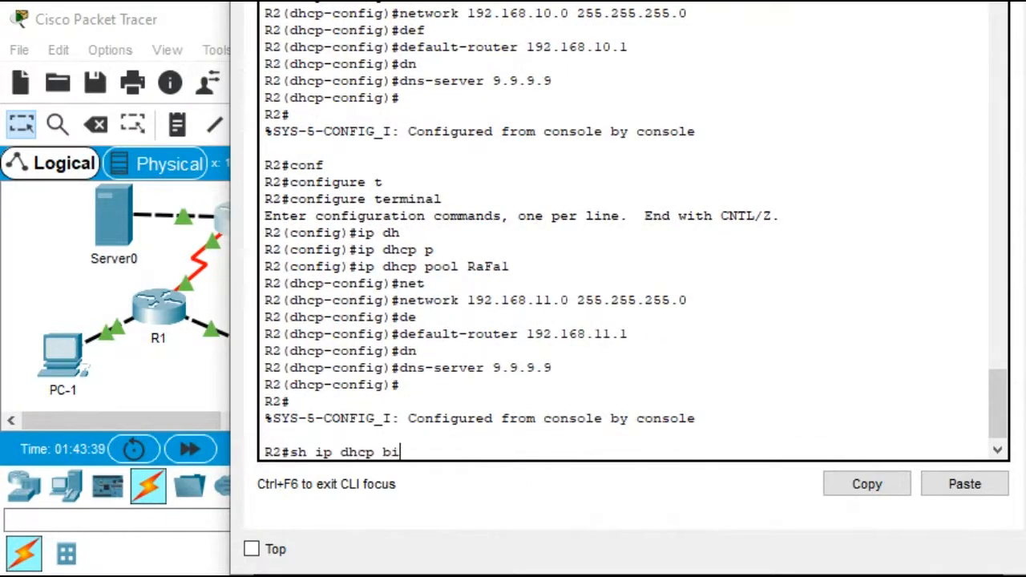
key("Tab")
key("Return")
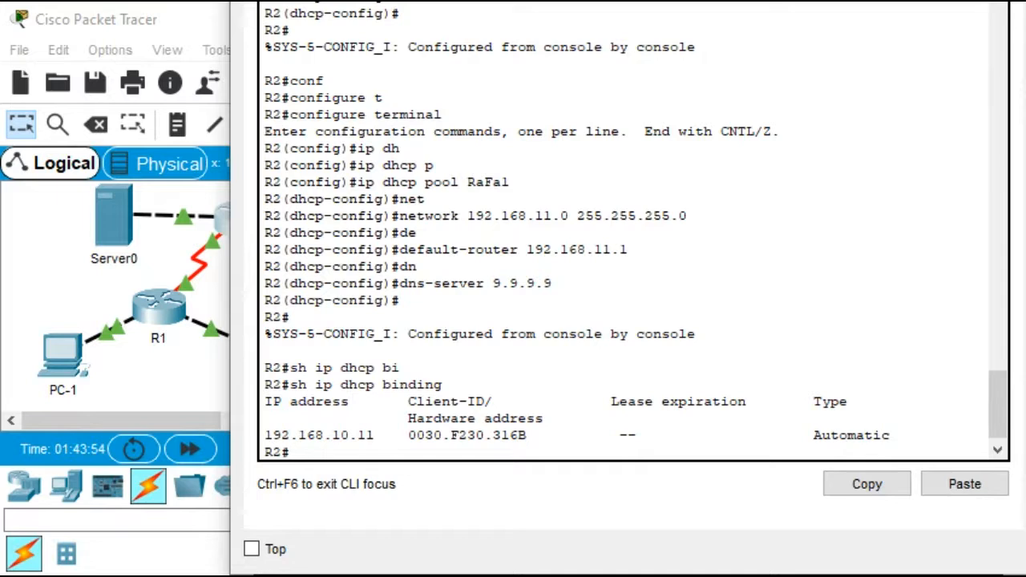
Show the DHCP pool statistics on R2
type("sh ip dh")
key("Tab")
type("pool")
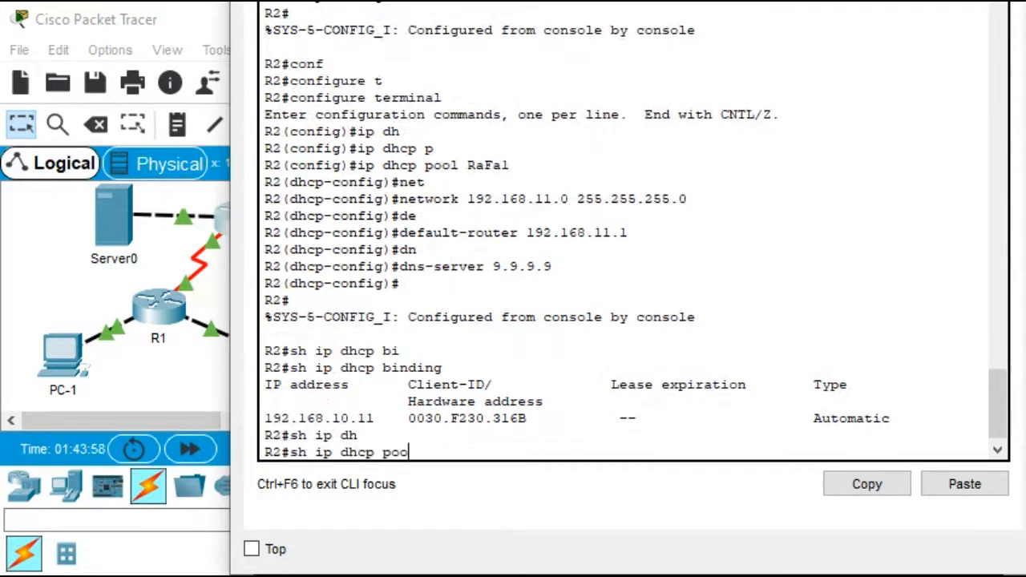
key("Return")
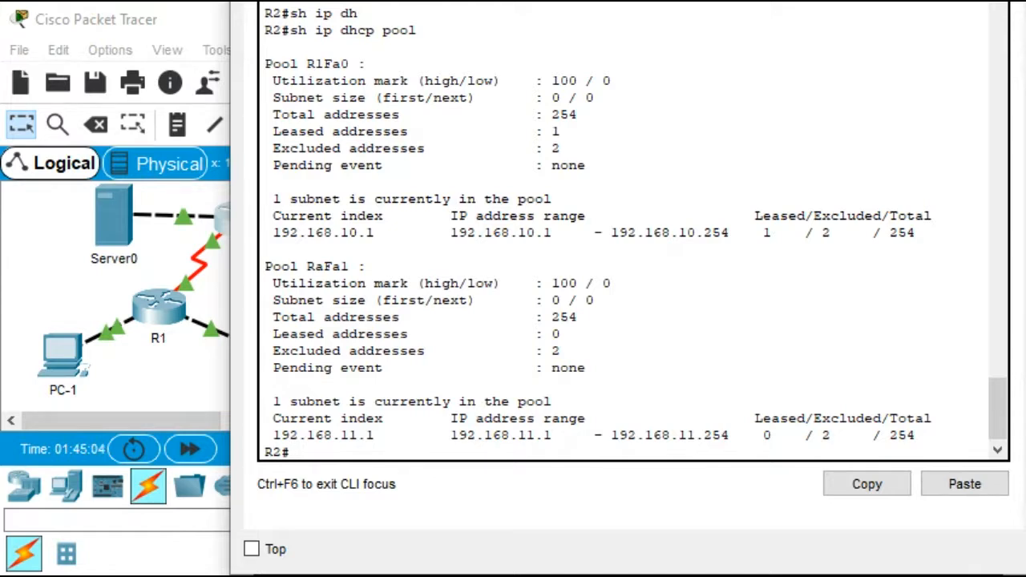
Enter global configuration on R2 and add a static inside source NAT mapping 192.168.20.254 to 209.165.200.254
left_click_drag(230, 199, 74, 190)
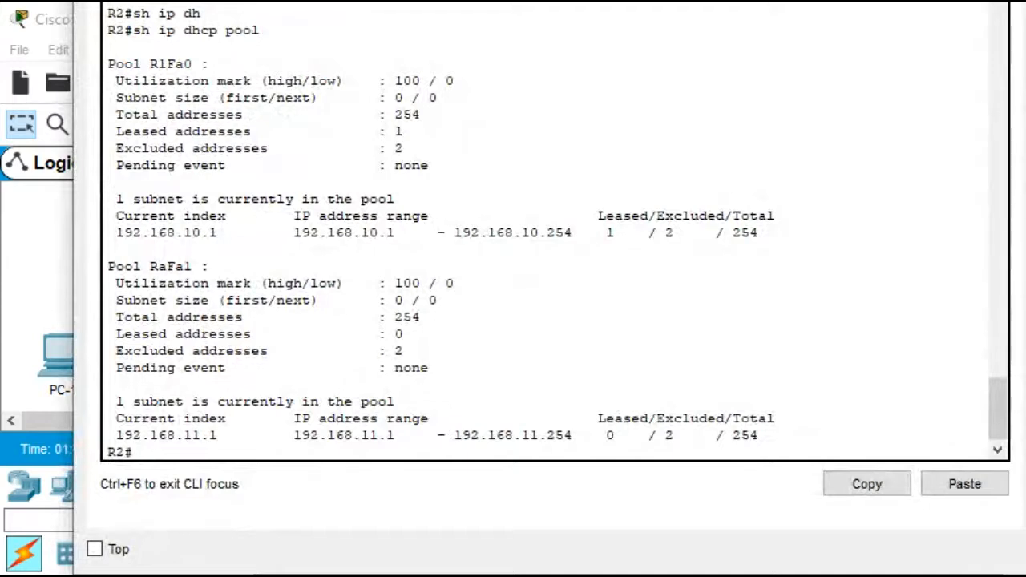
left_click(404, 333)
type("cinb")
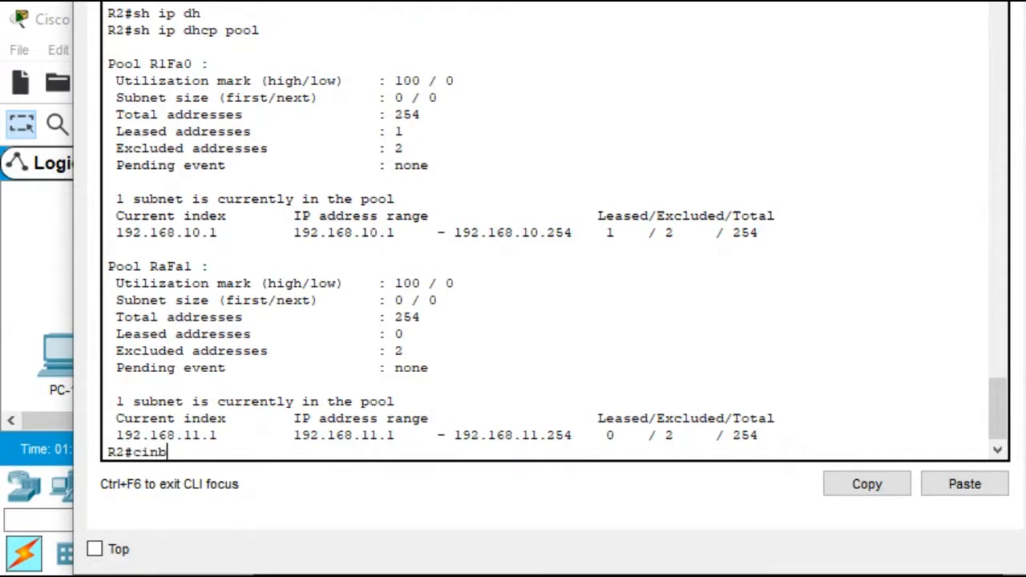
key("BackSpace")
key("BackSpace")
key("BackSpace")
type("onf")
key("Tab")
type("t")
key("Tab")
key("Return")
type("i")
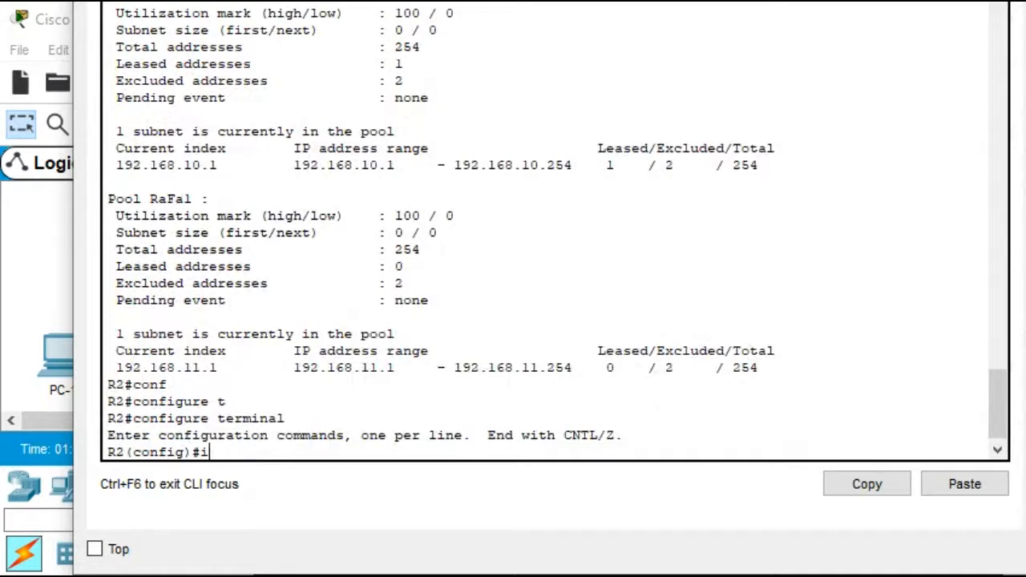
type("p nat in")
key("Tab")
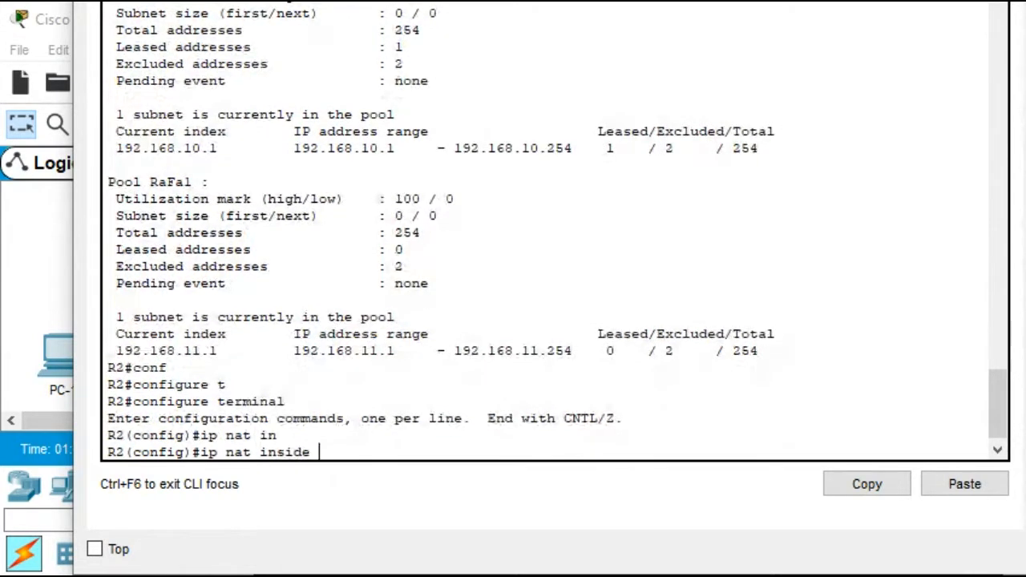
type("s")
key("Tab")
type("s")
key("Tab")
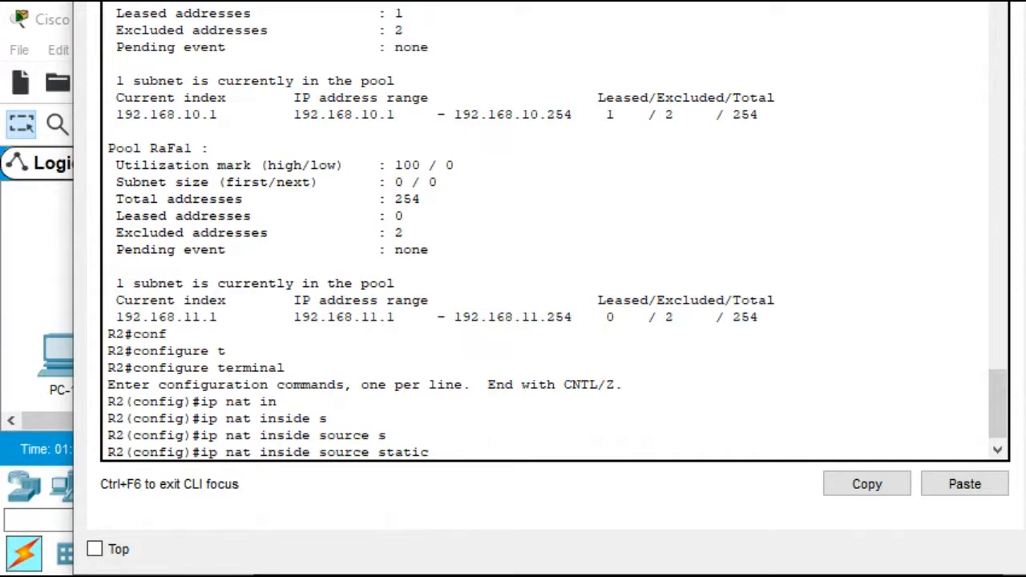
type("192")
type(".168.20.254")
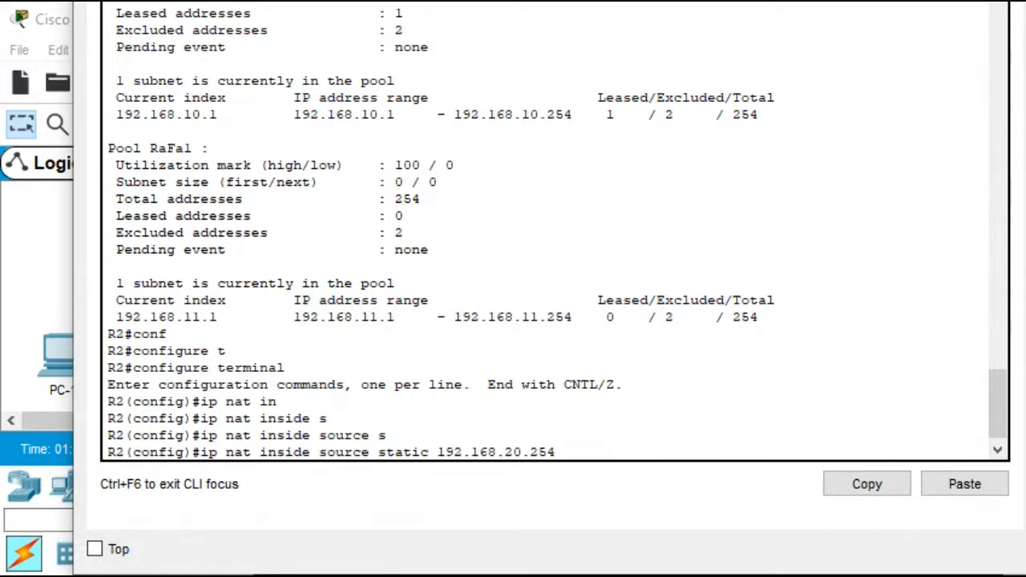
type("209.165.200")
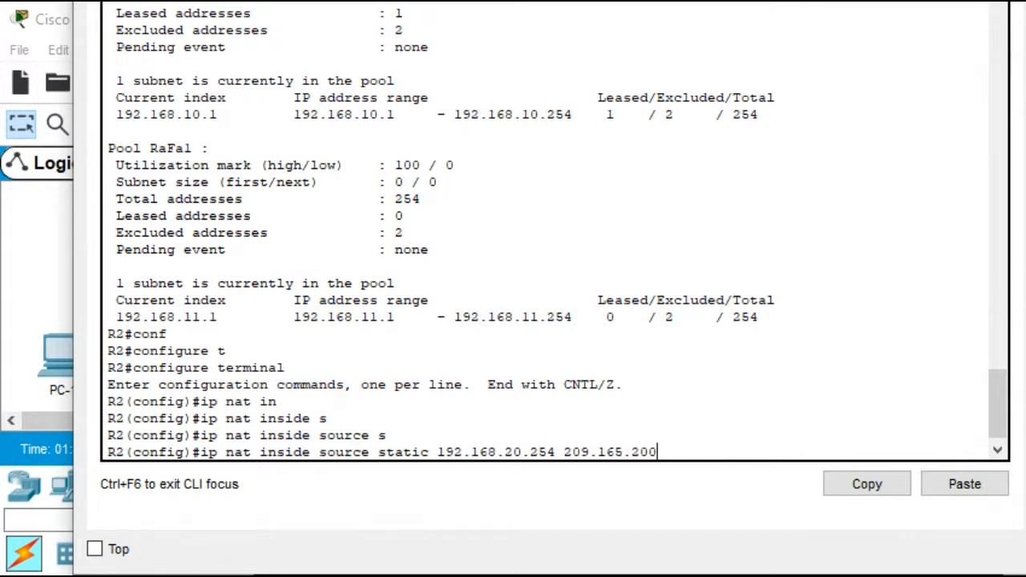
type(".254")
key("Return")
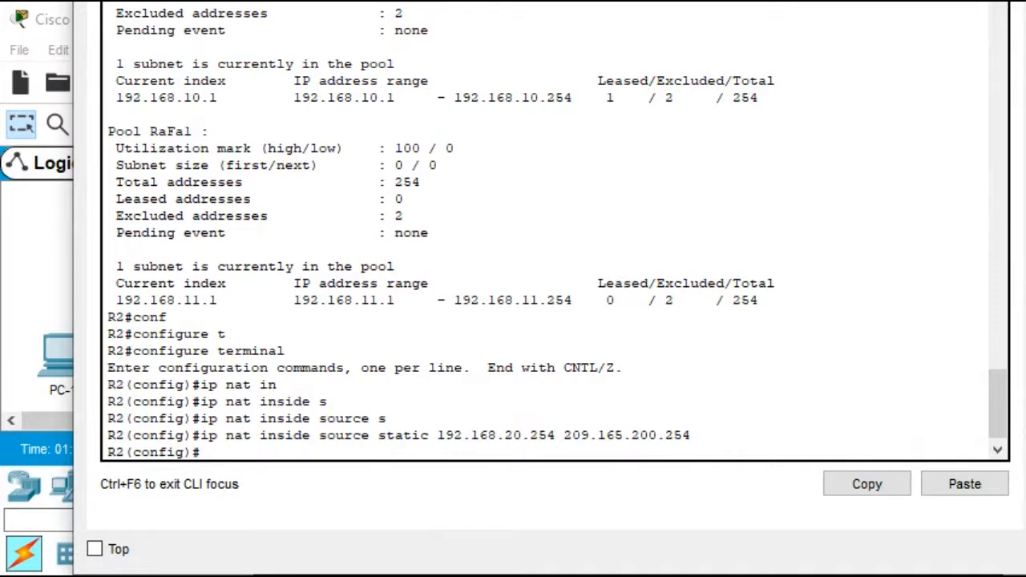
Mark R2's interface serial 0/0/1 as the NAT outside interface
type("int")
key("Tab")
type("s")
key("Tab")
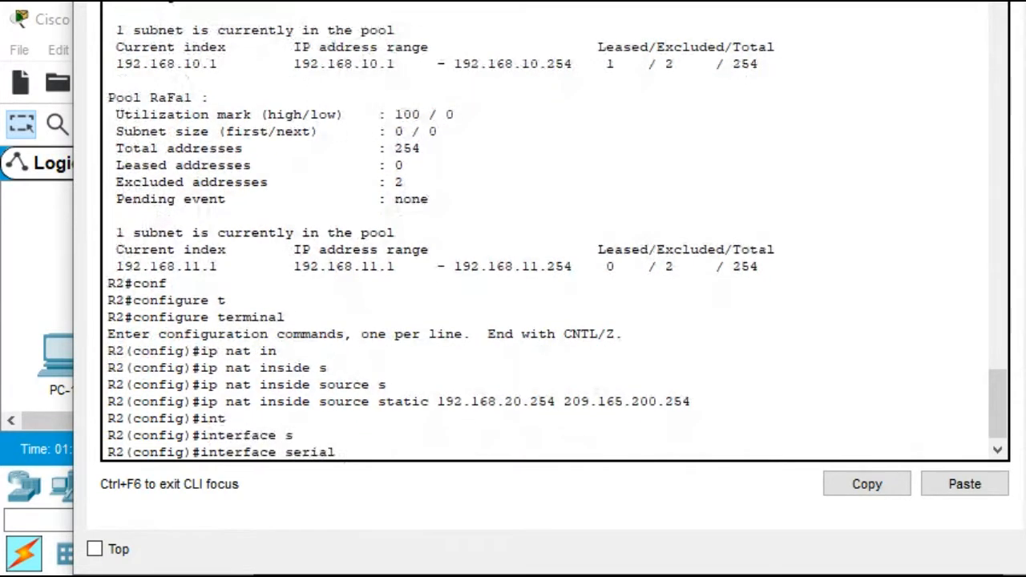
type("0/0/1")
key("Return")
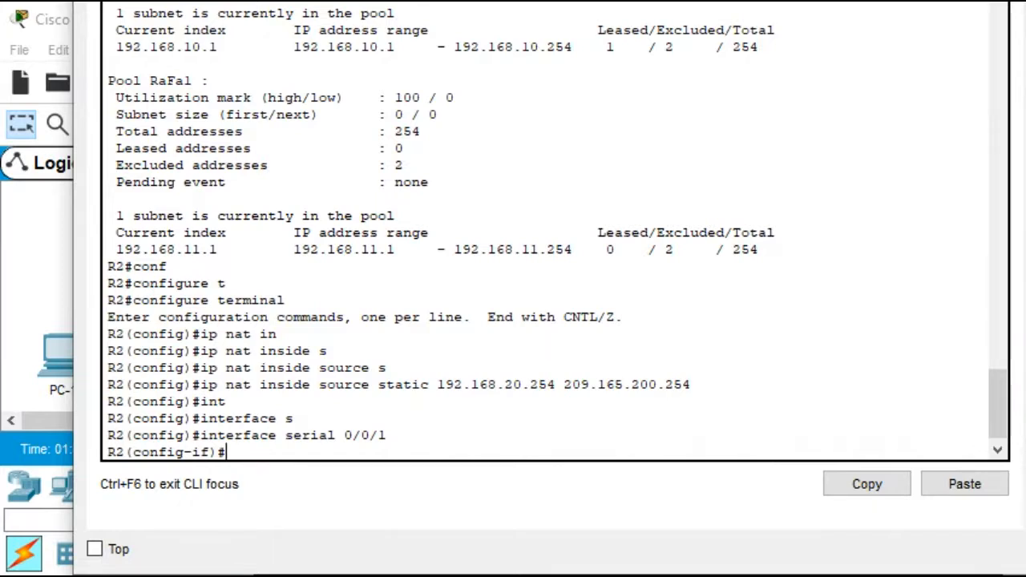
type("ip na")
key("Tab")
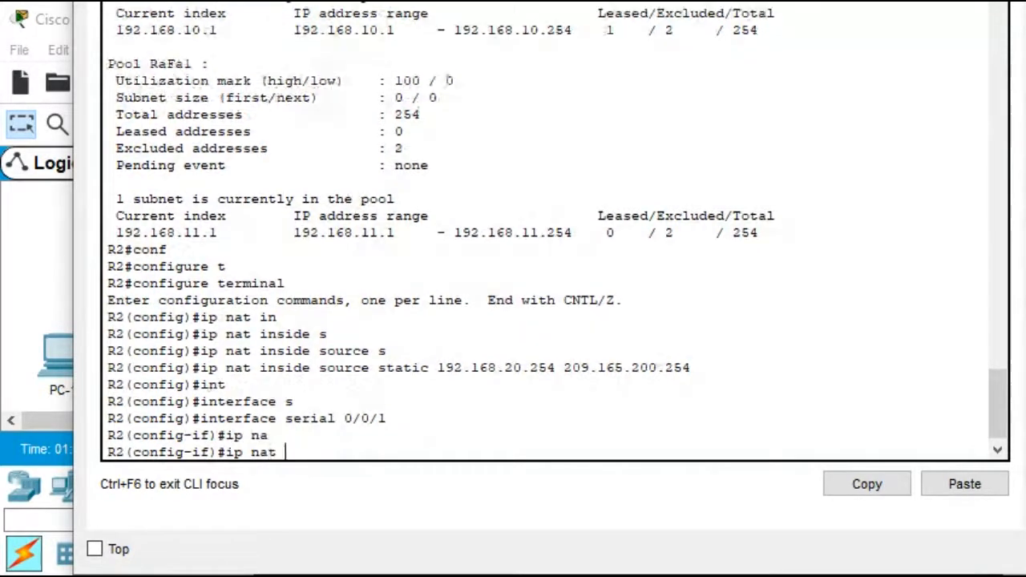
type("o")
key("Tab")
key("Return")
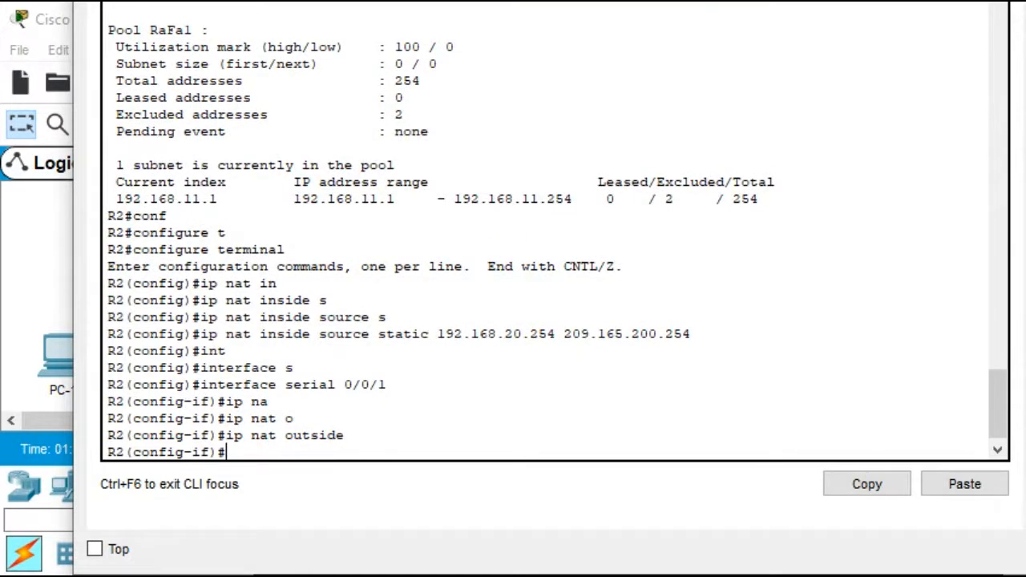
Mark R2's interface f0/0 as the NAT inside interface
type("int f0/0")
key("Return")
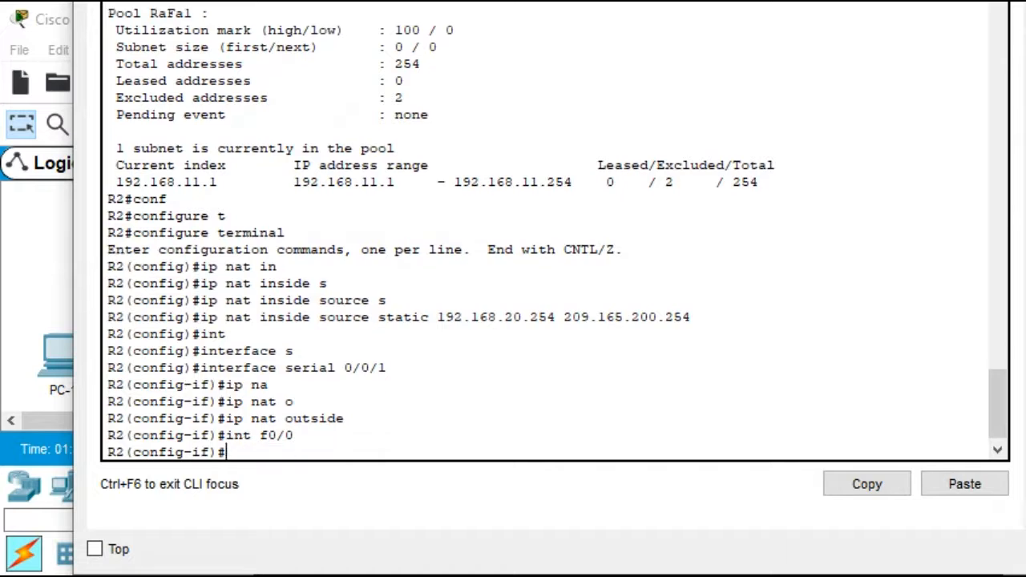
type("ip n")
key("Tab")
type("i")
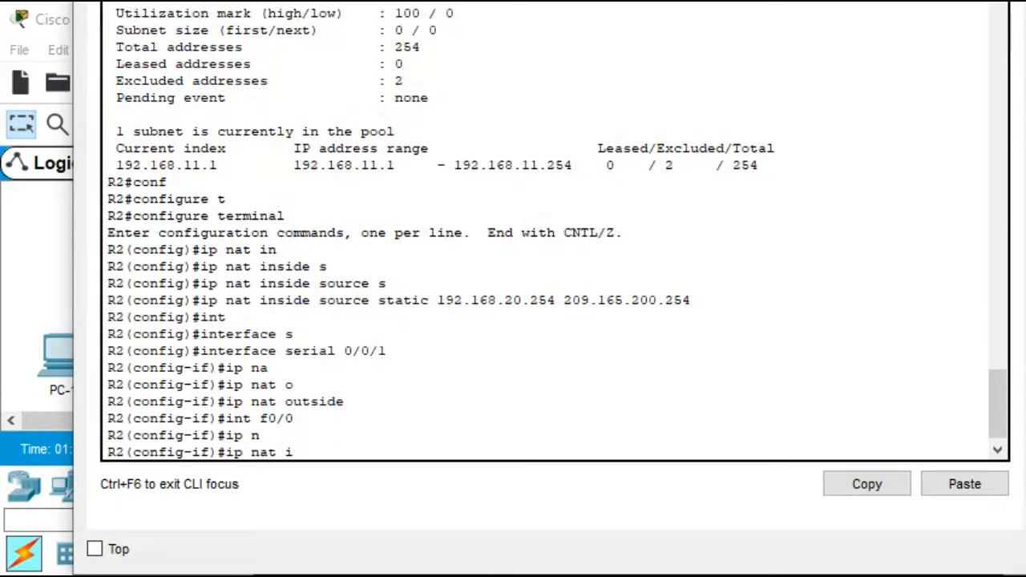
key("Tab")
key("Return")
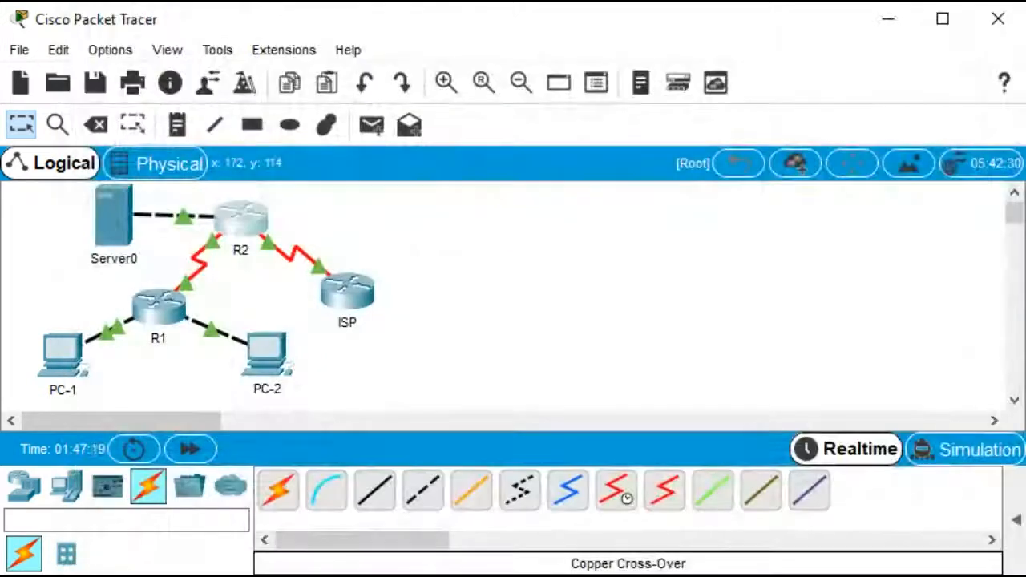
Open the ISP router's CLI, enter privileged mode, and ping 209.165.200.254
left_click(353, 298)
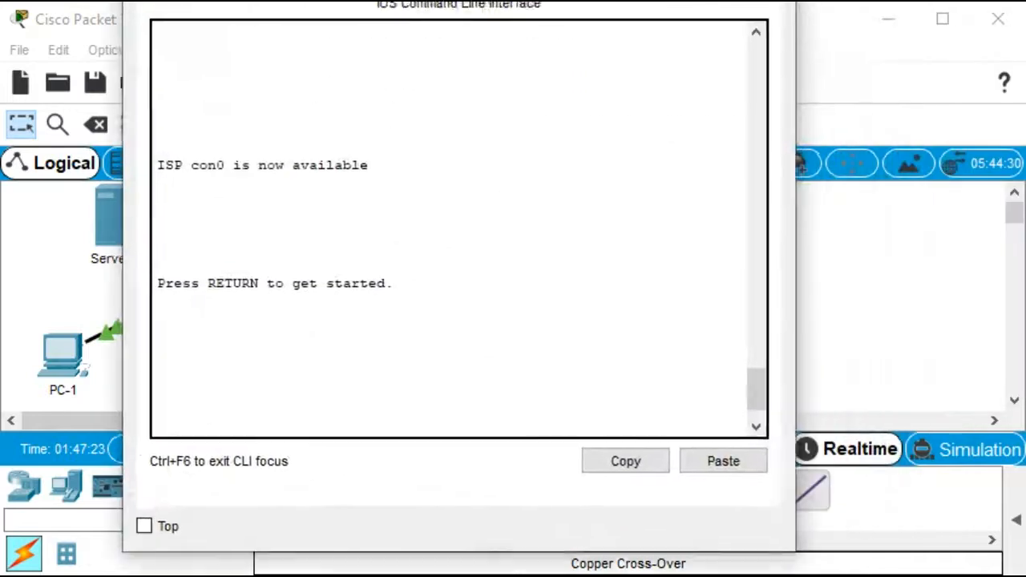
key("Return")
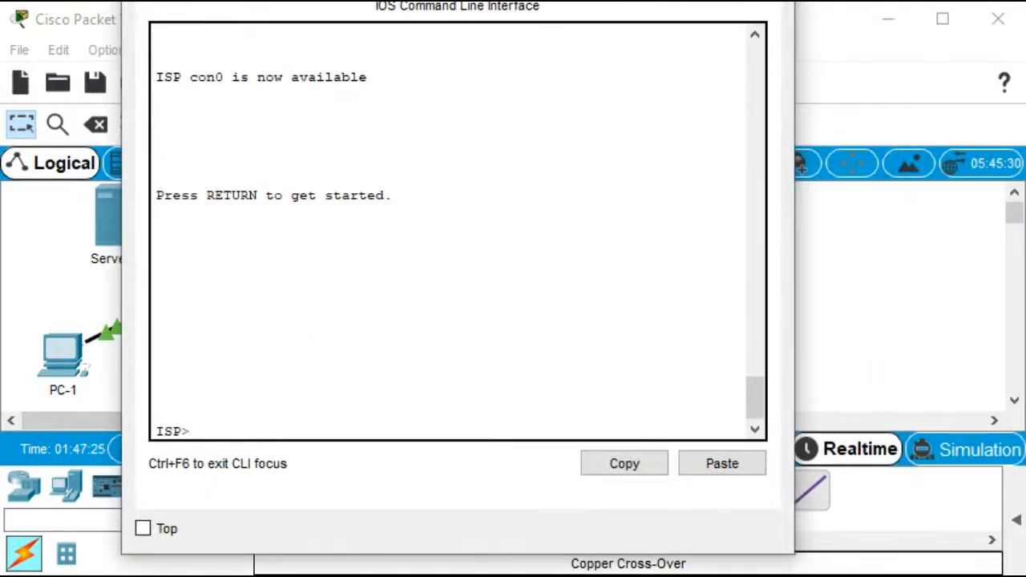
type("en")
key("Tab")
key("Return")
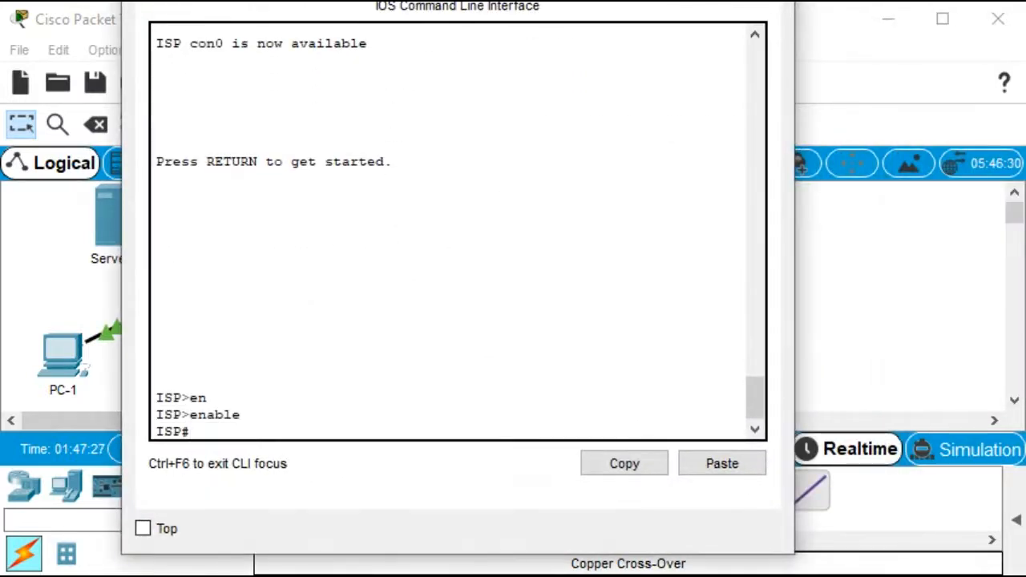
type("ping 209")
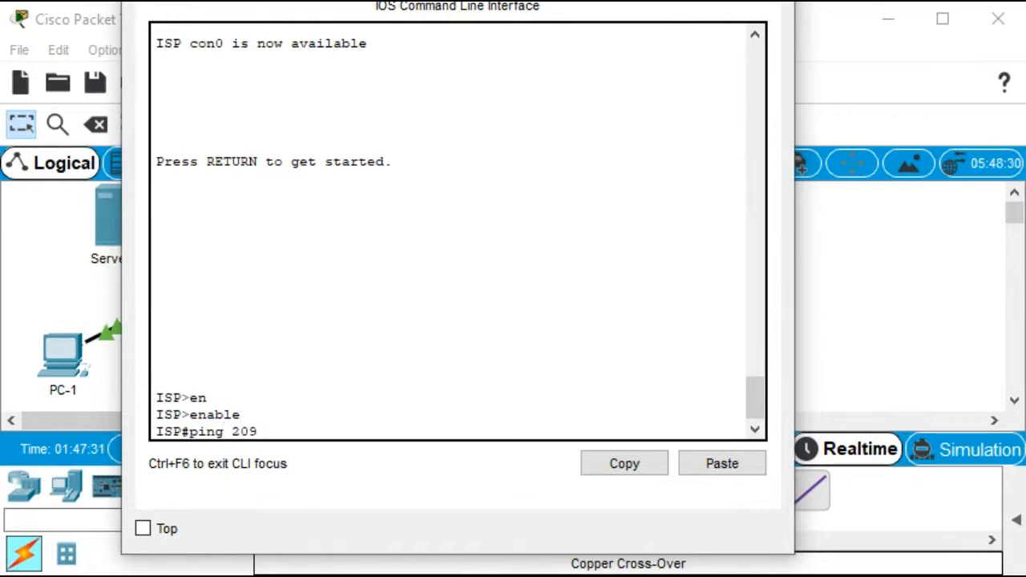
type(".165.200.2")
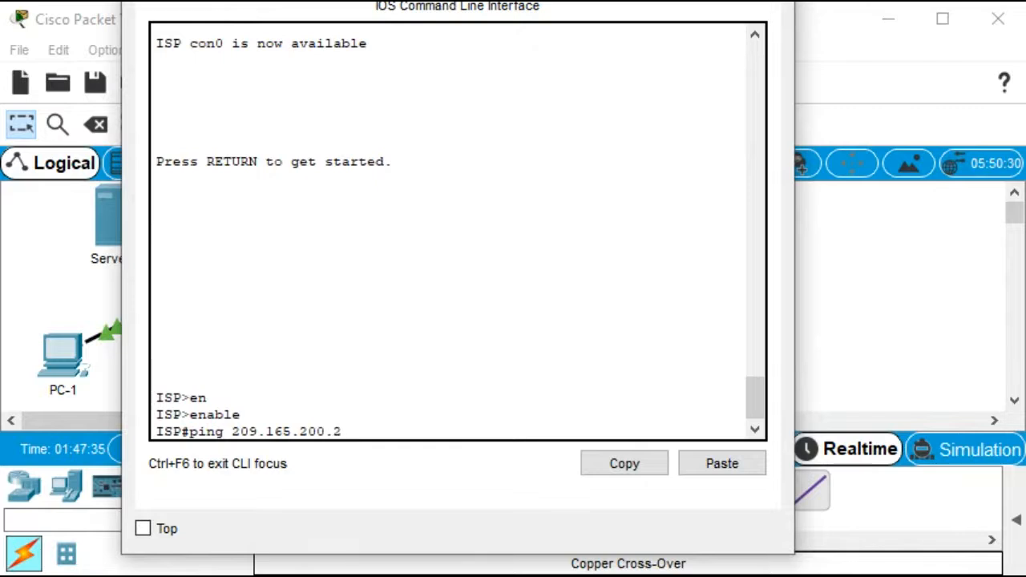
type("54")
key("Return")
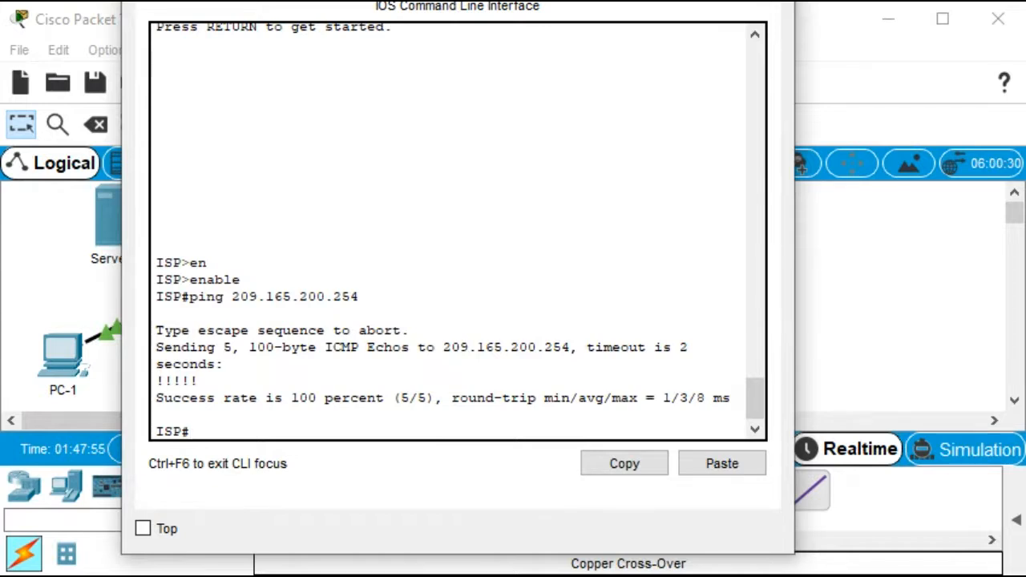
Close the ISP console, open R2's CLI, leave configuration mode and turn on debug ip nat
key("alt+F4")
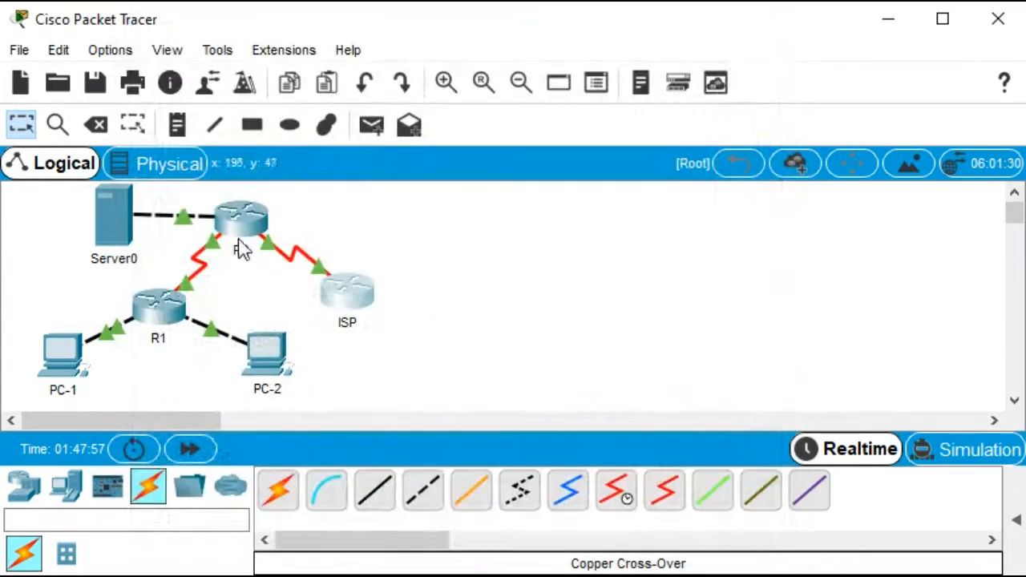
left_click(242, 222)
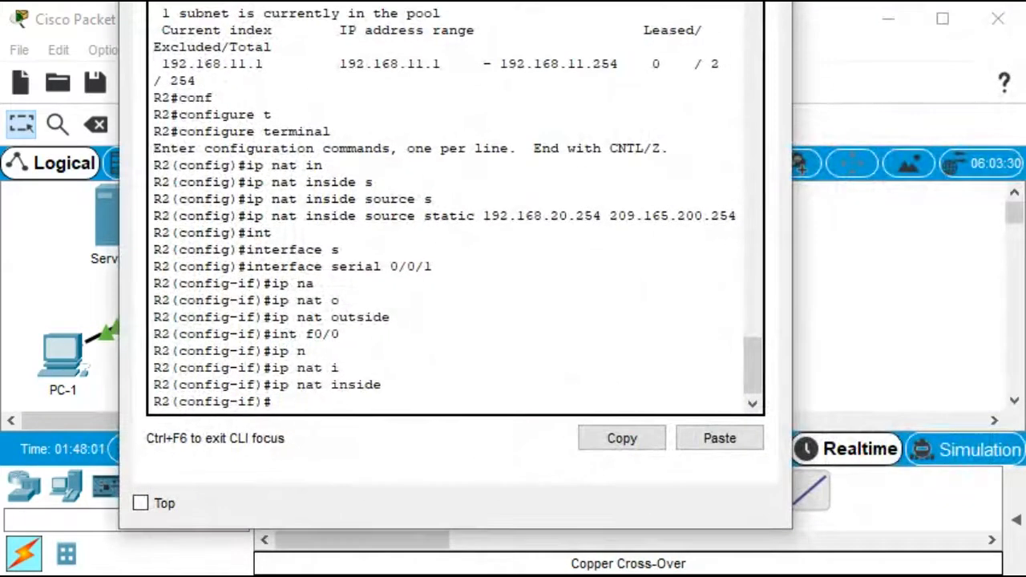
key("ctrl+z")
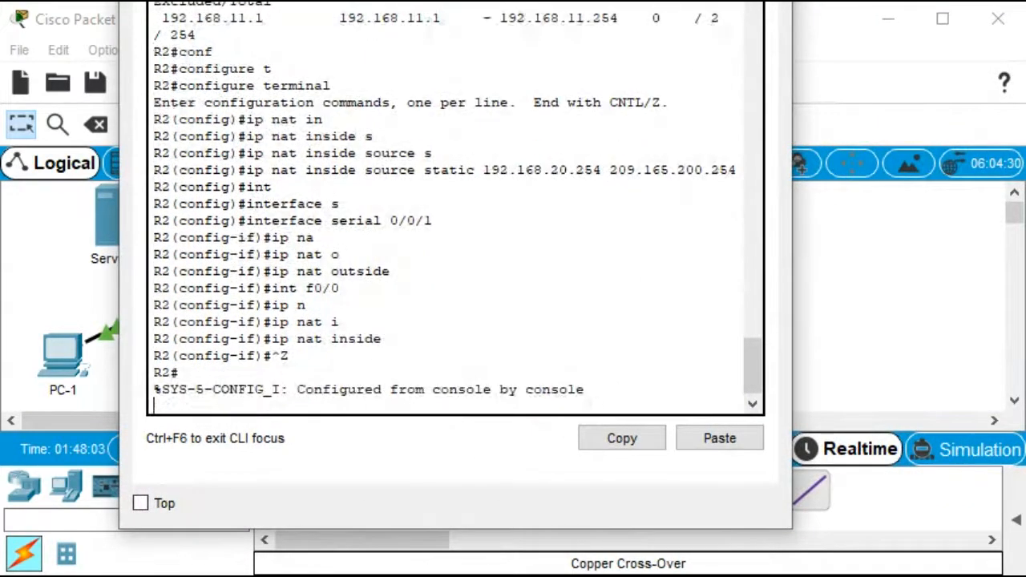
key("Return")
key("Return")
key("Return")
key("Return")
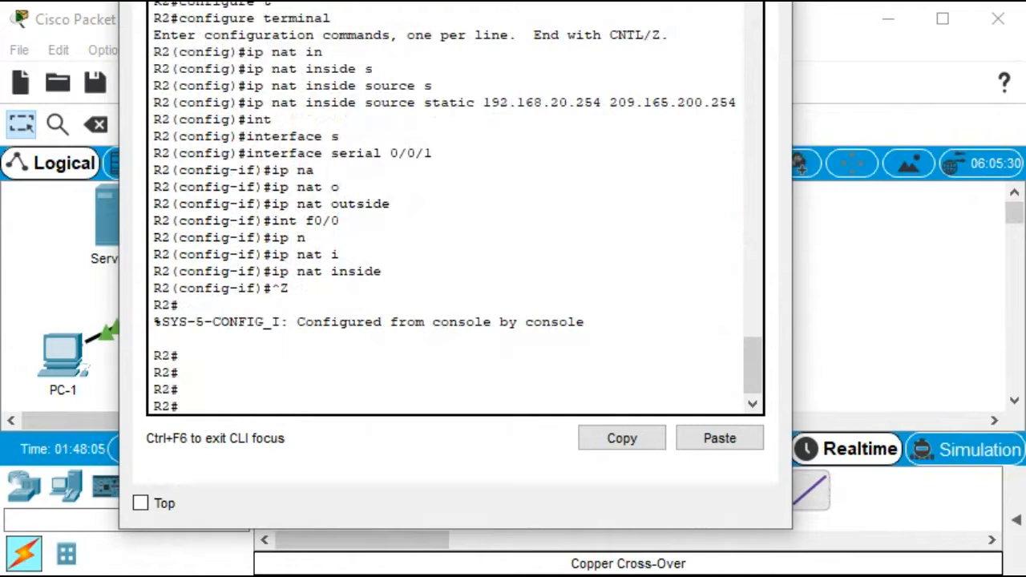
type("debug ip nat")
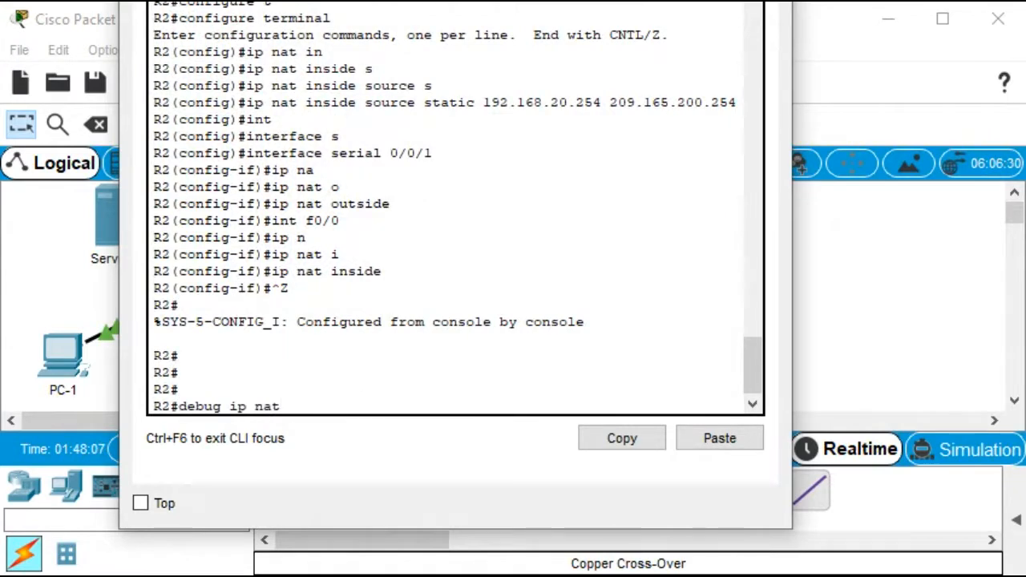
key("Return")
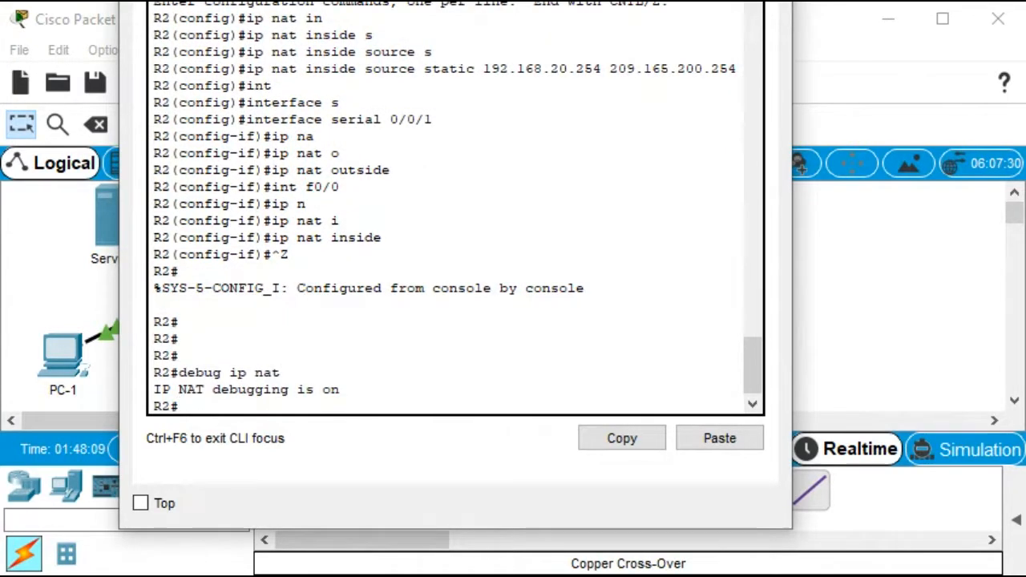
Reopen the ISP router's CLI and repeat the ping to 209.165.200.254 twice
left_click(854, 338)
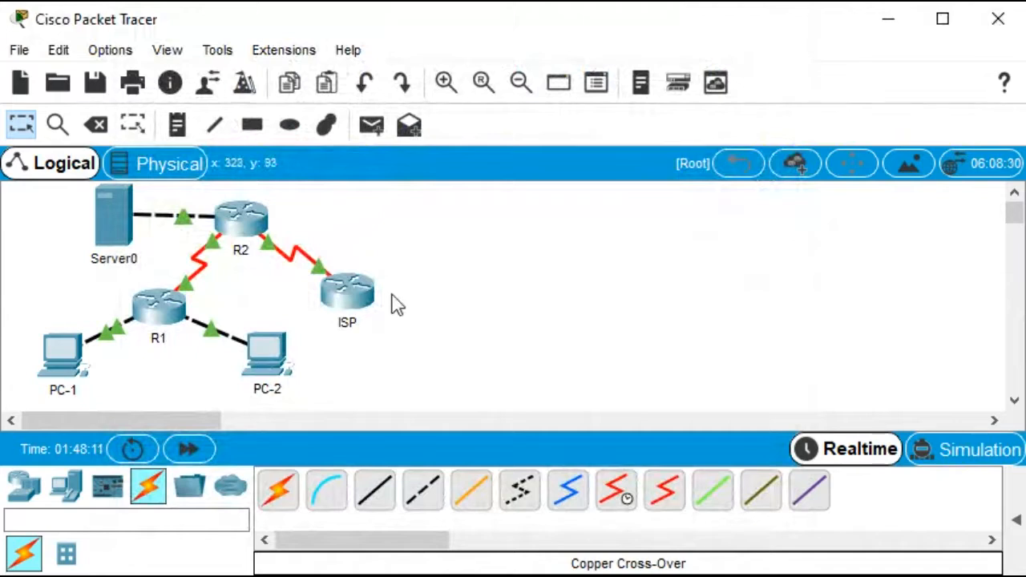
left_click(348, 294)
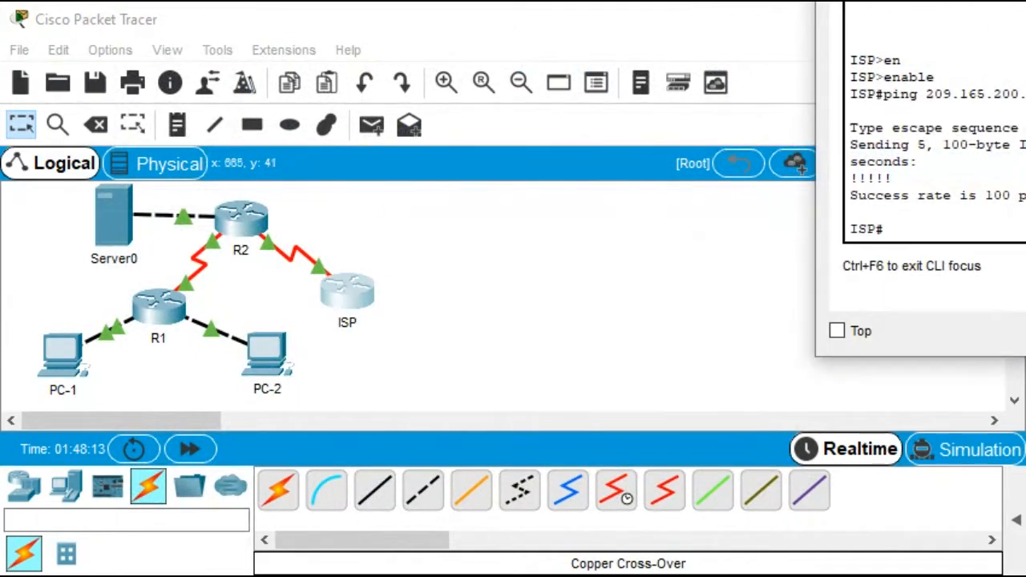
left_click_drag(1018, 1, 294, 199)
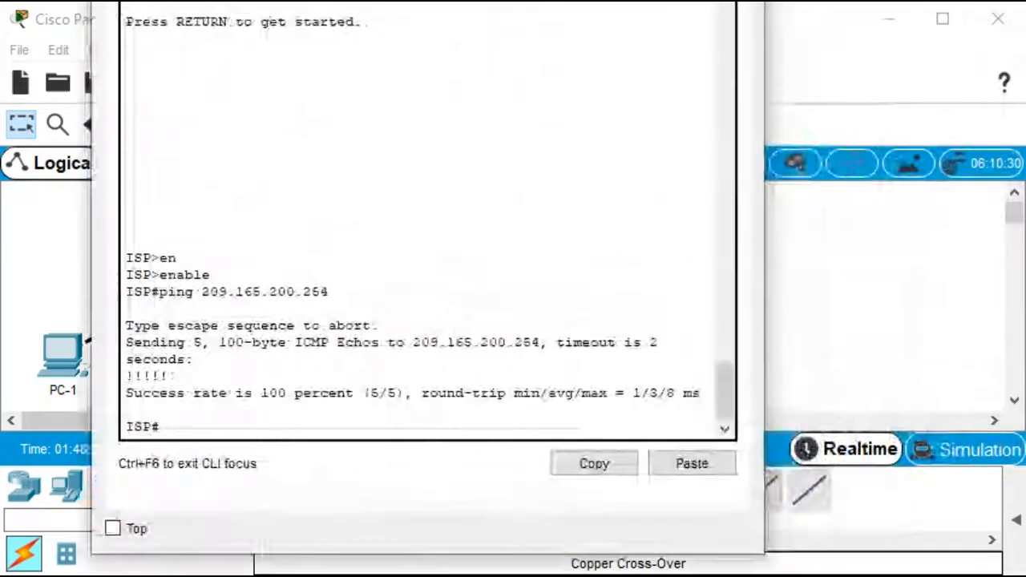
key("Up")
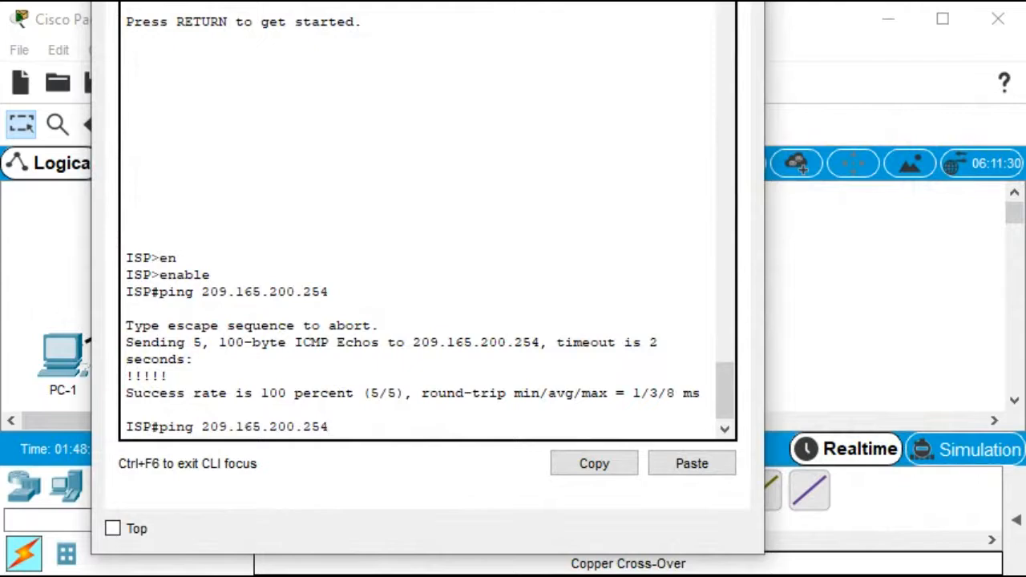
key("Return")
key("Up")
key("Return")
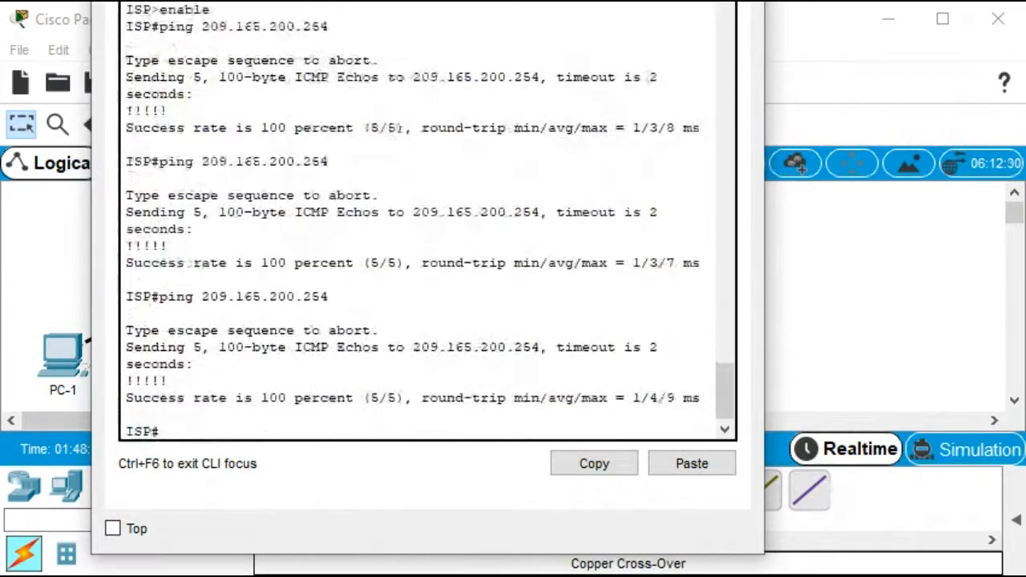
Switch back to R2's CLI, widen its window and examine the NAT debug translation output
left_click(746, 2)
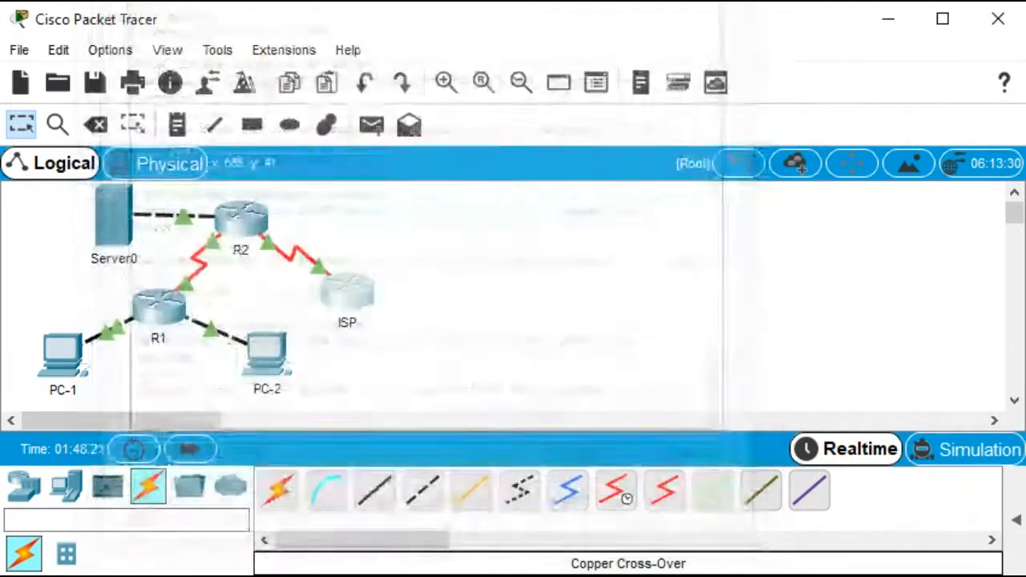
left_click(238, 219)
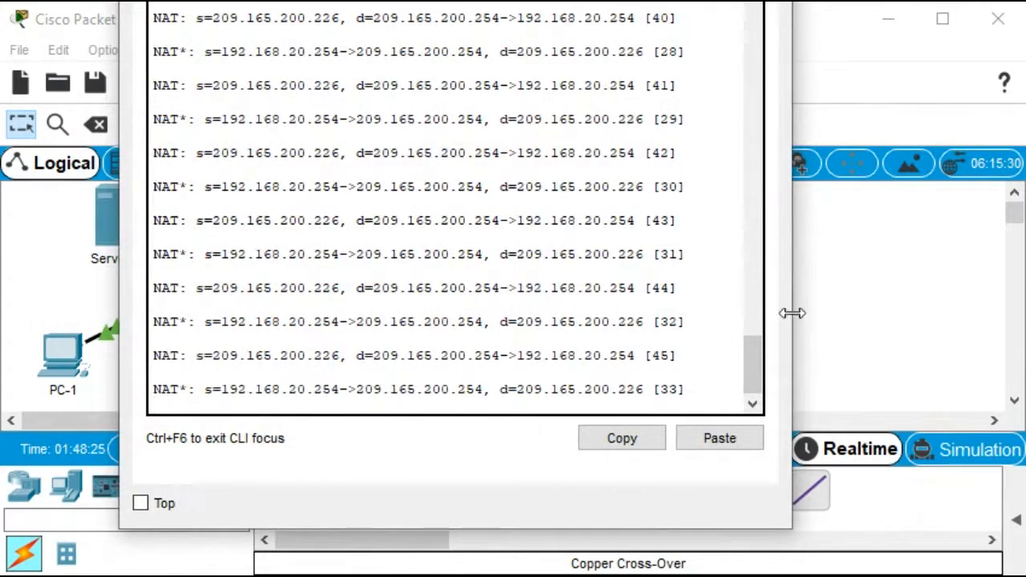
left_click_drag(792, 313, 1019, 326)
scroll(569, 208, "up", 6)
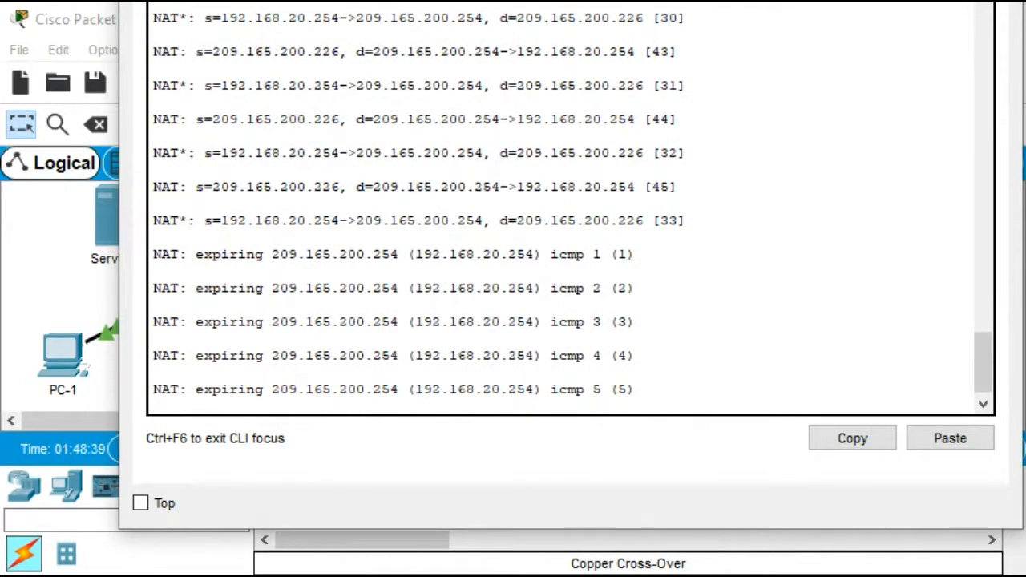
left_click(154, 338)
key("Return")
key("Return")
key("Return")
key("Return")
key("Return")
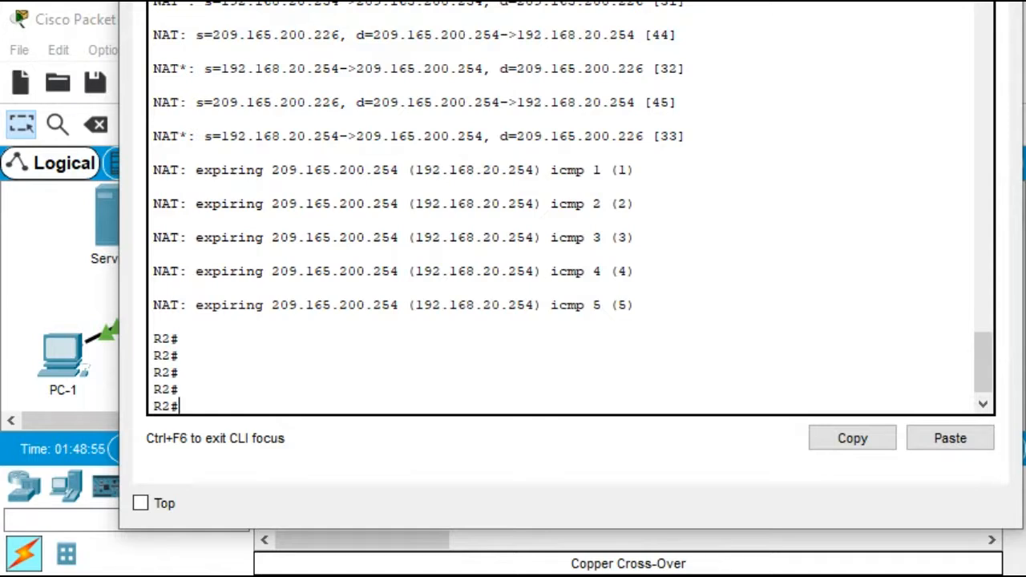
Turn off all debugging on R2 with the no debug all command
type("no debug all")
key("Return")
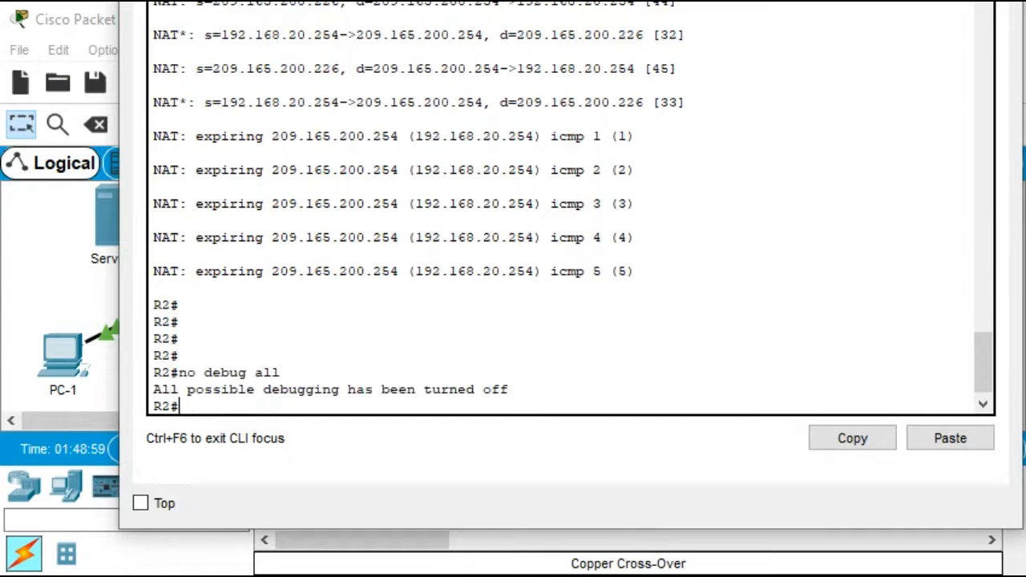
Disable debugging again on R2 with undebug all and close R2's CLI window
type("undebu")
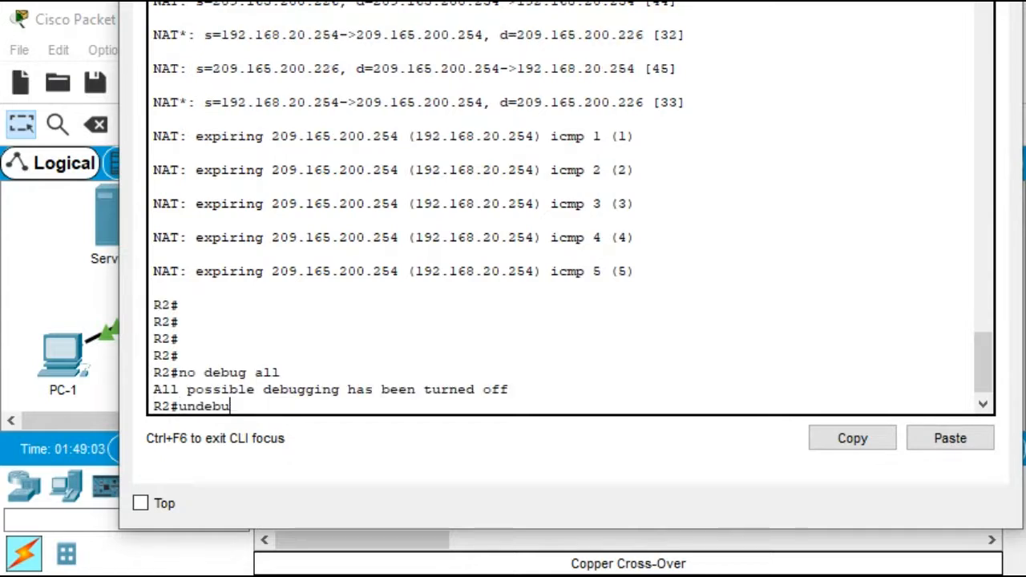
key("BackSpace")
type("ug all")
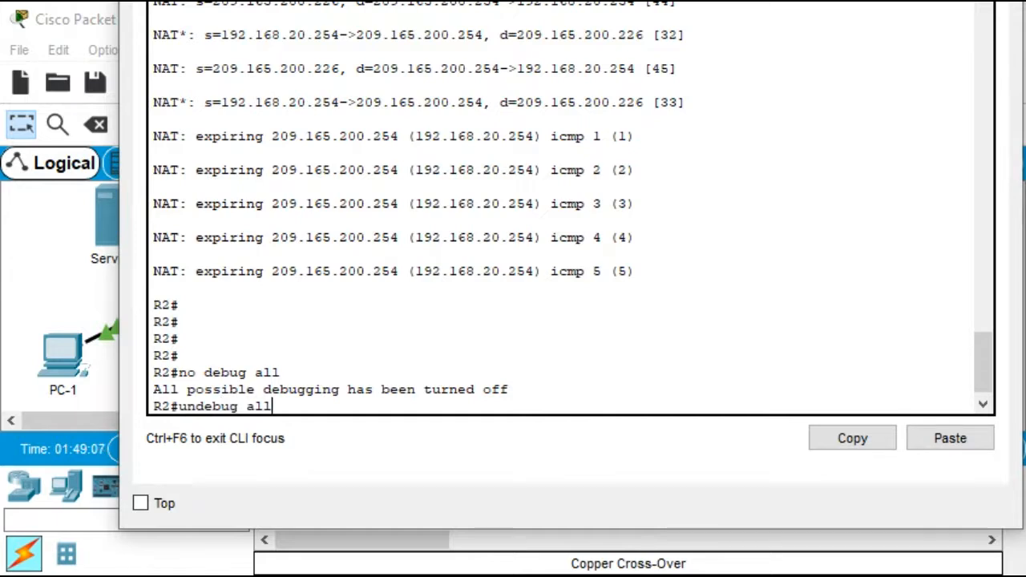
key("Return")
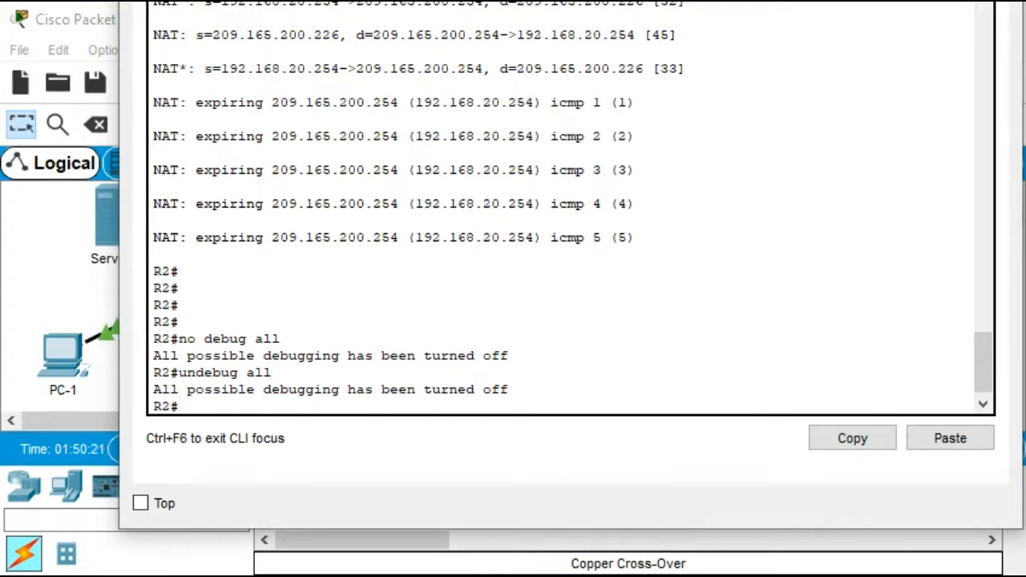
left_click(997, 2)
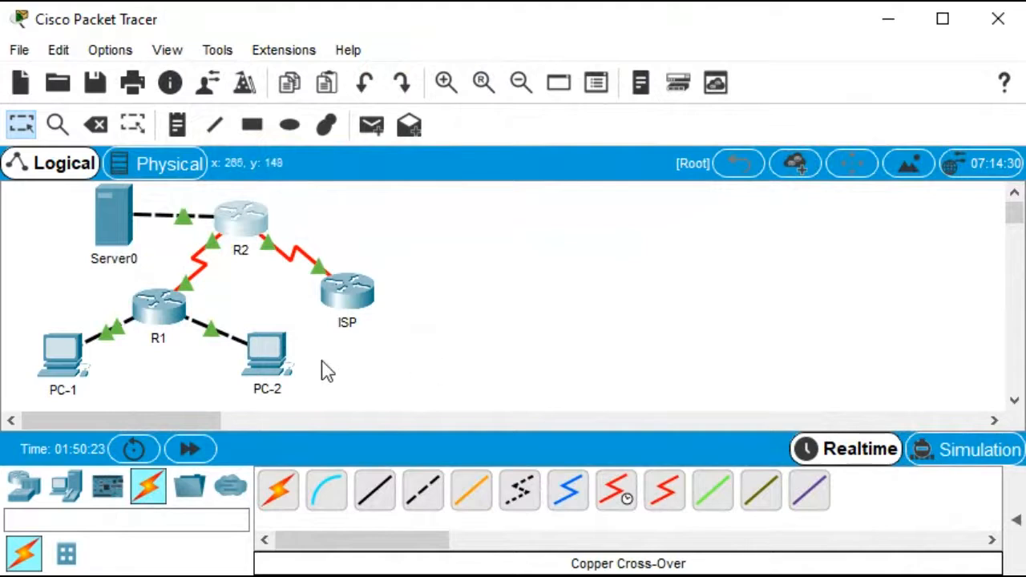
mouse_move(257, 355)
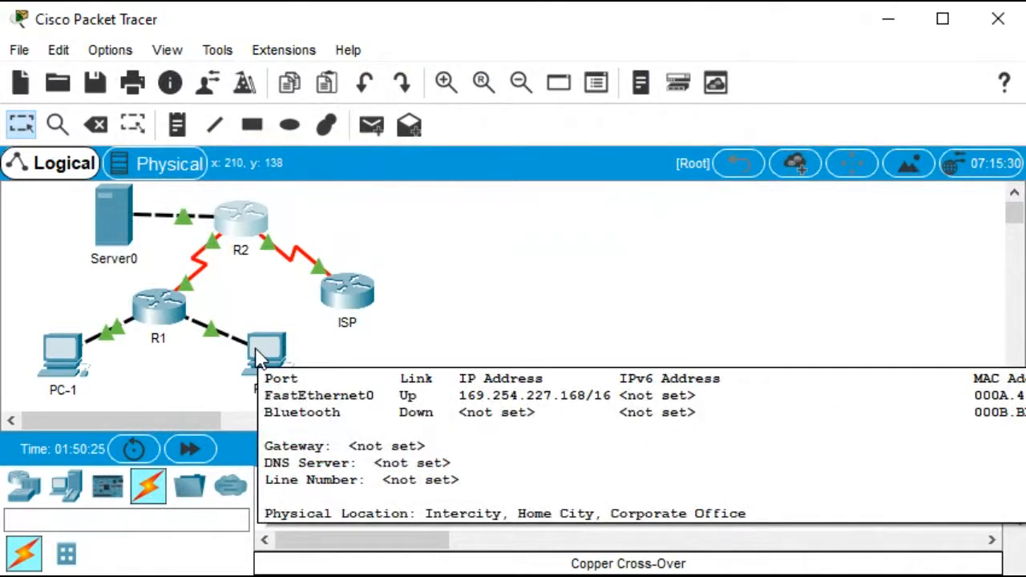